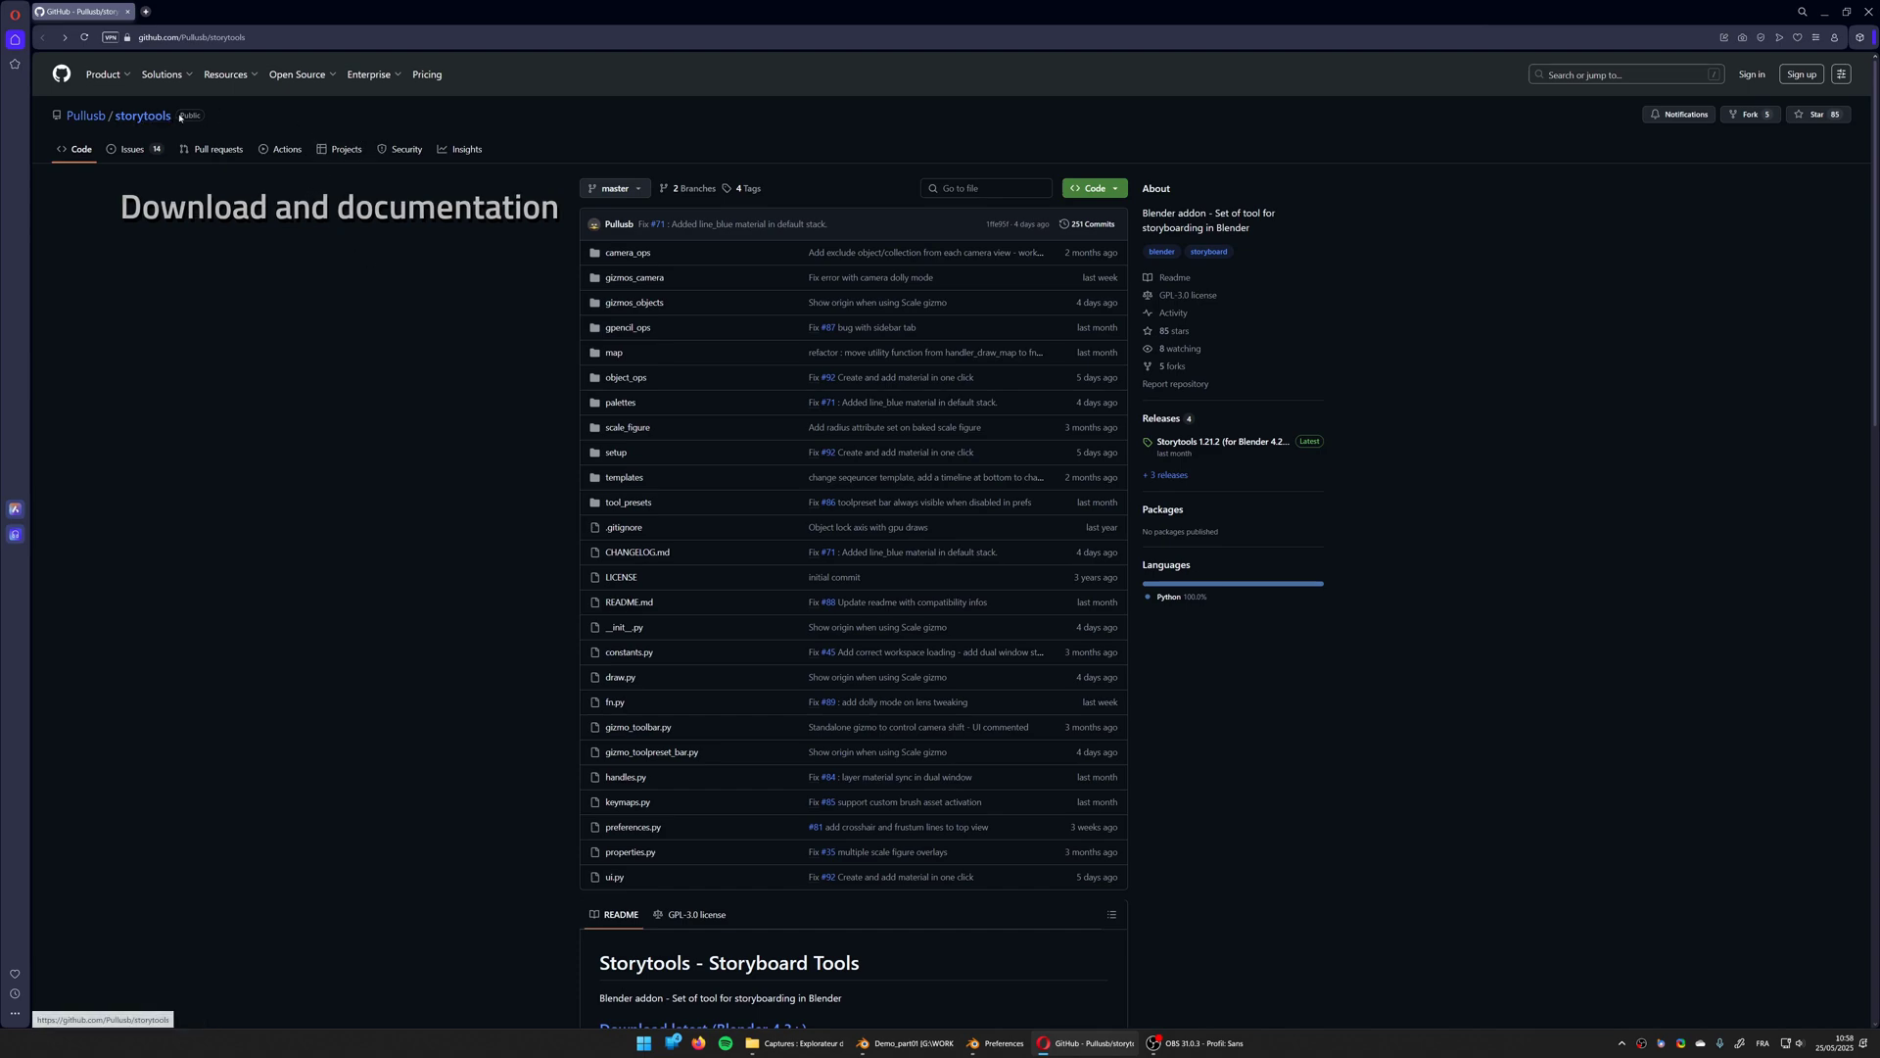
- Review the Storytools README's download options for each Blender version and open the linked documentation
scroll(499, 392, down, 3)
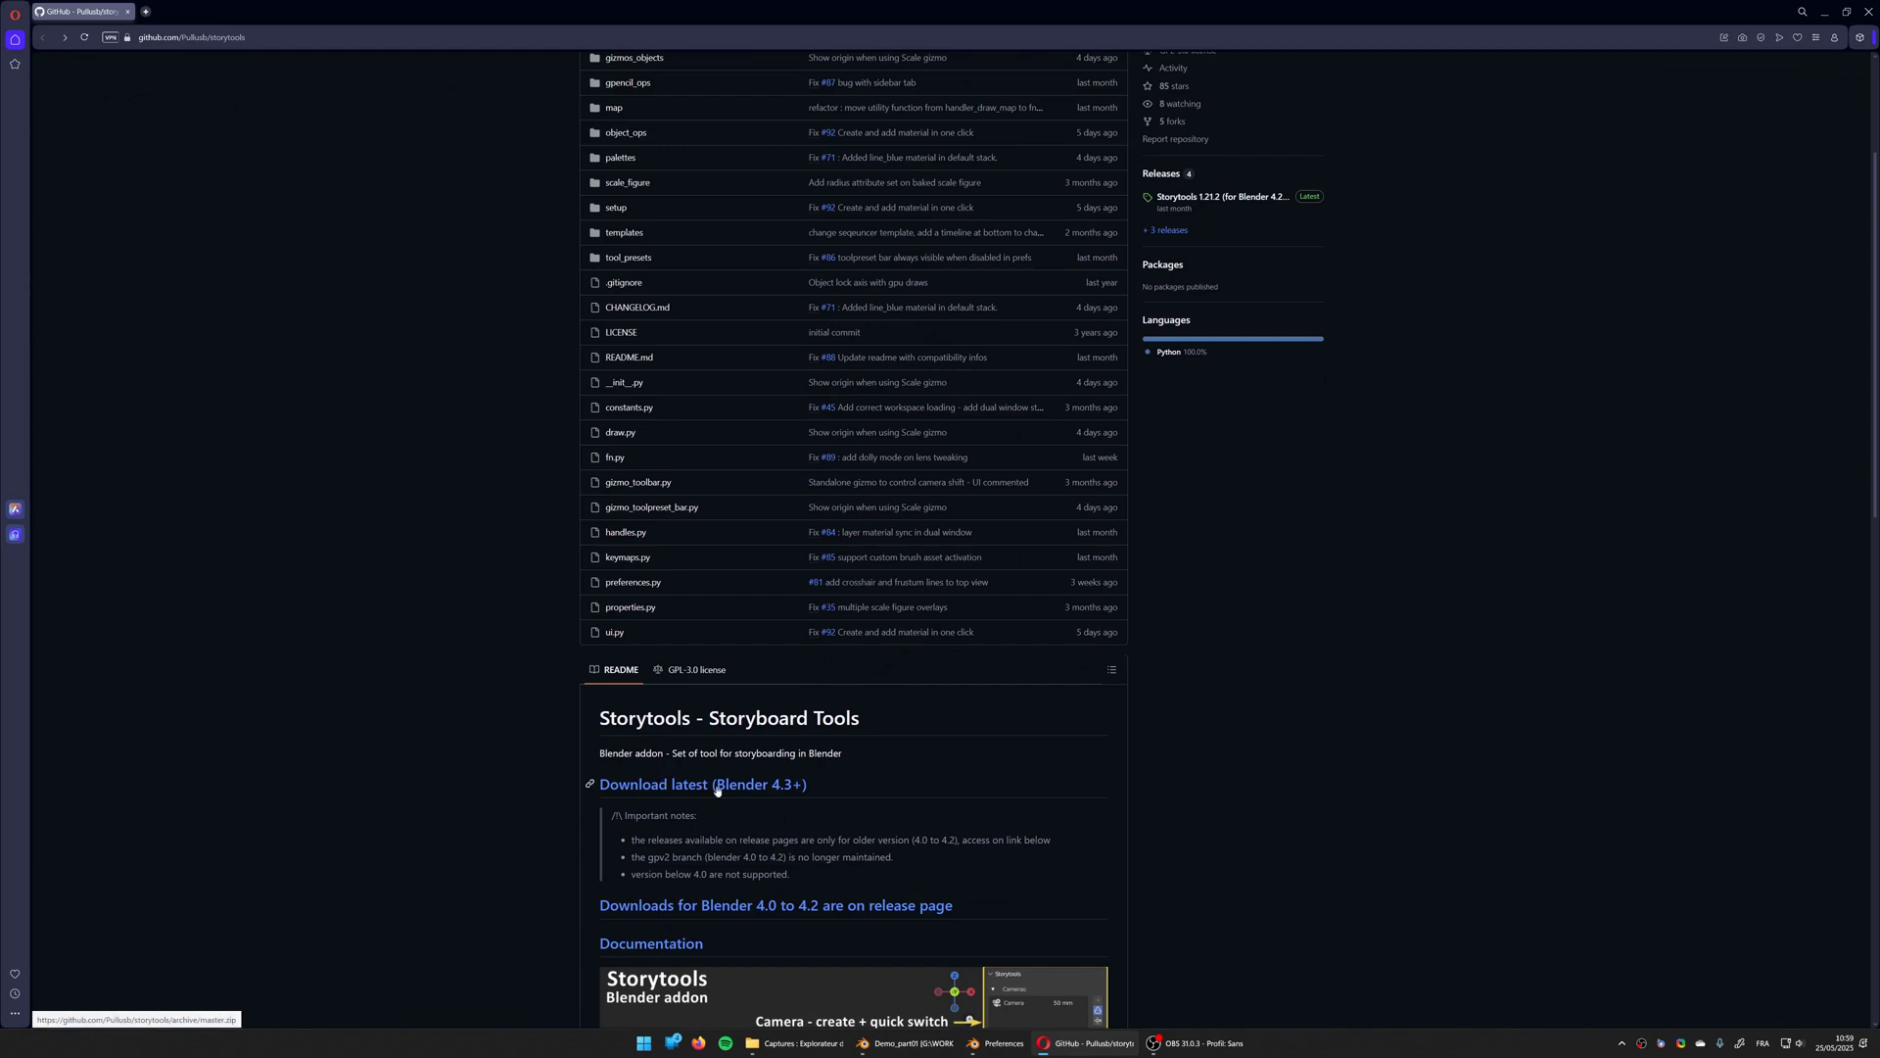
scroll(588, 778, down, 2)
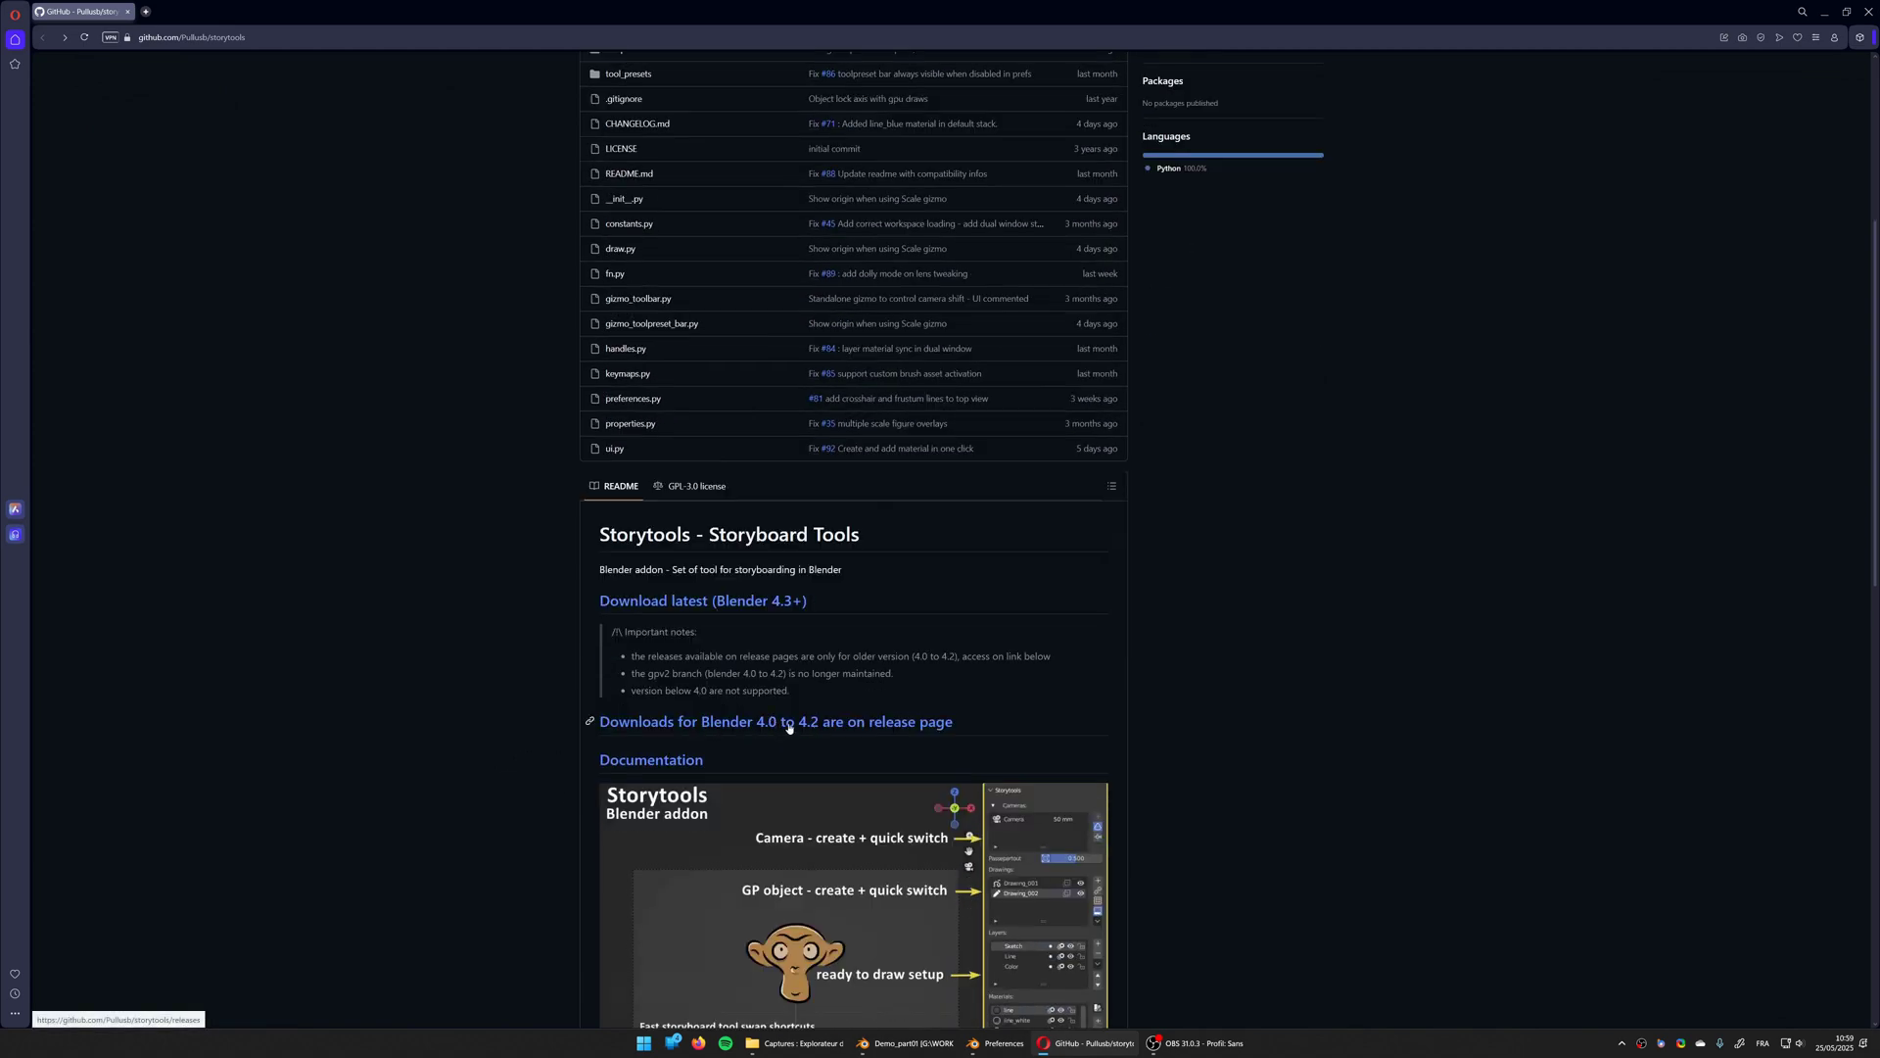
scroll(543, 637, down, 1)
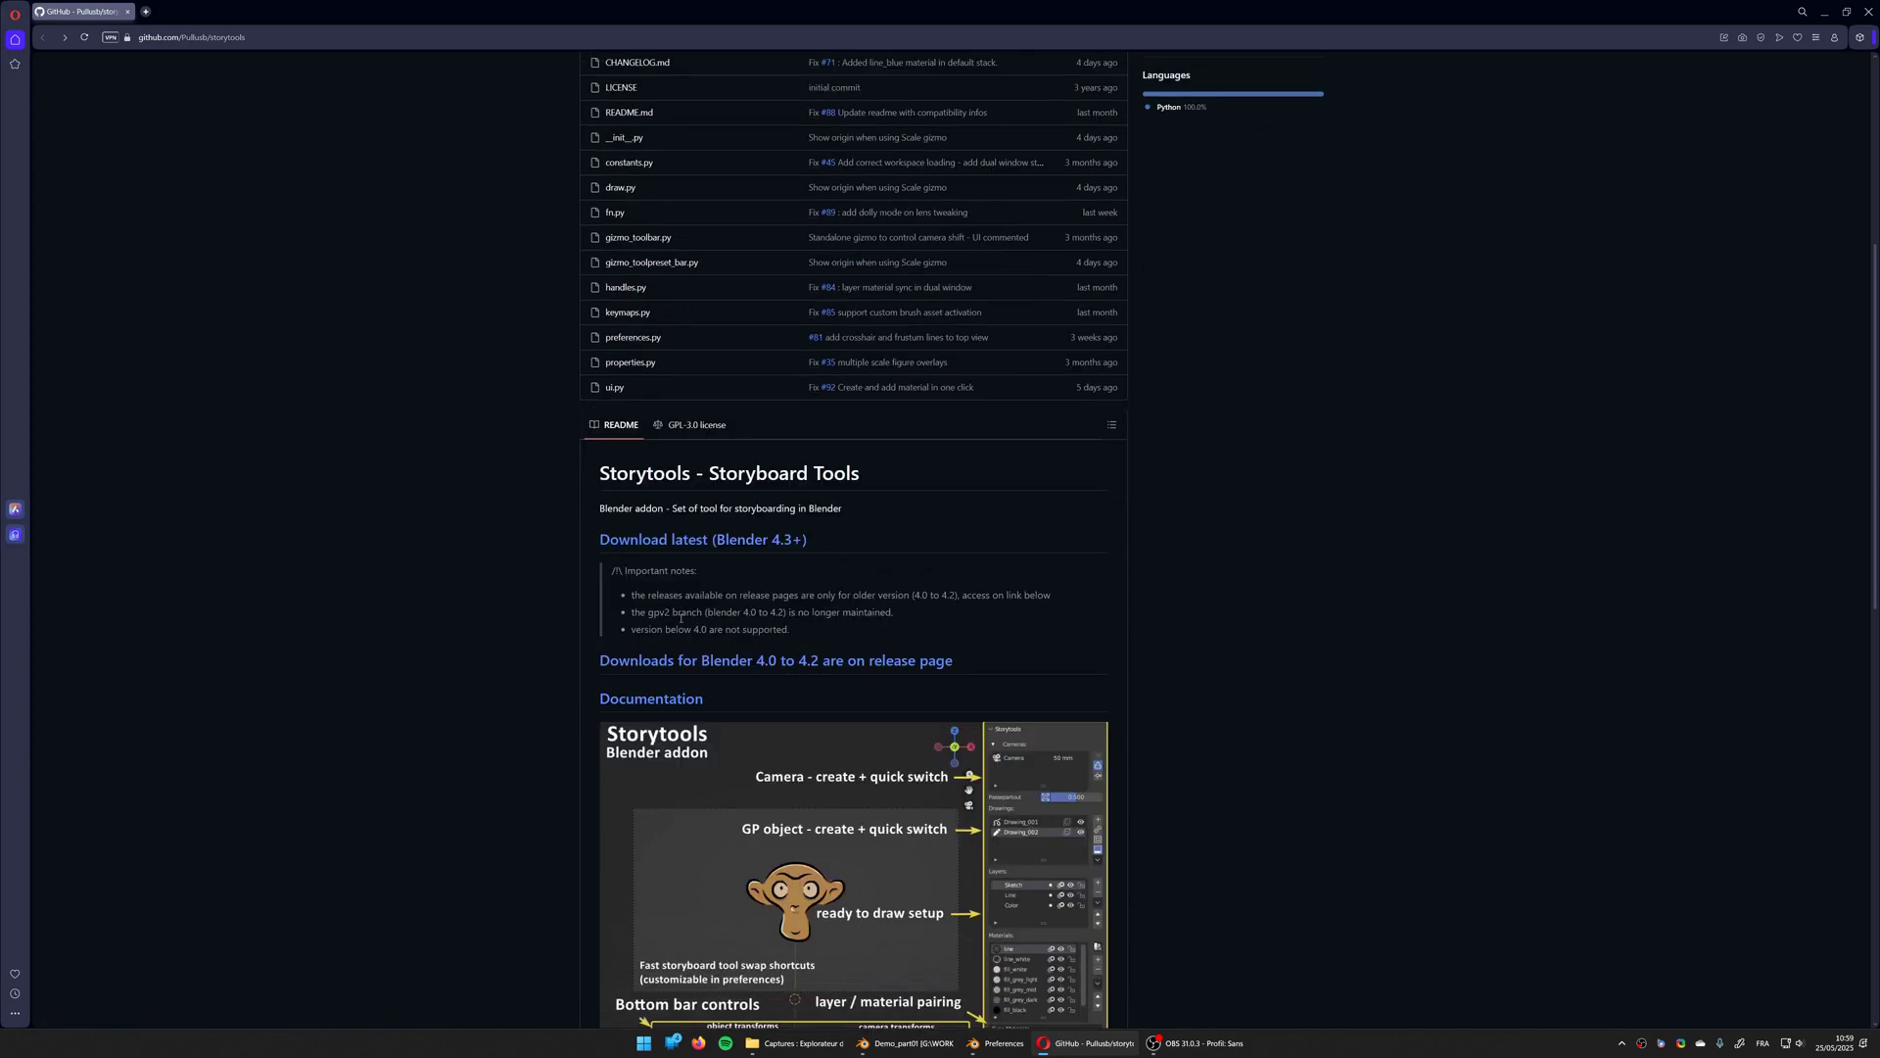
scroll(558, 627, down, 2)
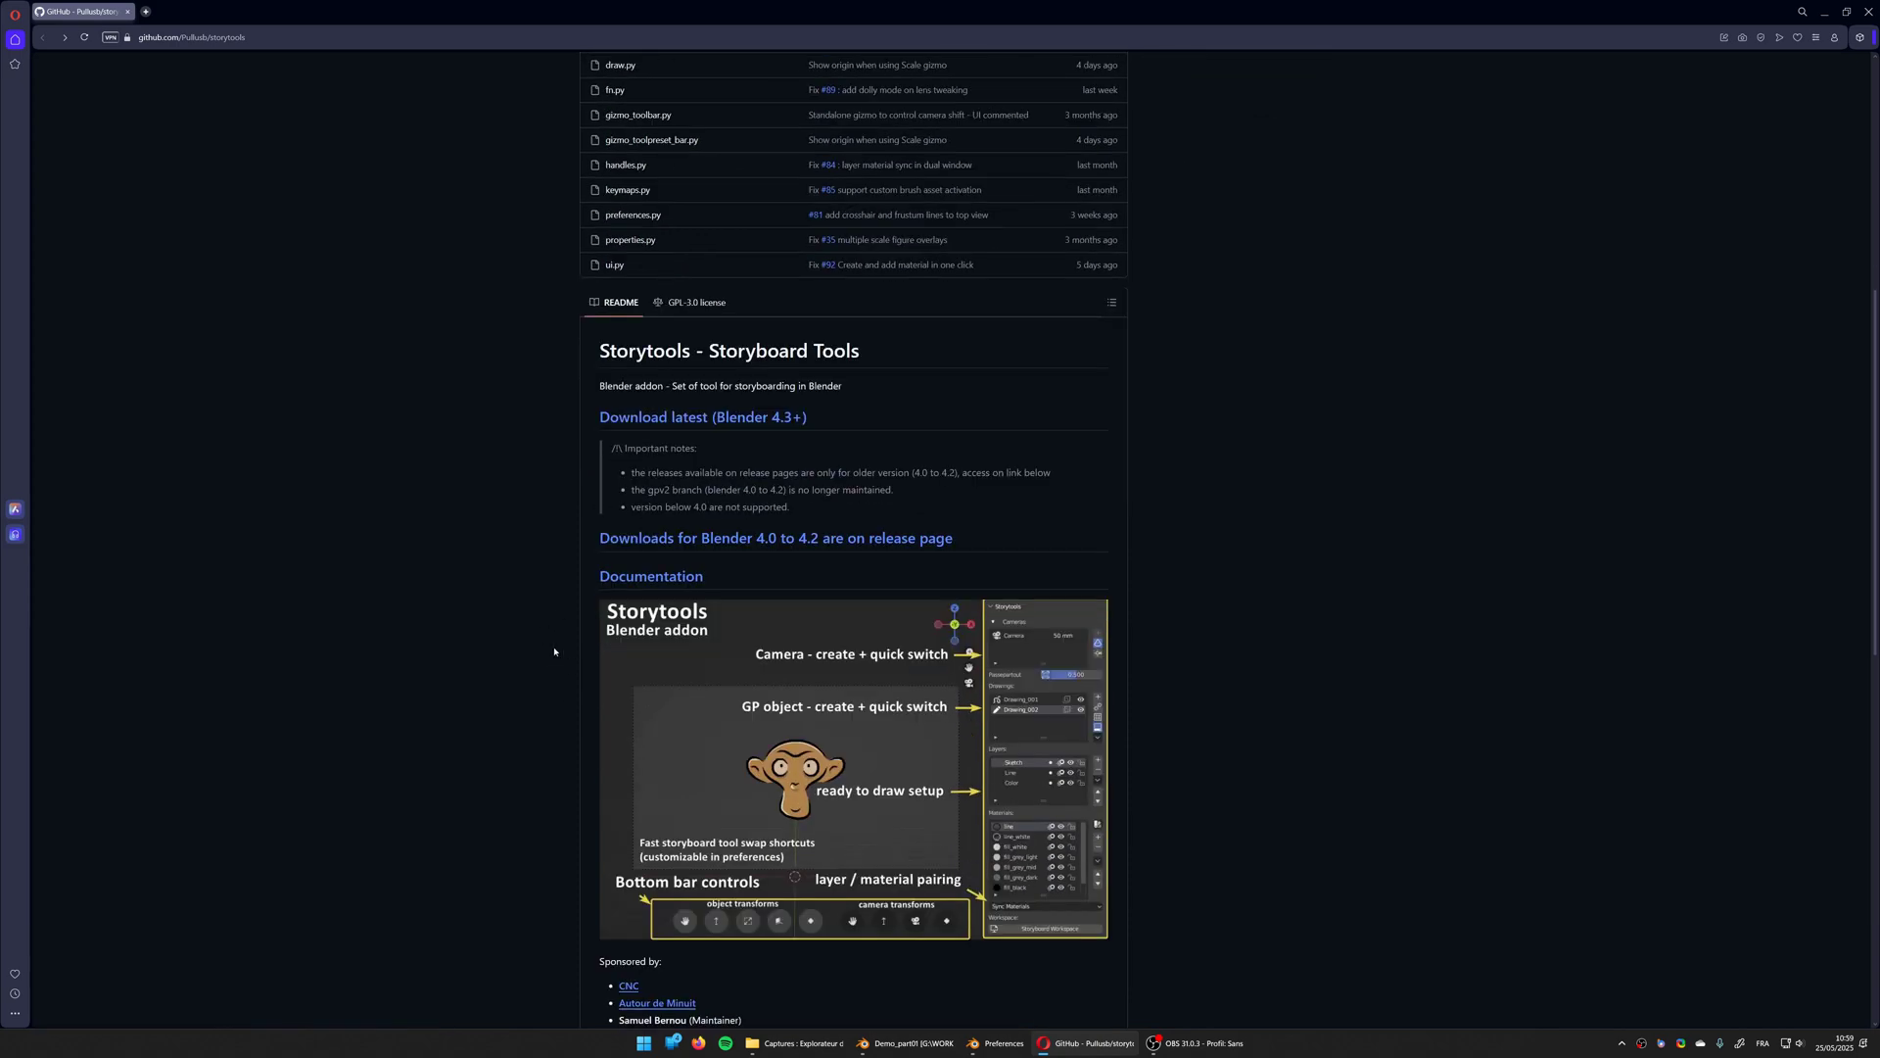
click(638, 579)
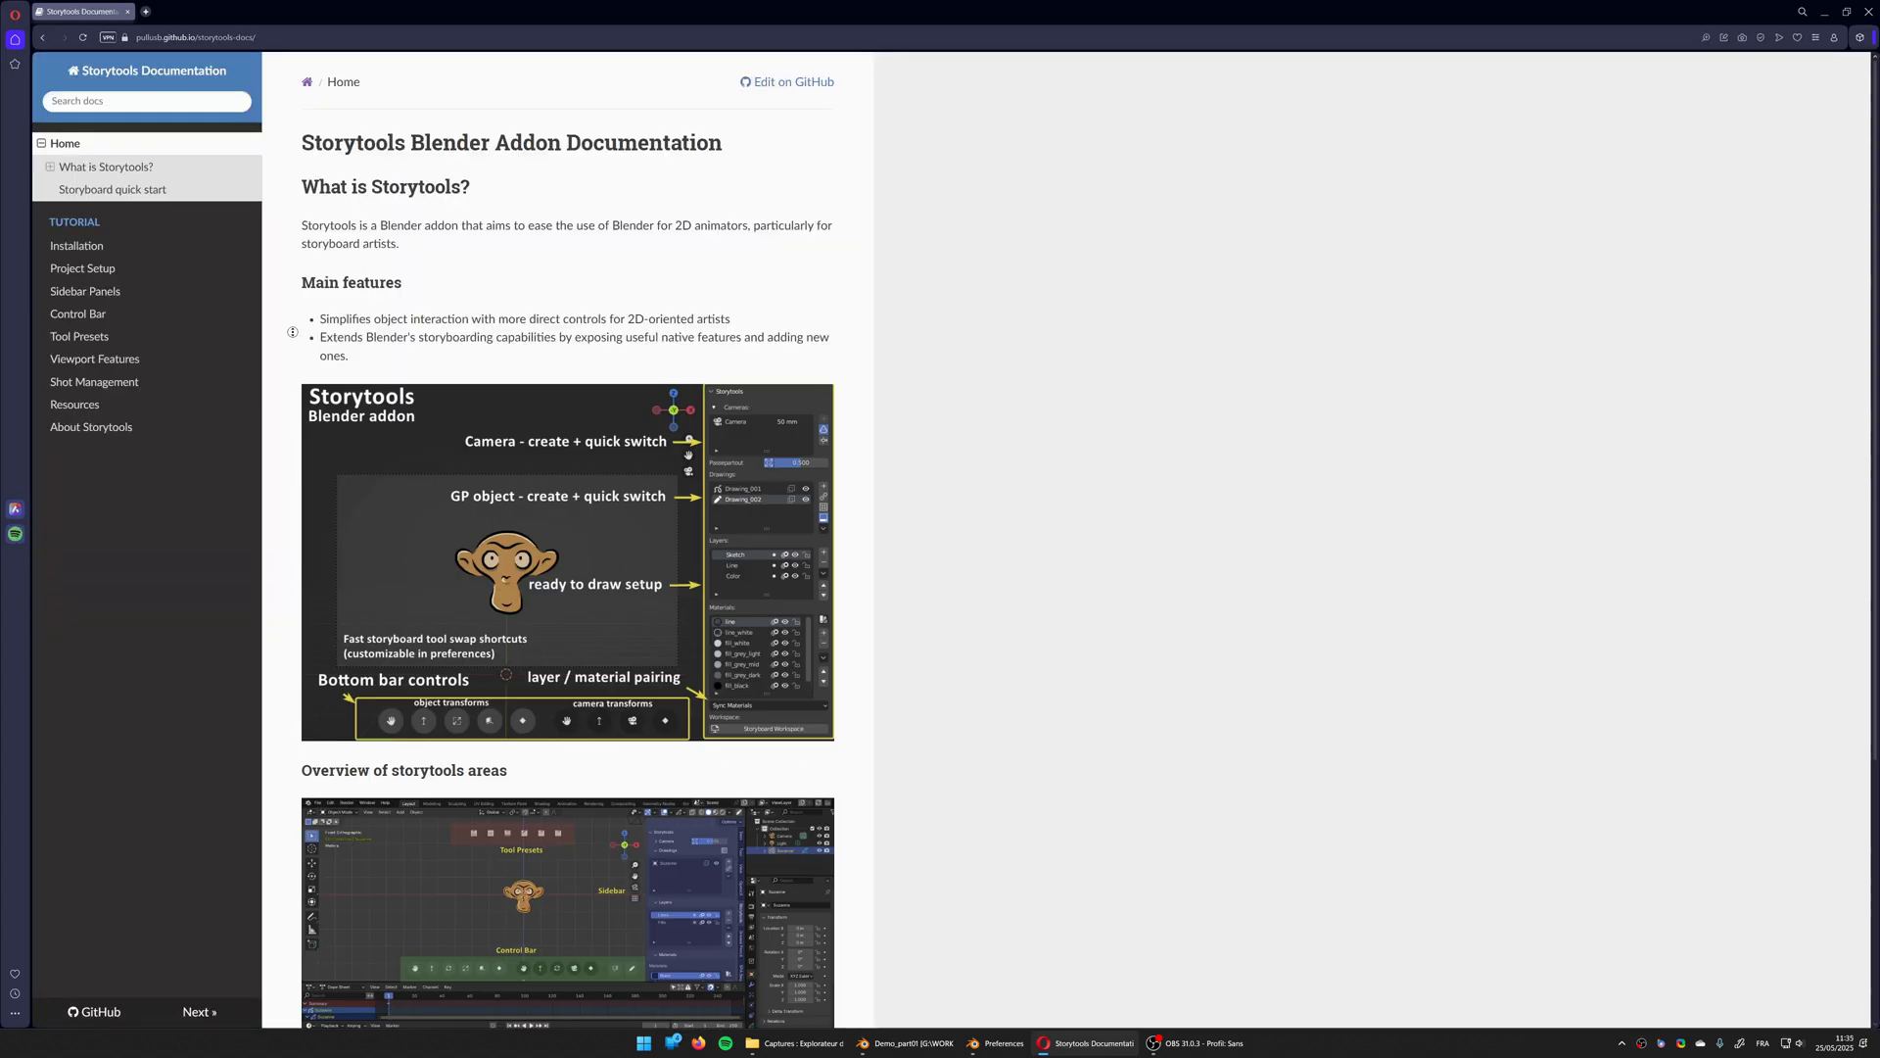
- Read the documentation's overview of Storytools areas and the Control Bar page's object movement actions
middle_drag(292, 332, 285, 371)
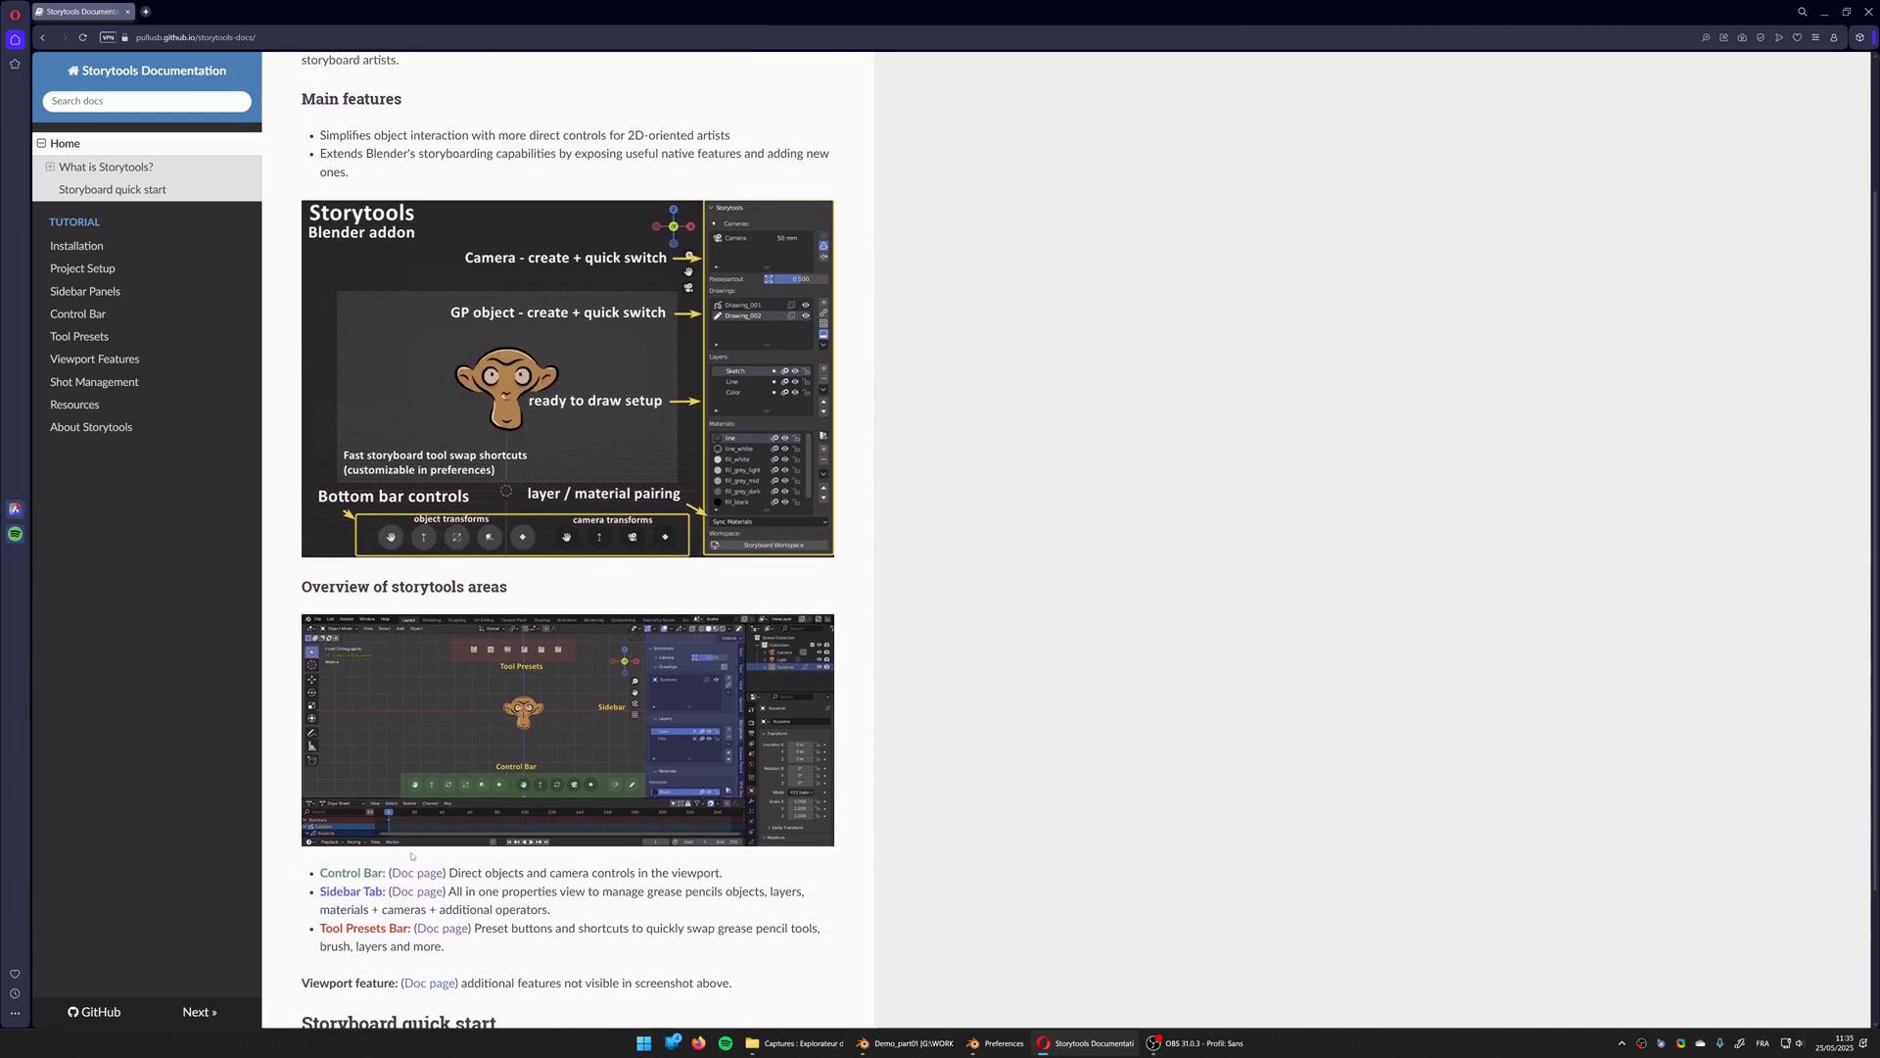
click(420, 870)
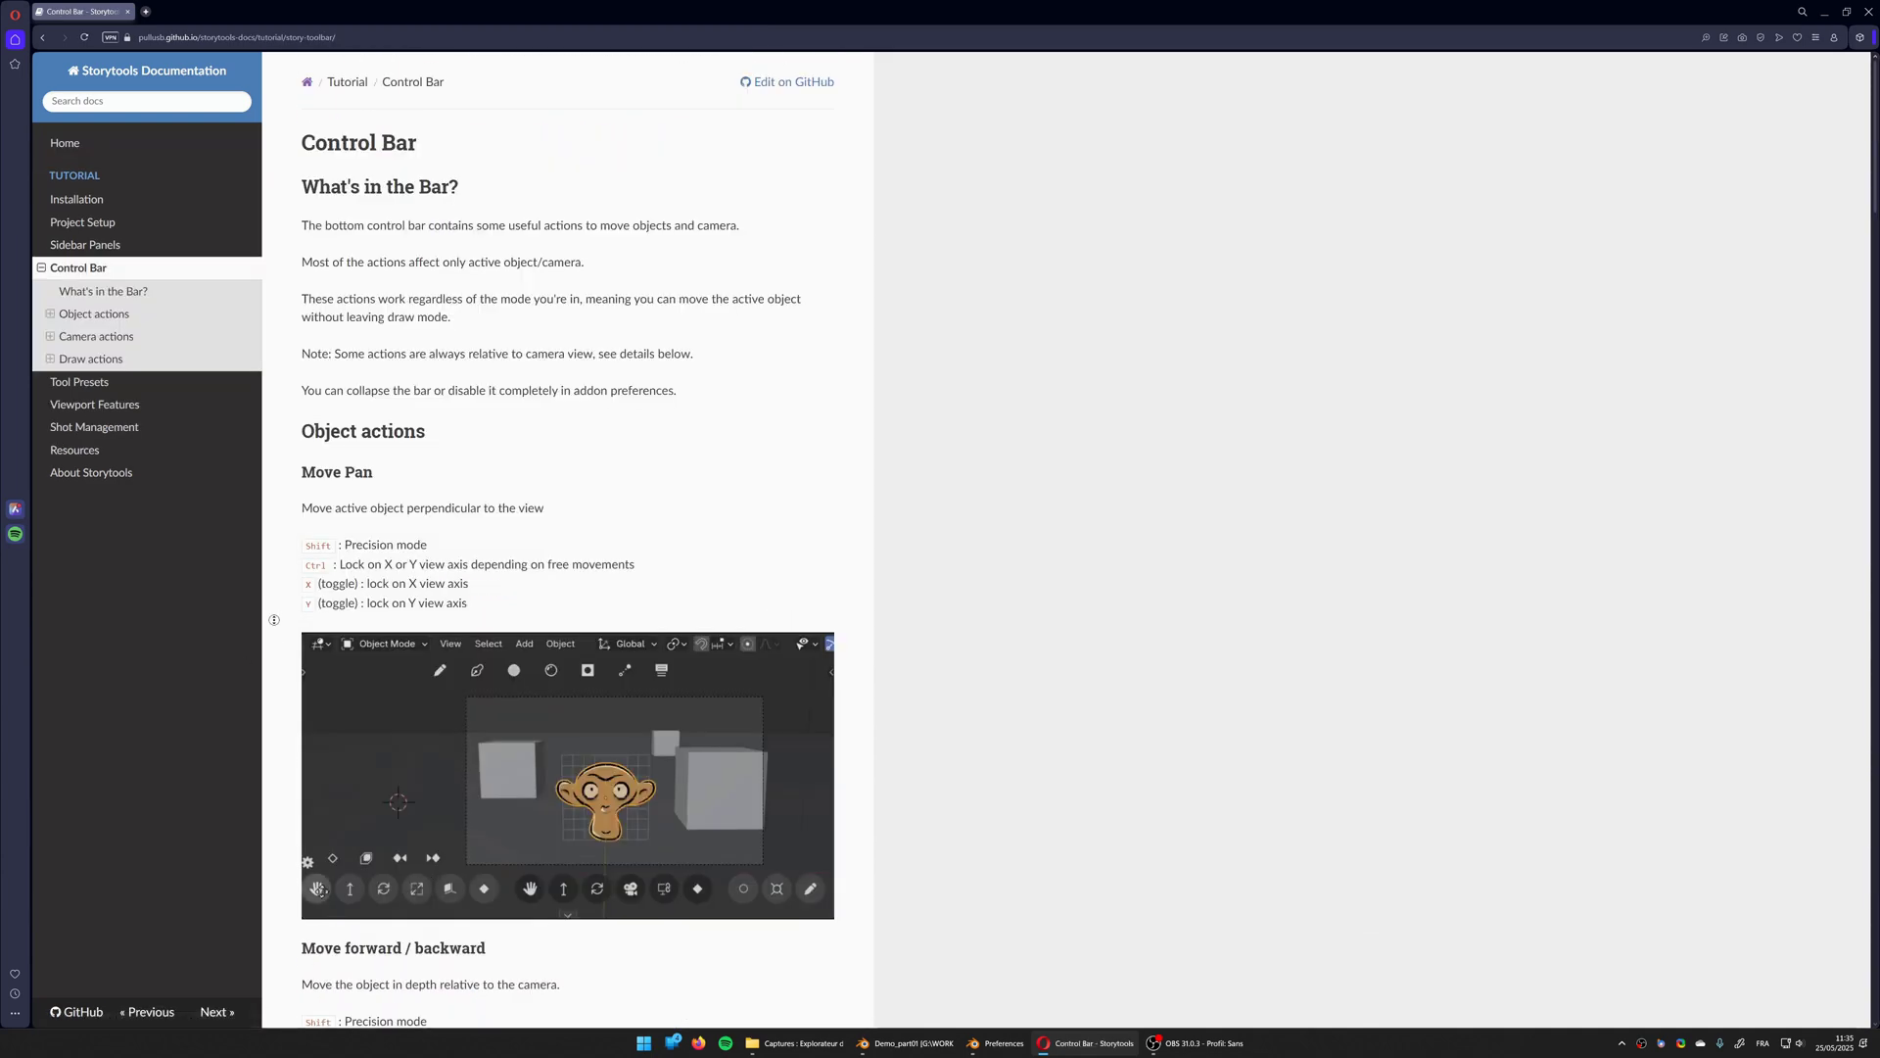
middle_click(269, 621)
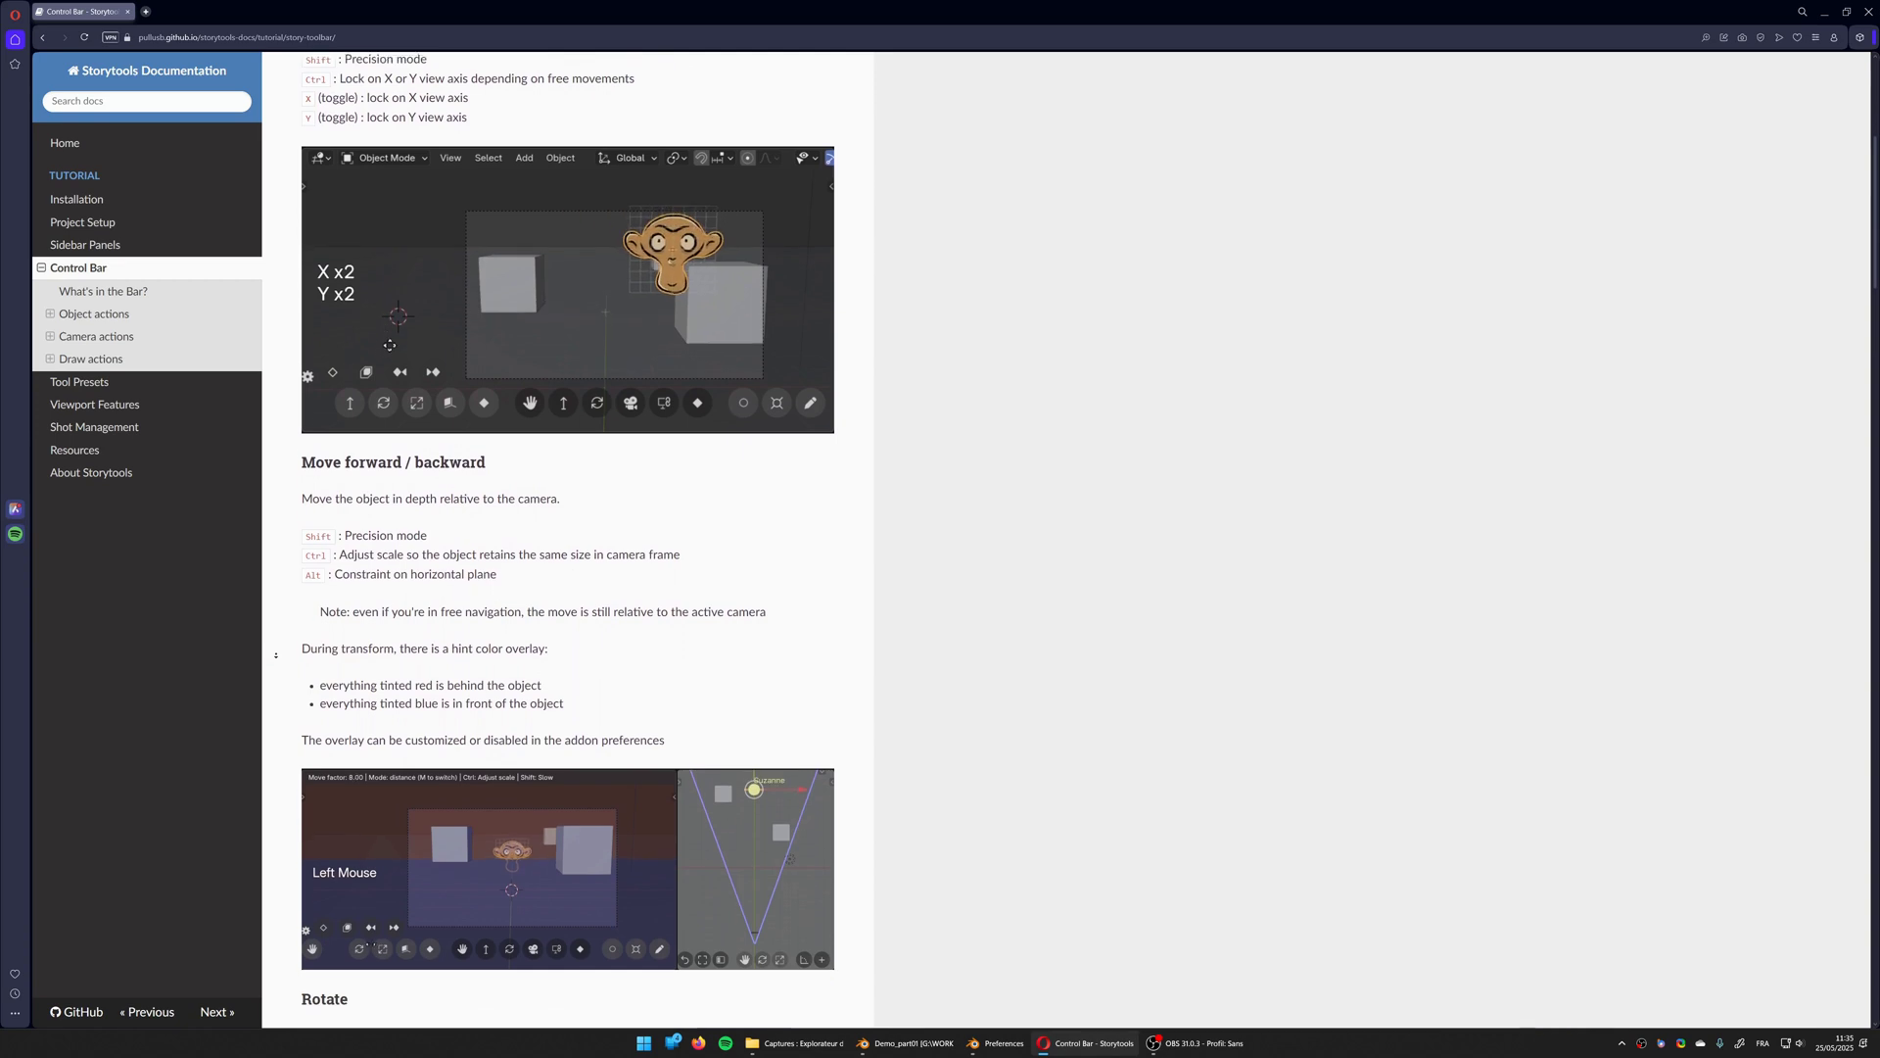
middle_click(277, 656)
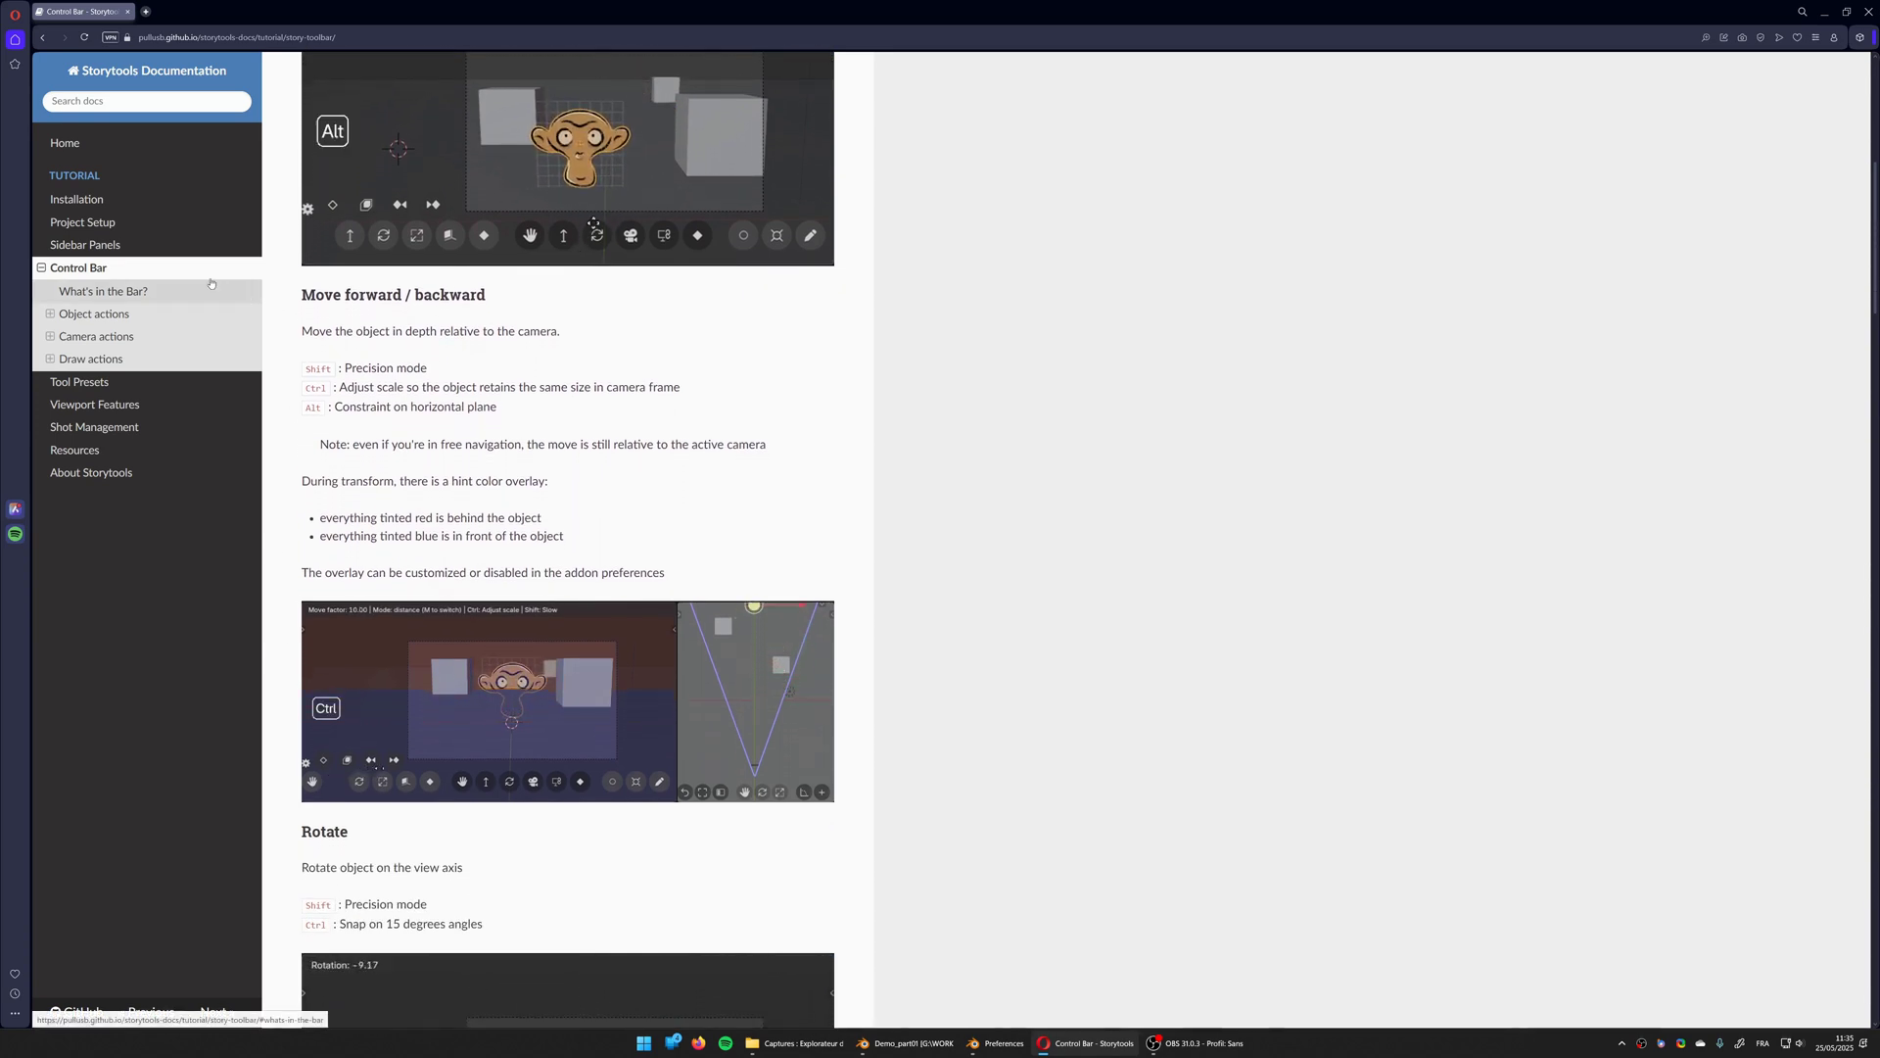
- Look through the documentation's Project Setup page and its Resources page
click(114, 226)
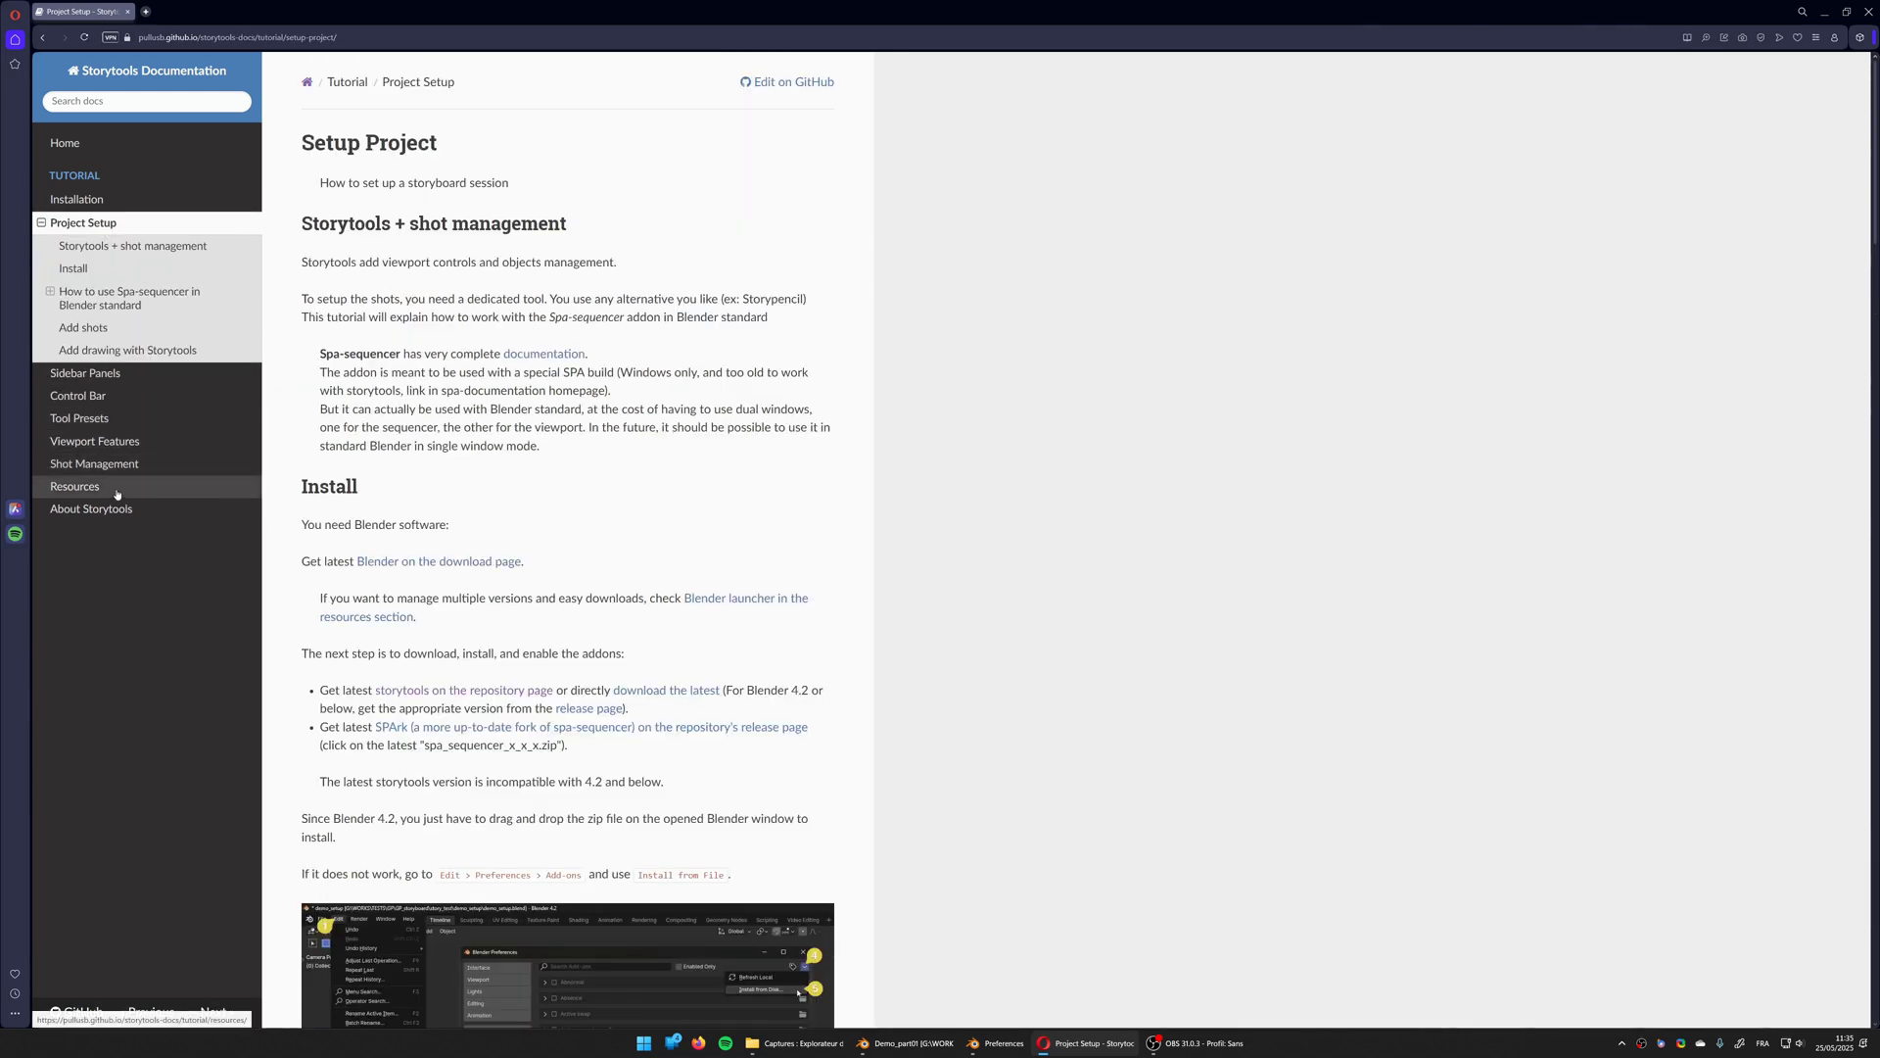
click(117, 489)
middle_drag(292, 449, 285, 467)
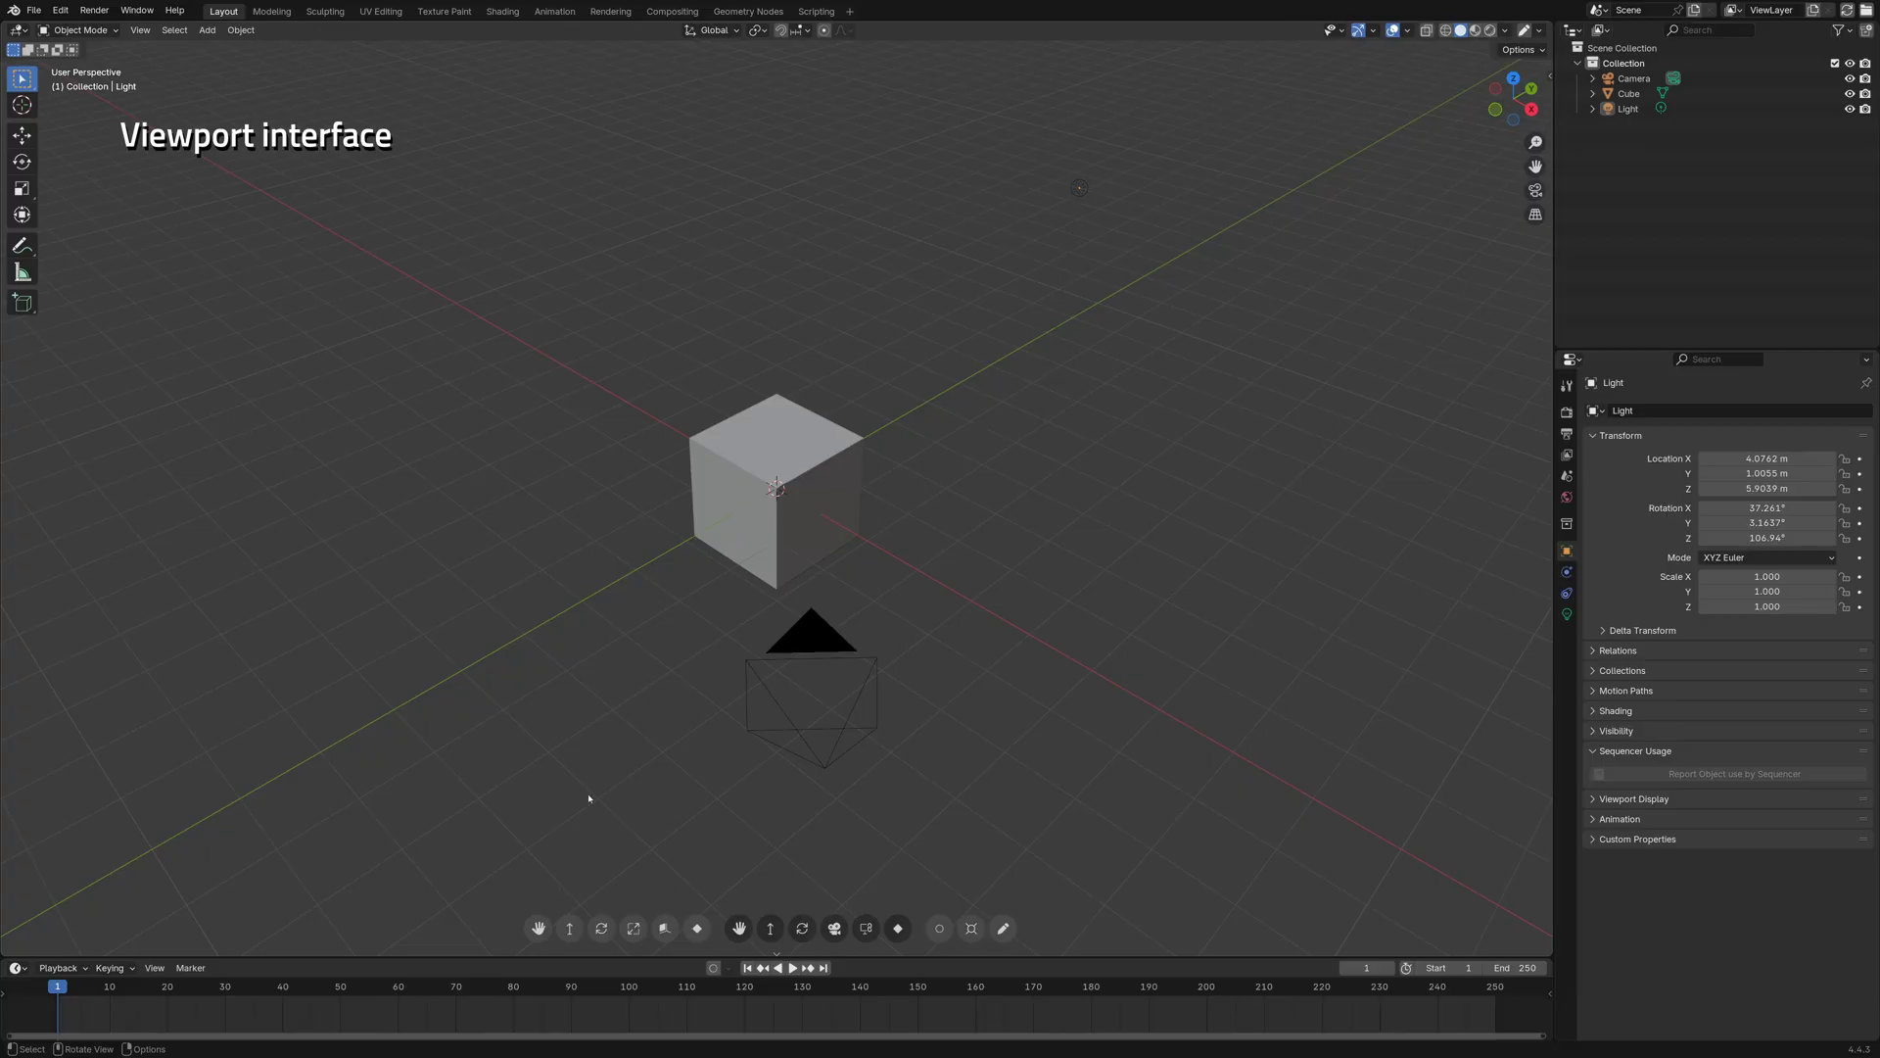
- Switch to Blender, show the Storytools sidebar and create a new drawing object with the default options
click(779, 953)
click(779, 952)
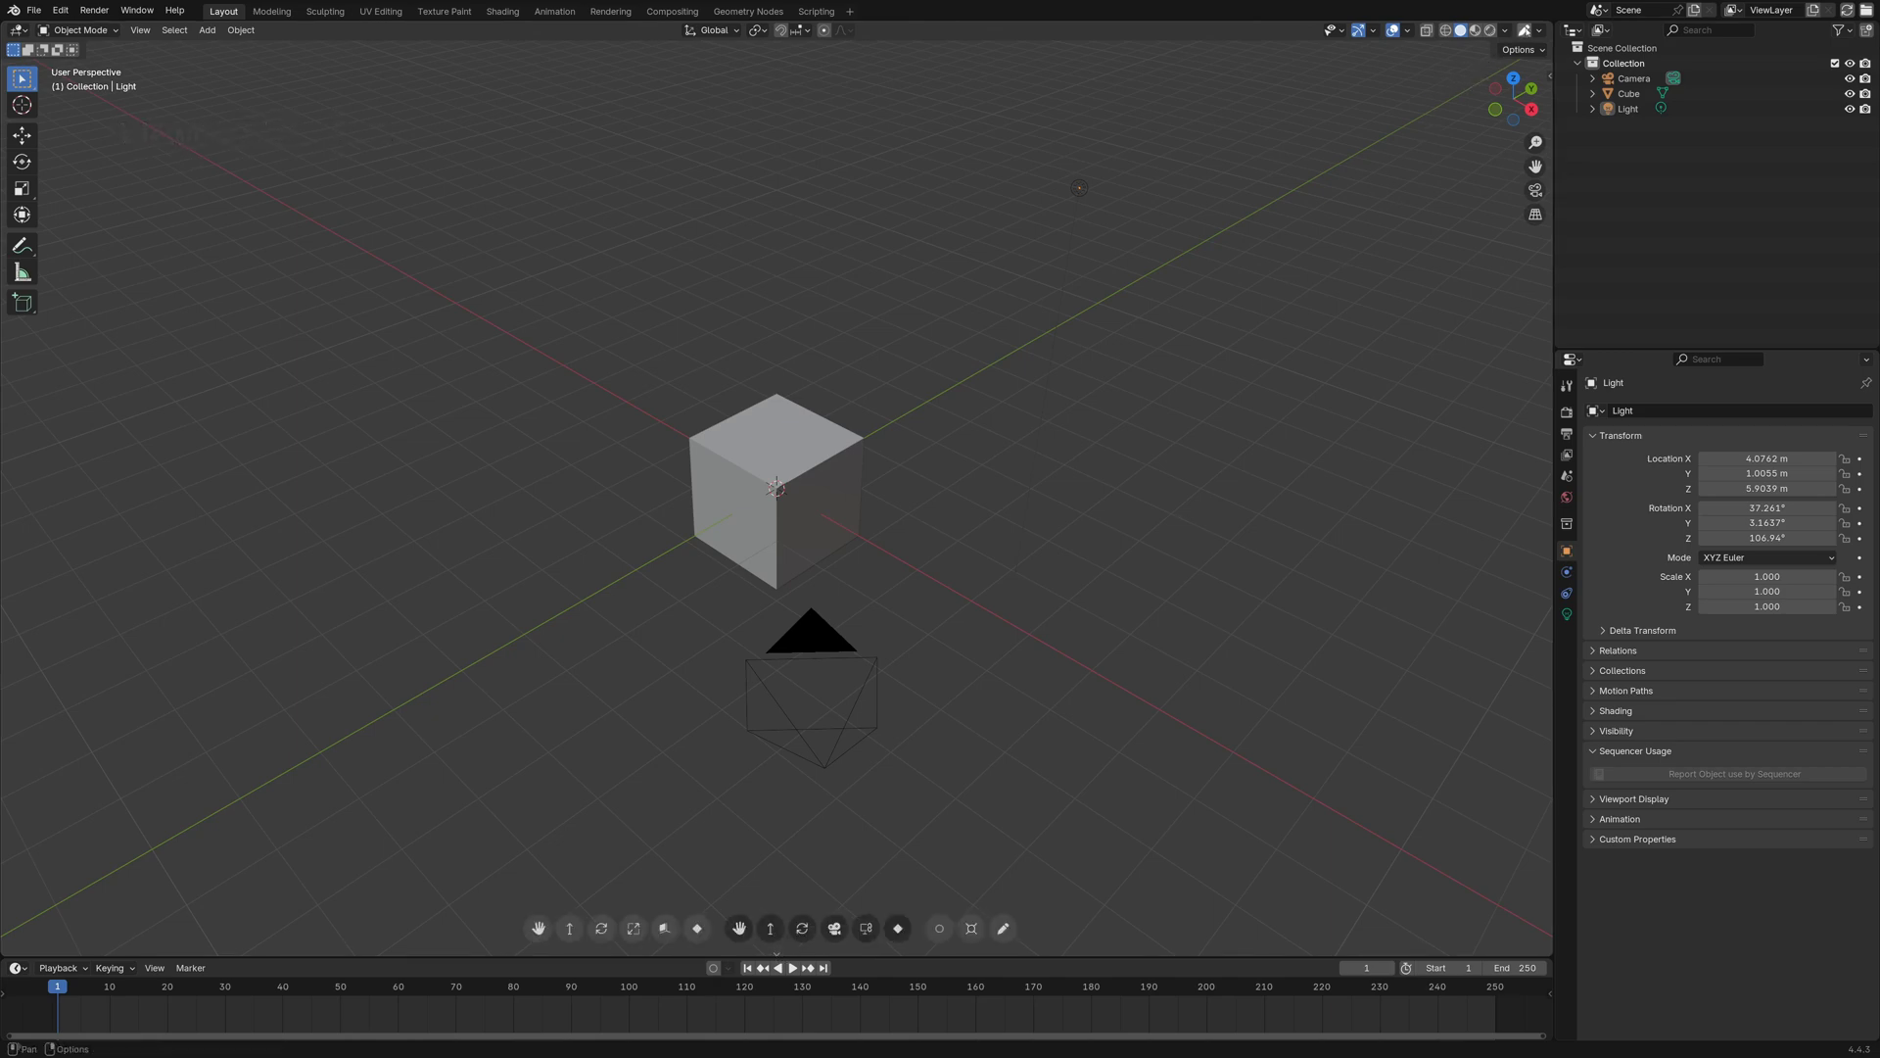
click(1524, 31)
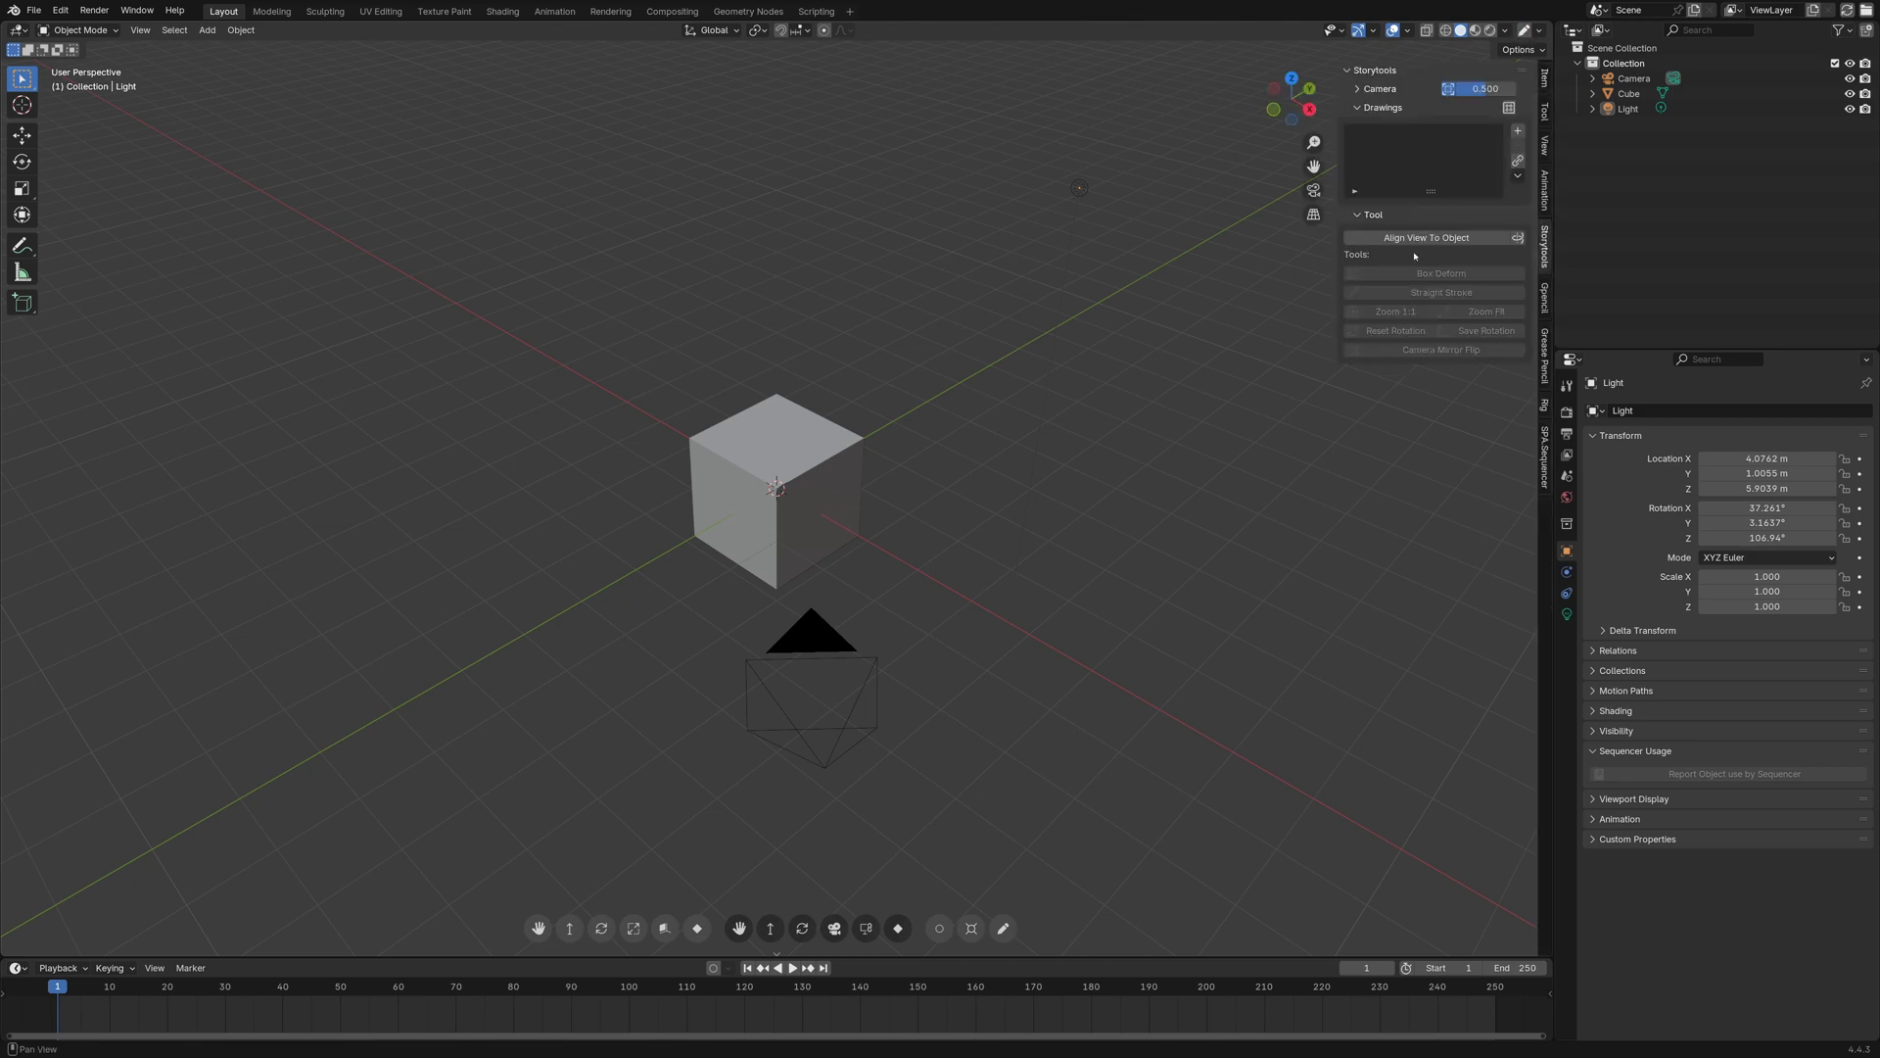
click(1517, 131)
click(1483, 297)
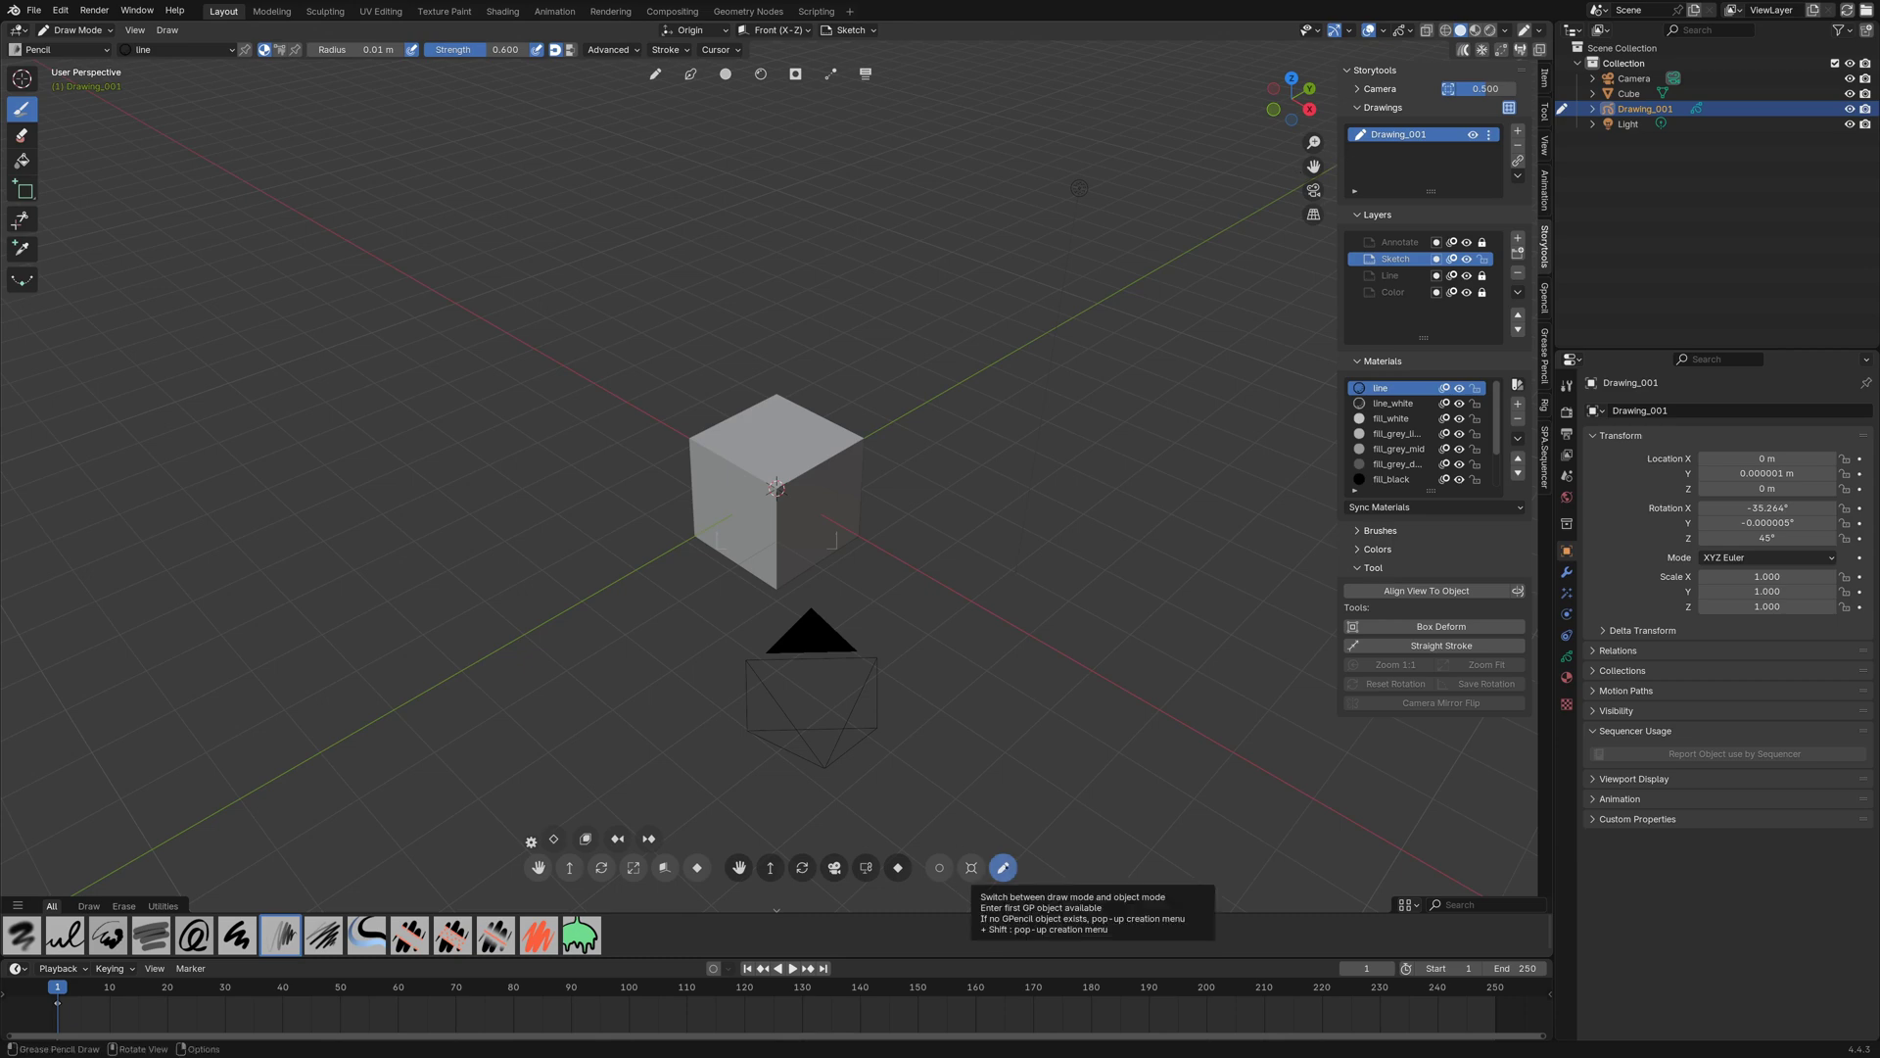
- Toggle to object mode and back to draw mode, and open the new drawing options without creating one
click(1003, 867)
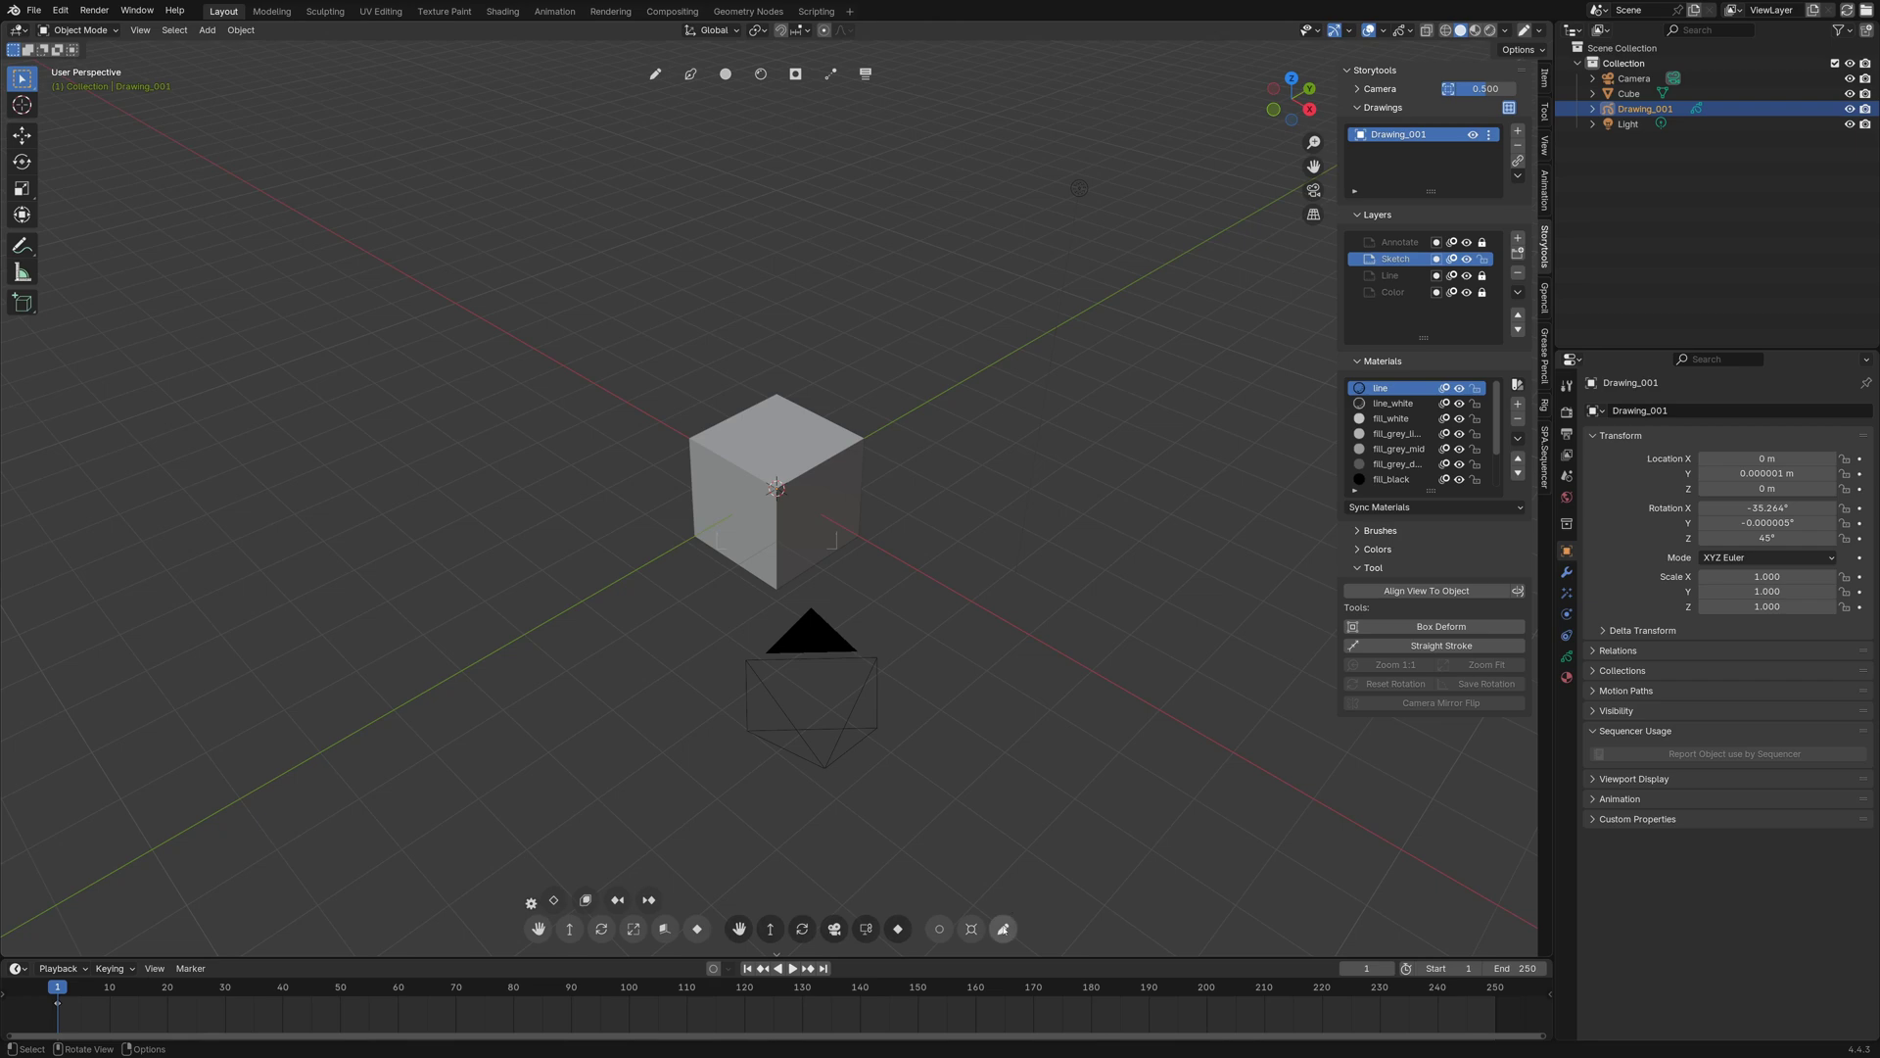
click(1003, 929)
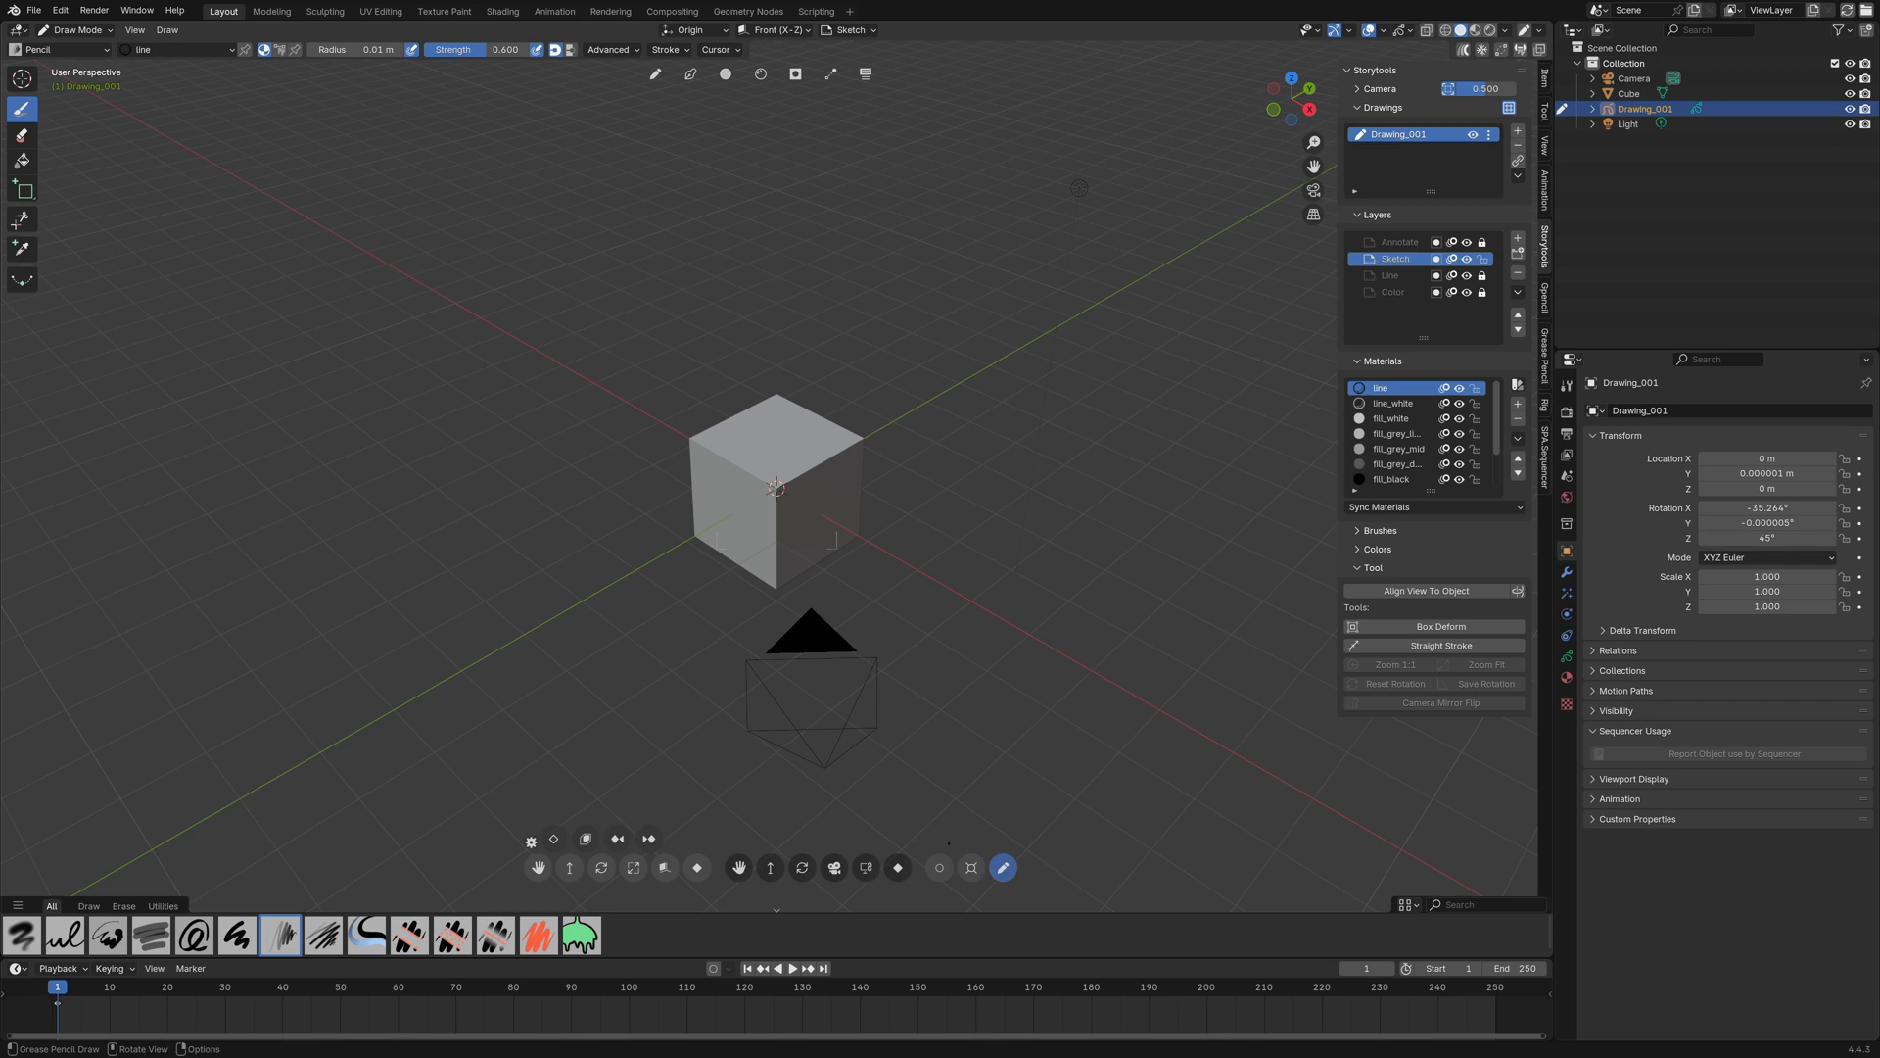
ctrl+click(1002, 868)
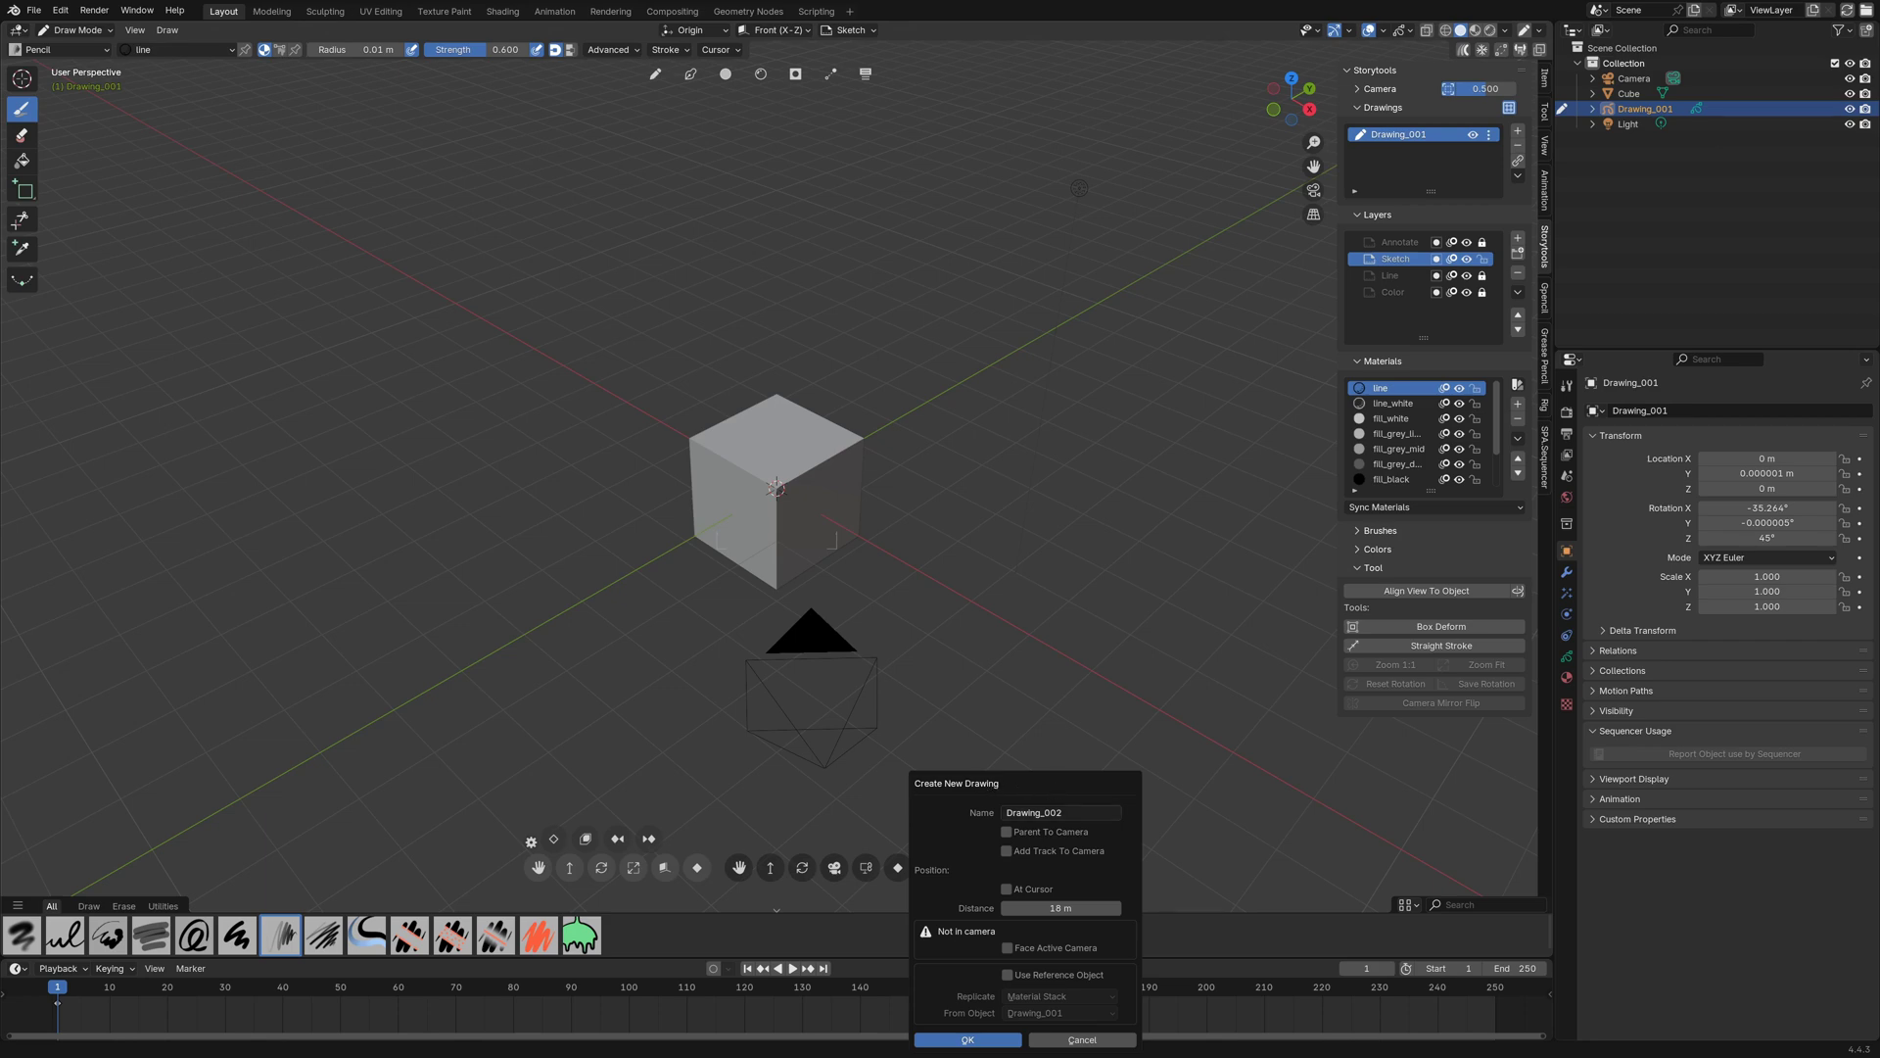
key(Escape)
- Select the Ink Pen brush and pan the empty drawing object up and to the left of the cube
click(65, 935)
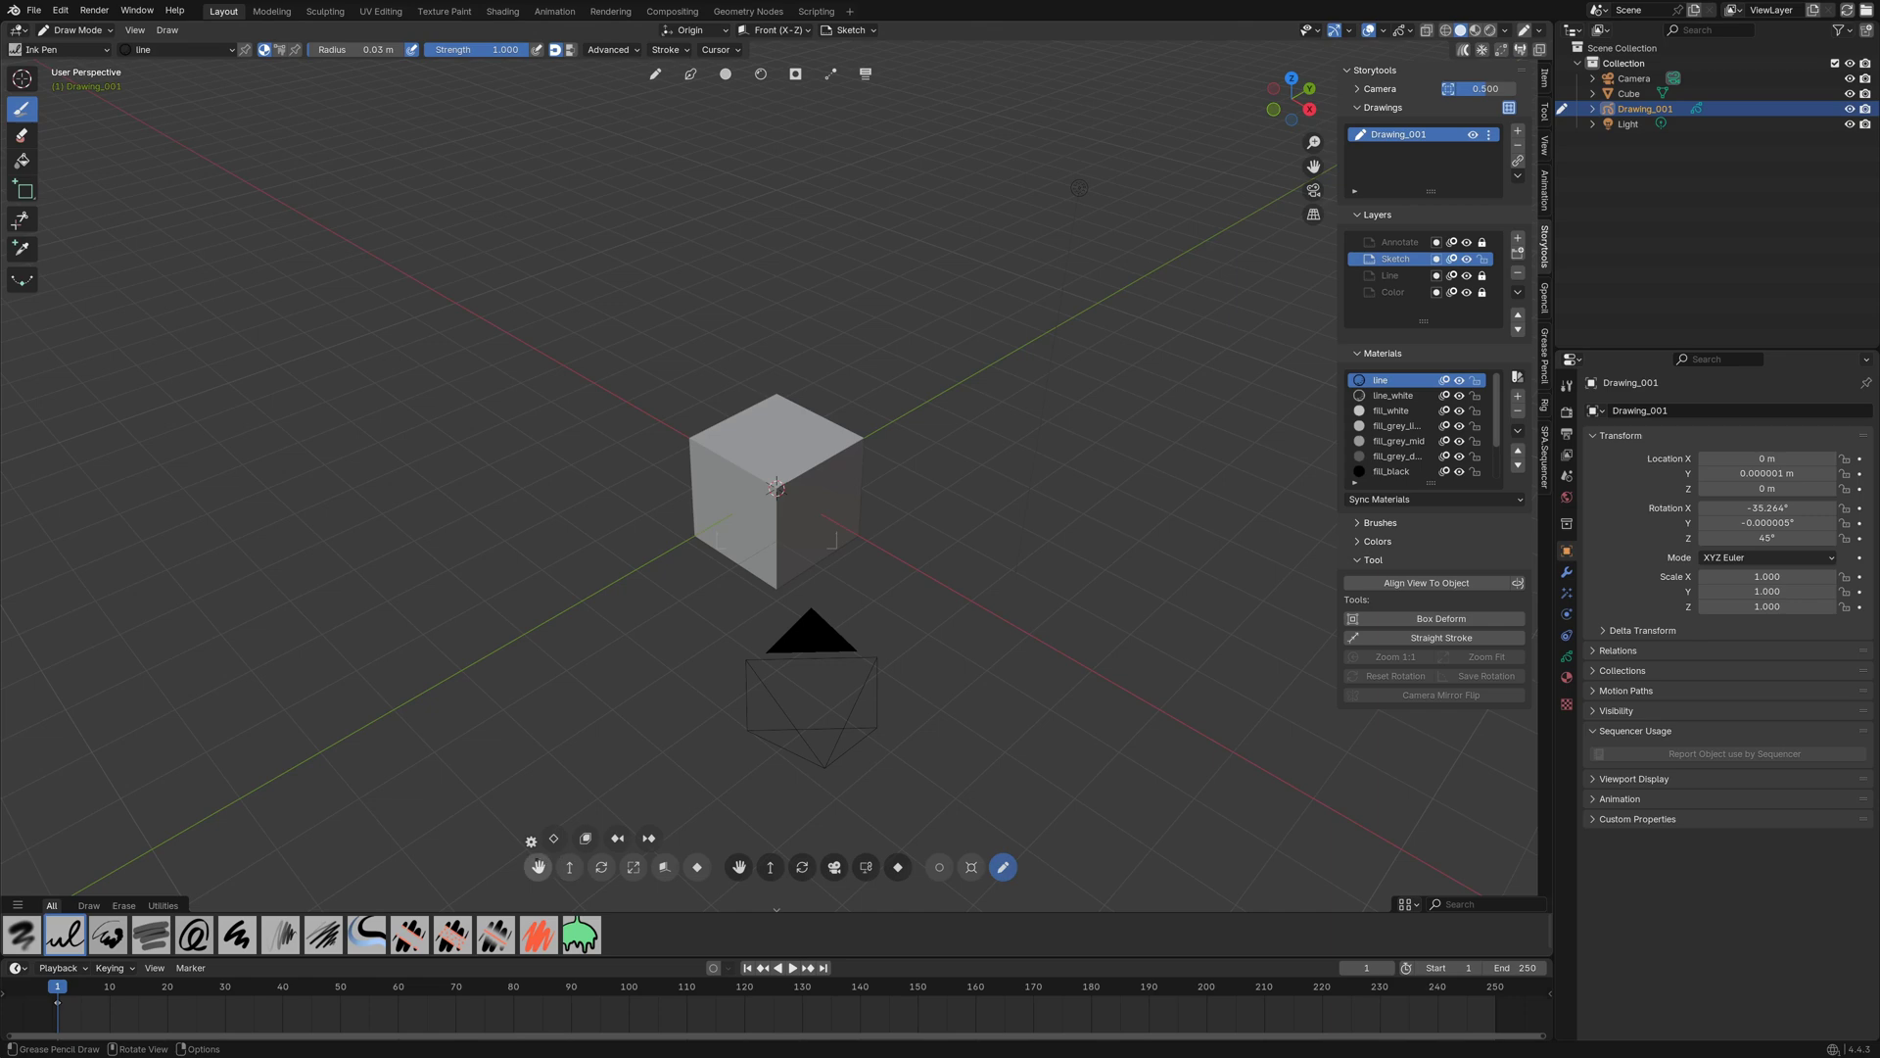
click(538, 867)
drag(453, 704, 456, 704)
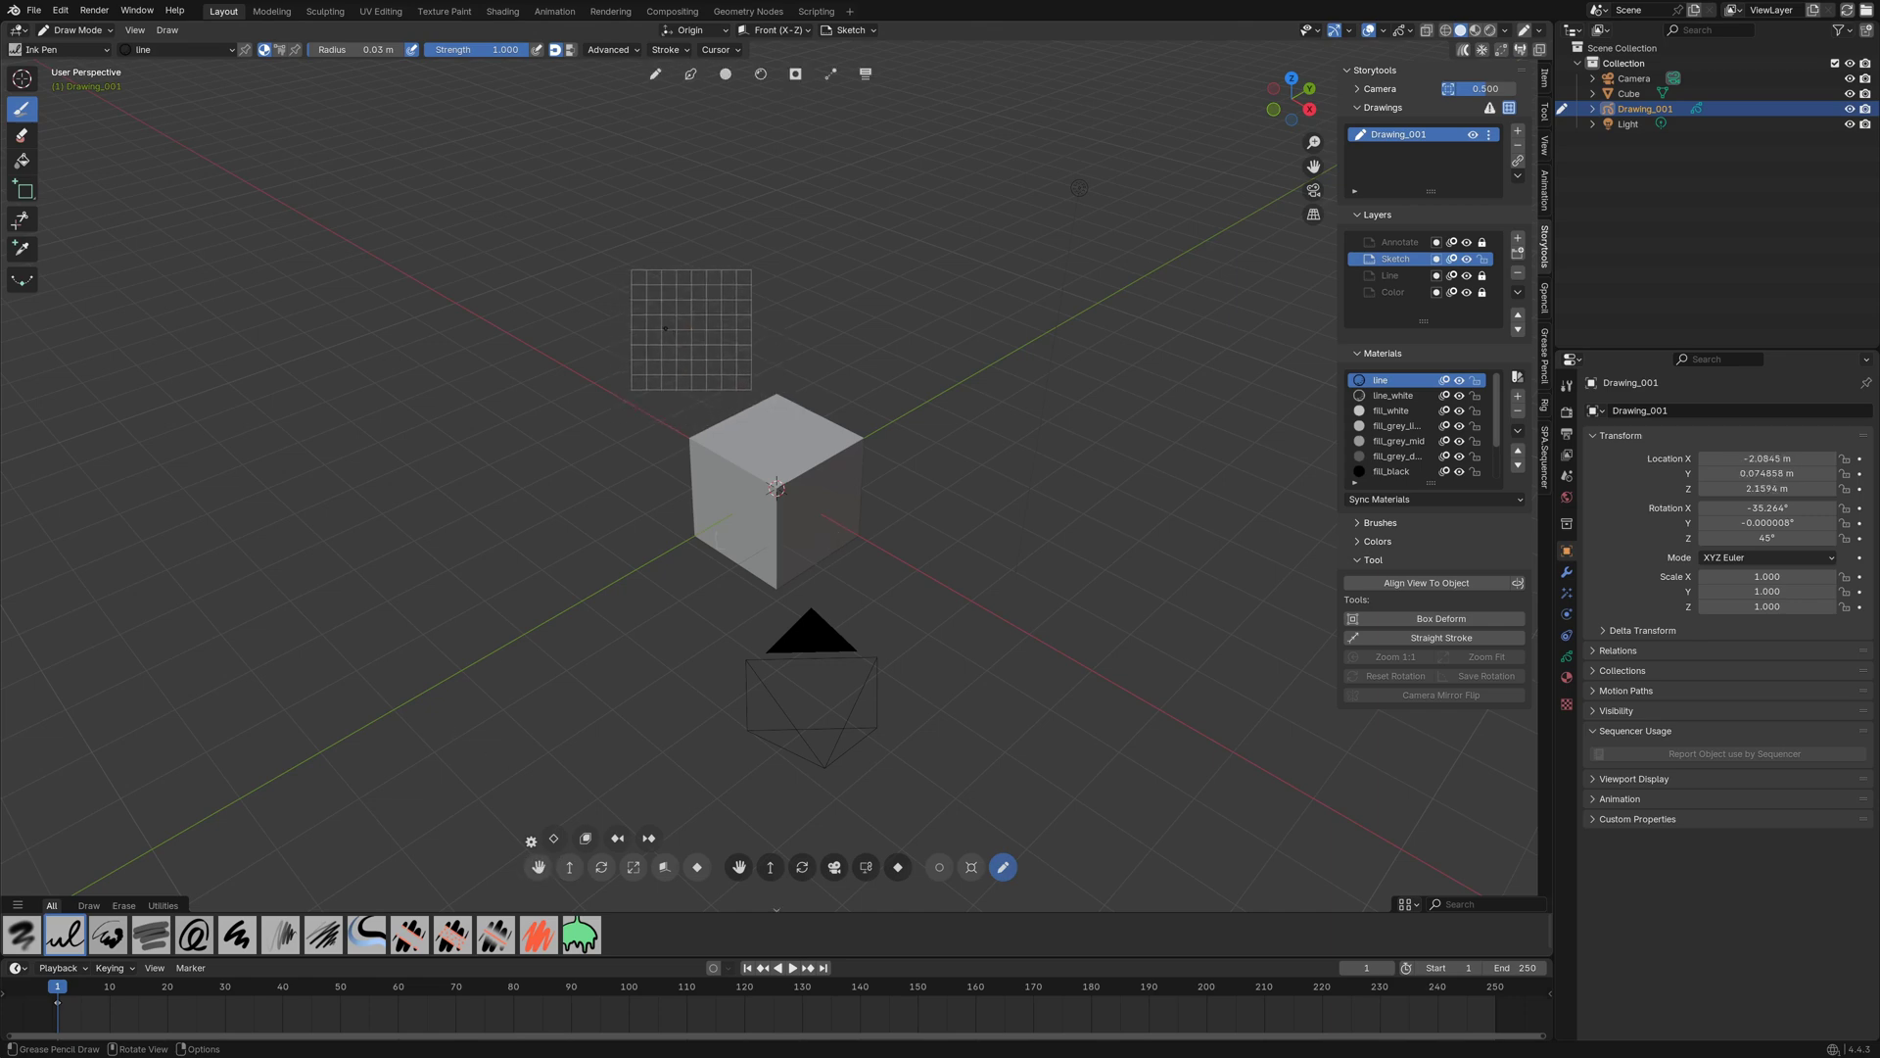
- Sketch a square-headed character with eyes, a diamond-shaped beak, wings and feet over the drawing grid
drag(700, 291, 689, 373)
drag(702, 318, 691, 355)
mouse_move(637, 276)
mouse_down()
mouse_move(715, 394)
mouse_move(760, 280)
mouse_up()
drag(630, 265, 760, 278)
drag(672, 286, 680, 294)
drag(628, 312, 628, 346)
drag(763, 329, 762, 360)
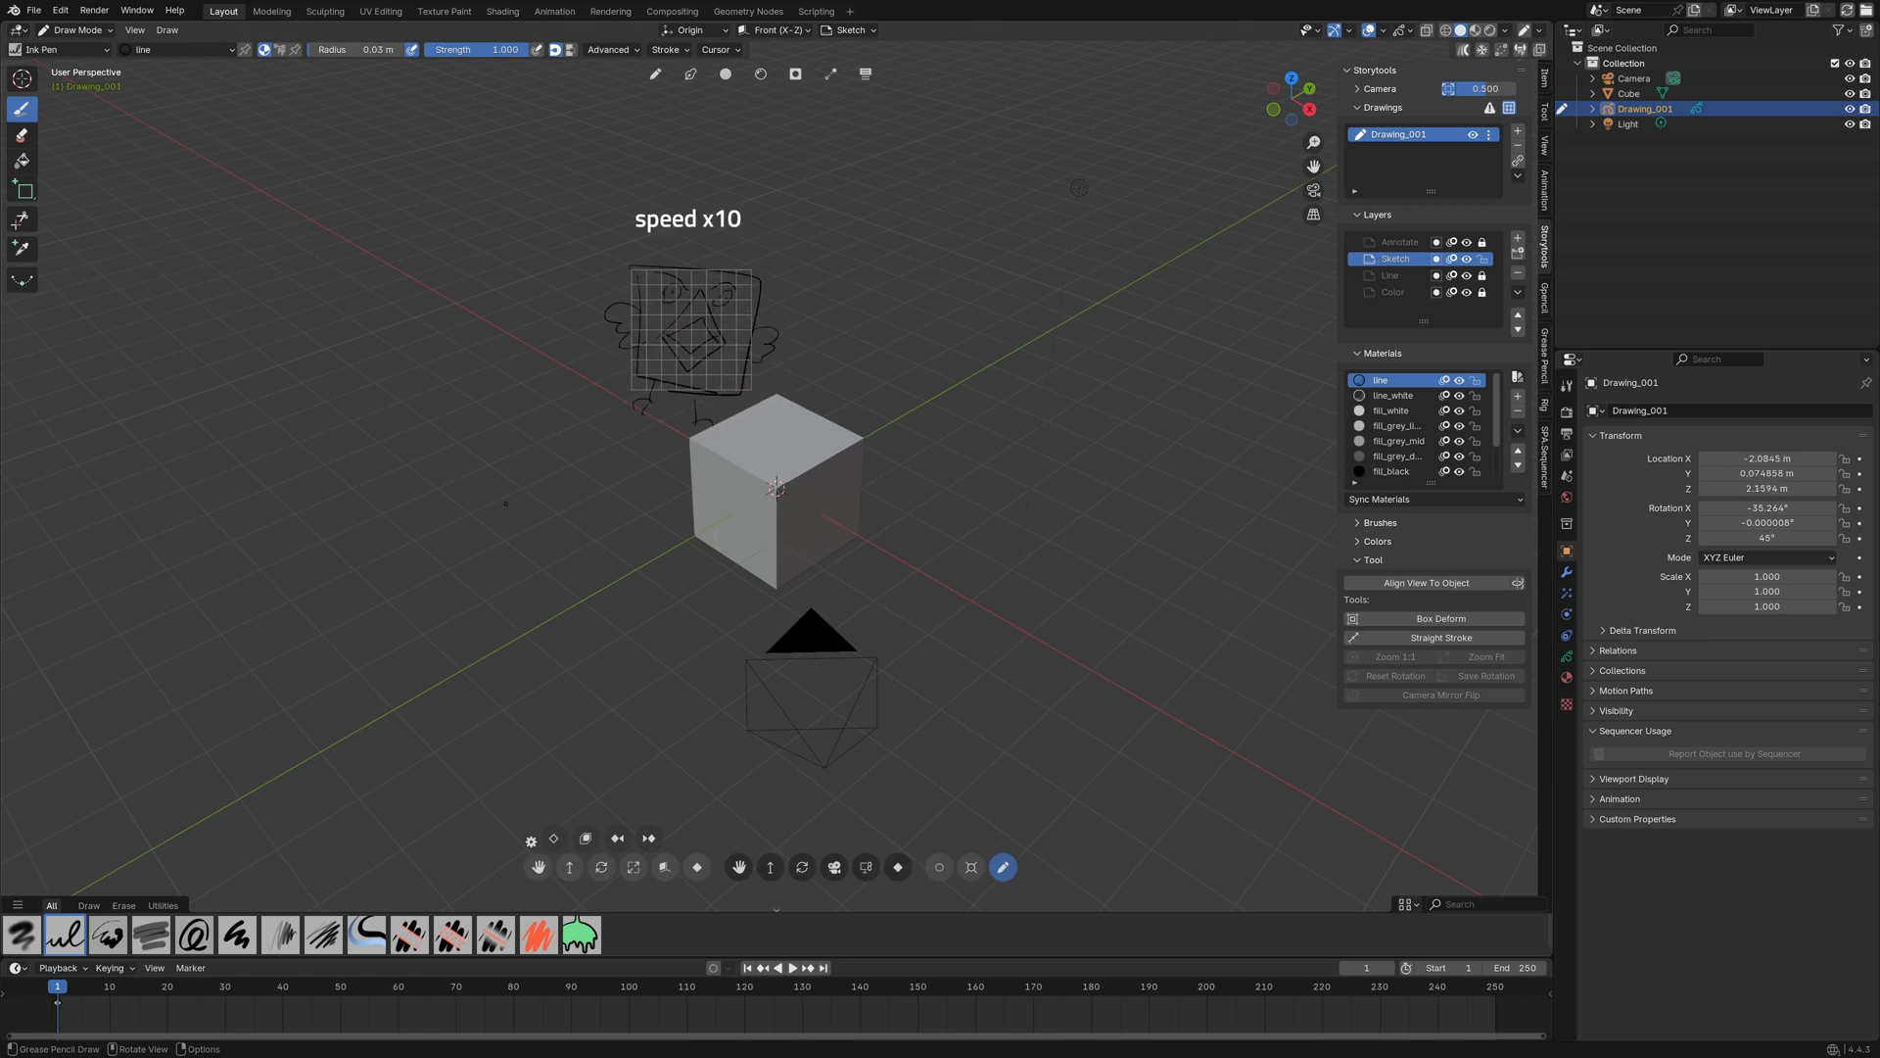
- Draw a tilted speech bubble with a short handwritten word beside the character's upper right corner
drag(752, 206, 852, 162)
drag(853, 154, 860, 236)
drag(766, 204, 776, 240)
drag(775, 241, 758, 263)
drag(785, 264, 858, 236)
drag(784, 207, 788, 230)
drag(814, 209, 817, 211)
drag(828, 207, 843, 216)
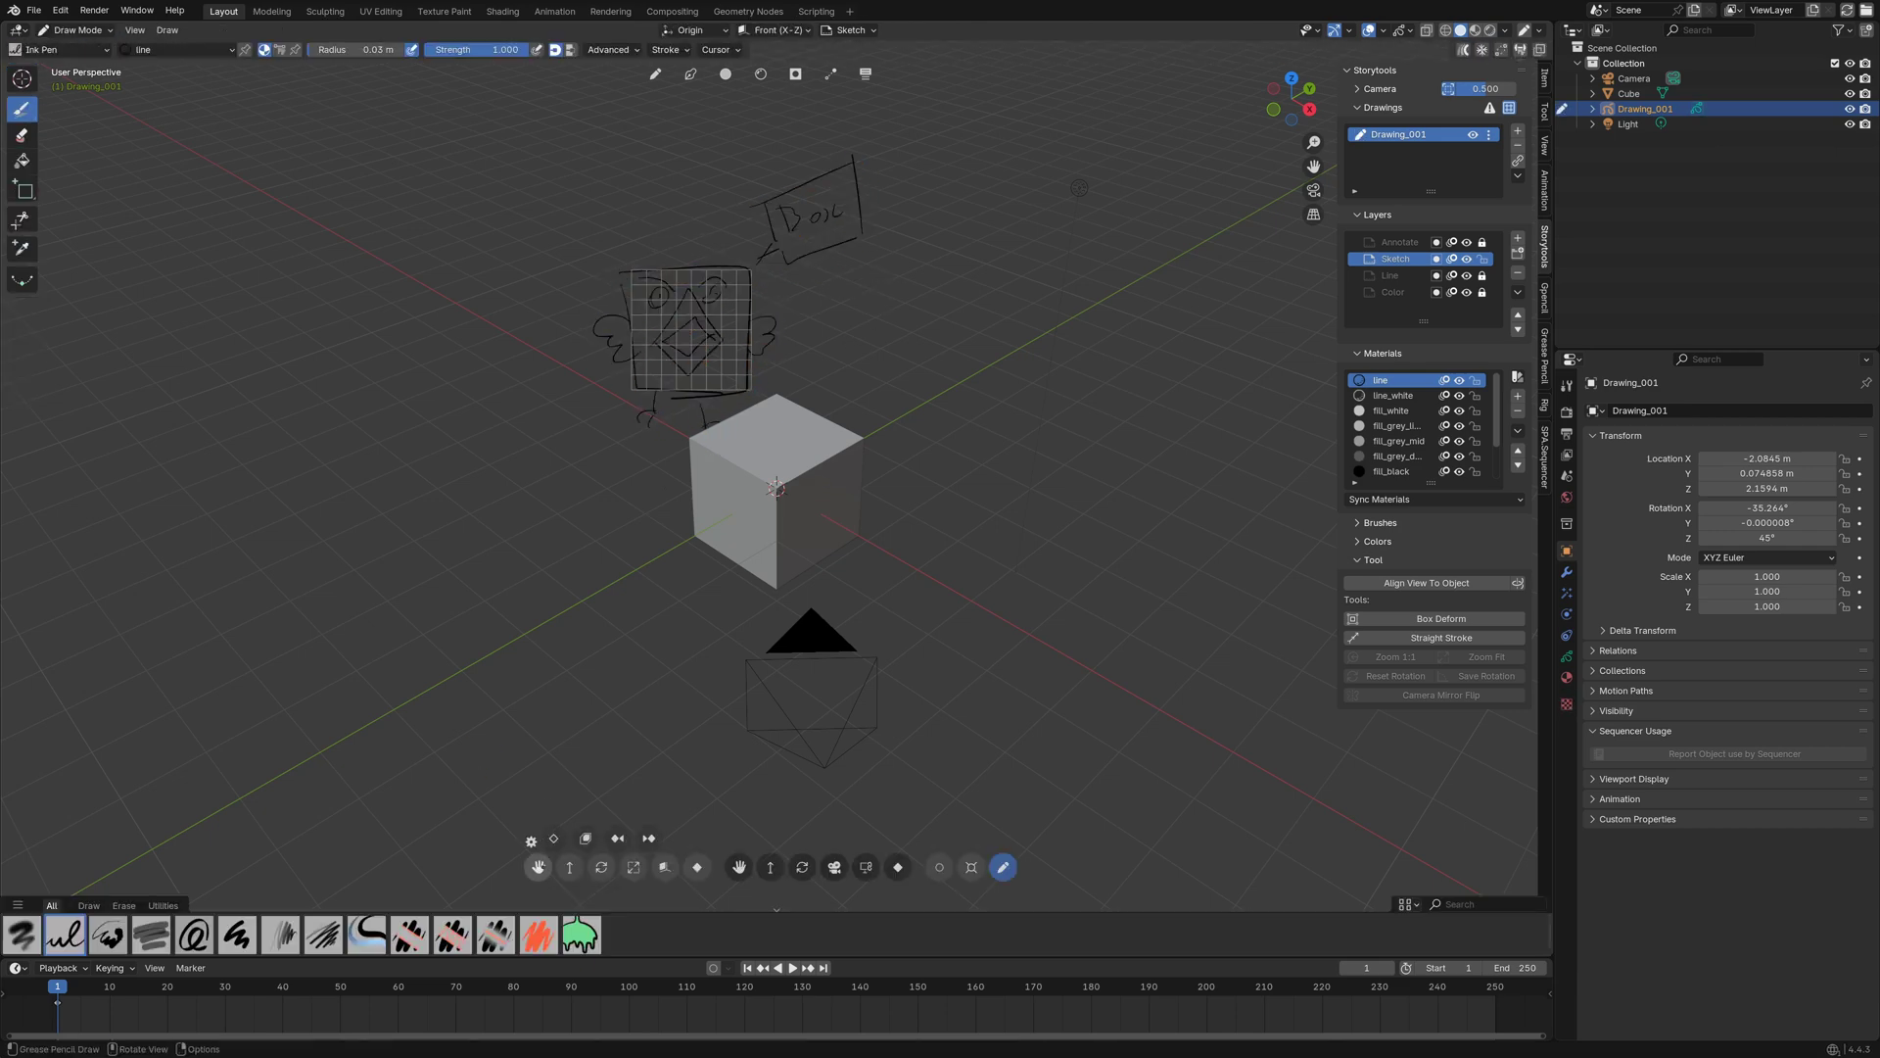
- Pan the character drawing to the right above the cube and try rotating it on the view axis
click(537, 867)
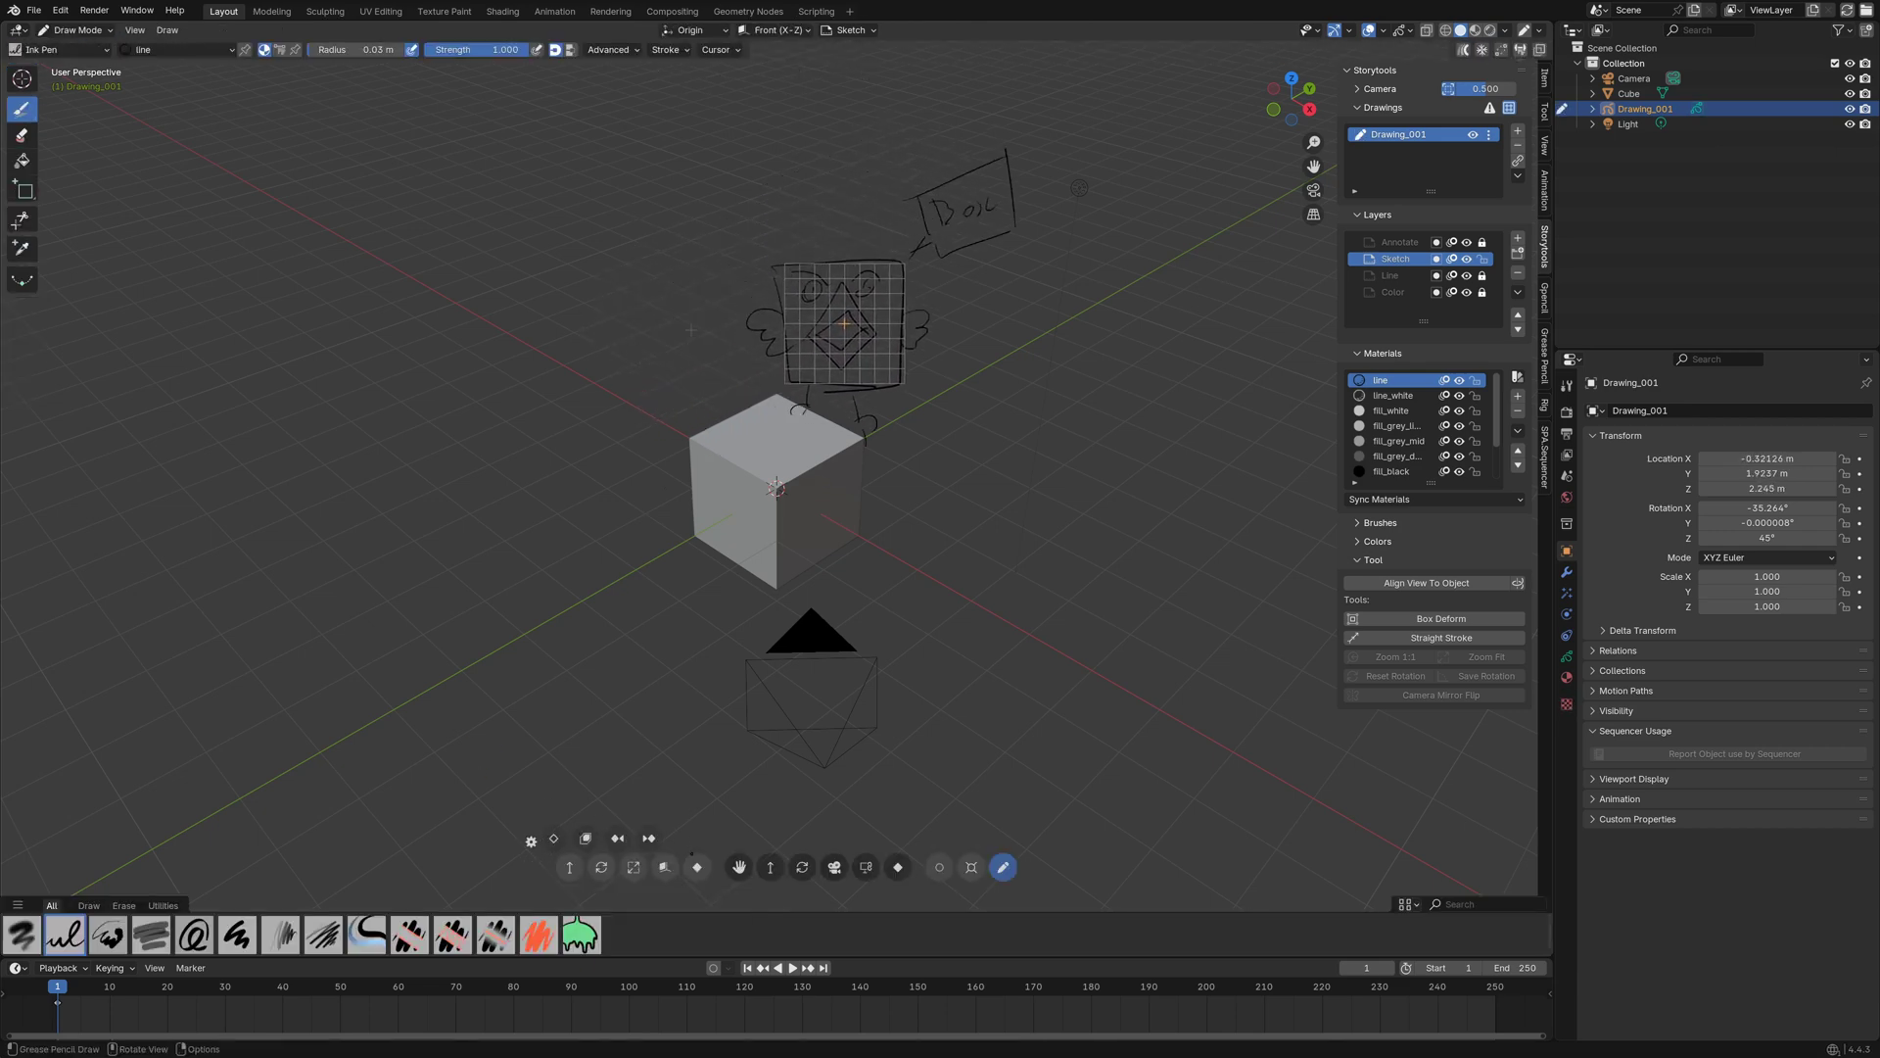
mouse_move(691, 851)
mouse_down()
mouse_move(548, 855)
mouse_move(673, 843)
mouse_up()
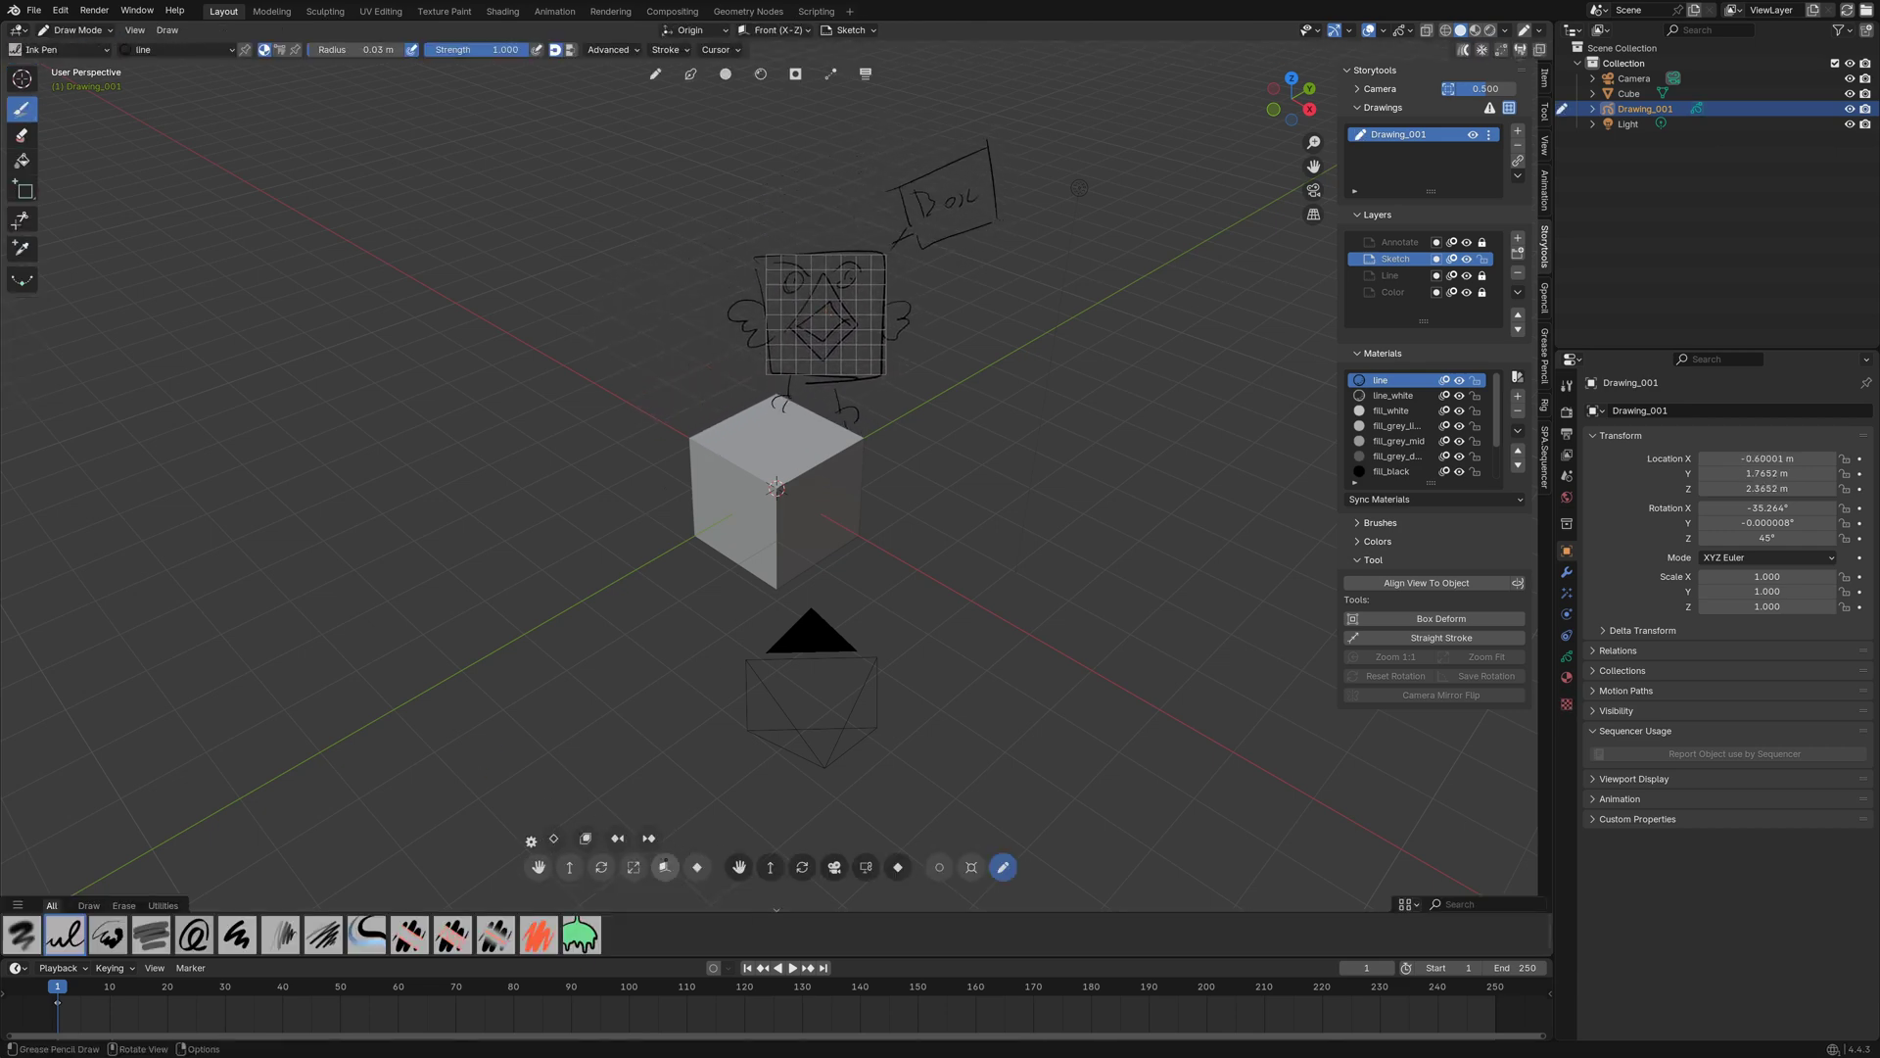
click(602, 866)
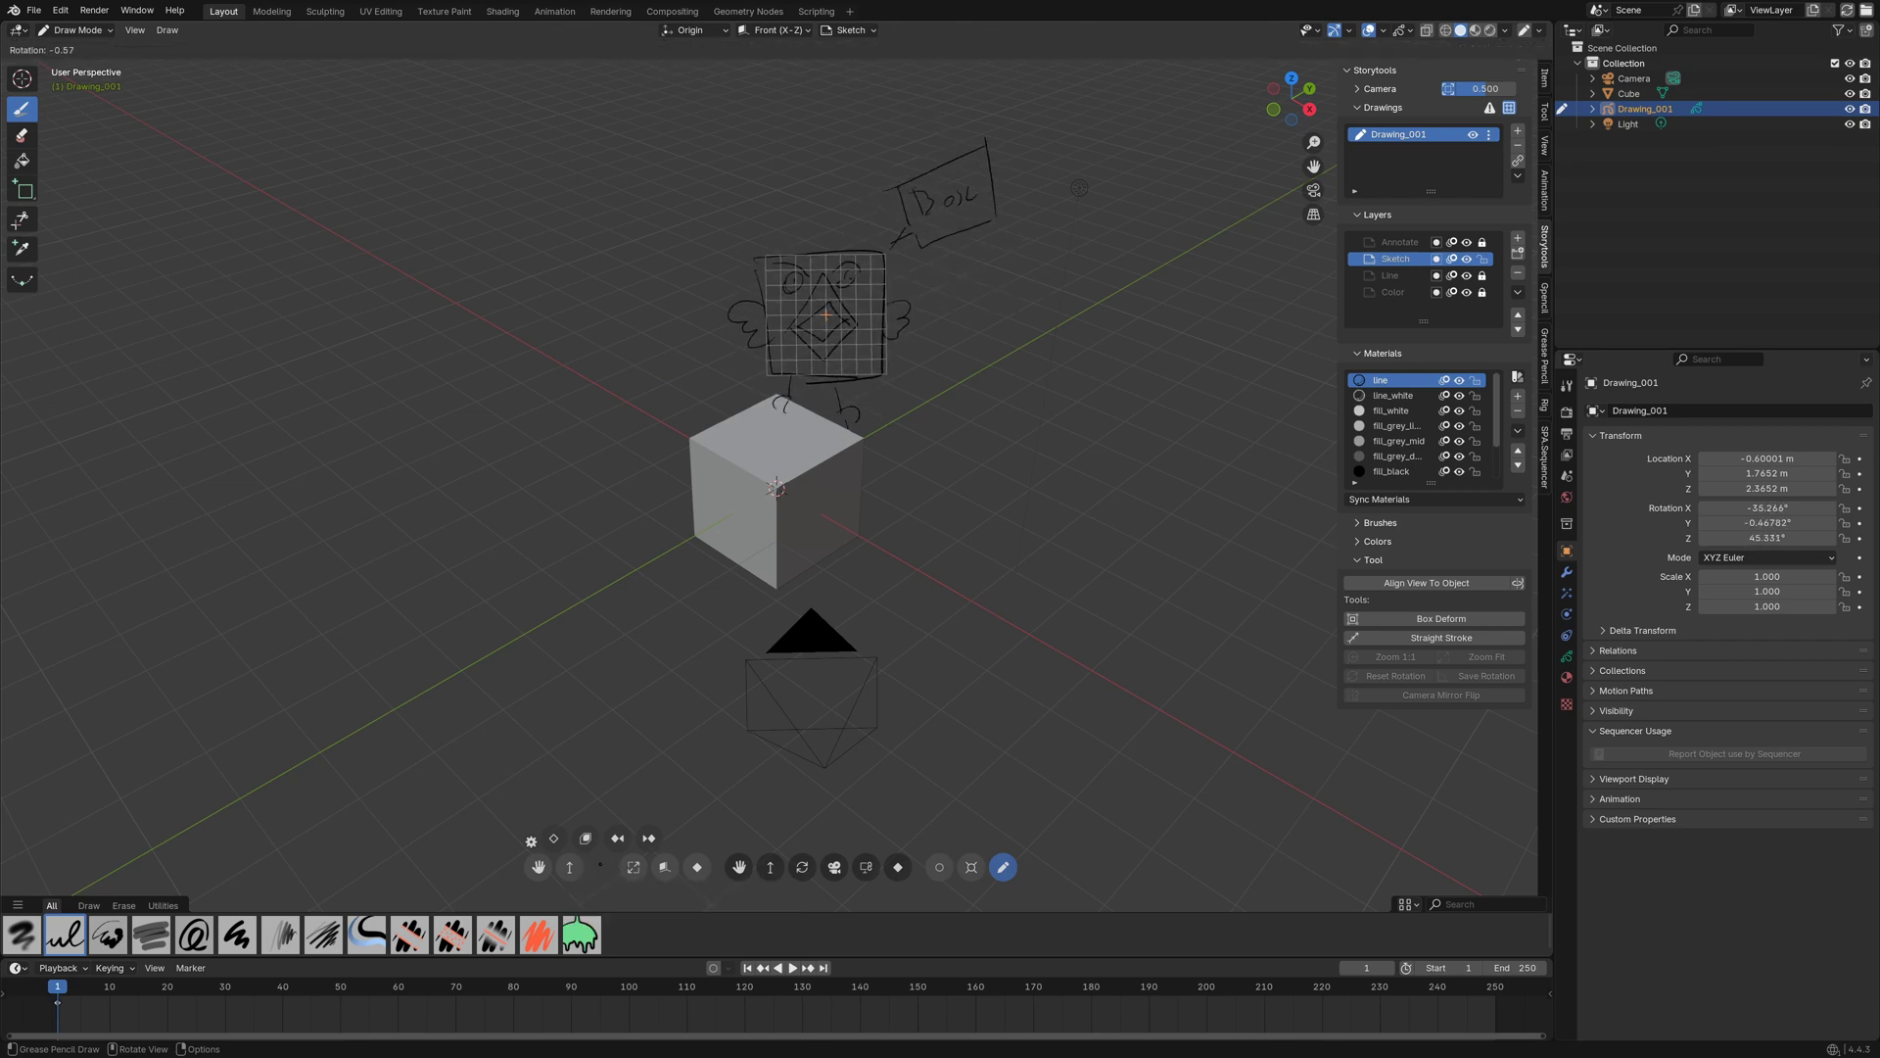
click(601, 864)
- Pan the character drawing left over the cube's top and adjust its depth relative to the view
click(538, 867)
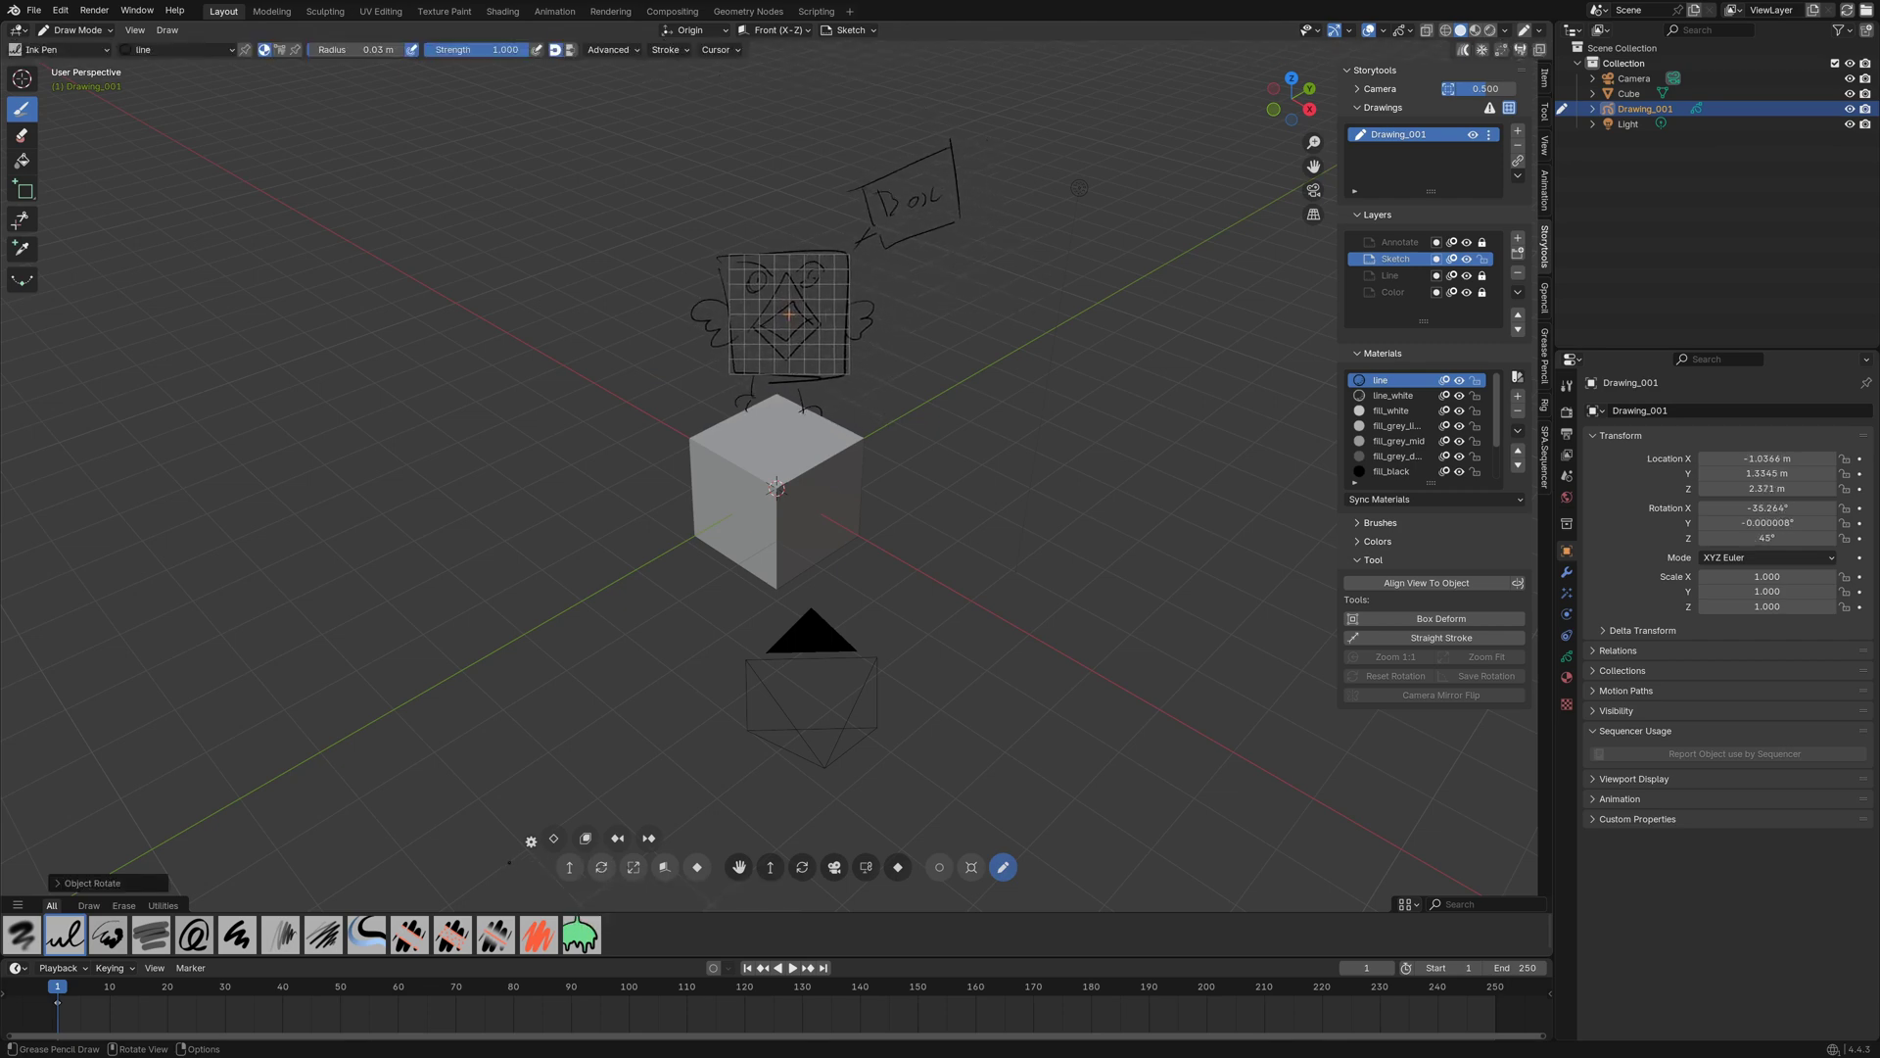
click(509, 862)
click(569, 867)
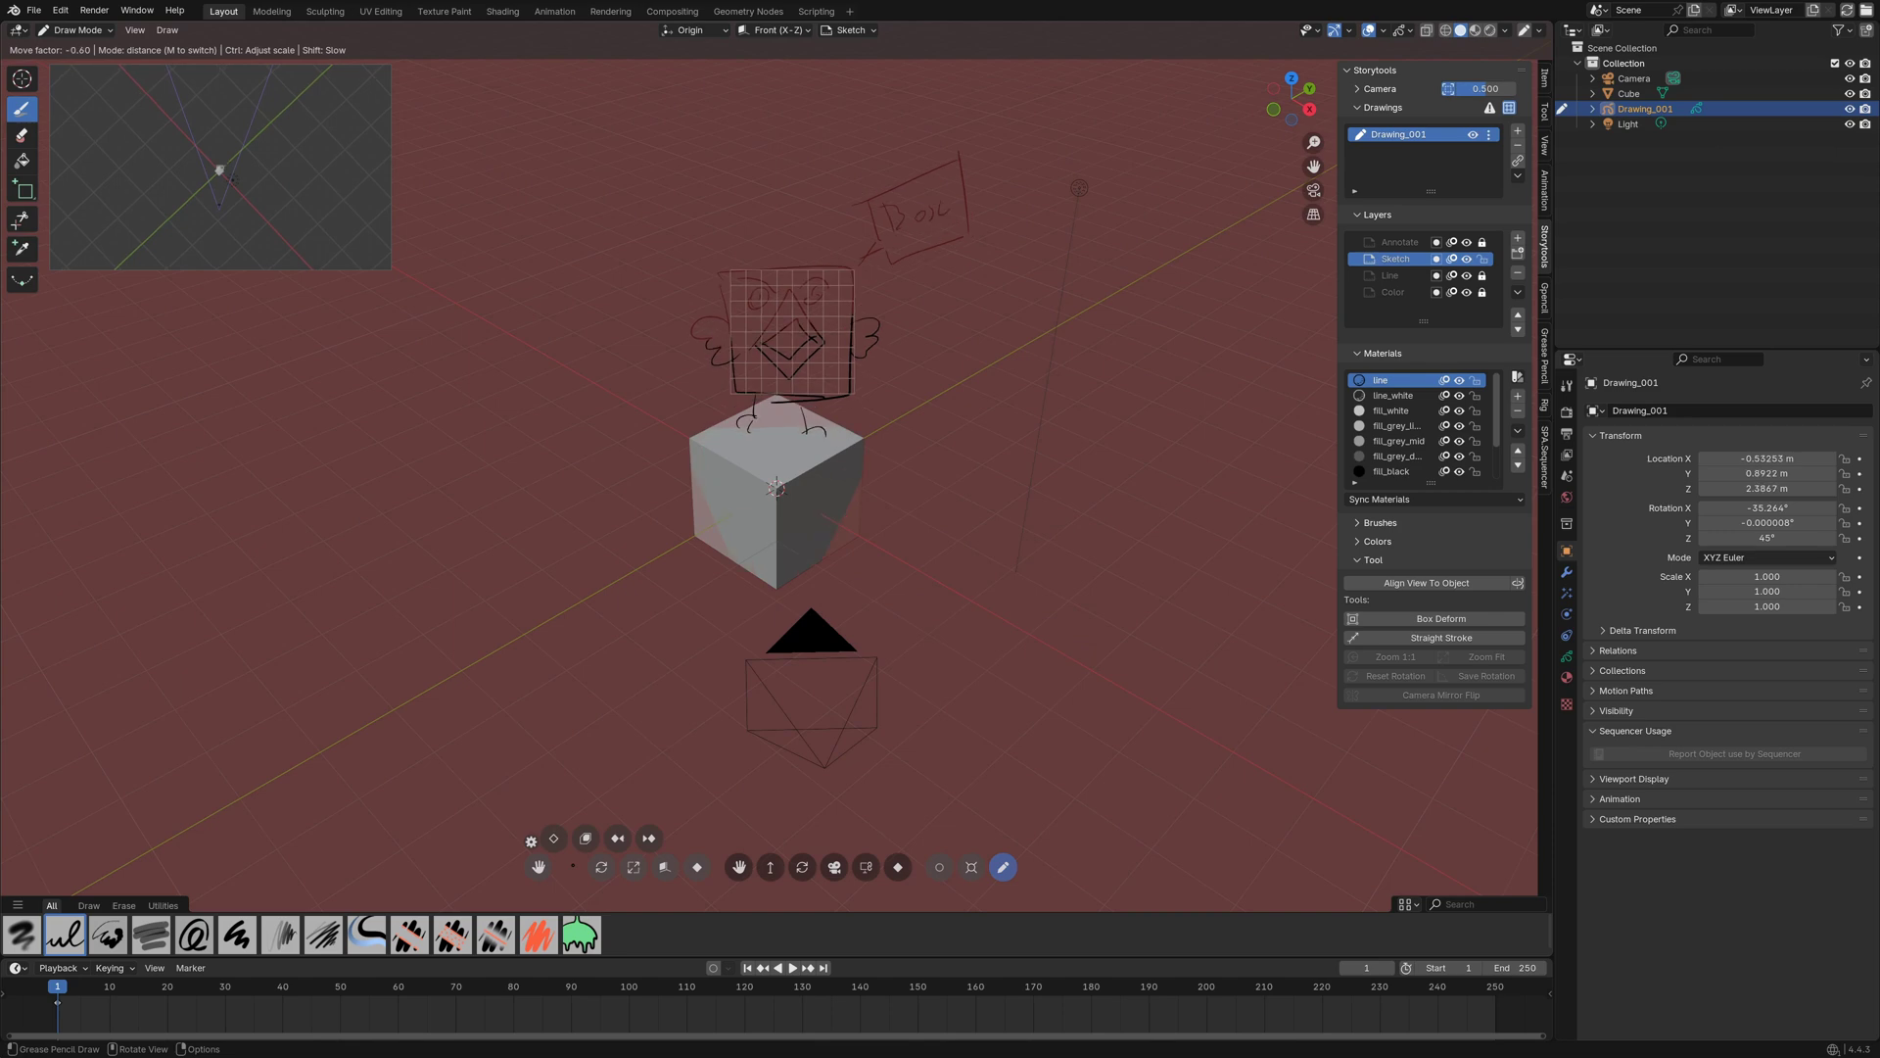
click(669, 578)
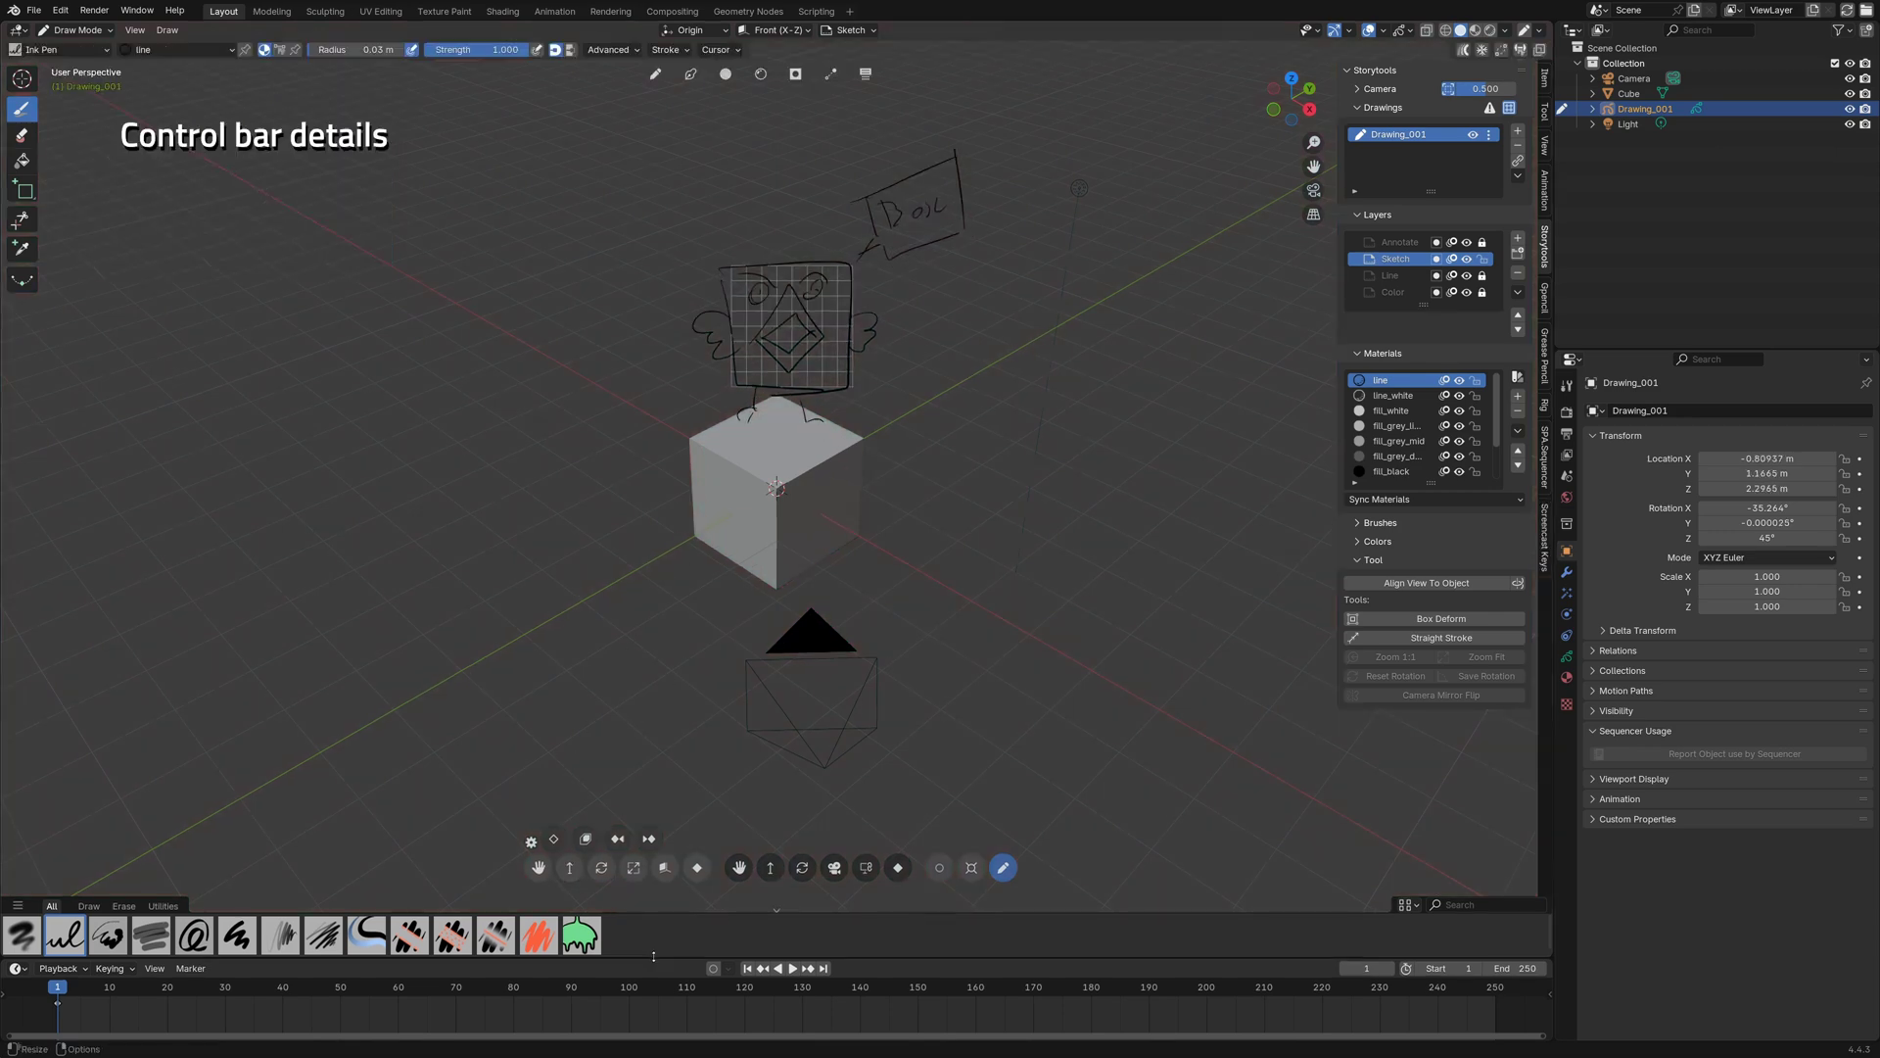
- Enlarge the timeline area, then scale the drawing to about 1.07 and align it with the view
drag(659, 957, 663, 798)
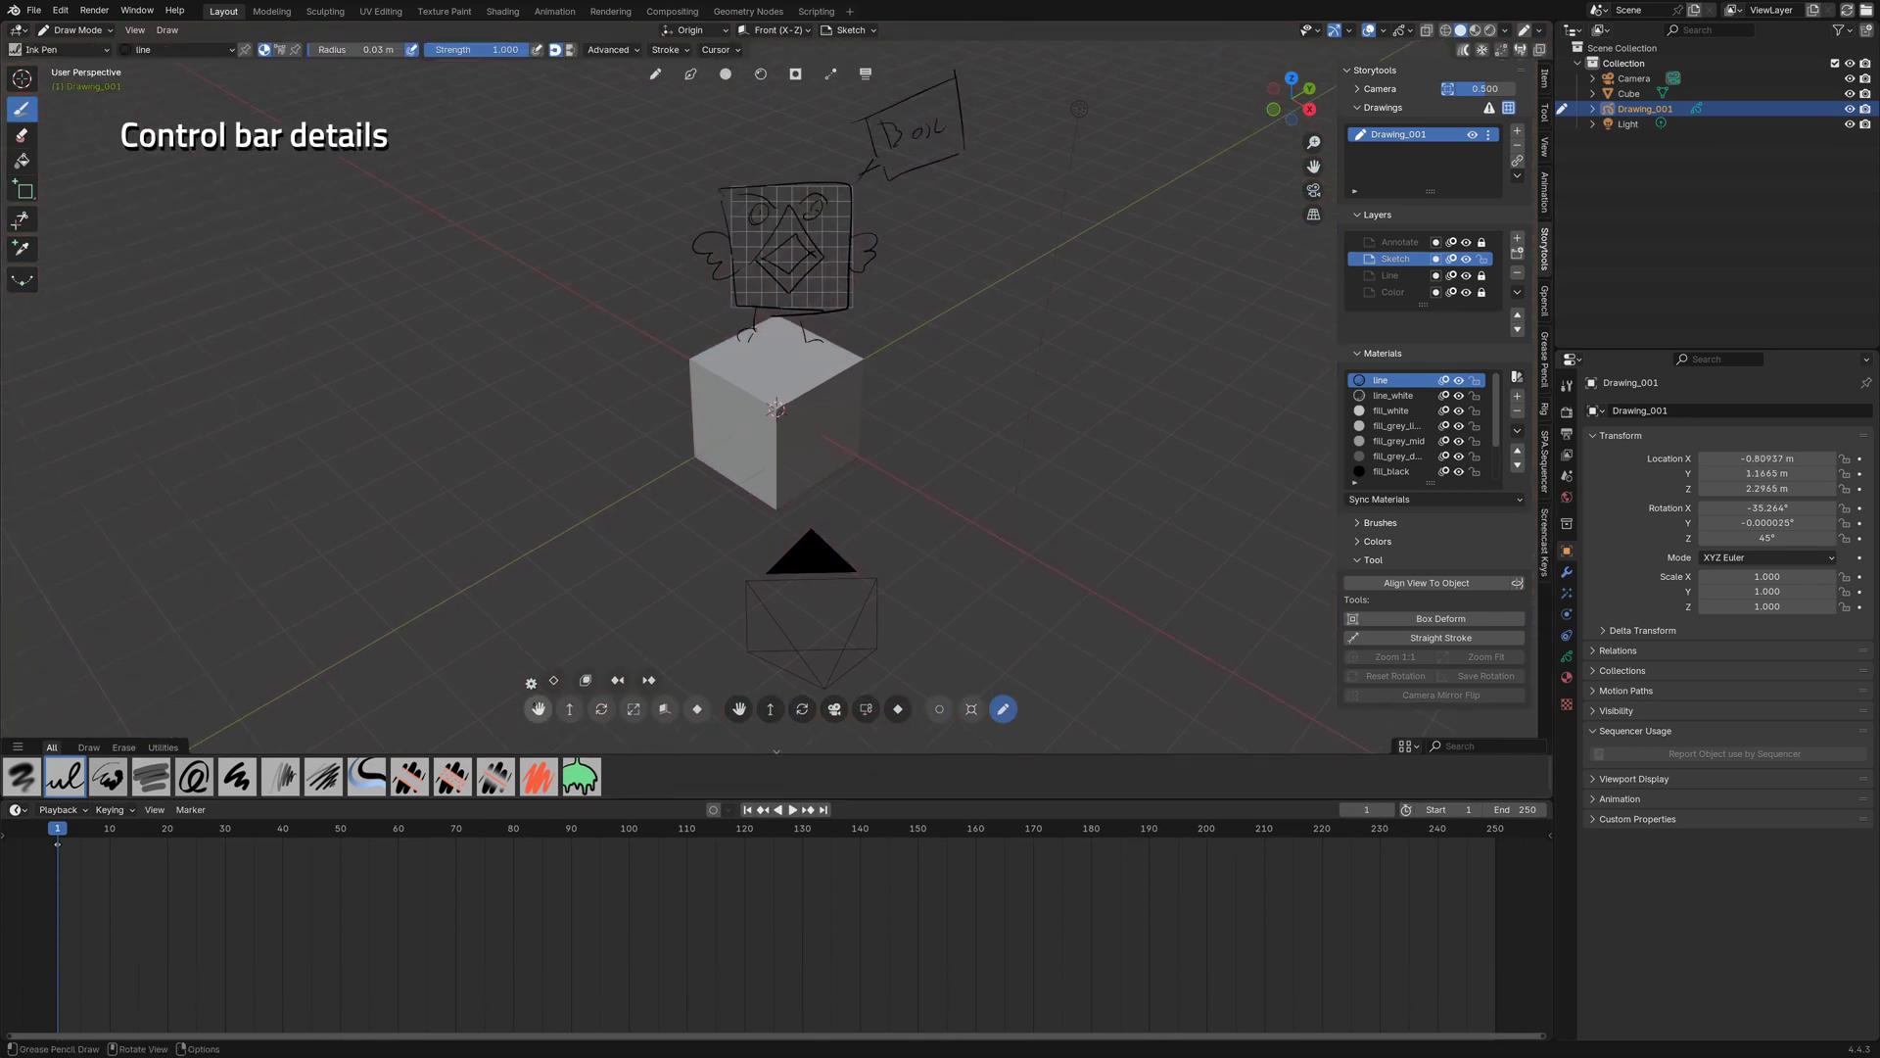
mouse_move(539, 708)
mouse_down()
mouse_move(536, 689)
mouse_move(636, 712)
mouse_up()
click(665, 709)
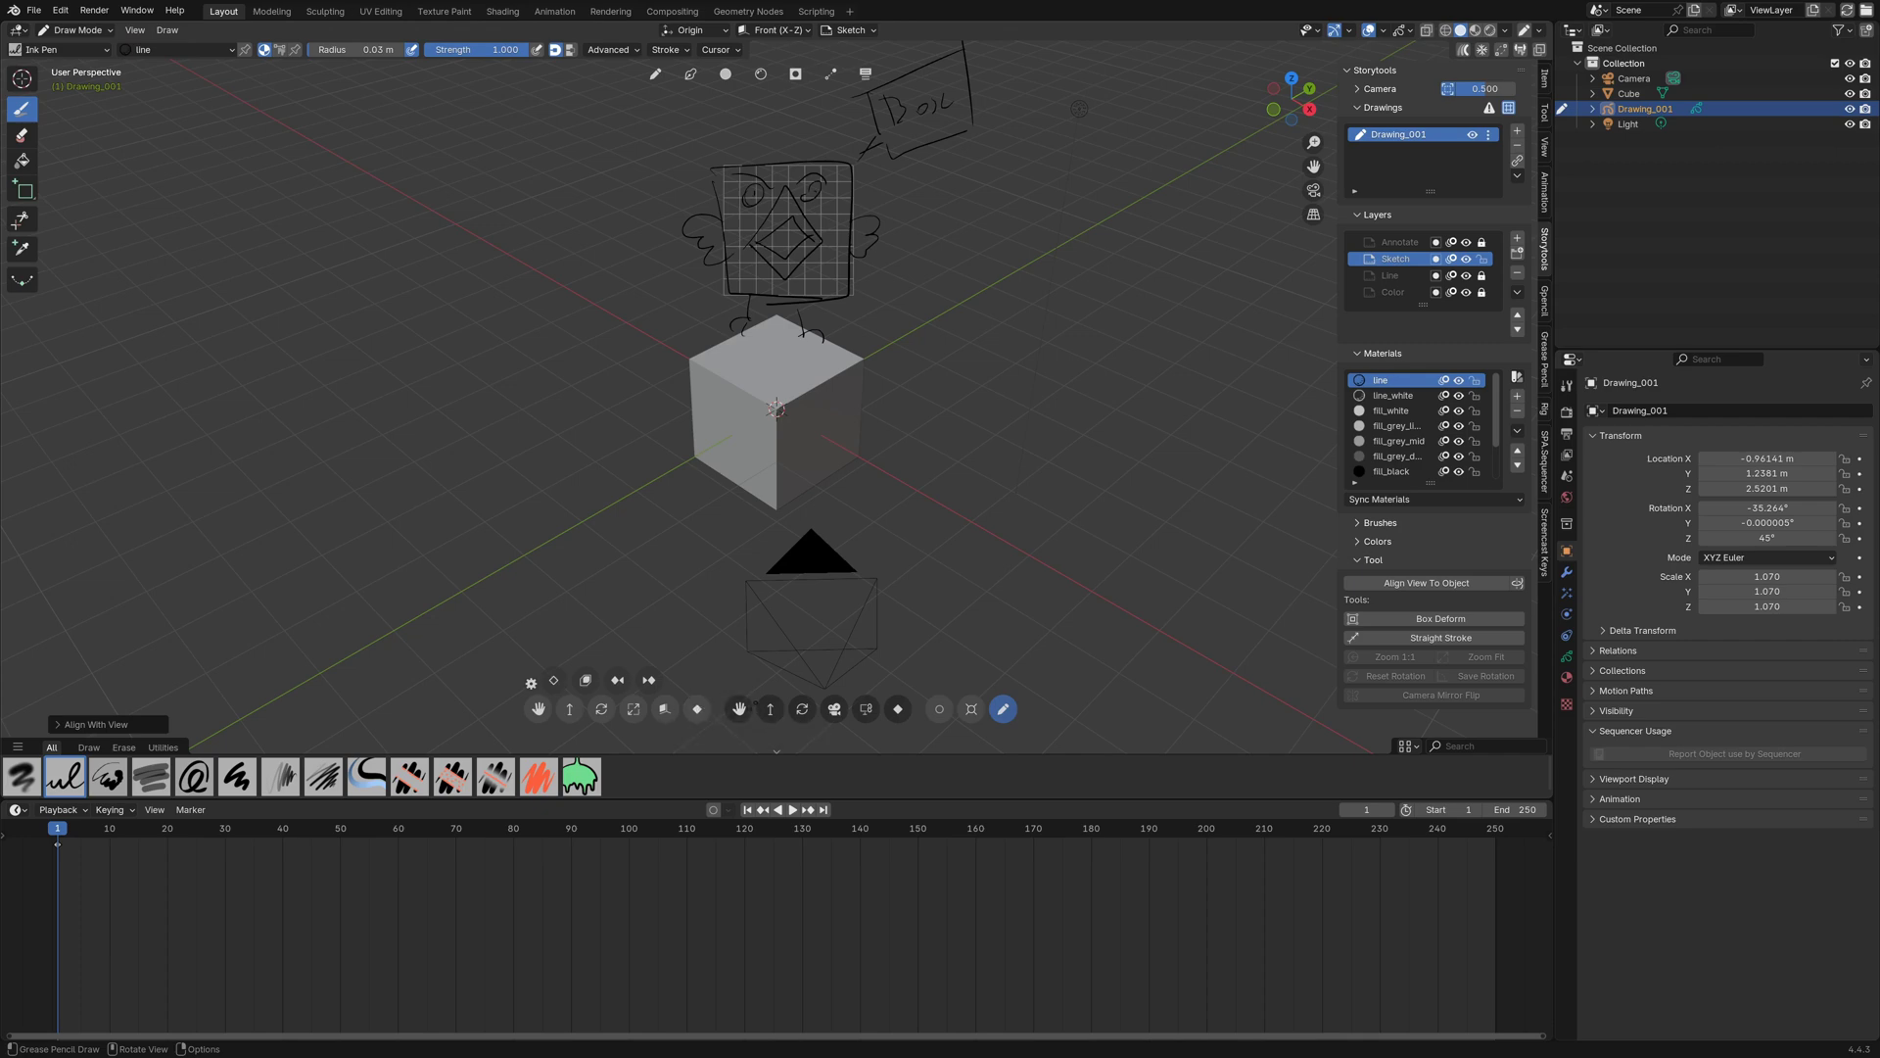
- Pan the scene camera slightly to the left and switch the viewport to the camera view
mouse_move(740, 709)
mouse_down()
mouse_move(813, 654)
mouse_move(692, 735)
mouse_move(763, 676)
mouse_move(636, 723)
mouse_move(856, 742)
mouse_move(739, 732)
mouse_move(898, 668)
mouse_move(798, 681)
mouse_move(802, 709)
mouse_up()
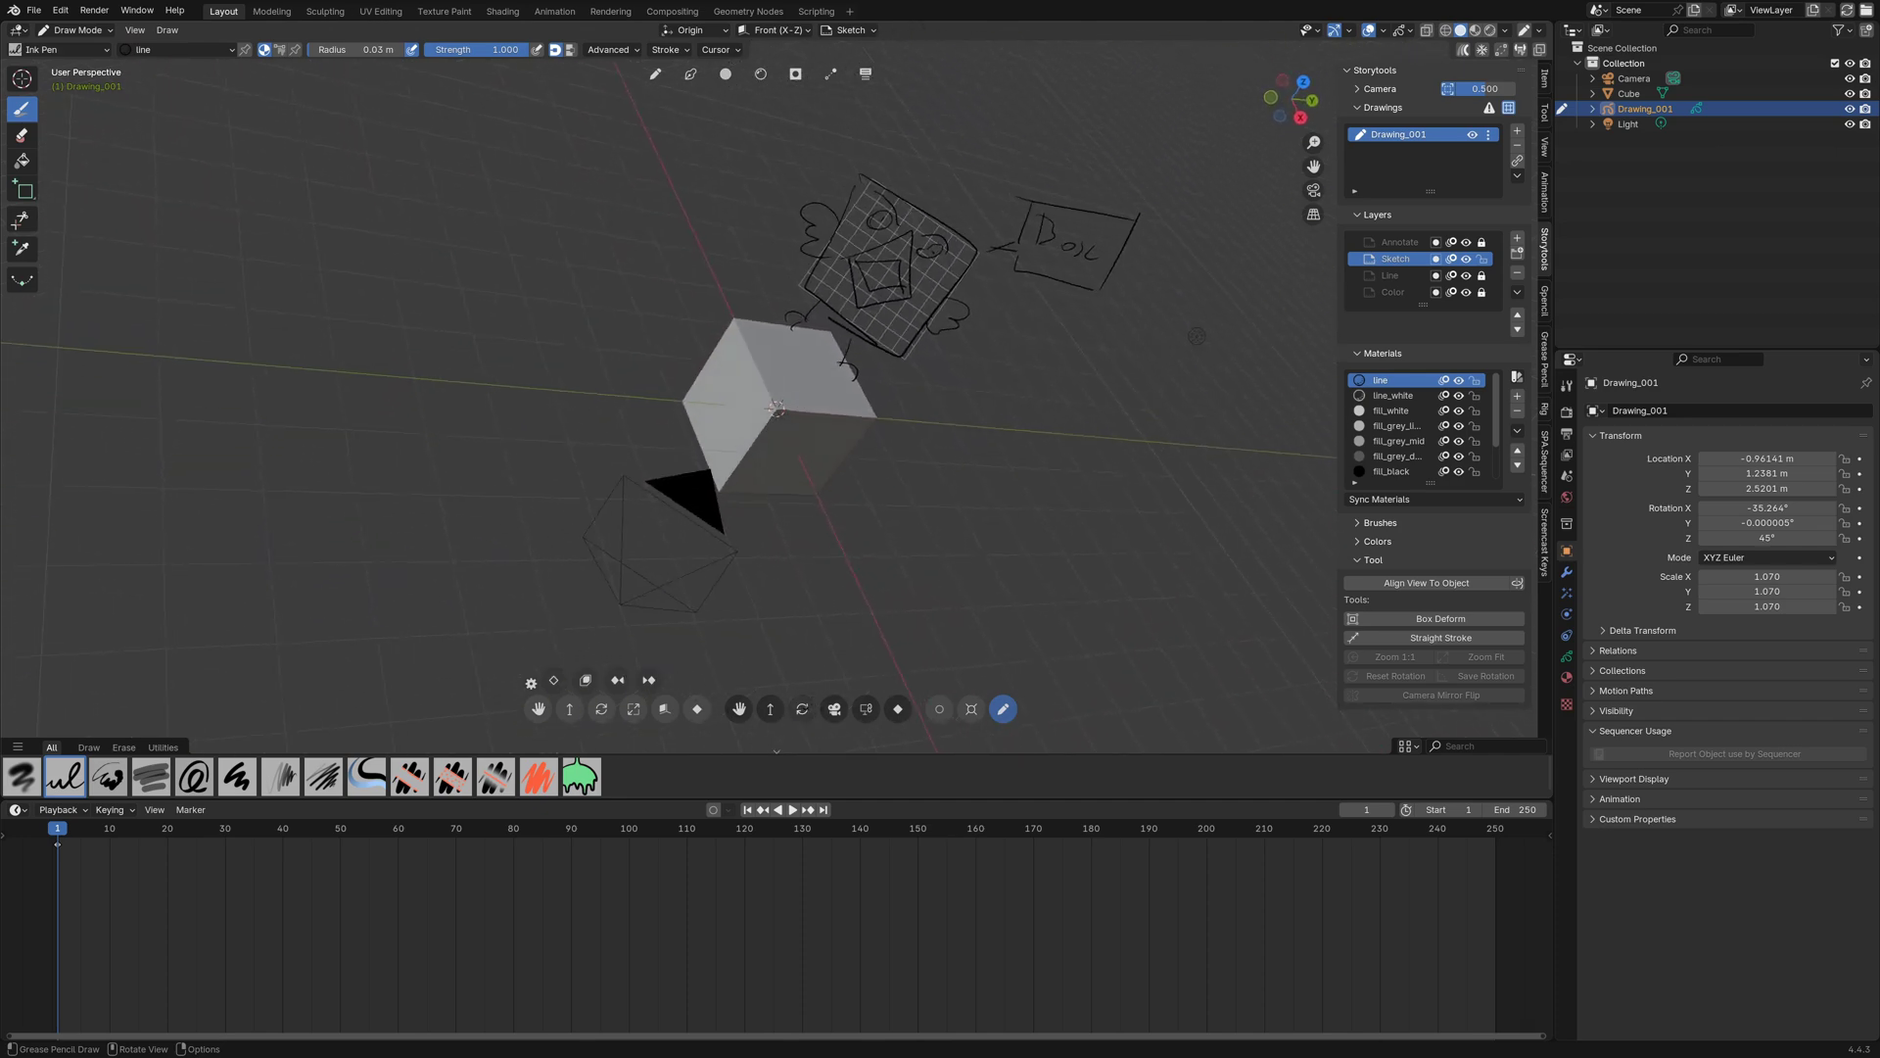
click(799, 709)
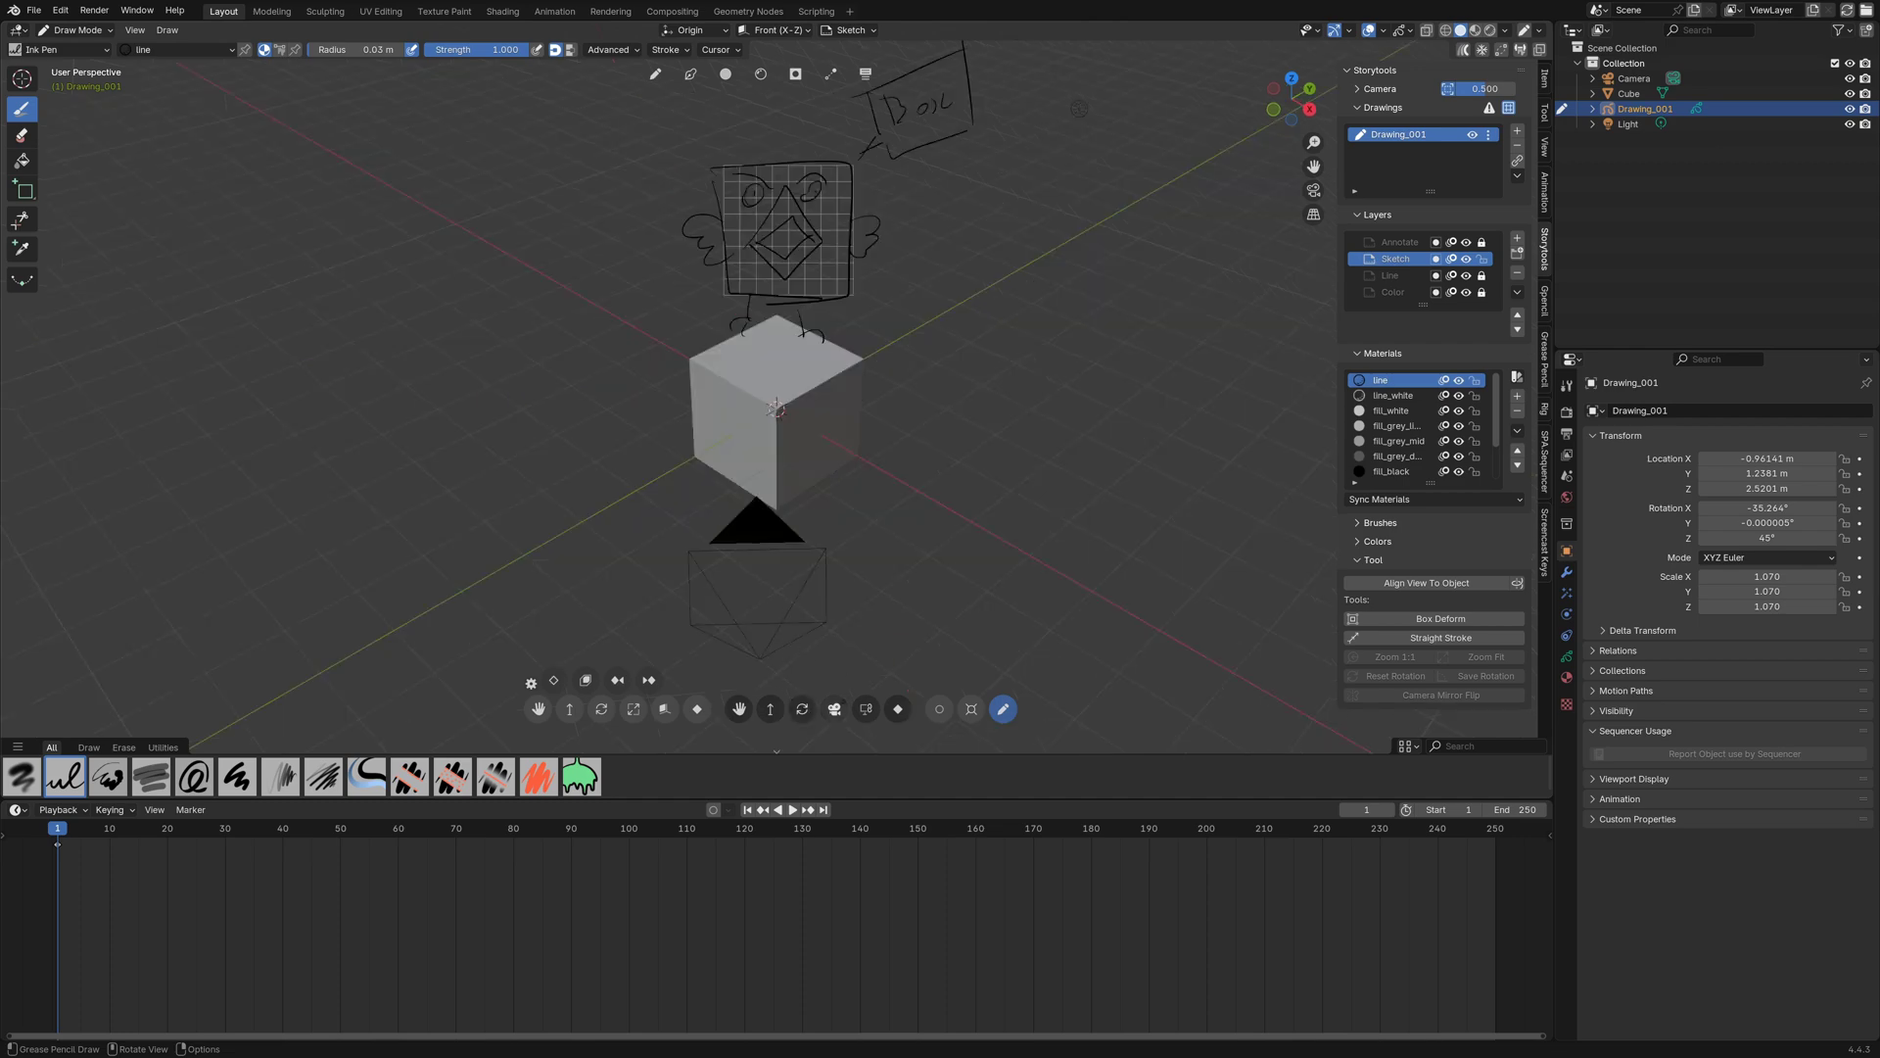
click(835, 709)
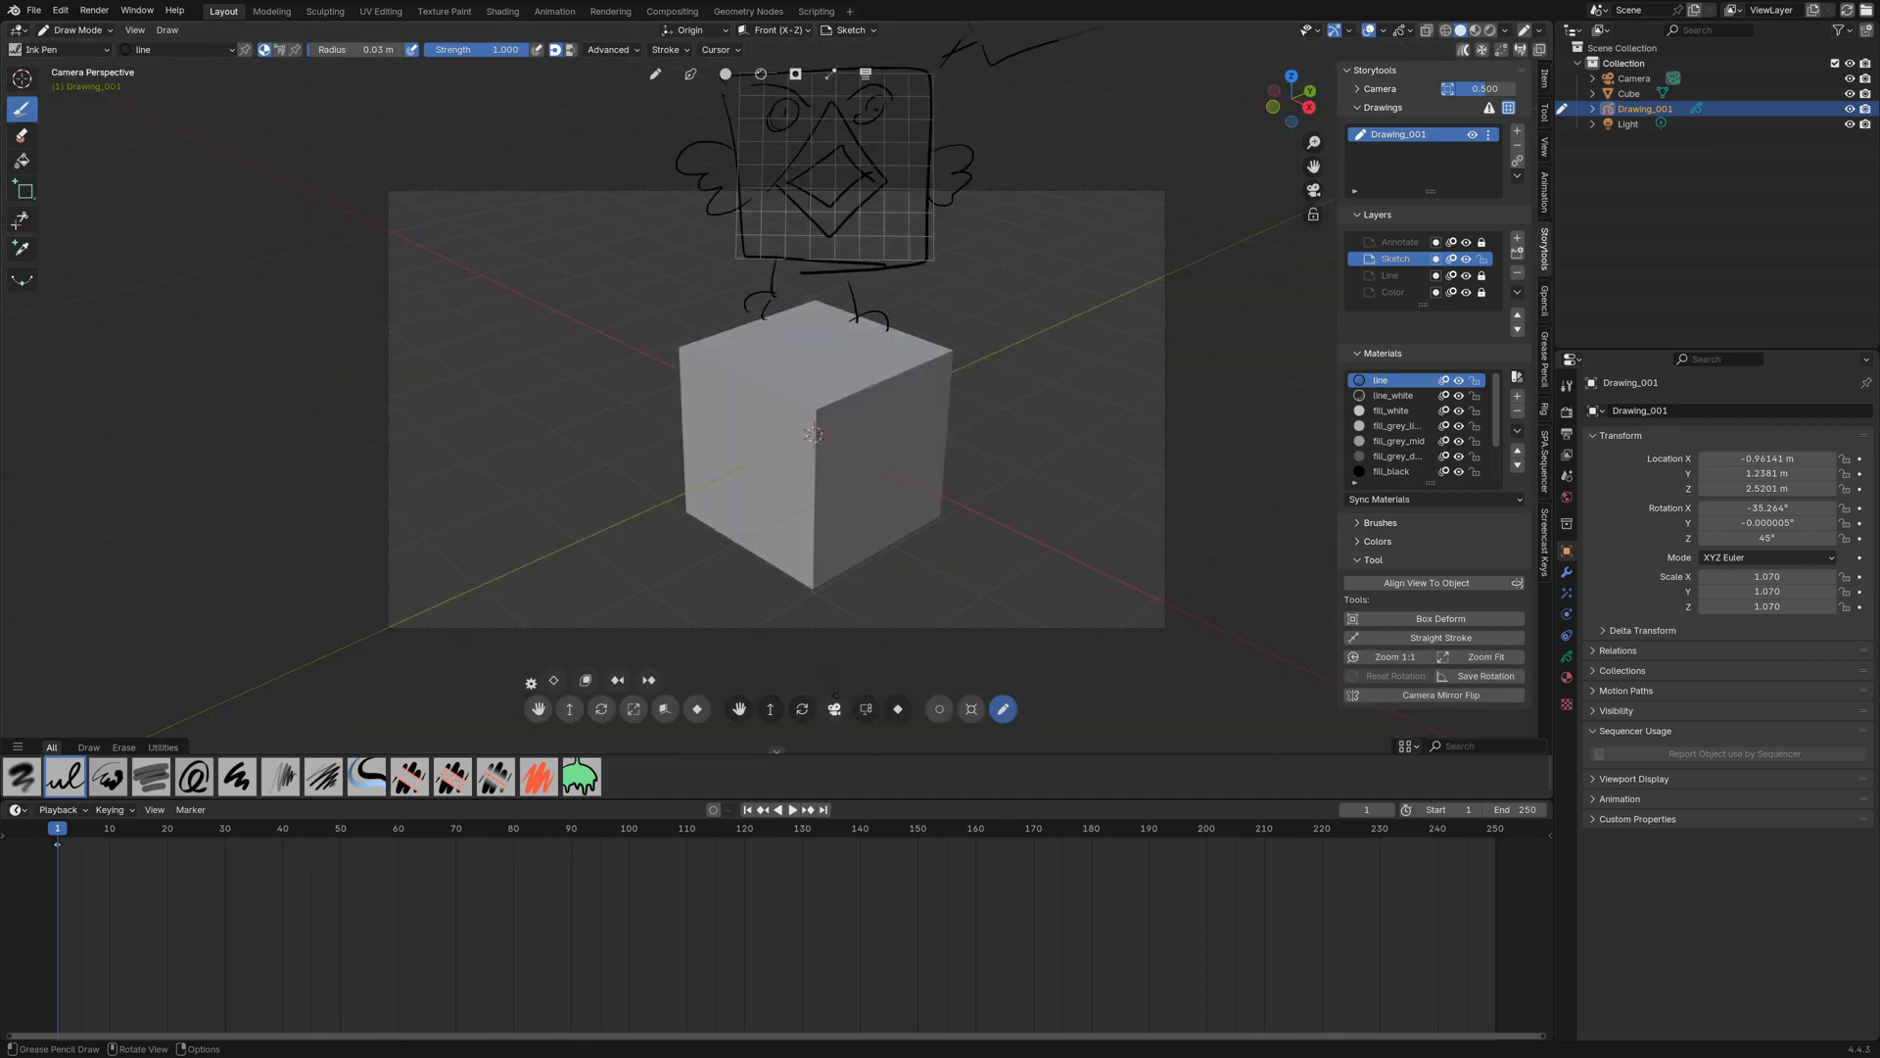
- Try rotating the camera, undo that rotation, and lock the viewport's orbit navigation
mouse_move(802, 709)
mouse_down()
mouse_move(871, 709)
mouse_move(754, 711)
mouse_move(839, 710)
mouse_up()
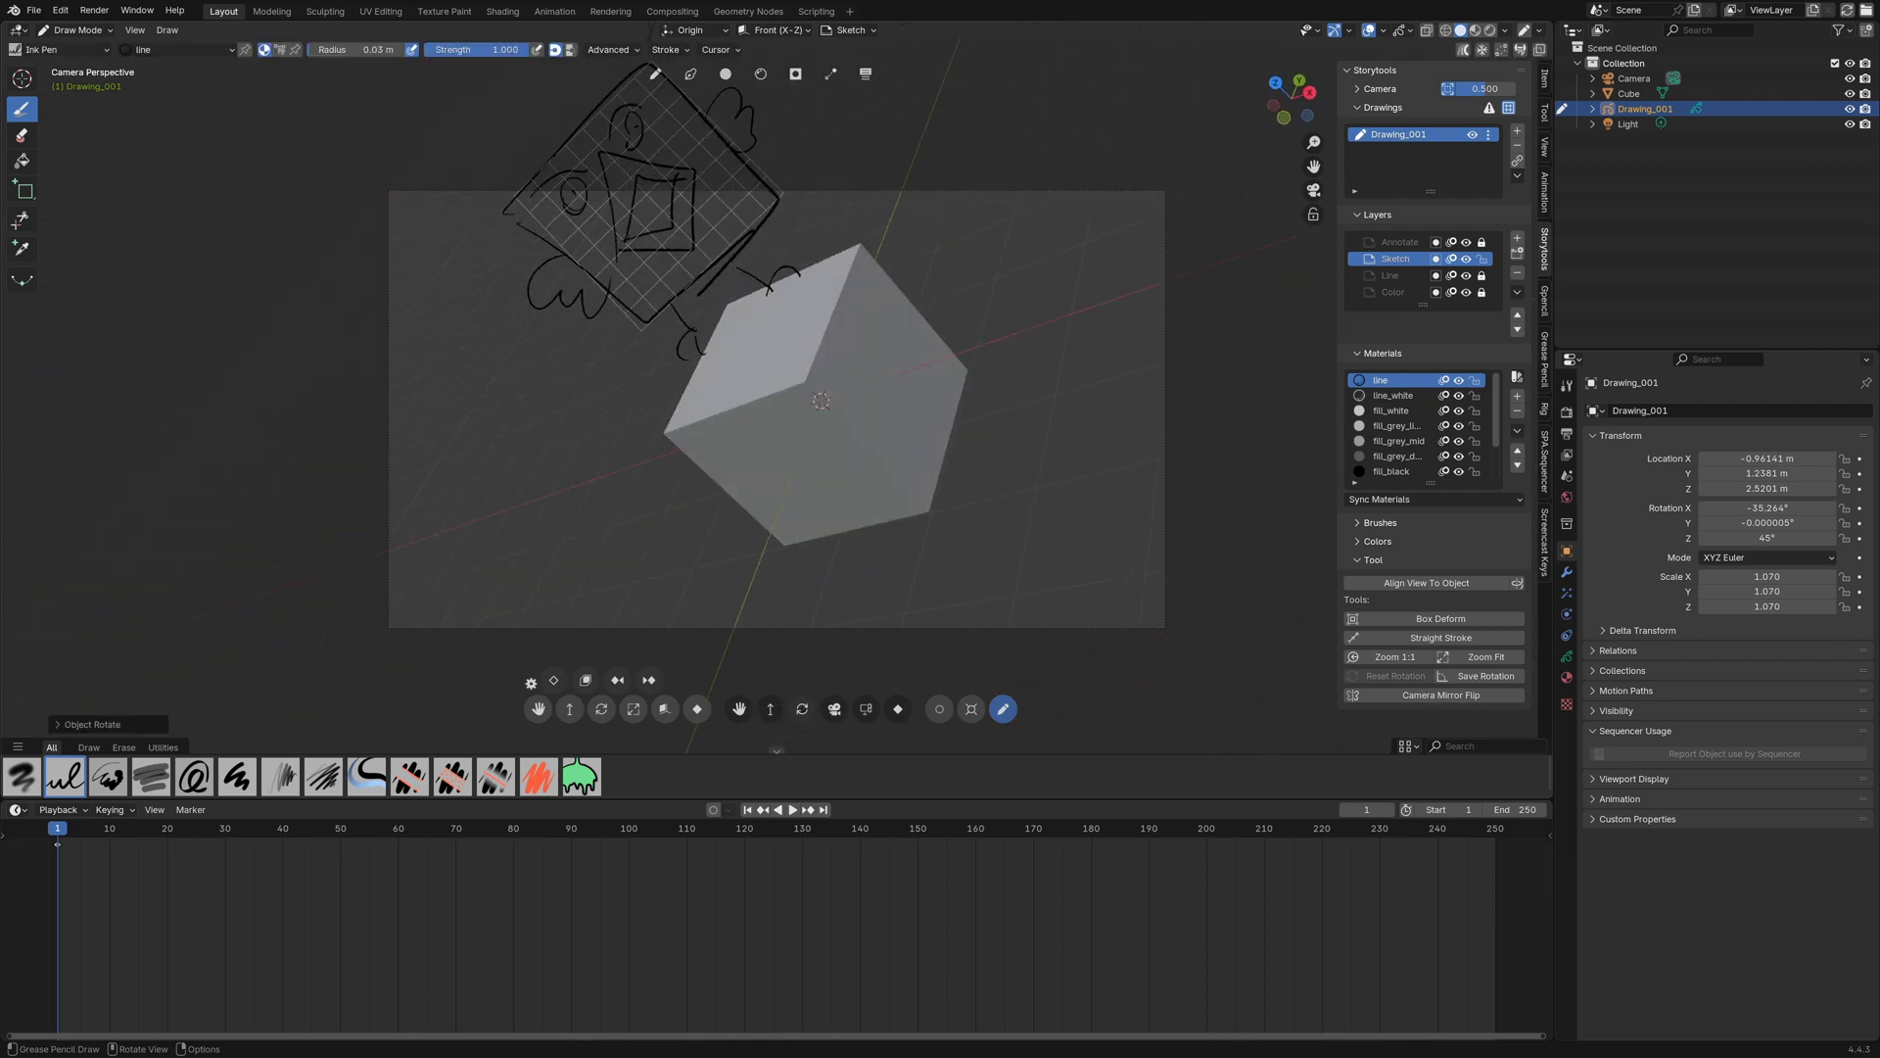
key(ctrl+z)
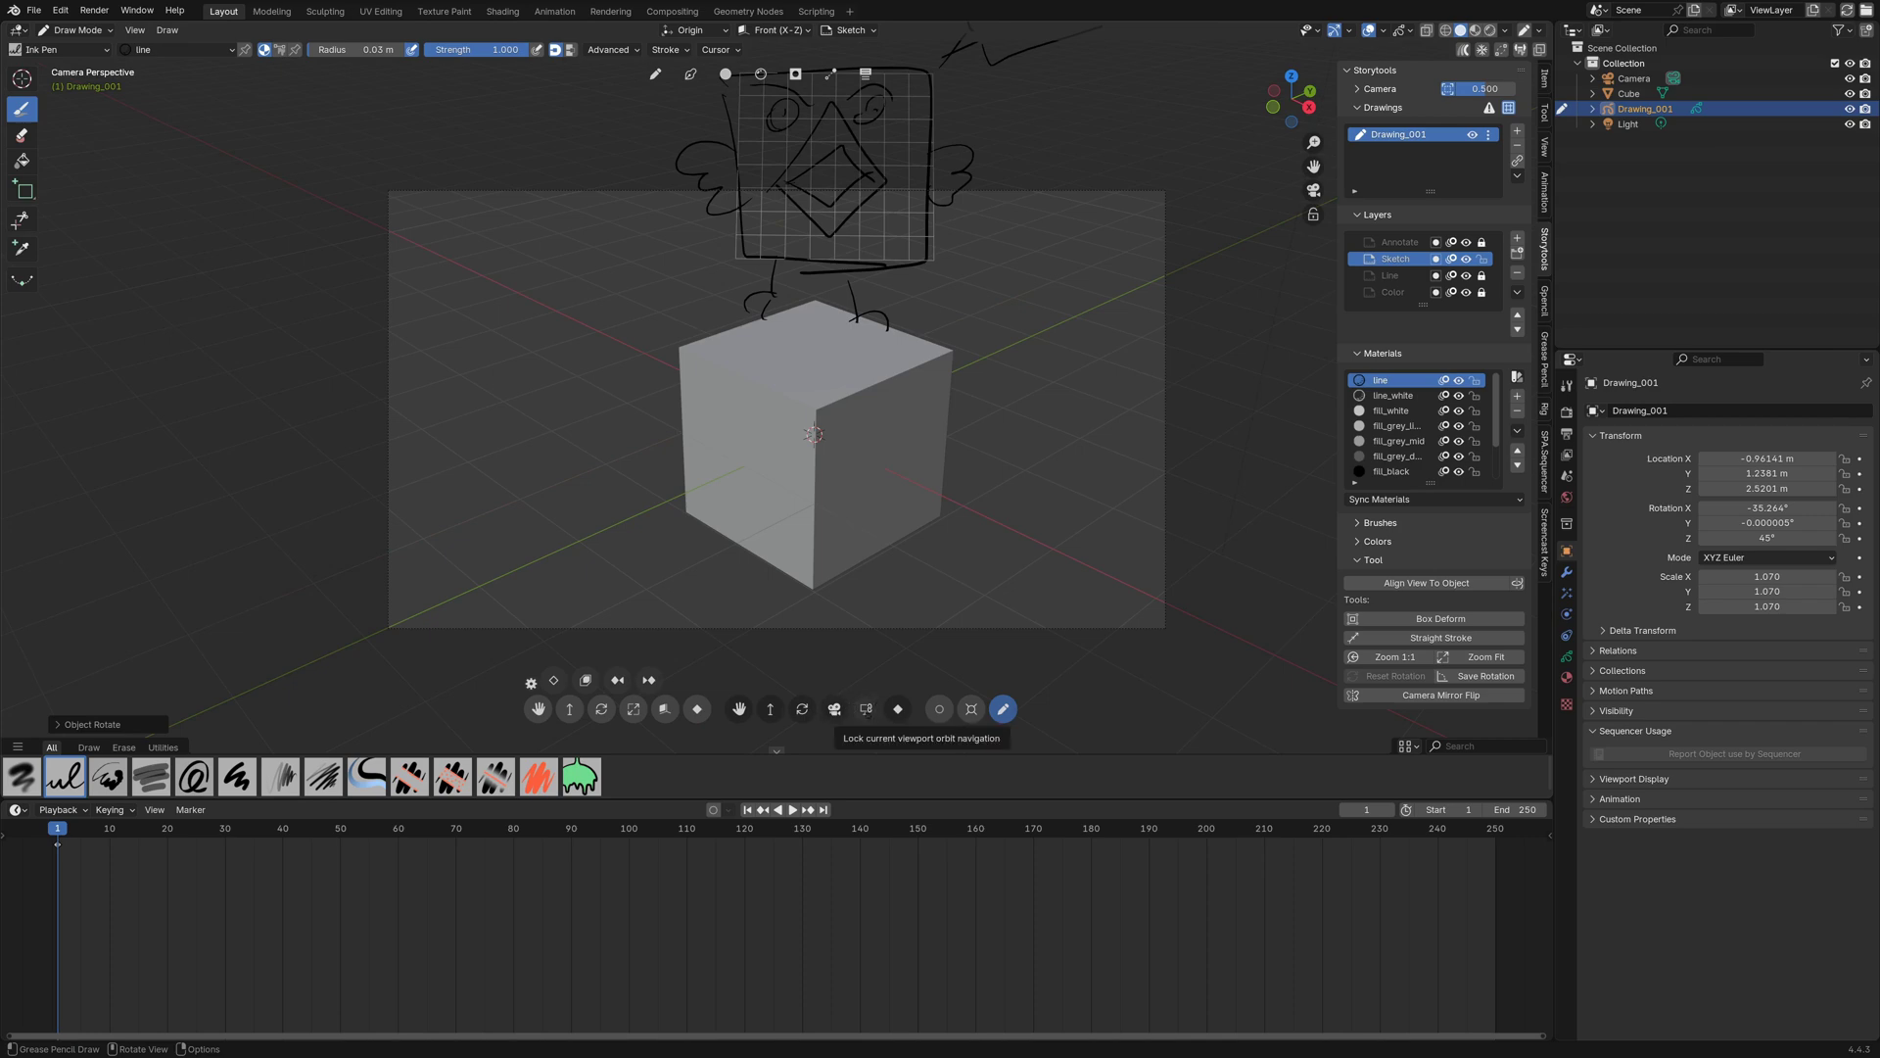
mouse_move(866, 709)
mouse_down()
mouse_move(804, 737)
mouse_move(864, 706)
mouse_up()
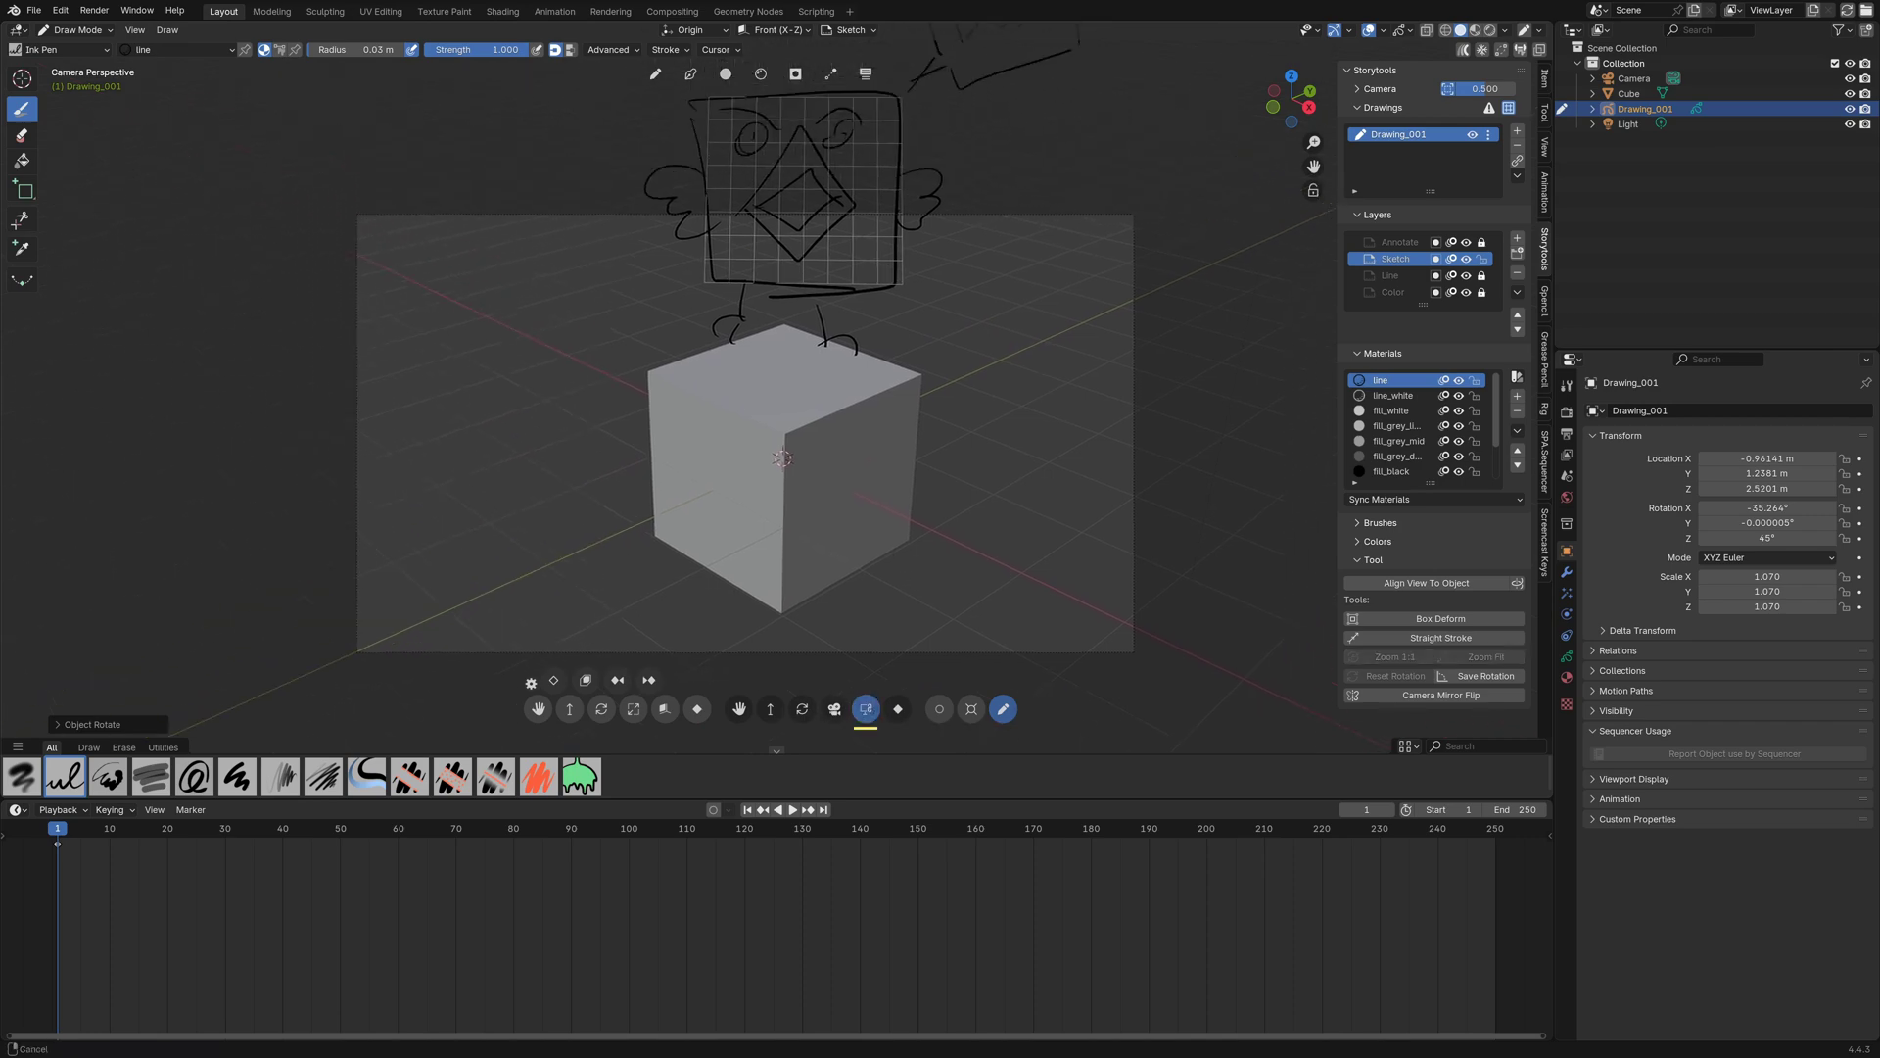
- Pan the locked view, unlock the viewport's orbit navigation, and toggle auto-keying on and back off
mouse_move(894, 571)
shift+middle_down()
mouse_move(811, 586)
mouse_move(854, 583)
mouse_move(788, 560)
shift+middle_up()
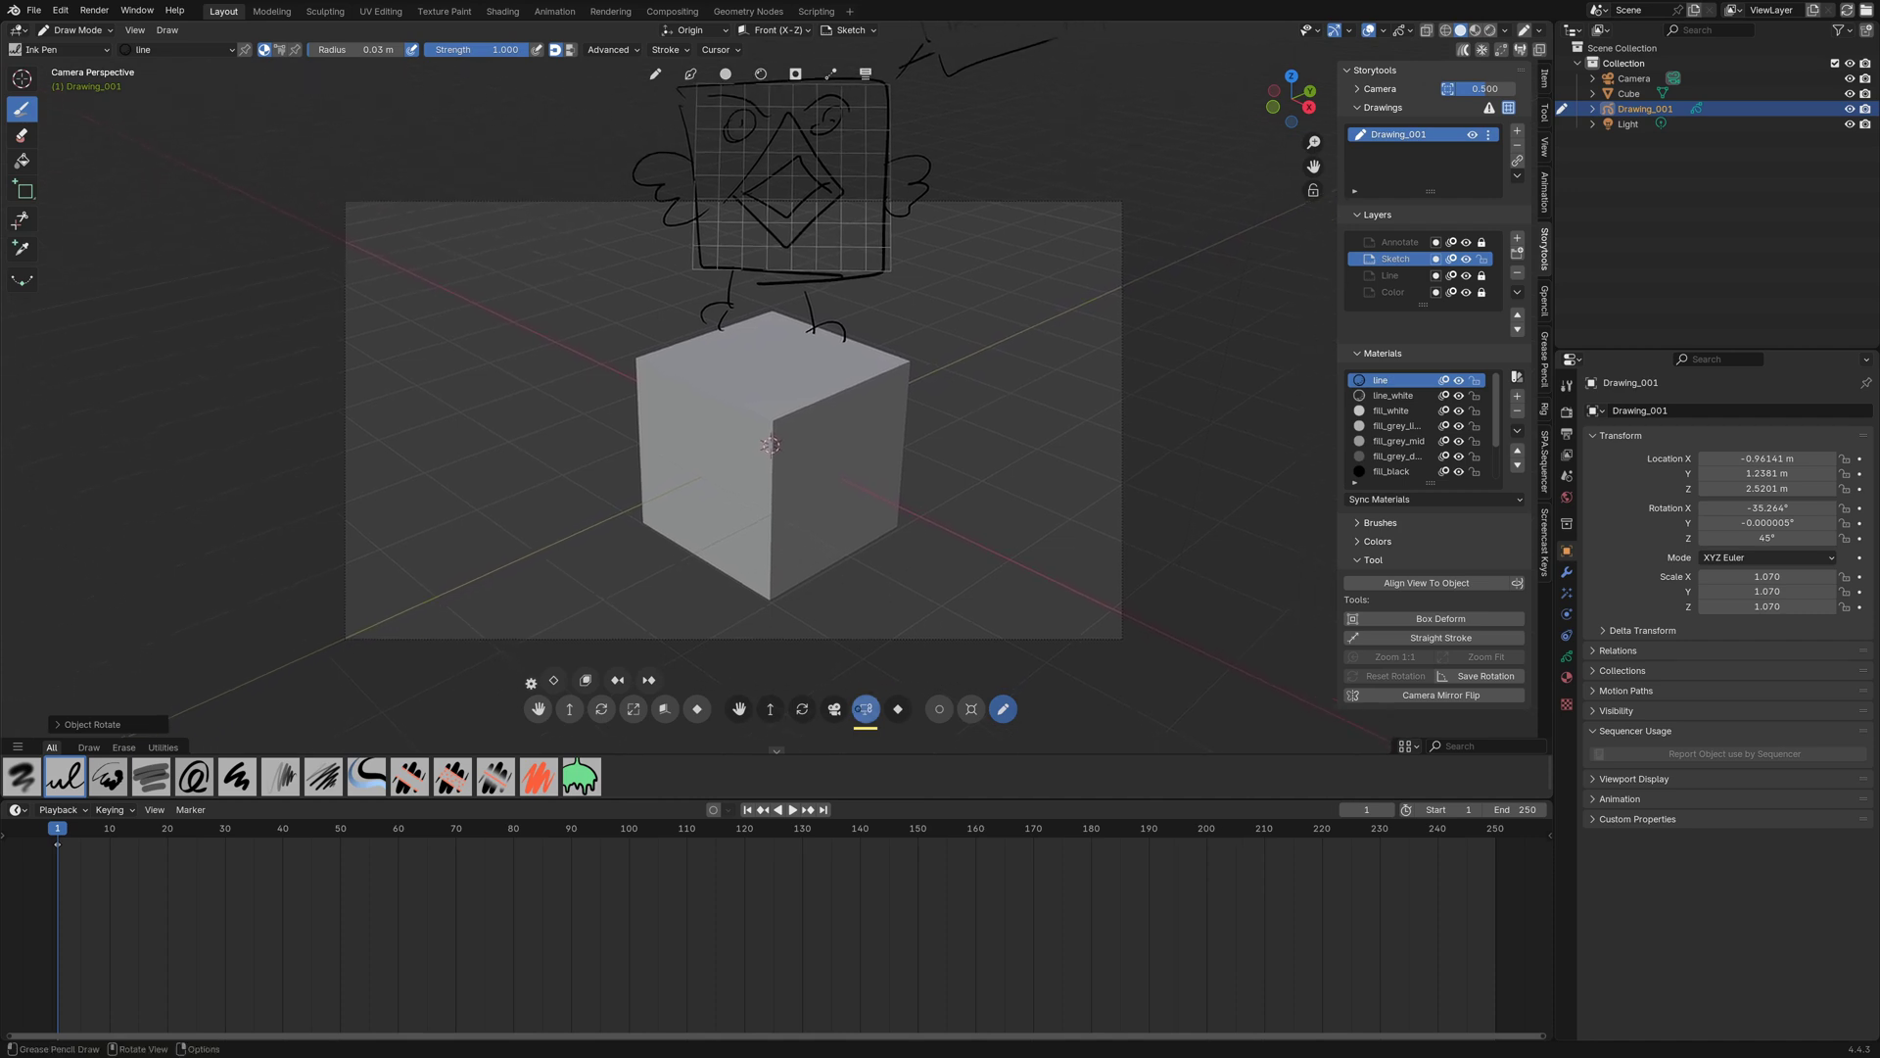
click(858, 709)
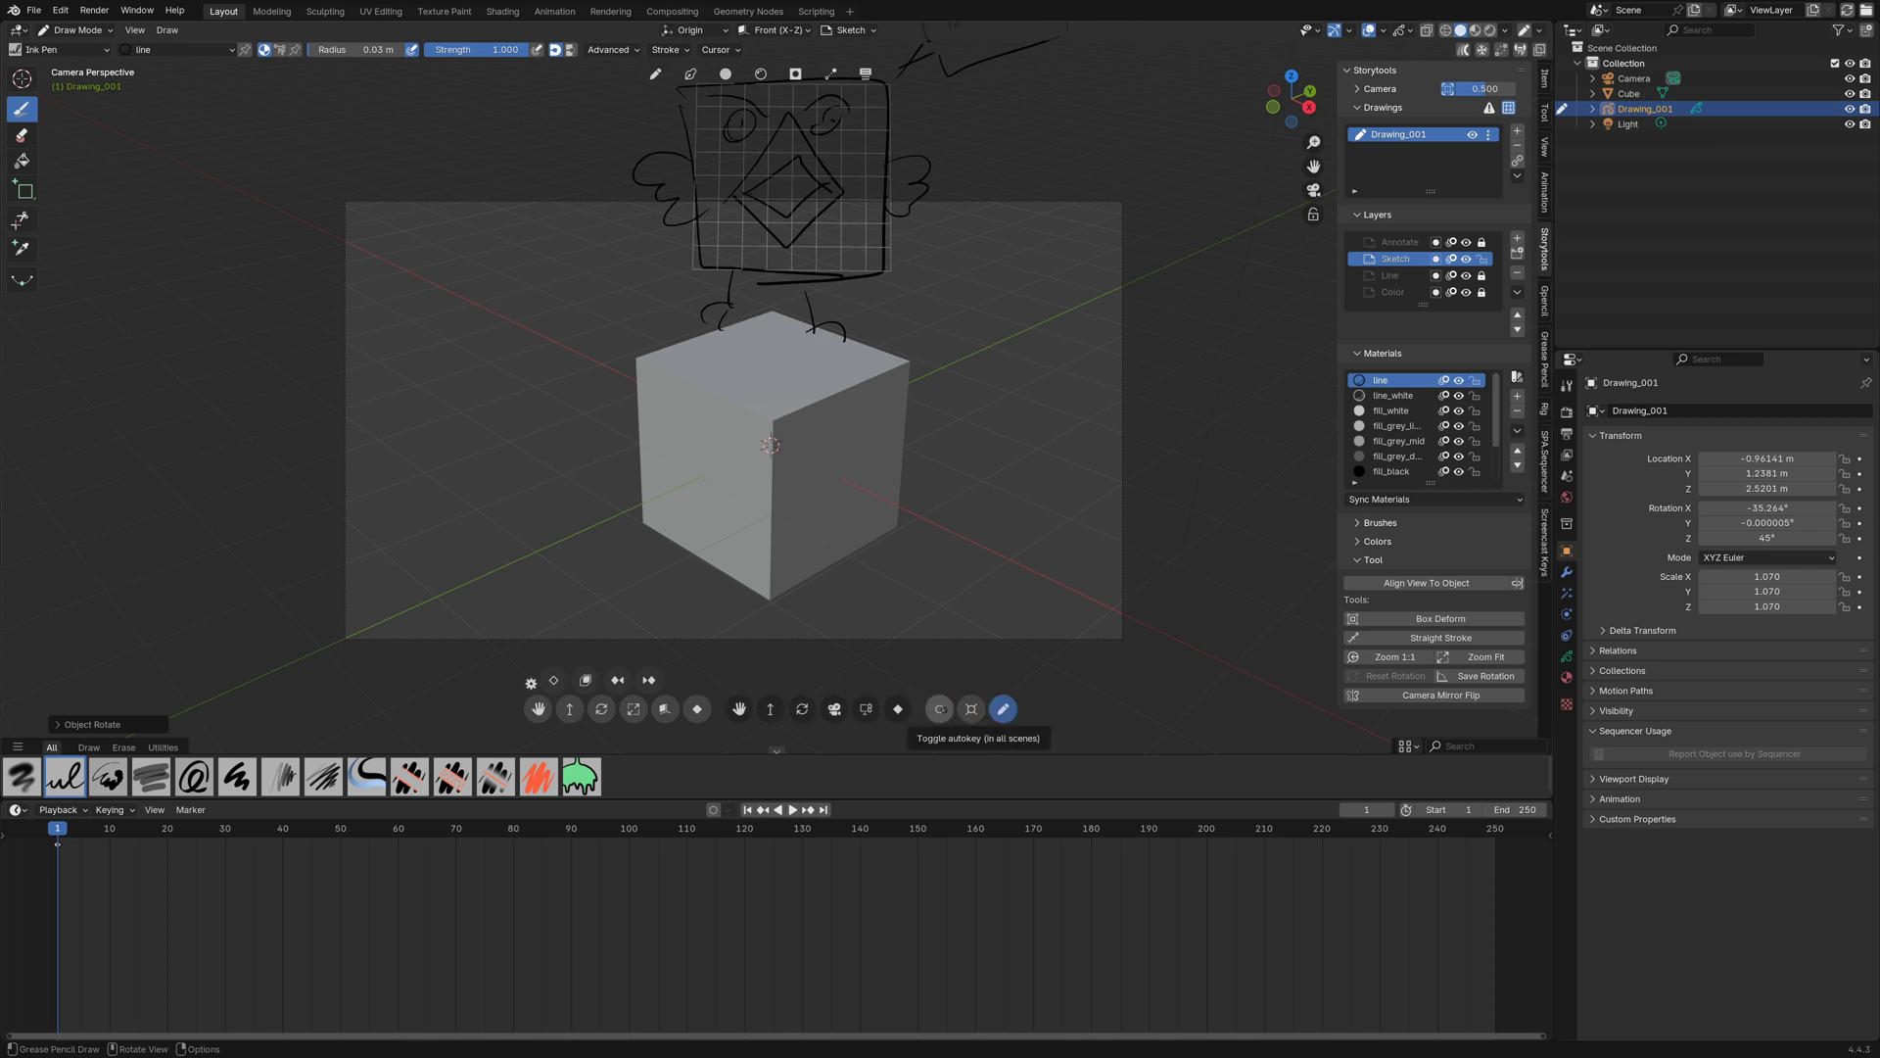
click(939, 708)
click(940, 709)
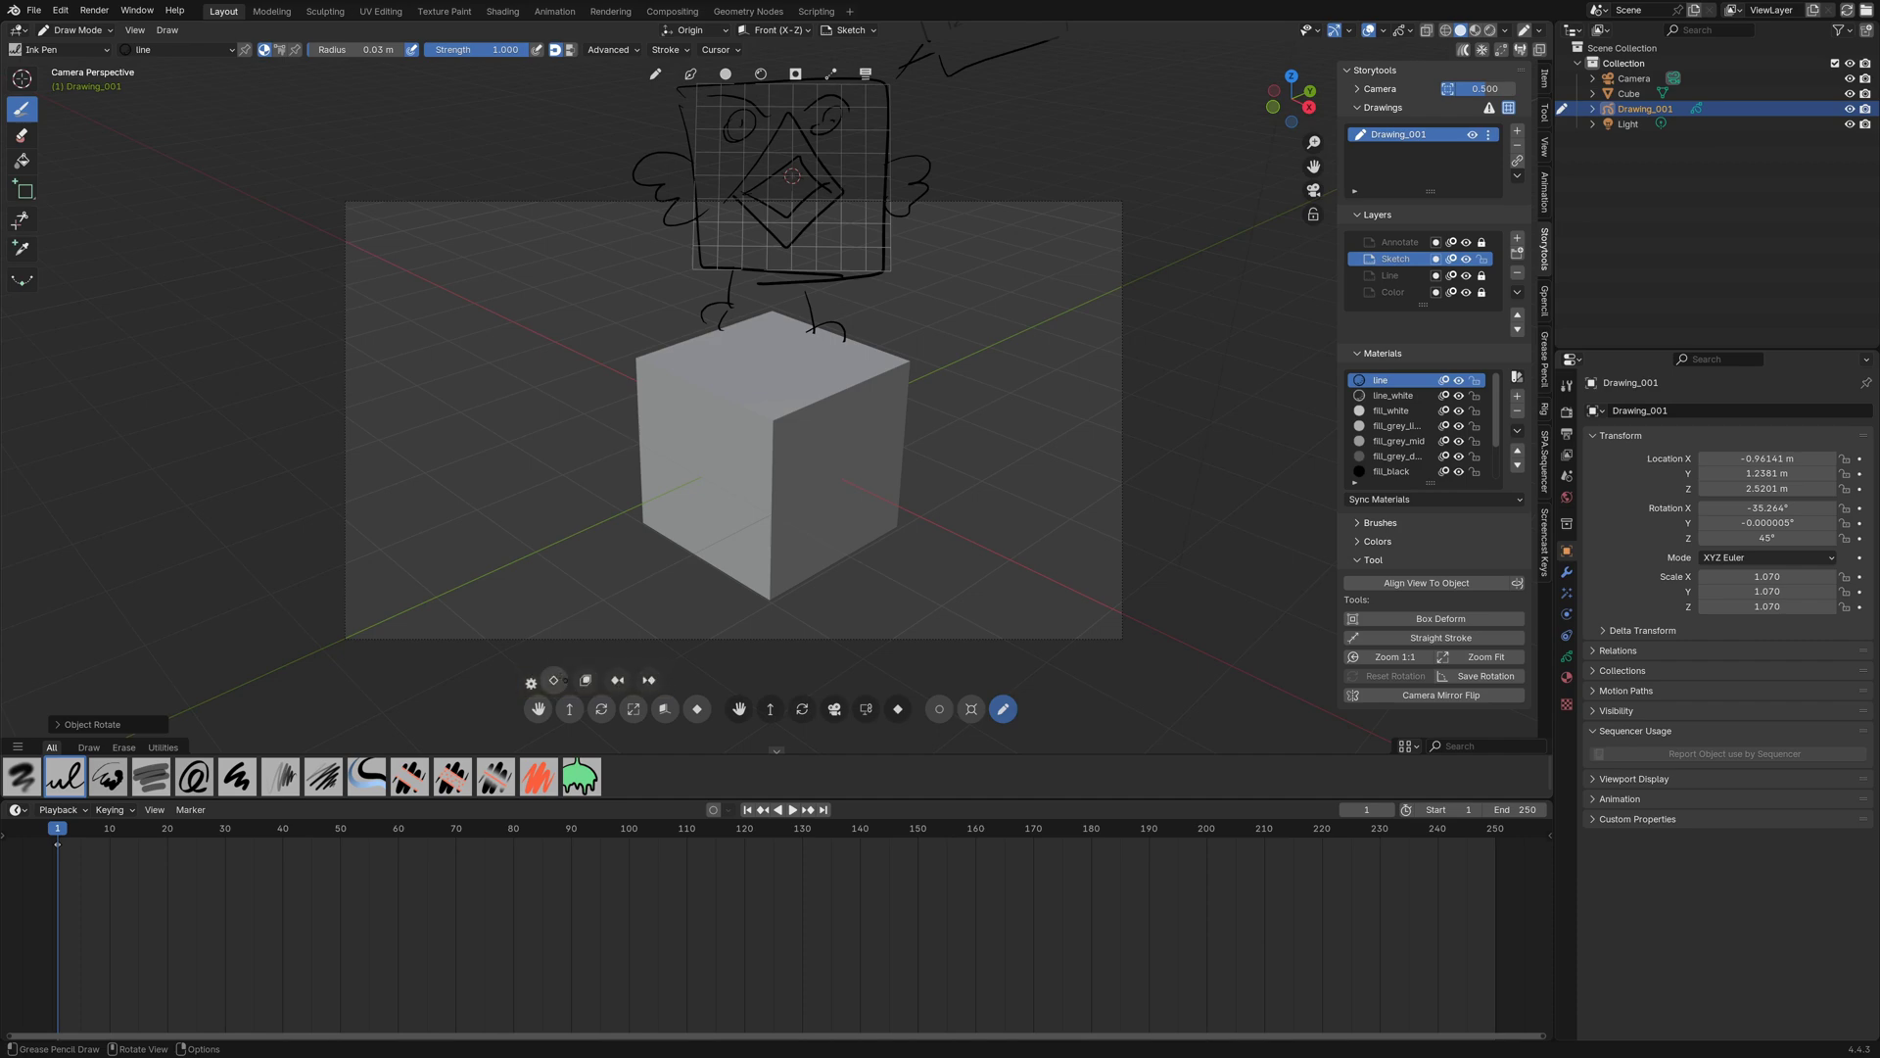
- Select the cube in object mode, reselect the character drawing and return to draw mode on it
click(1001, 706)
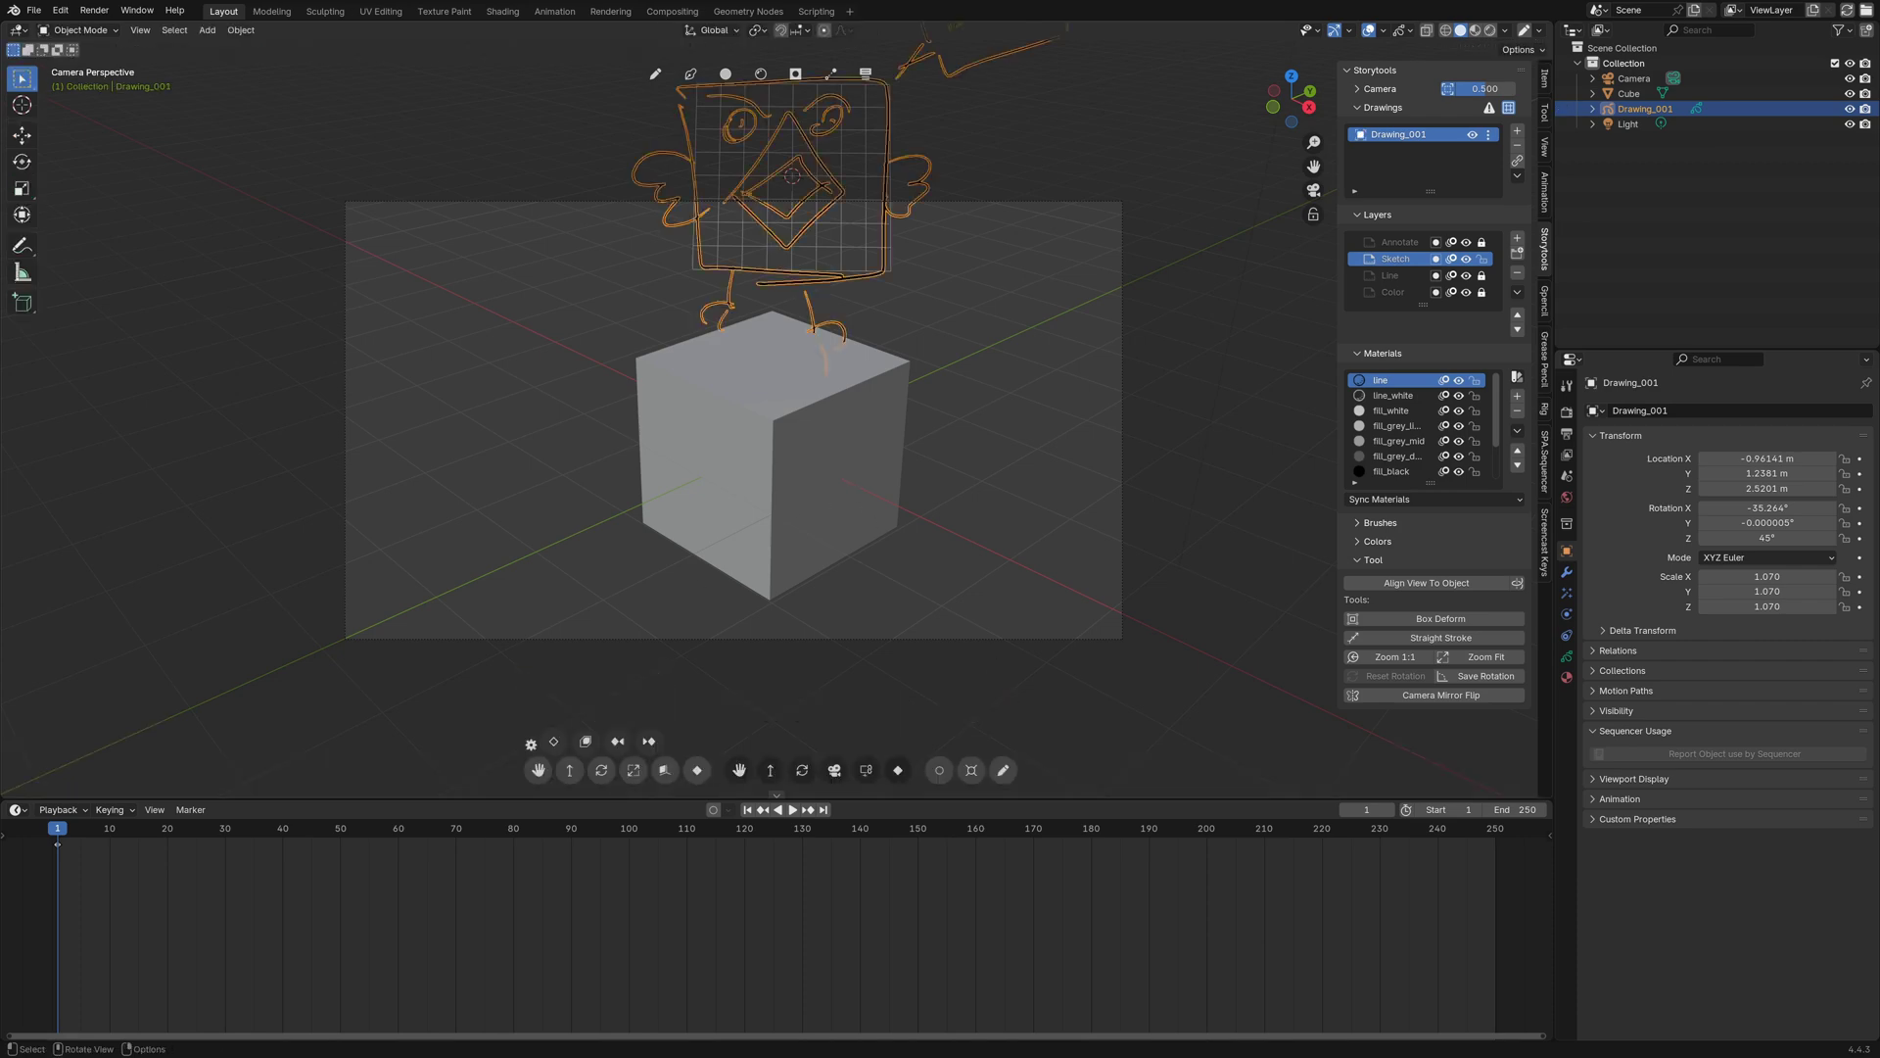
click(822, 470)
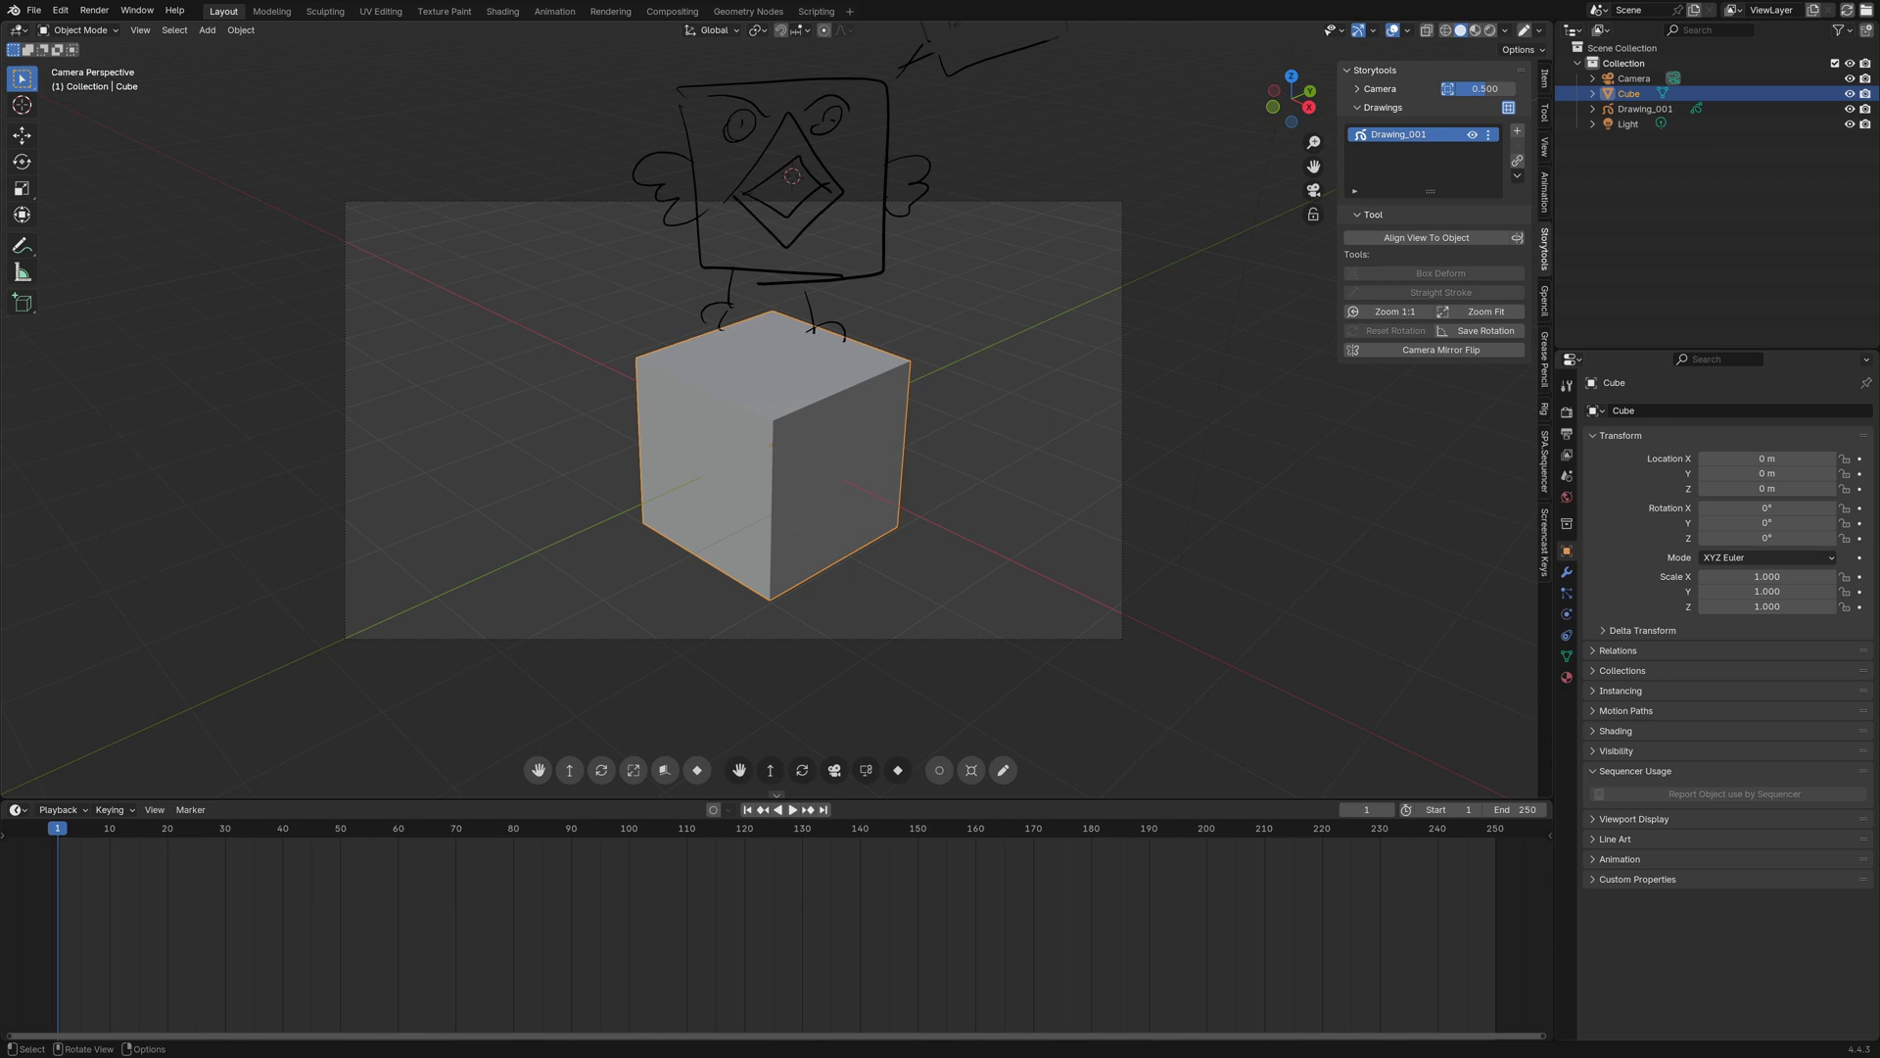
click(823, 277)
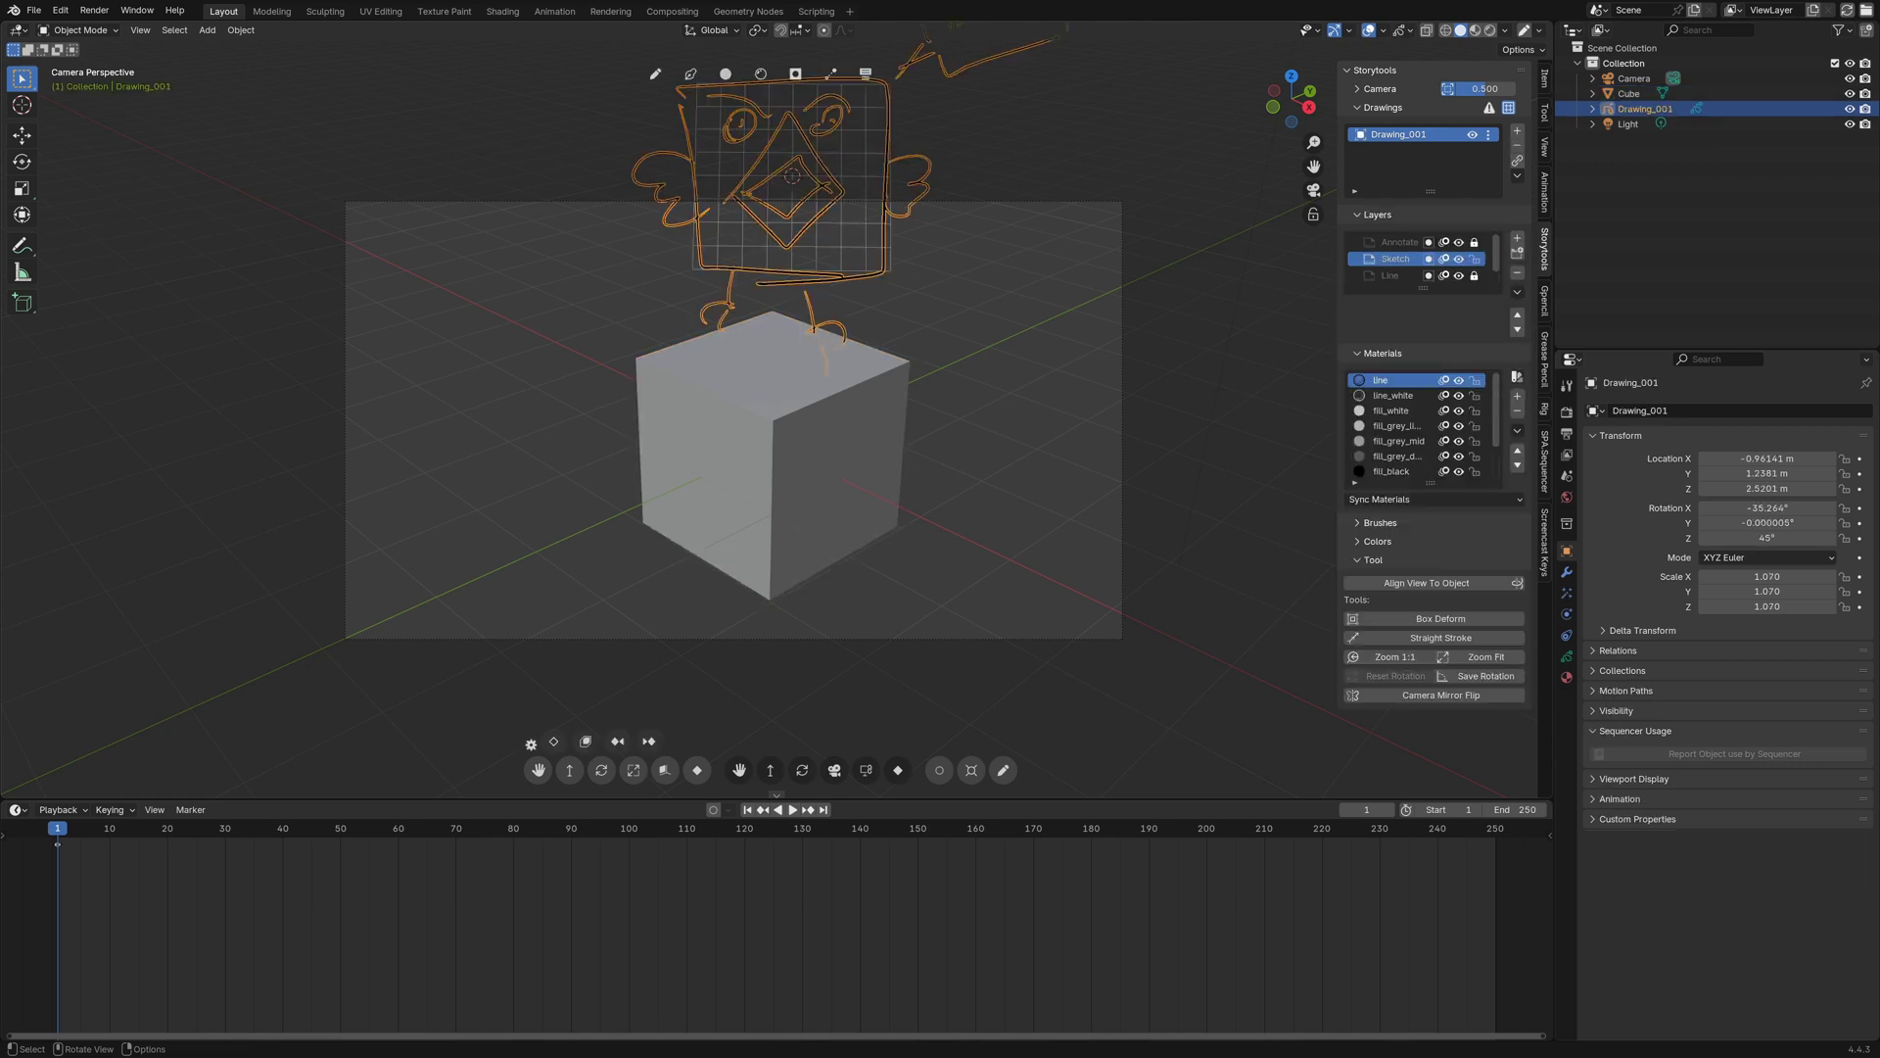
click(1003, 770)
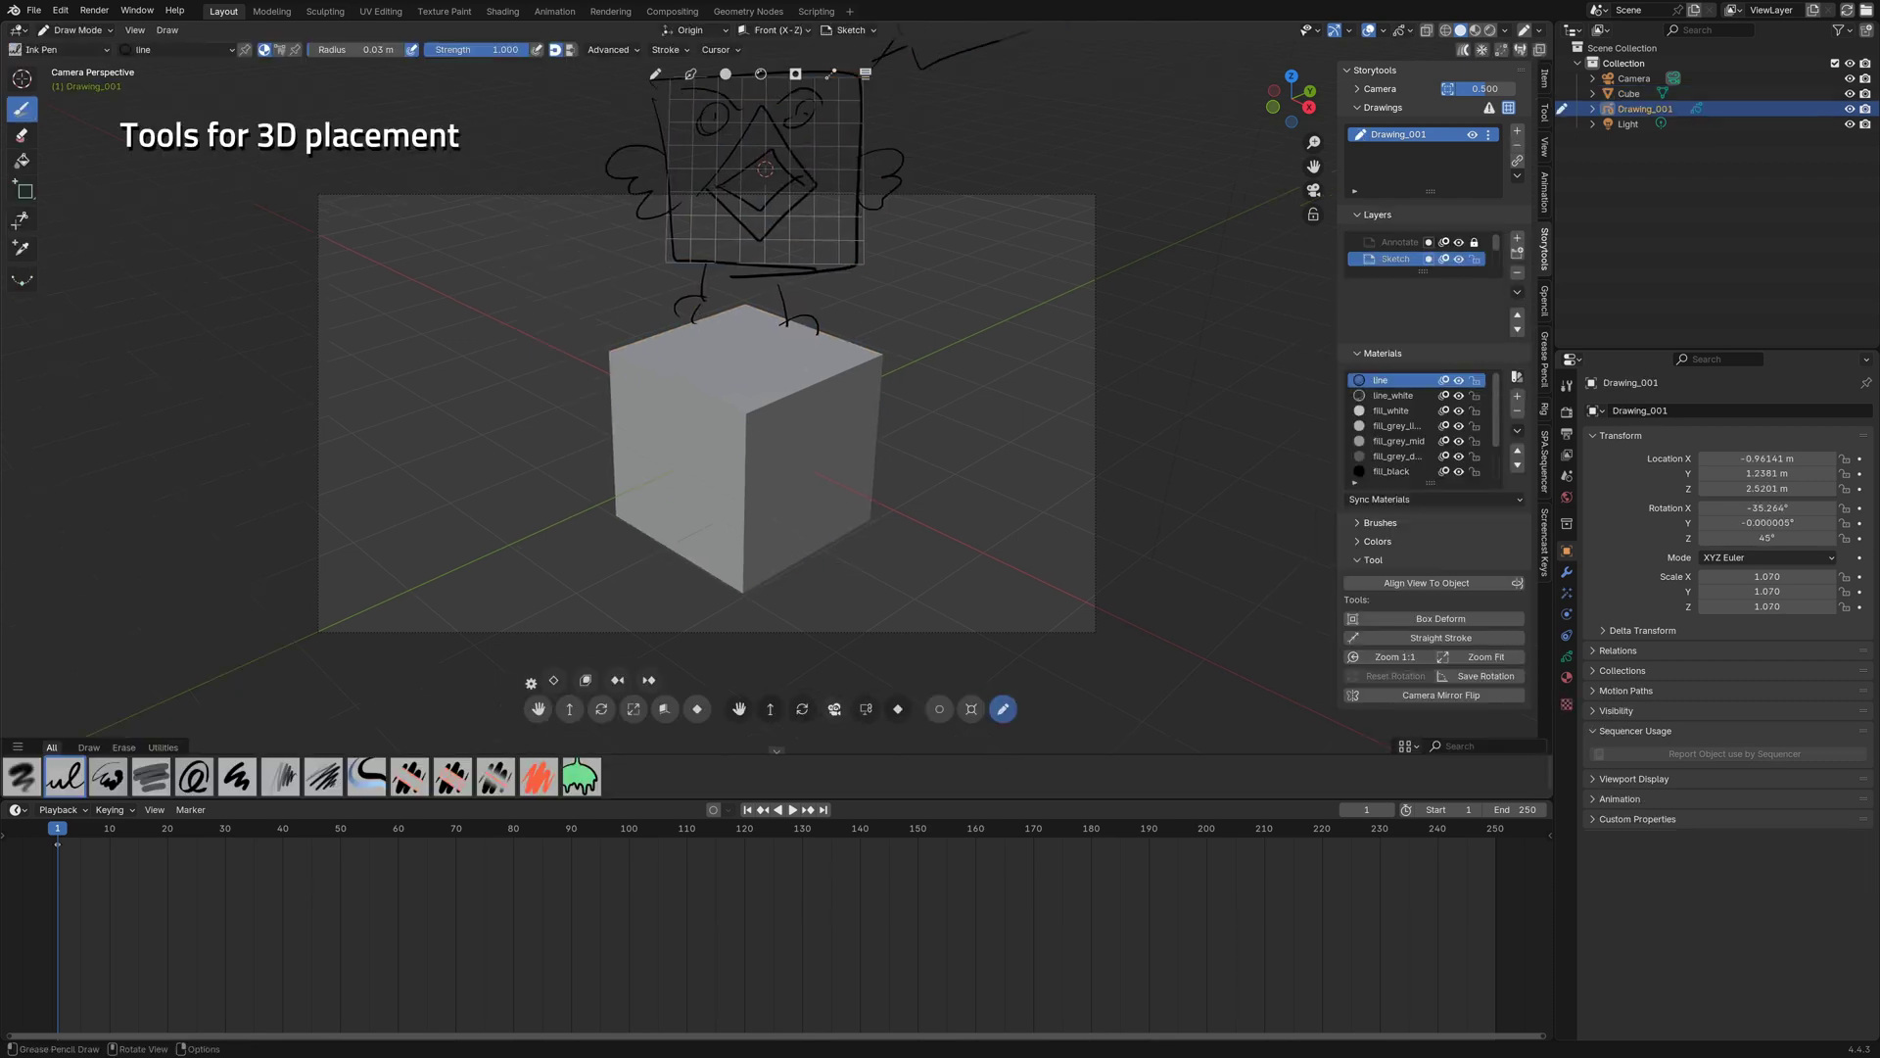
- Reframe the camera in front of the cube and align the character drawing with the view, bringing it in front of the camera
mouse_move(835, 708)
mouse_down()
mouse_move(823, 423)
mouse_move(786, 500)
mouse_up()
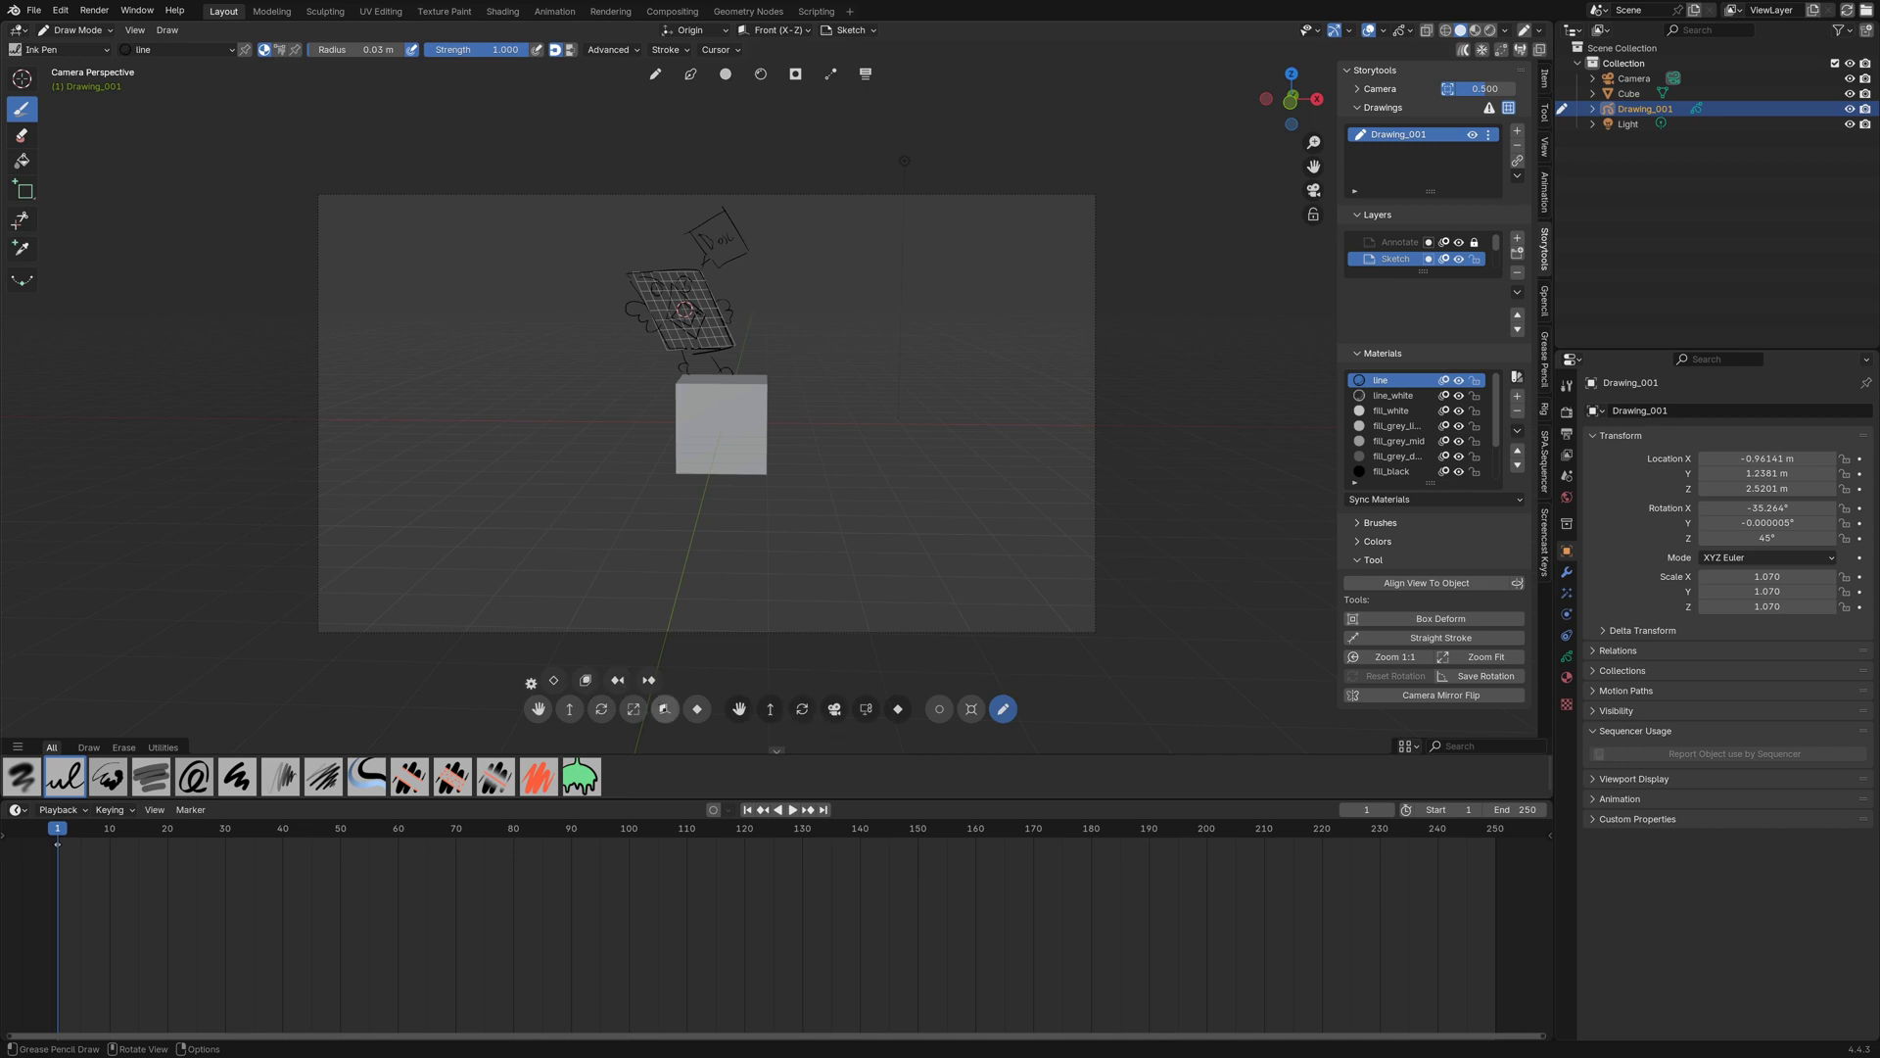
click(665, 709)
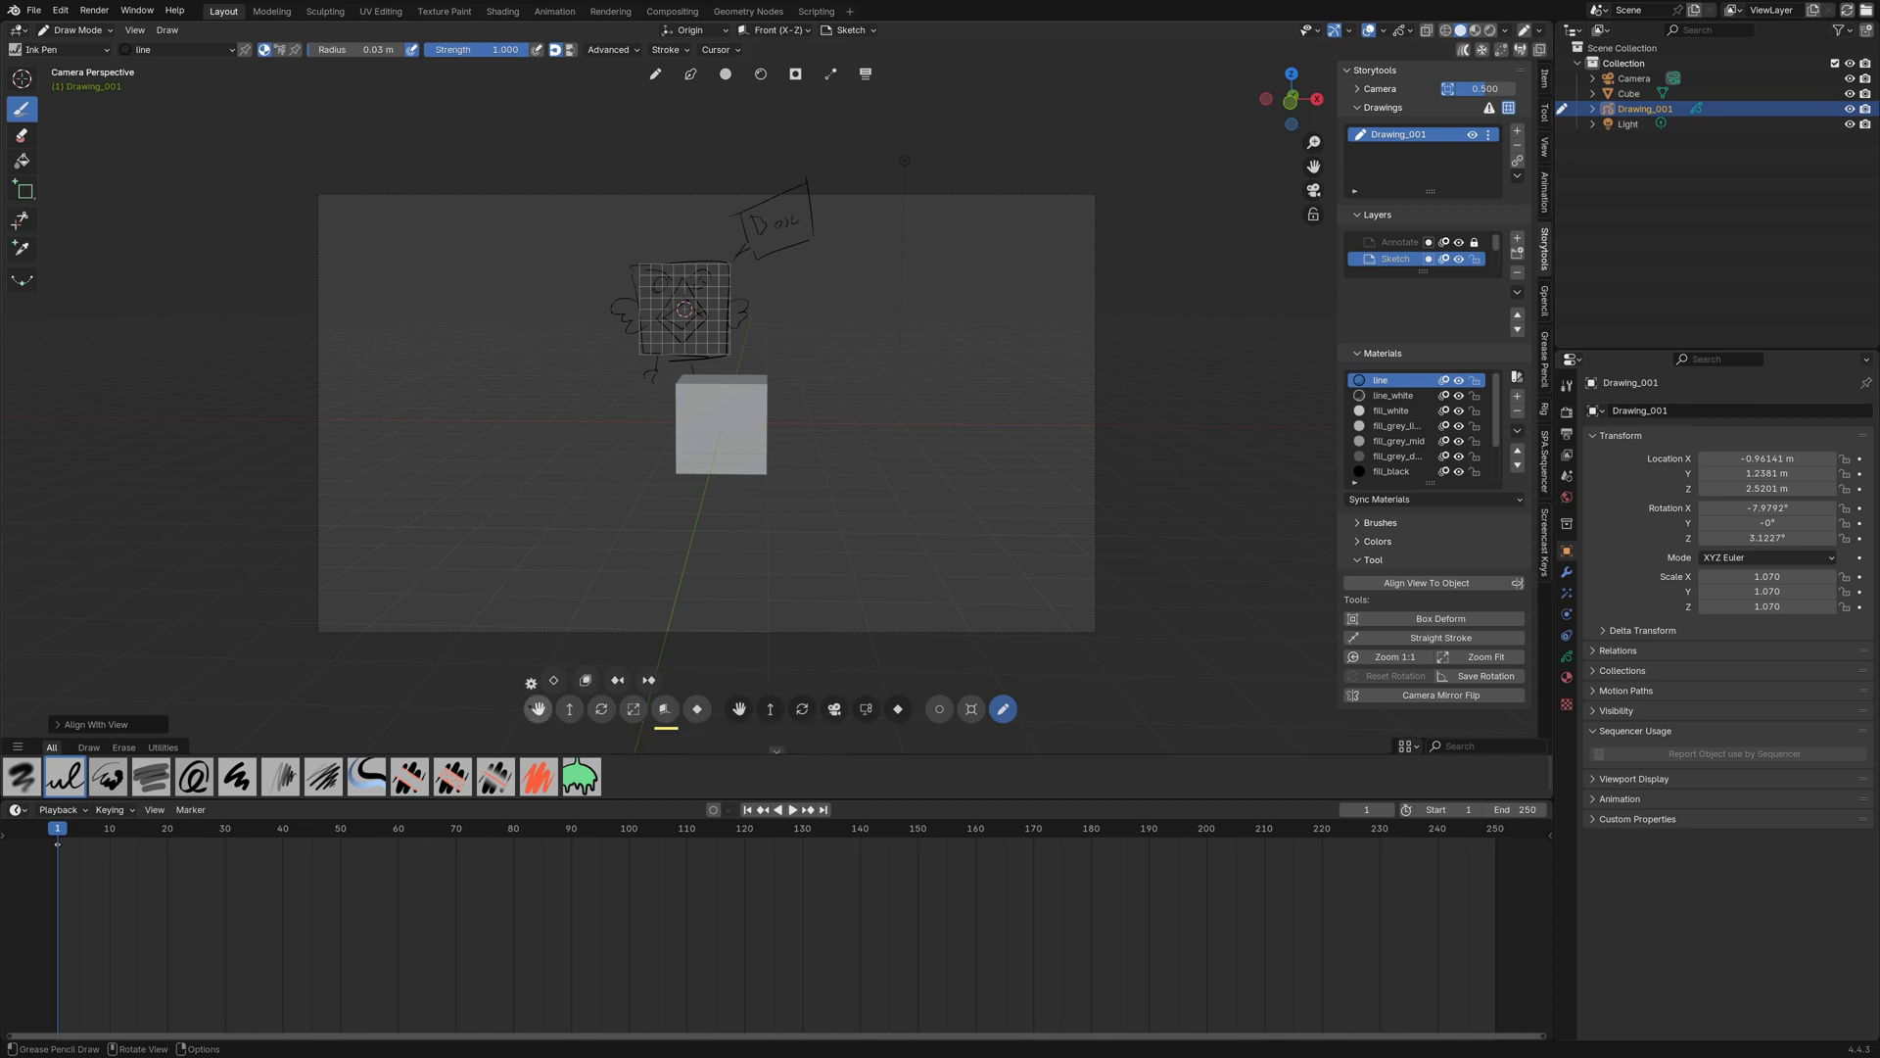
drag(537, 709, 79, 503)
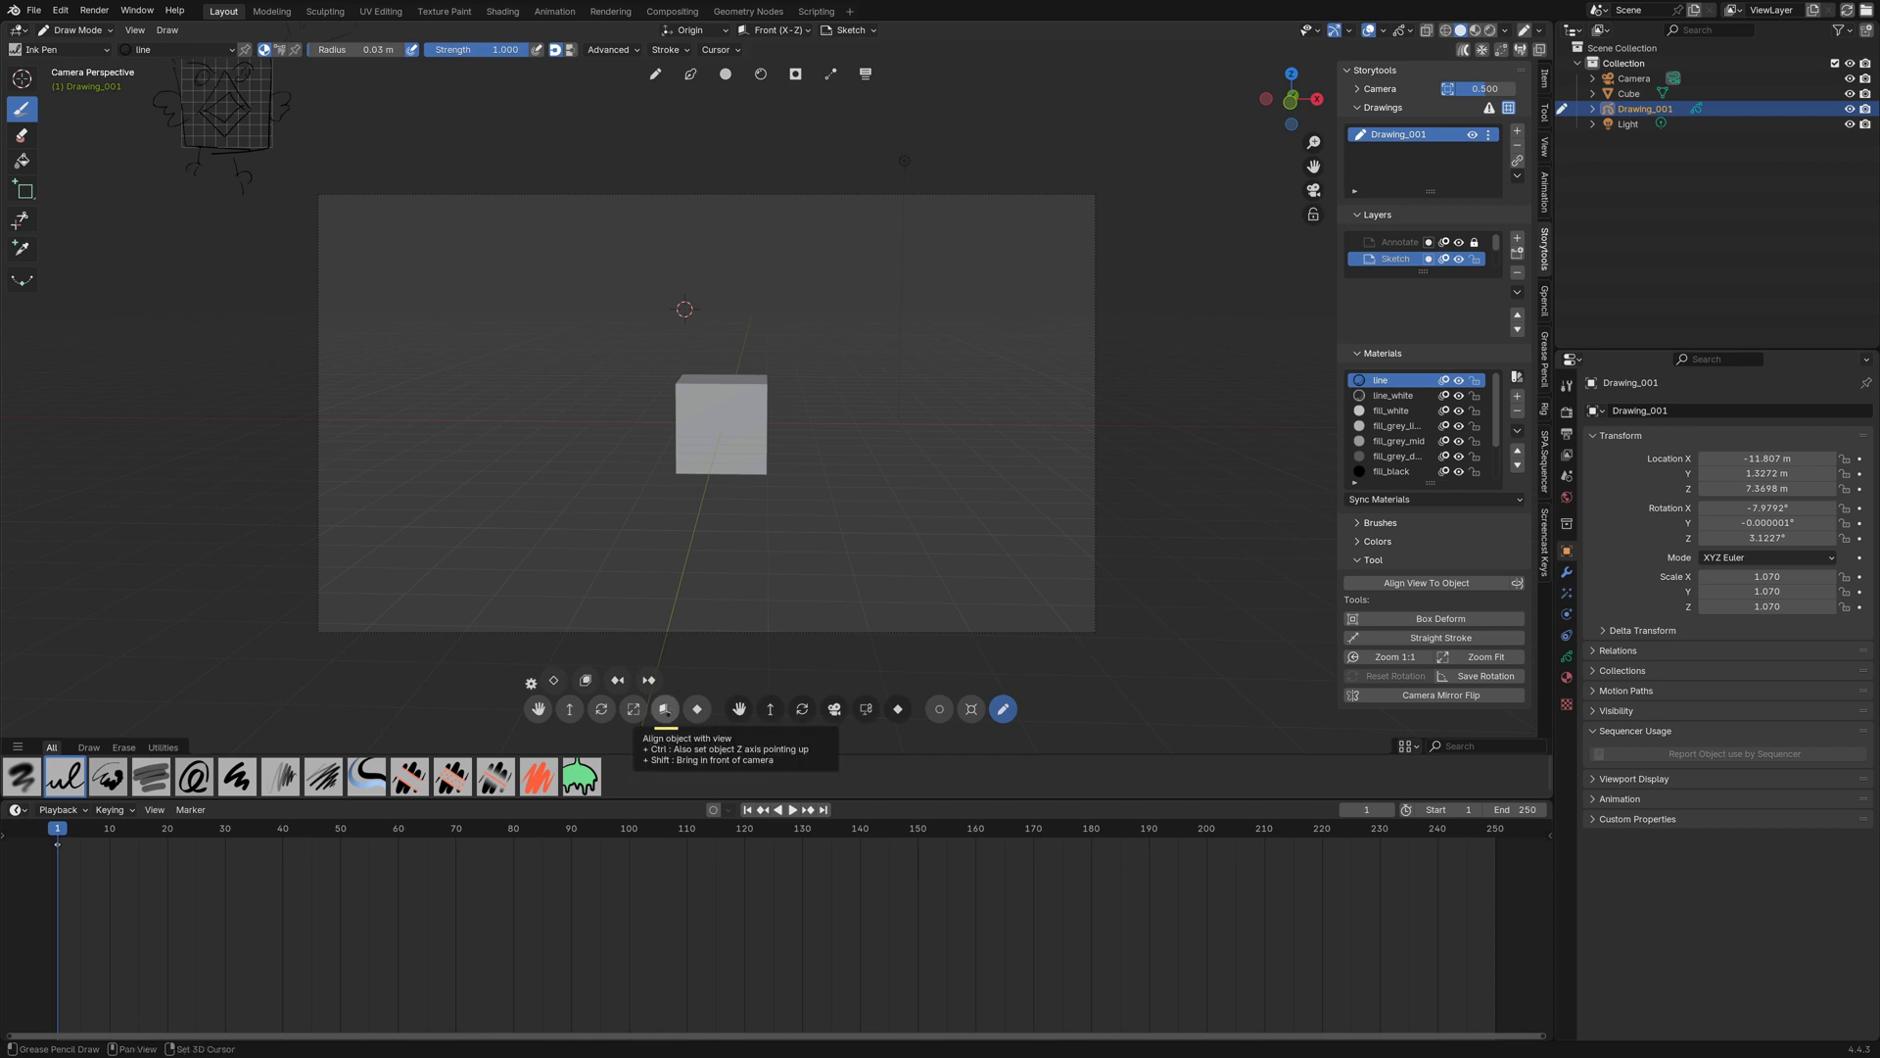
click(665, 709)
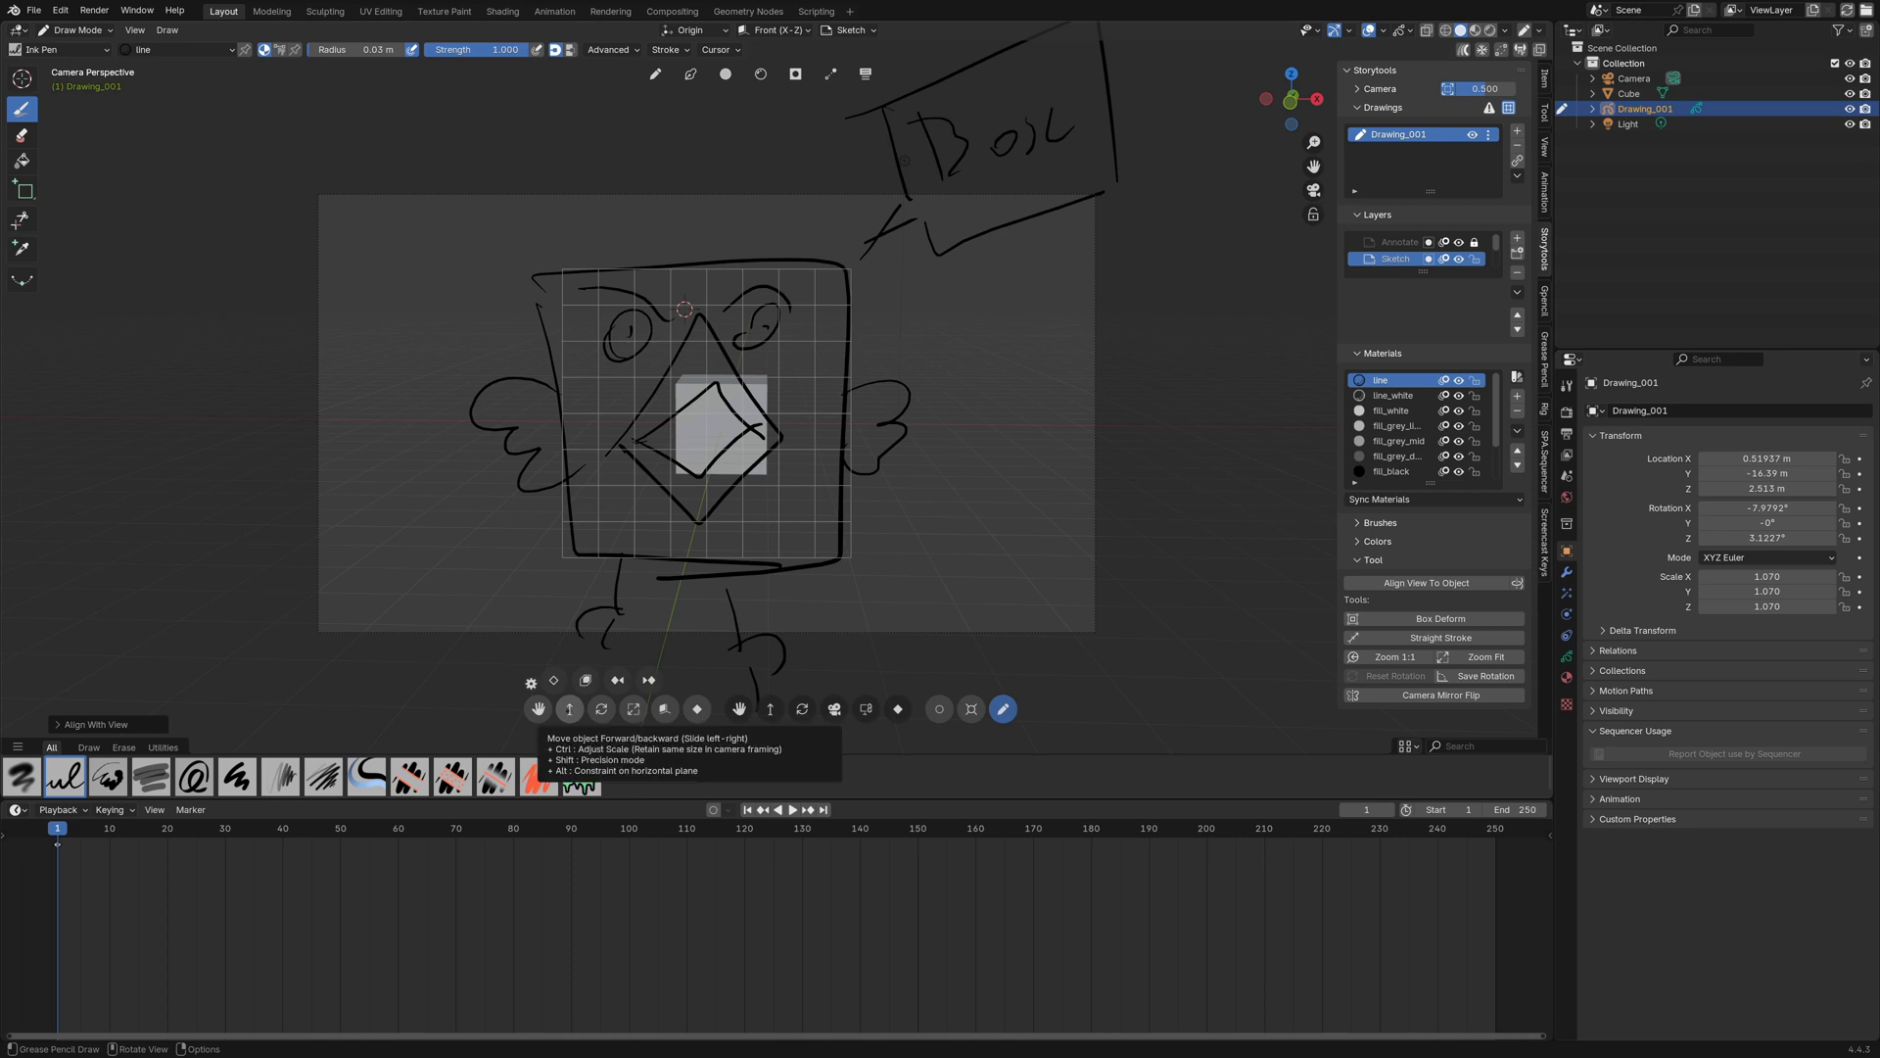
- Adjust the drawing's depth with its framed size retained, to a scale of about 1.014, and pan it onto the cube's top
click(569, 709)
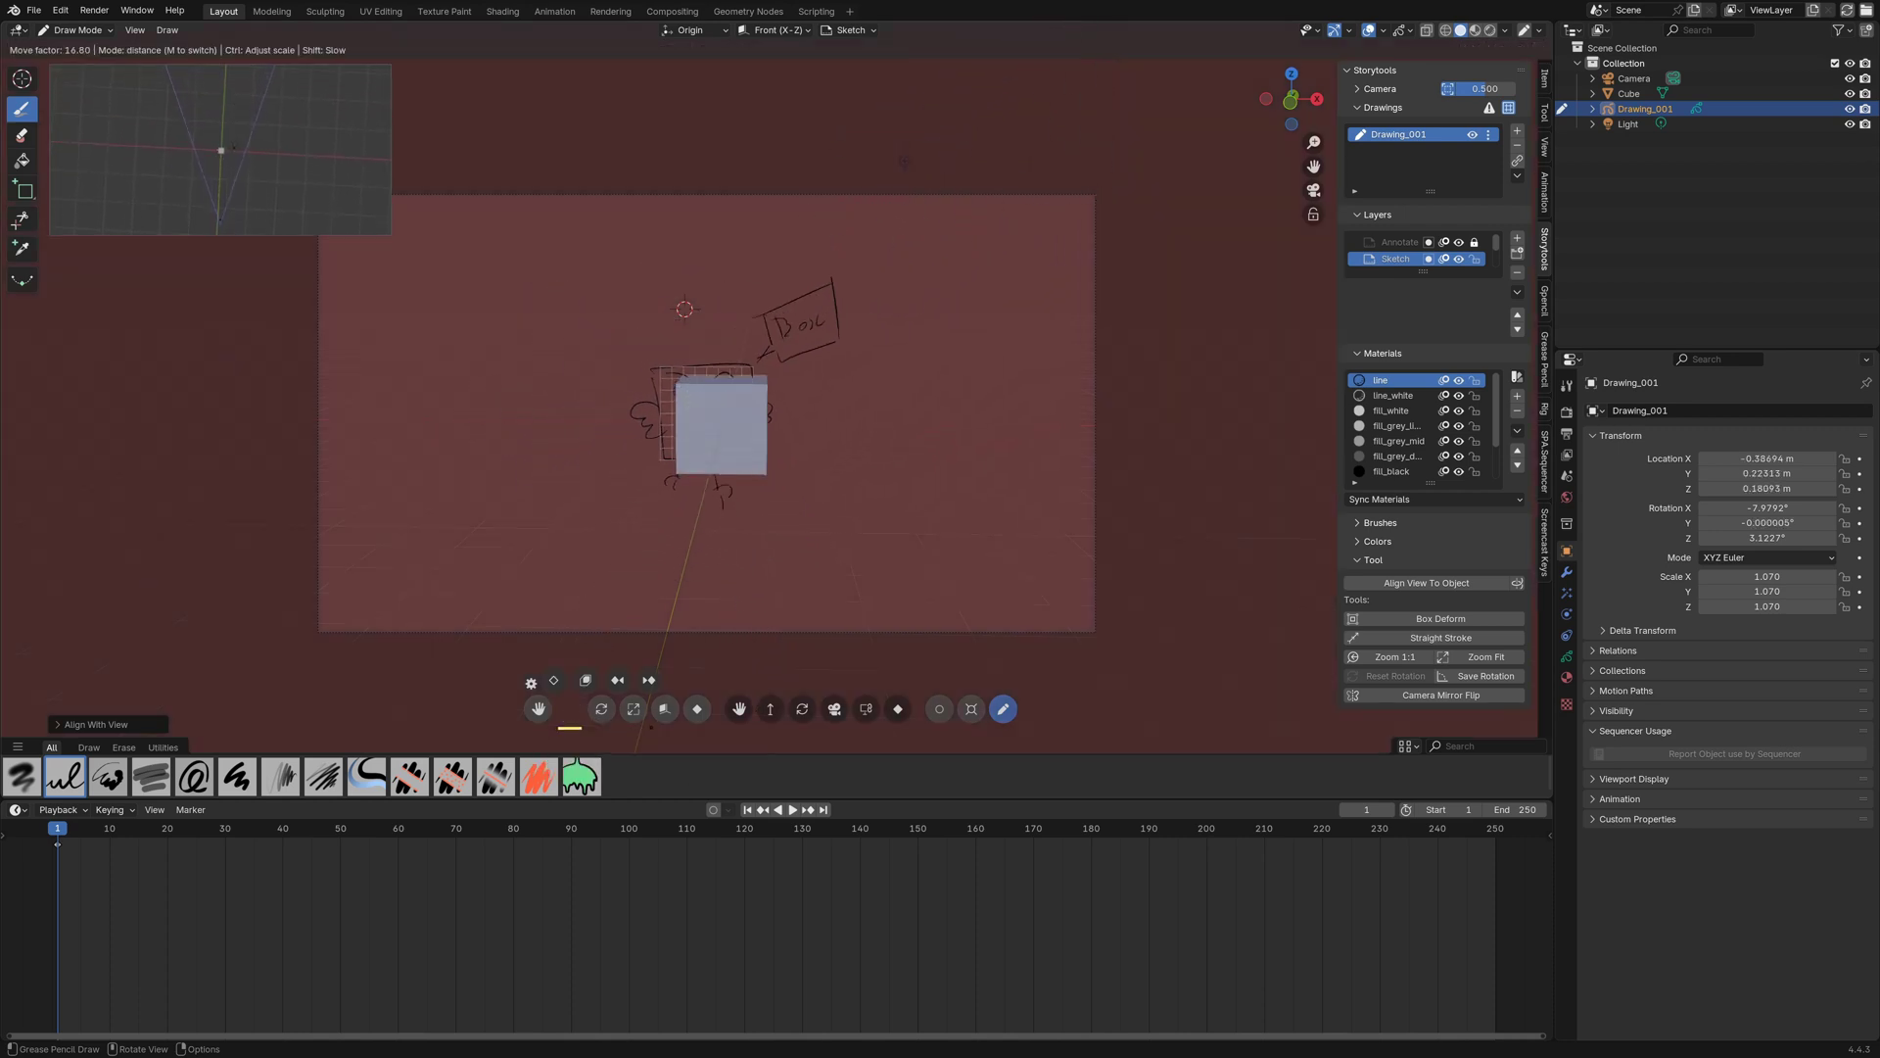
mouse_move(649, 727)
mouse_down()
mouse_move(713, 724)
mouse_move(598, 719)
mouse_move(683, 717)
mouse_move(569, 705)
mouse_move(569, 686)
mouse_up()
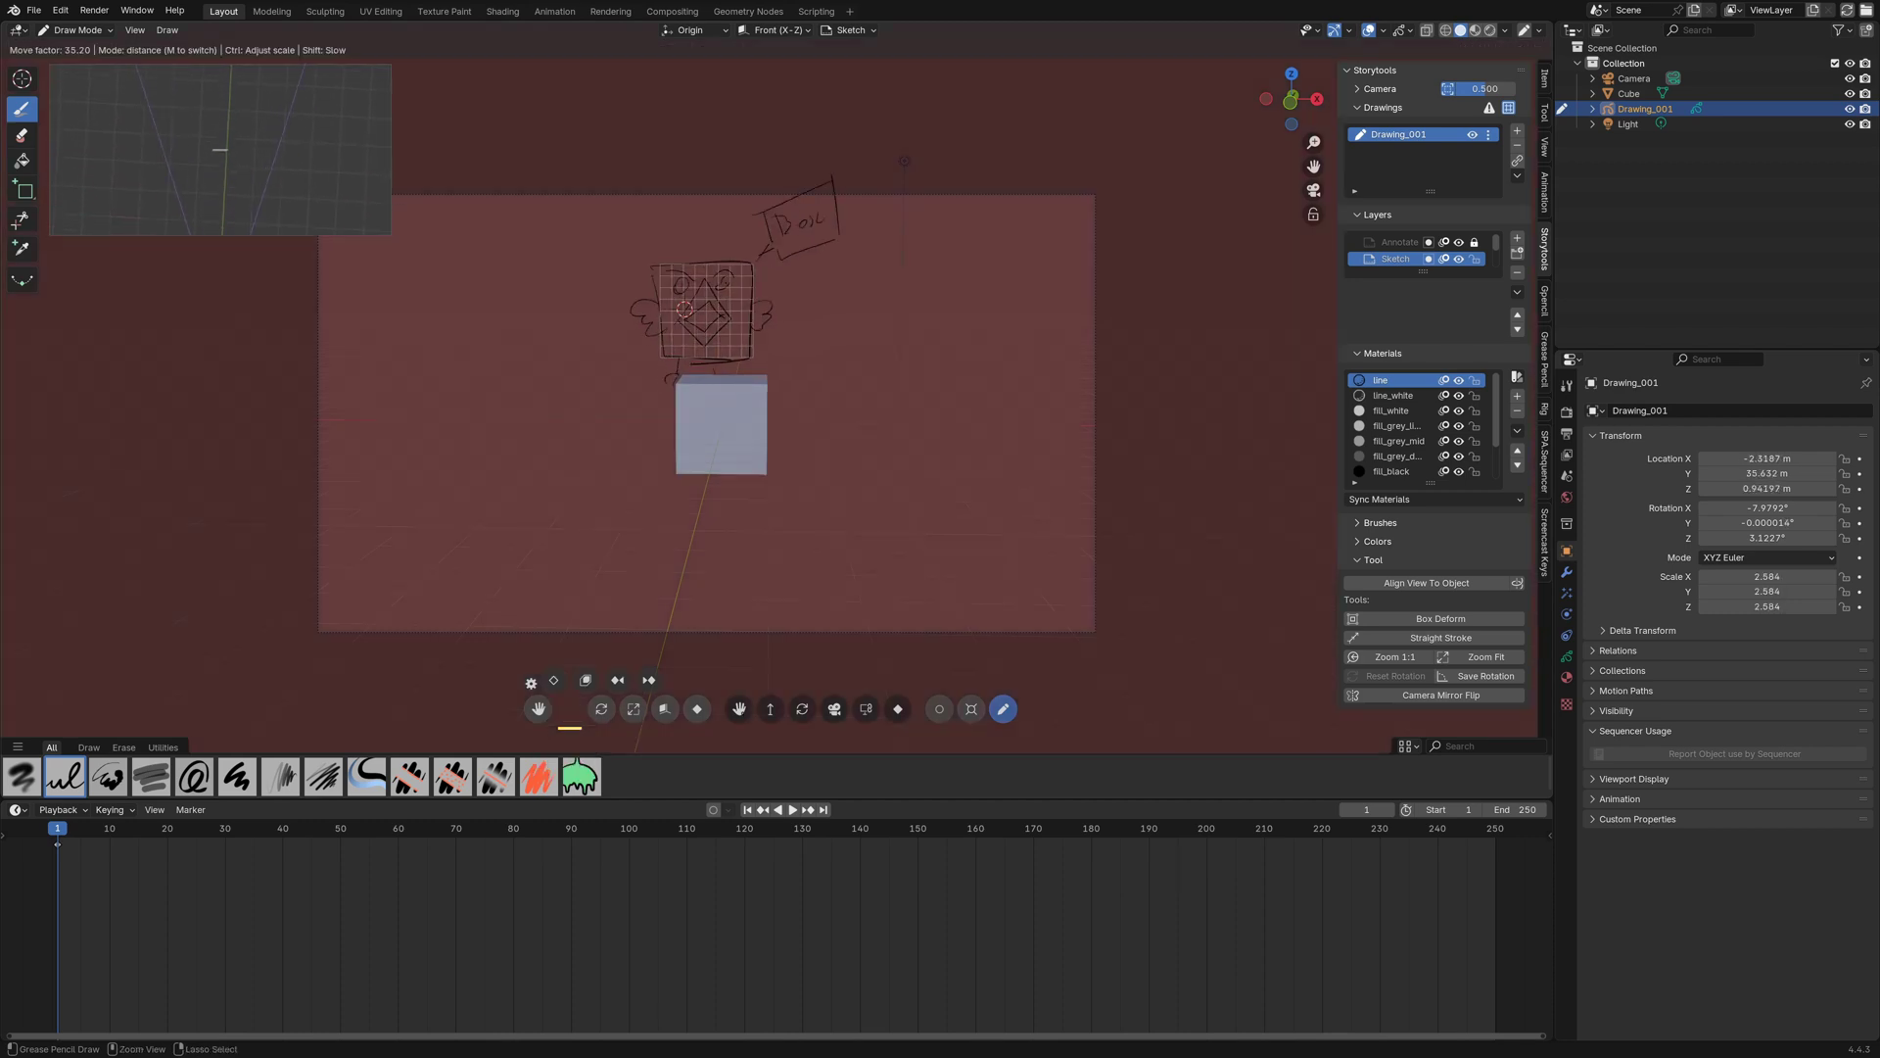
mouse_move(501, 684)
mouse_down()
mouse_move(667, 695)
mouse_move(569, 698)
mouse_move(569, 721)
mouse_move(569, 705)
mouse_up()
drag(573, 638, 563, 641)
drag(538, 708, 557, 701)
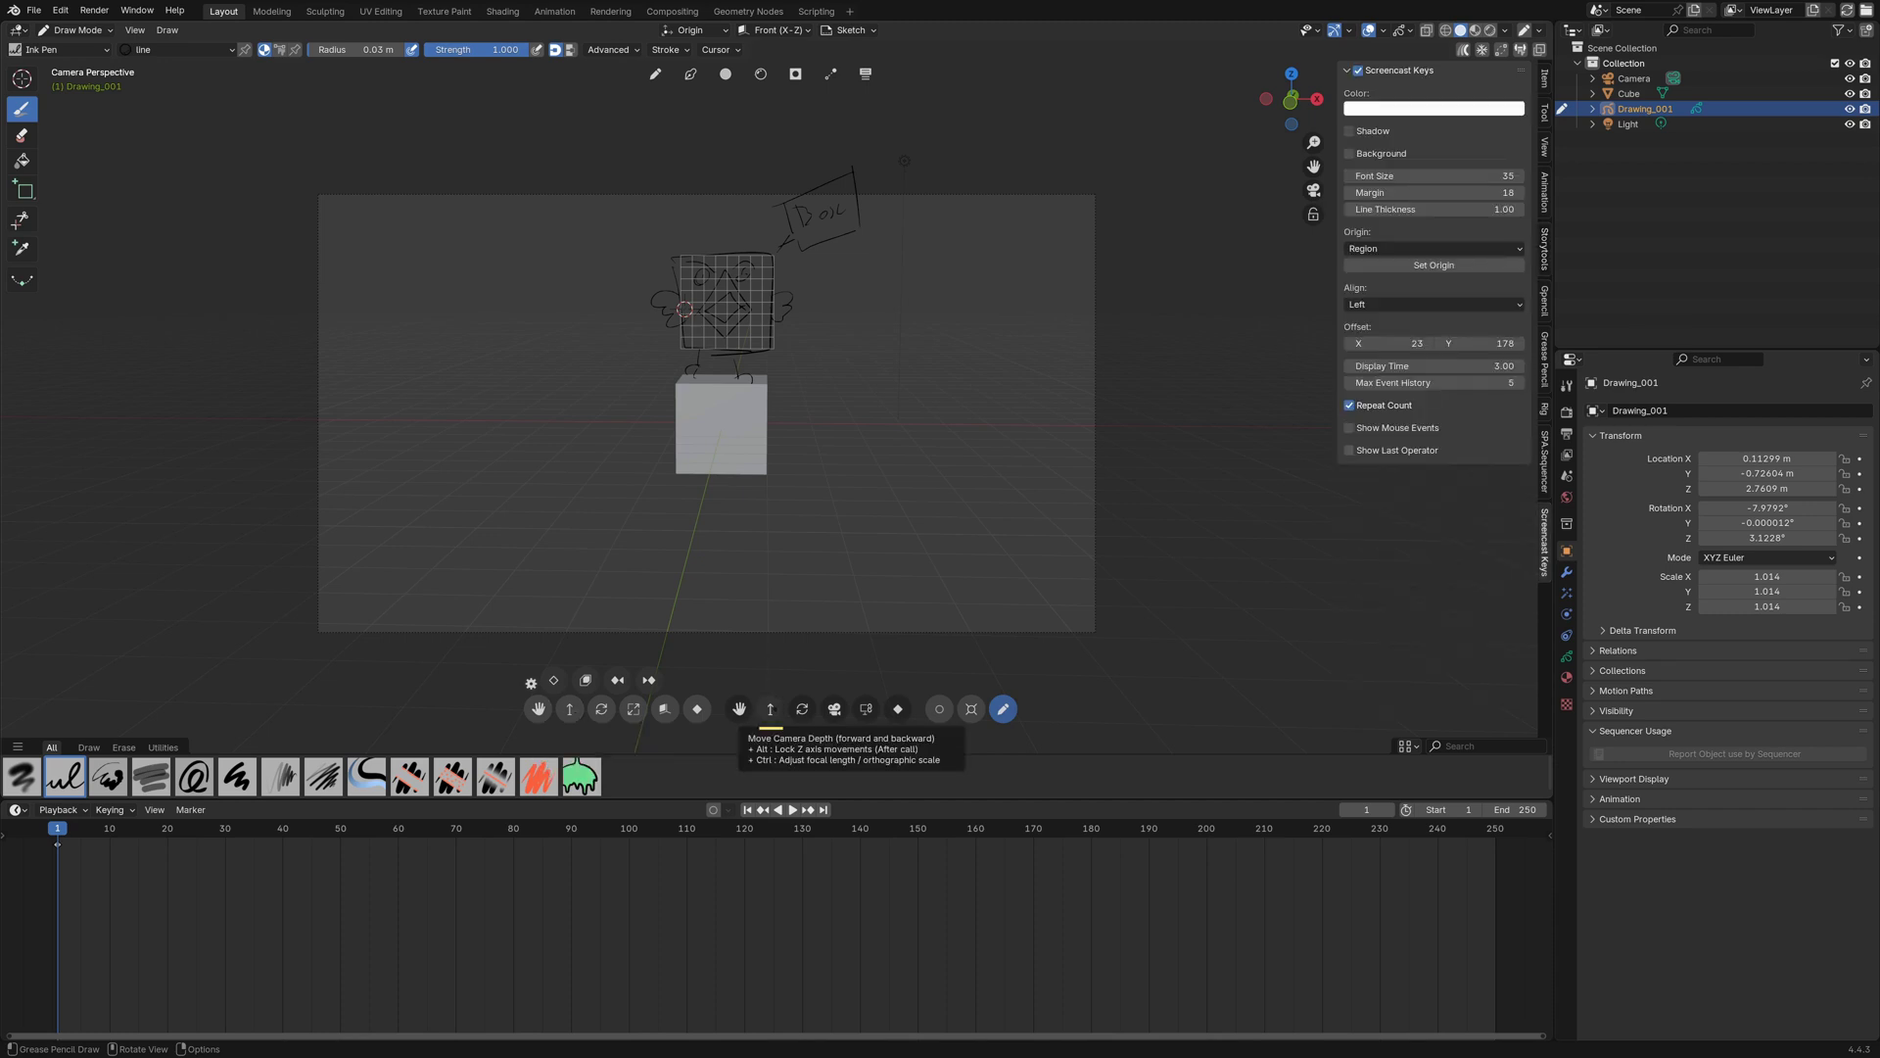
- Move the camera closer to the cube and adjust its focal length to about 51.4 mm with dolly compensation on
mouse_move(771, 709)
mouse_down()
mouse_move(781, 578)
mouse_move(770, 708)
mouse_up()
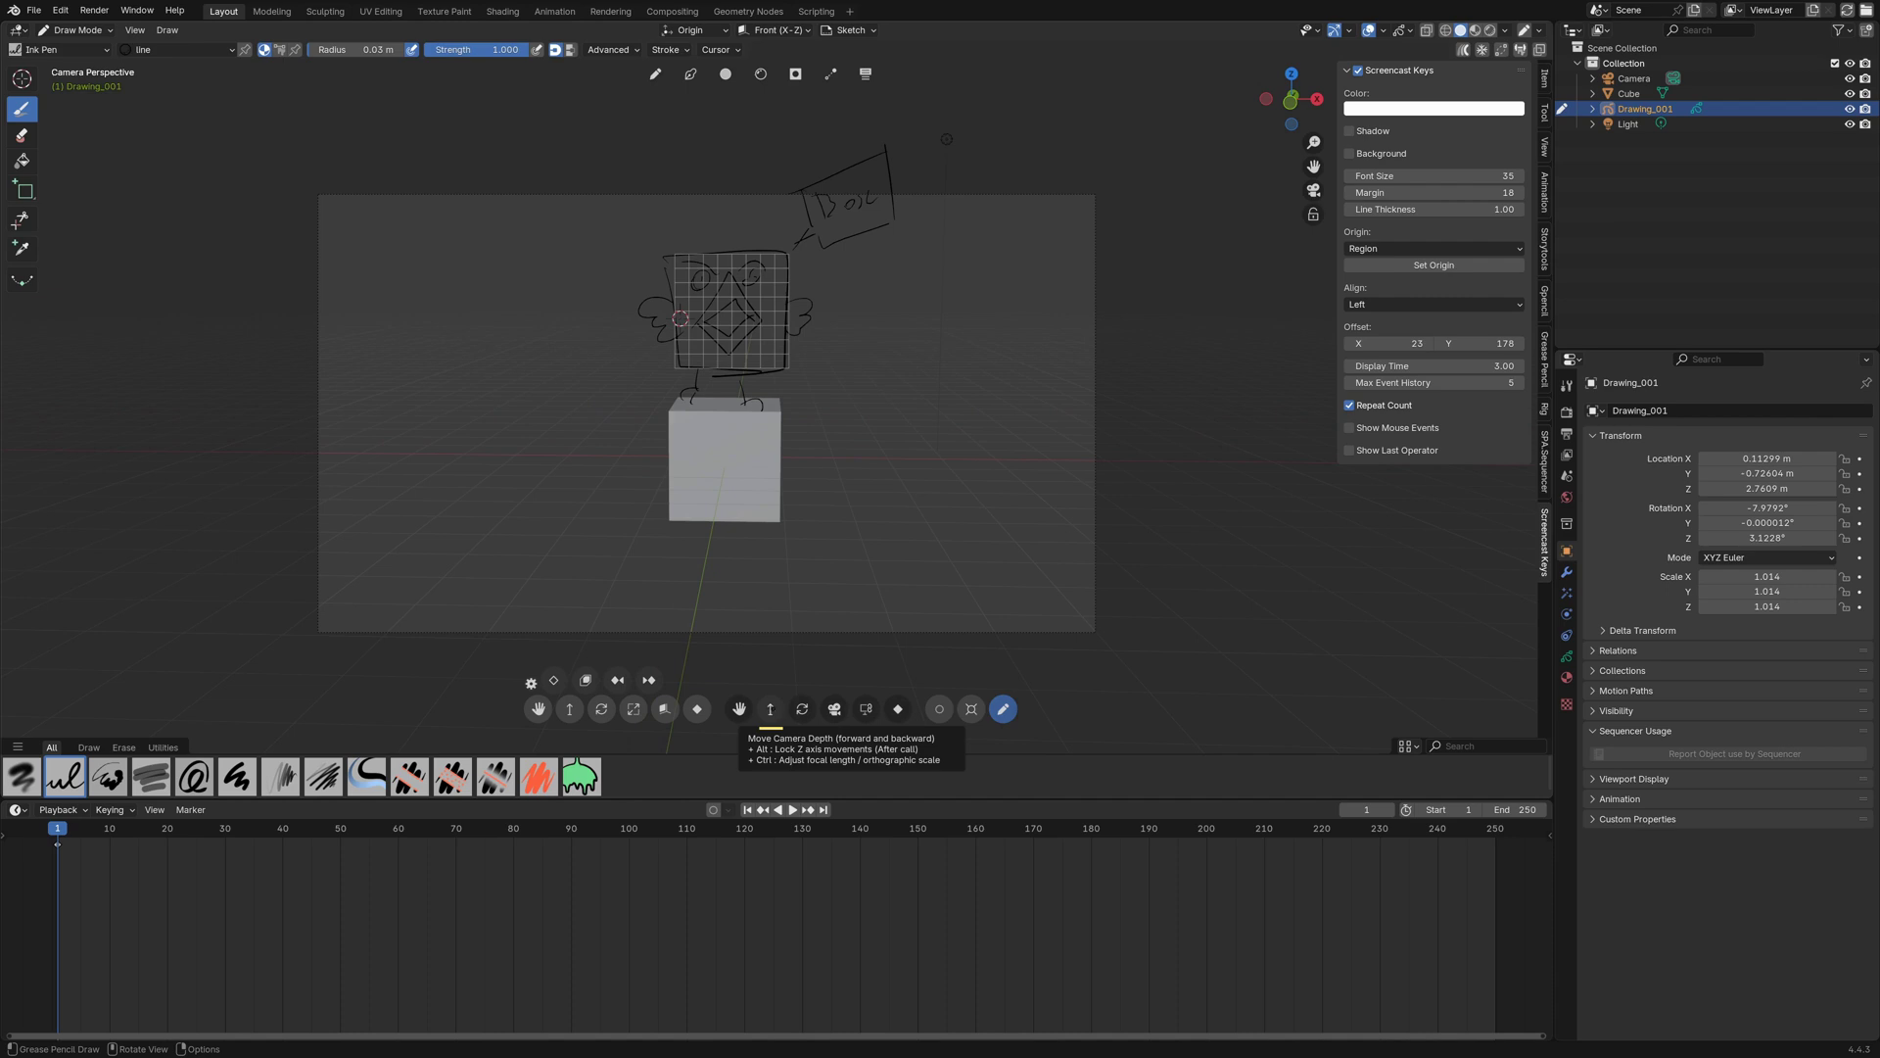
mouse_move(770, 708)
ctrl+mouse_down()
mouse_move(773, 686)
mouse_move(1107, 690)
mouse_move(739, 680)
mouse_move(839, 689)
ctrl+mouse_up()
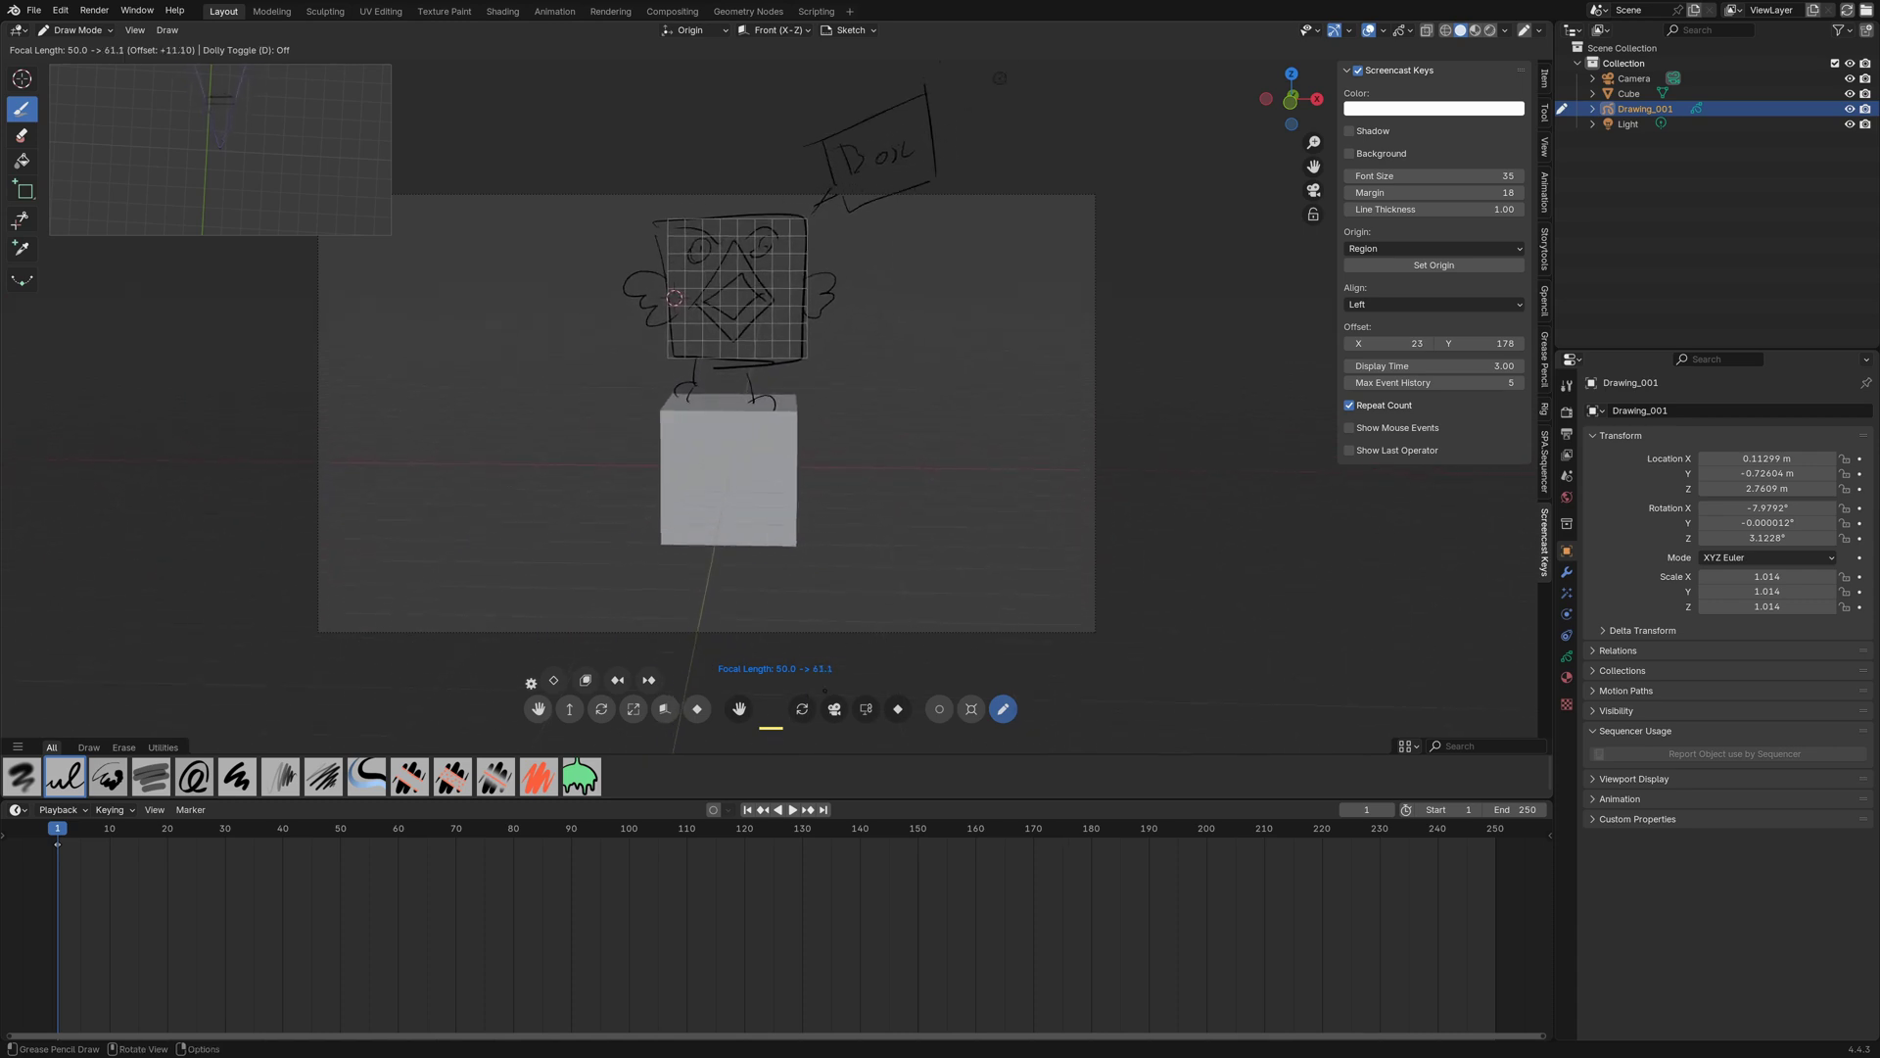
key(d)
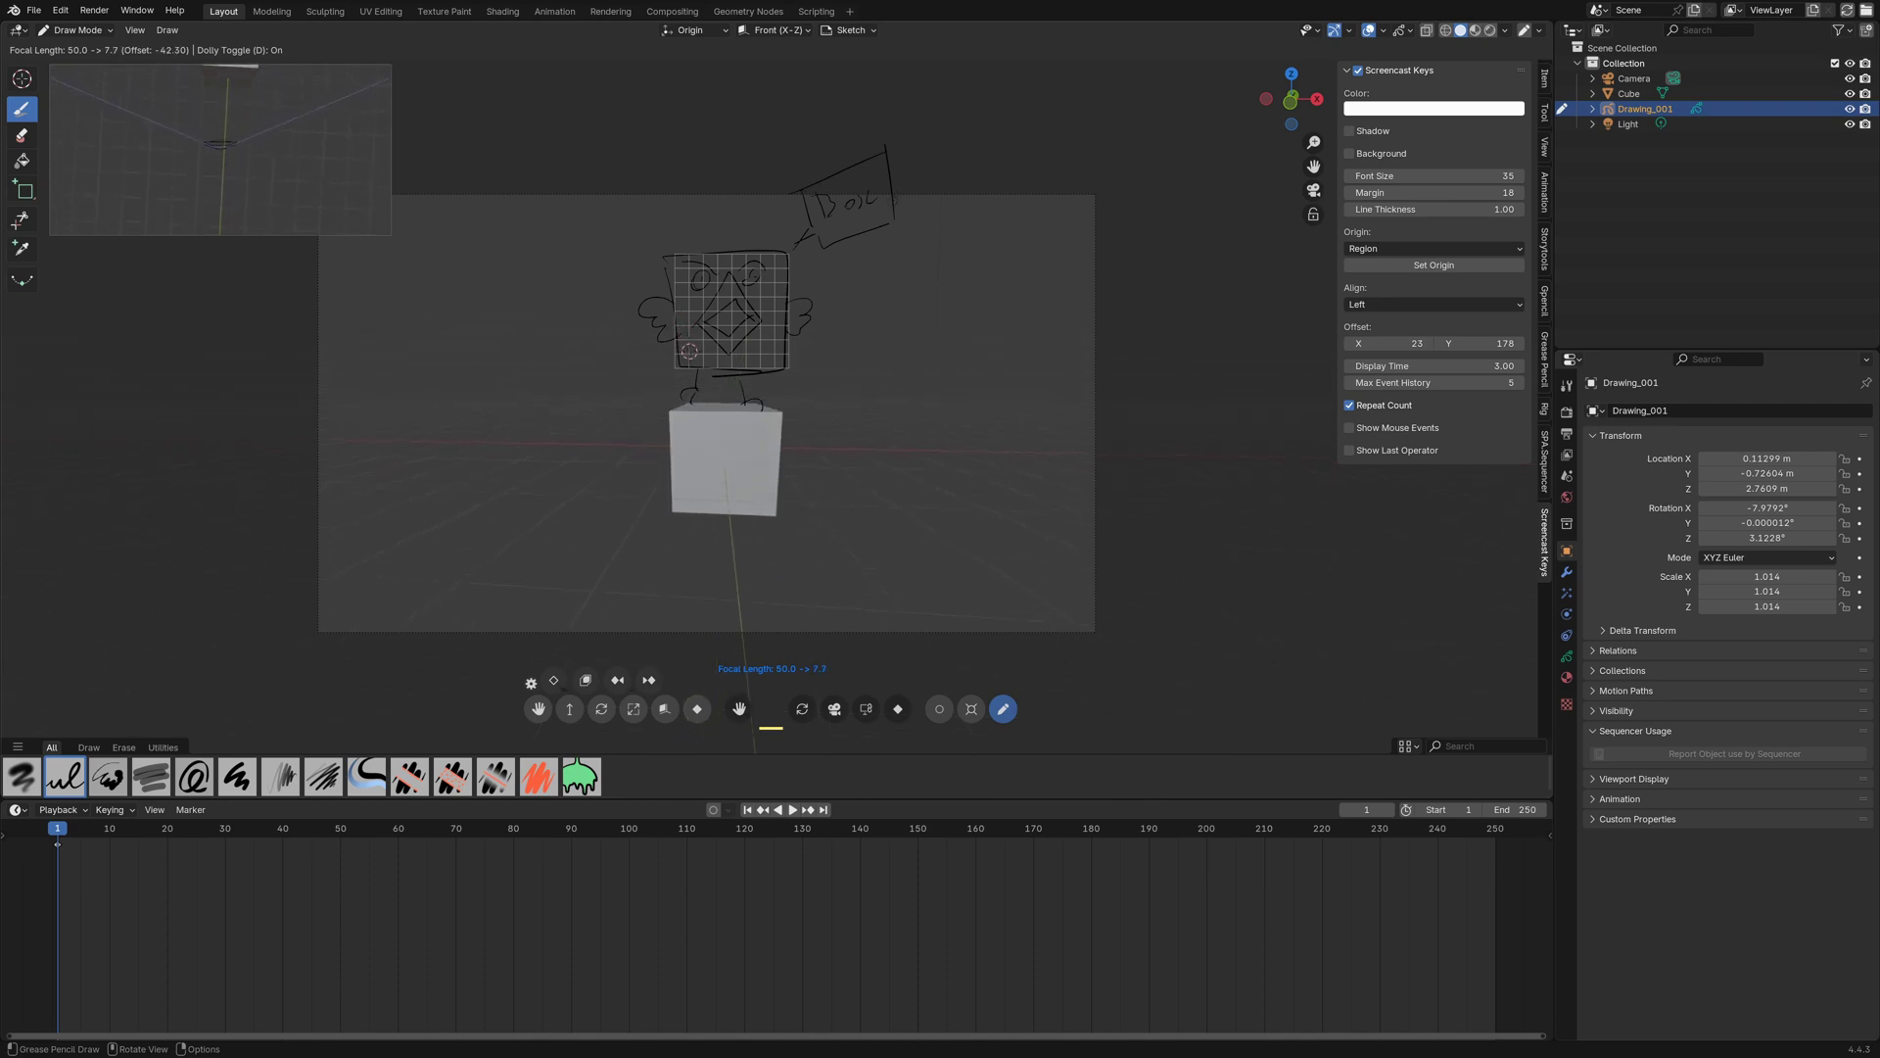
drag(563, 690, 573, 690)
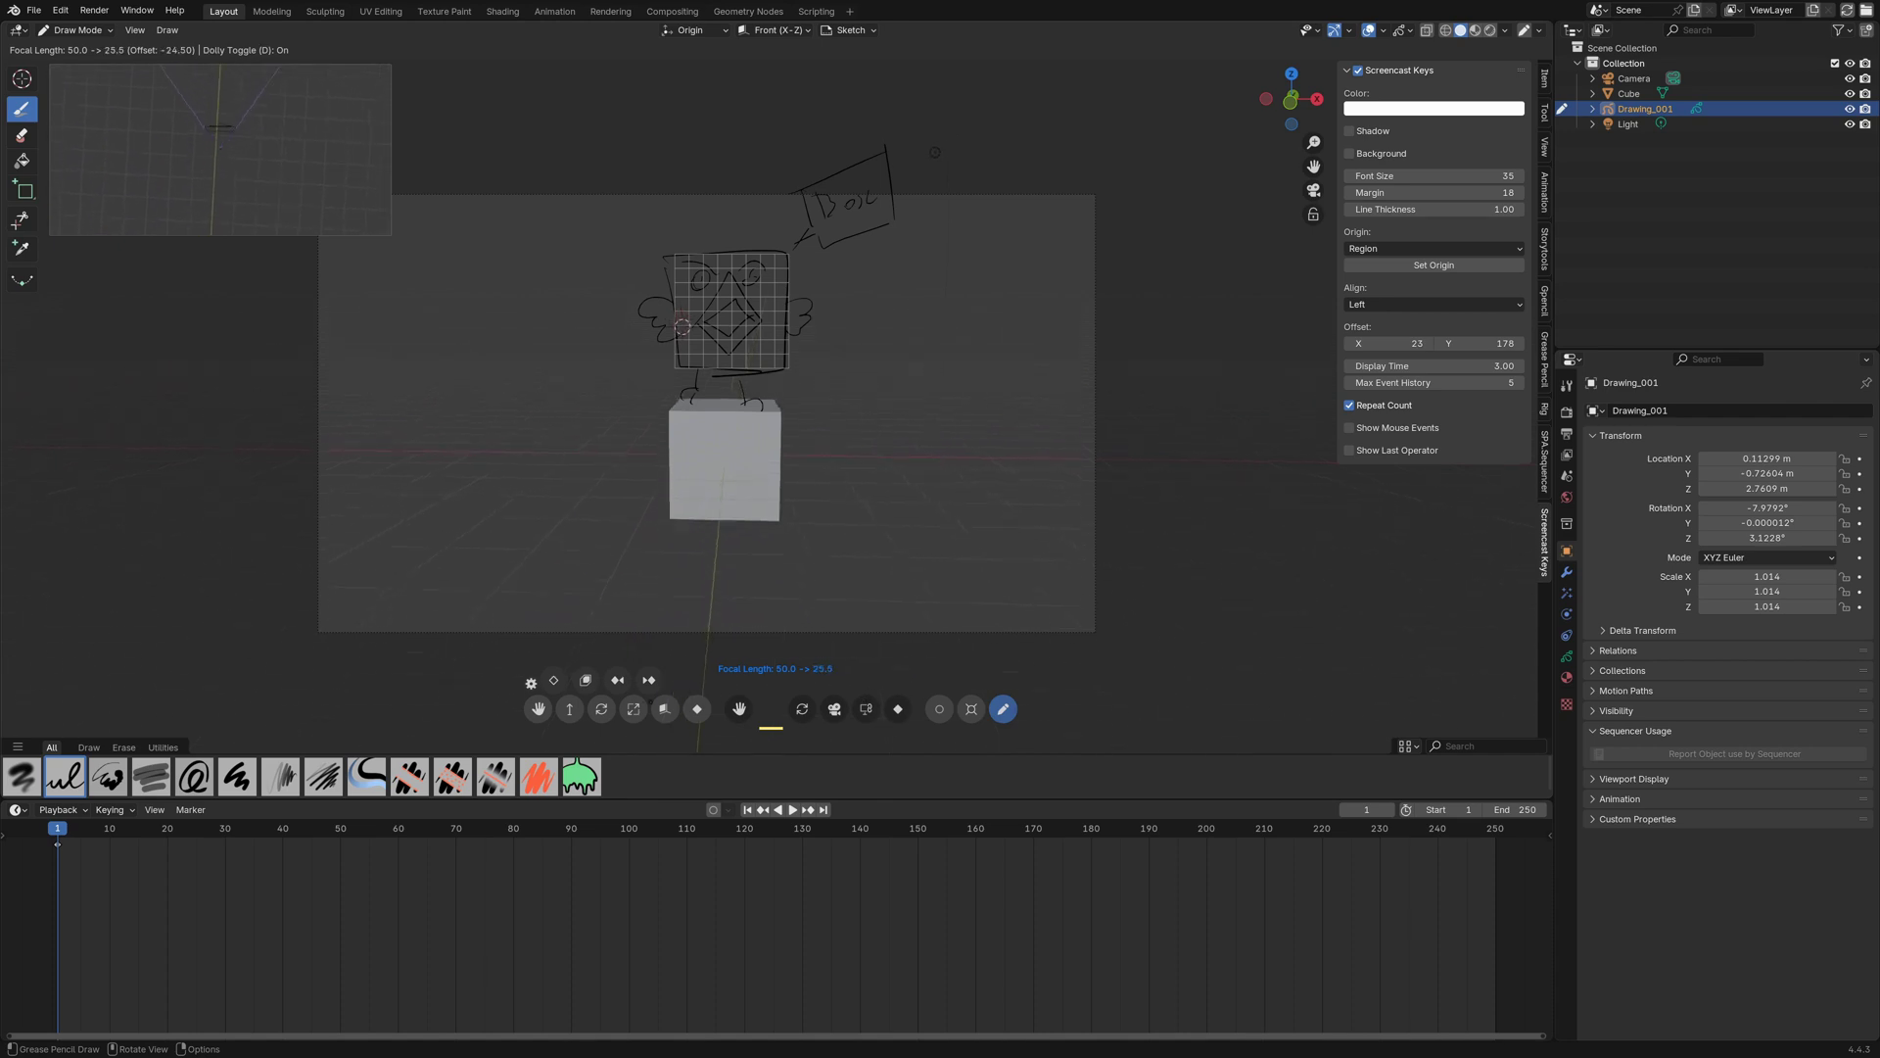
drag(637, 692, 539, 693)
ctrl+drag(833, 268, 947, 138)
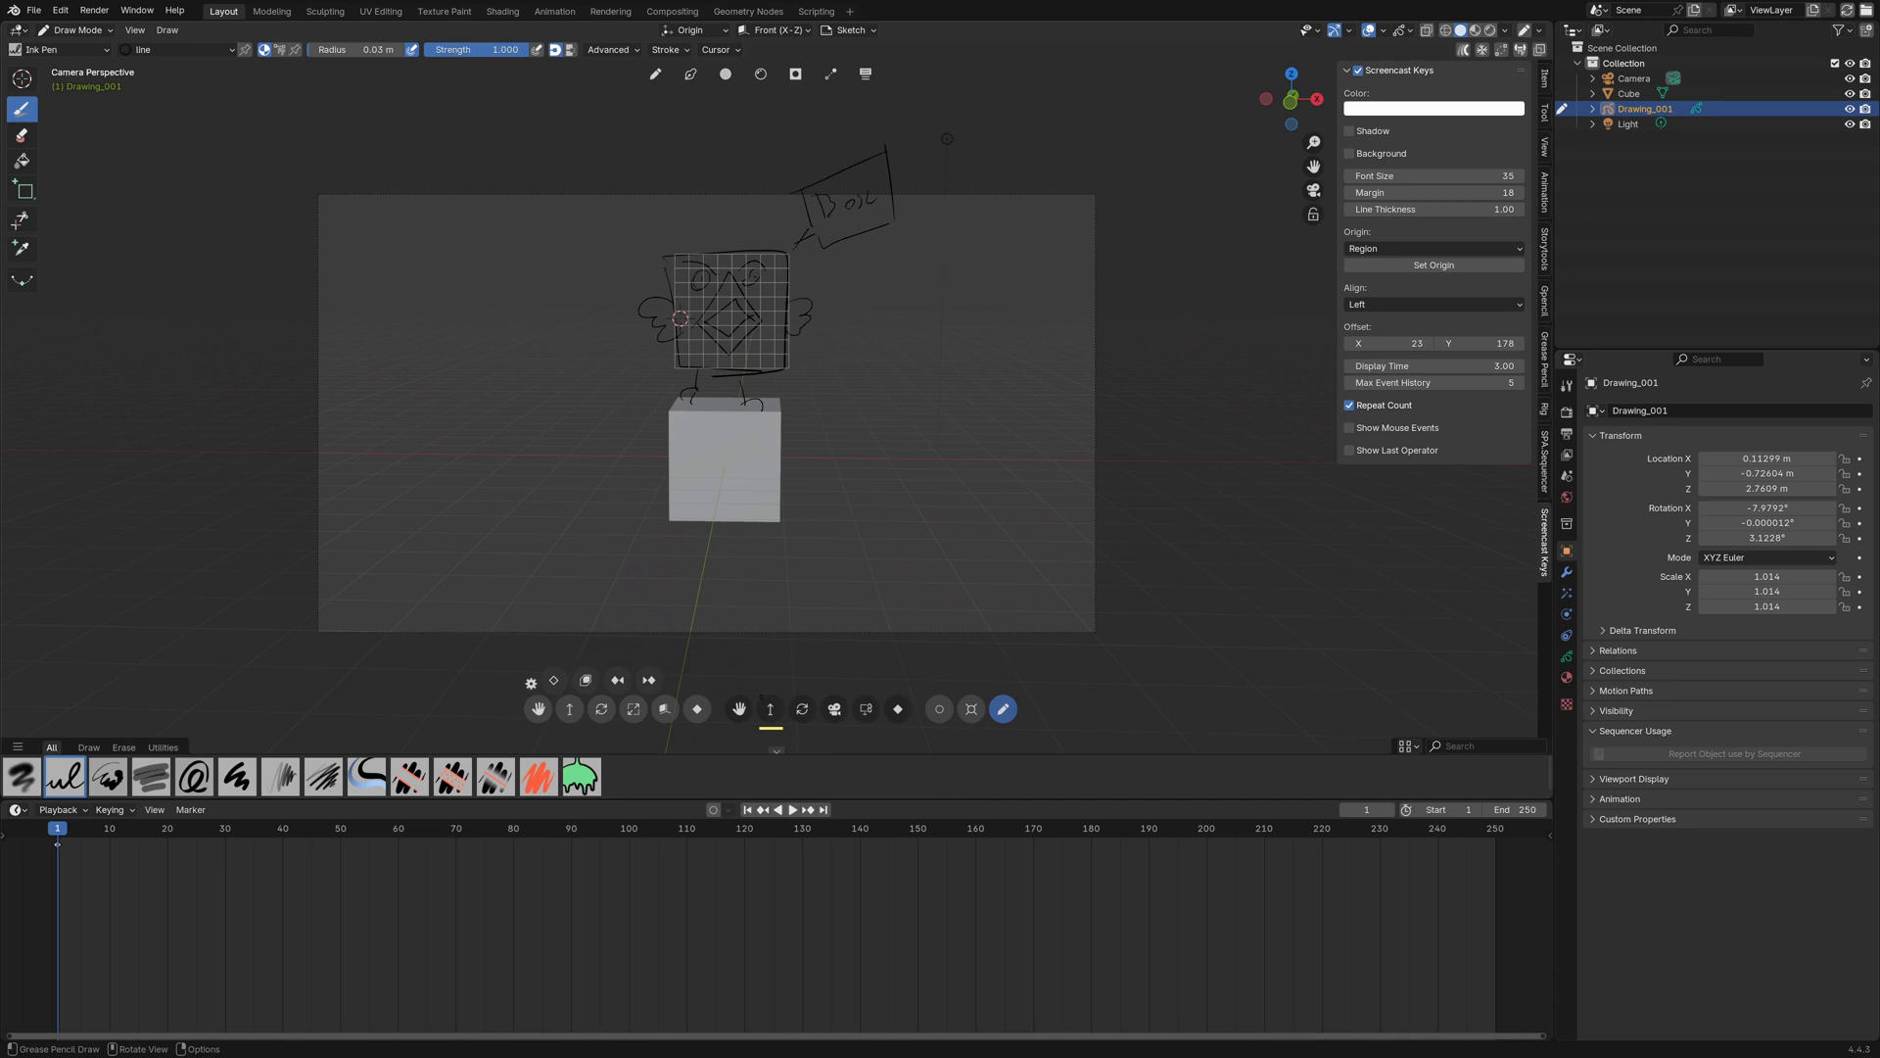
- Adjust the camera's focal length to about 34.1 mm while toggling dolly compensation on and off
ctrl+drag(771, 709, 784, 709)
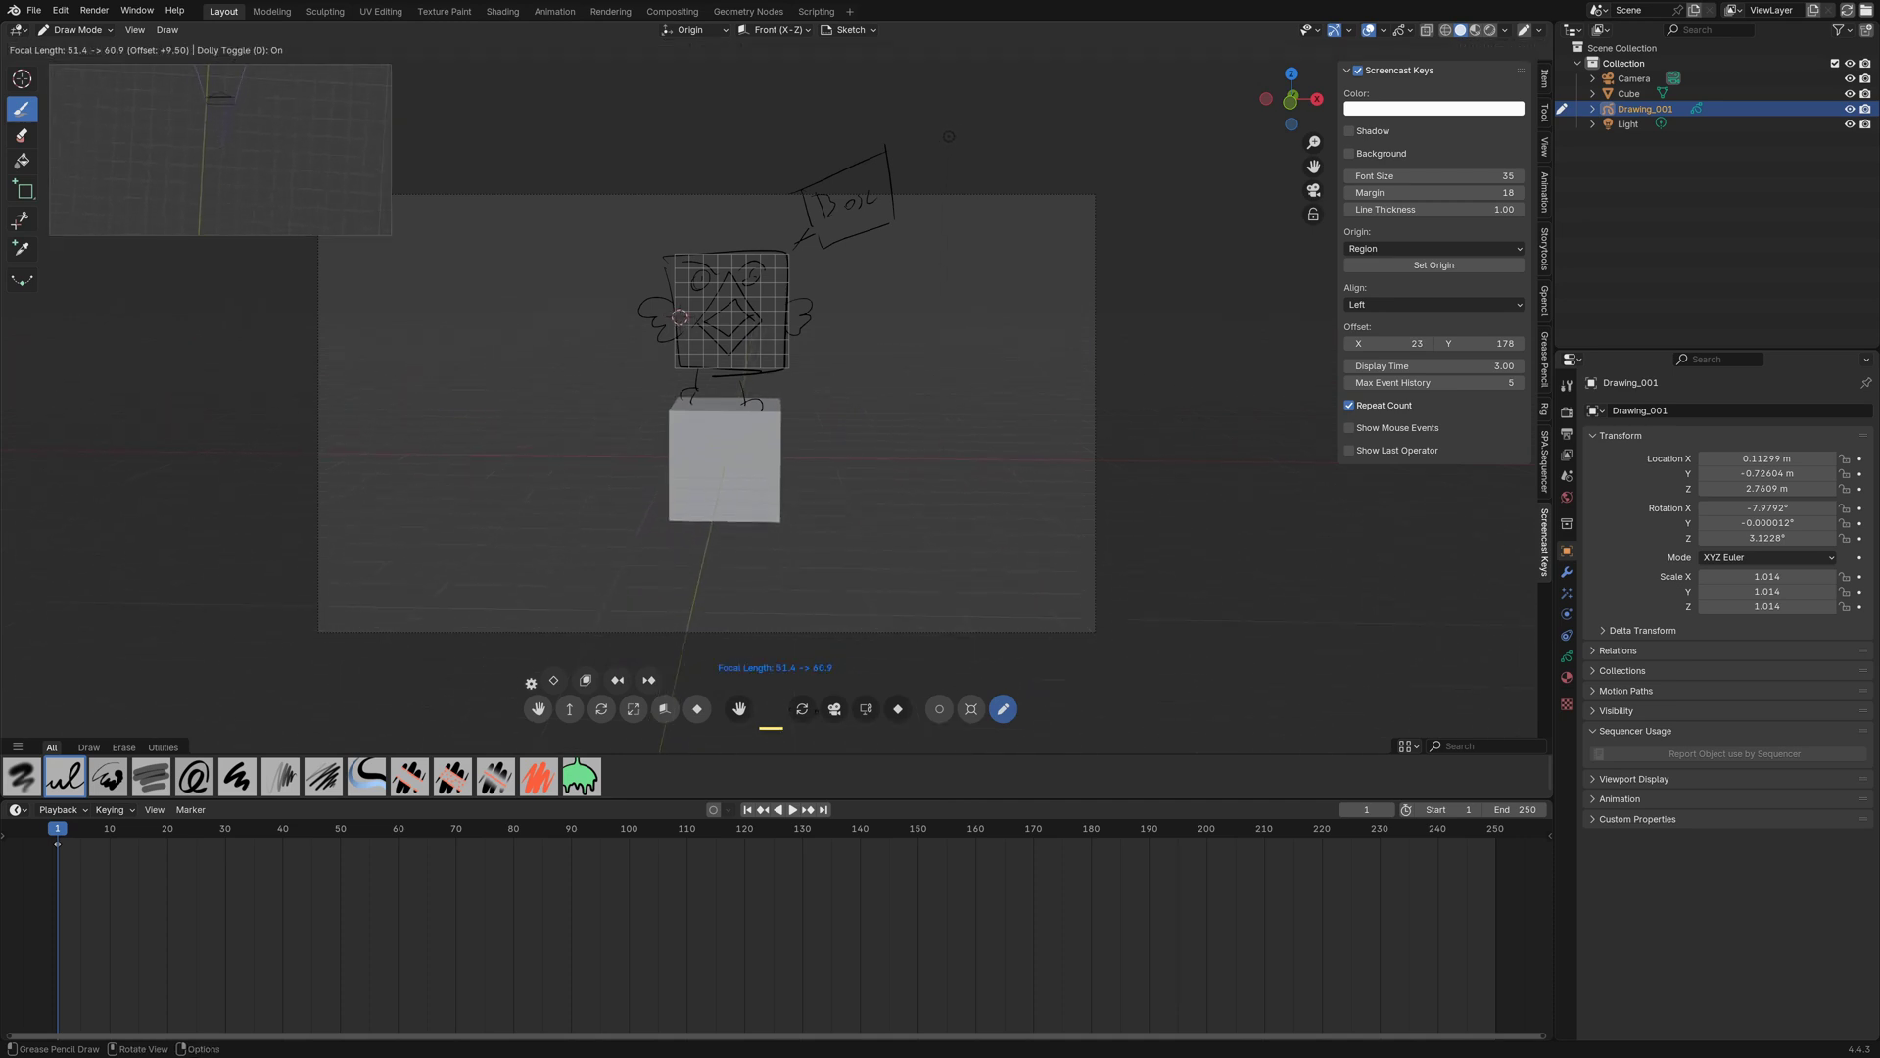
key(d)
mouse_move(948, 136)
ctrl+mouse_down()
mouse_move(986, 93)
mouse_move(941, 145)
ctrl+mouse_up()
key(d)
key(d)
key(d)
key(d)
key(d)
key(d)
key(d)
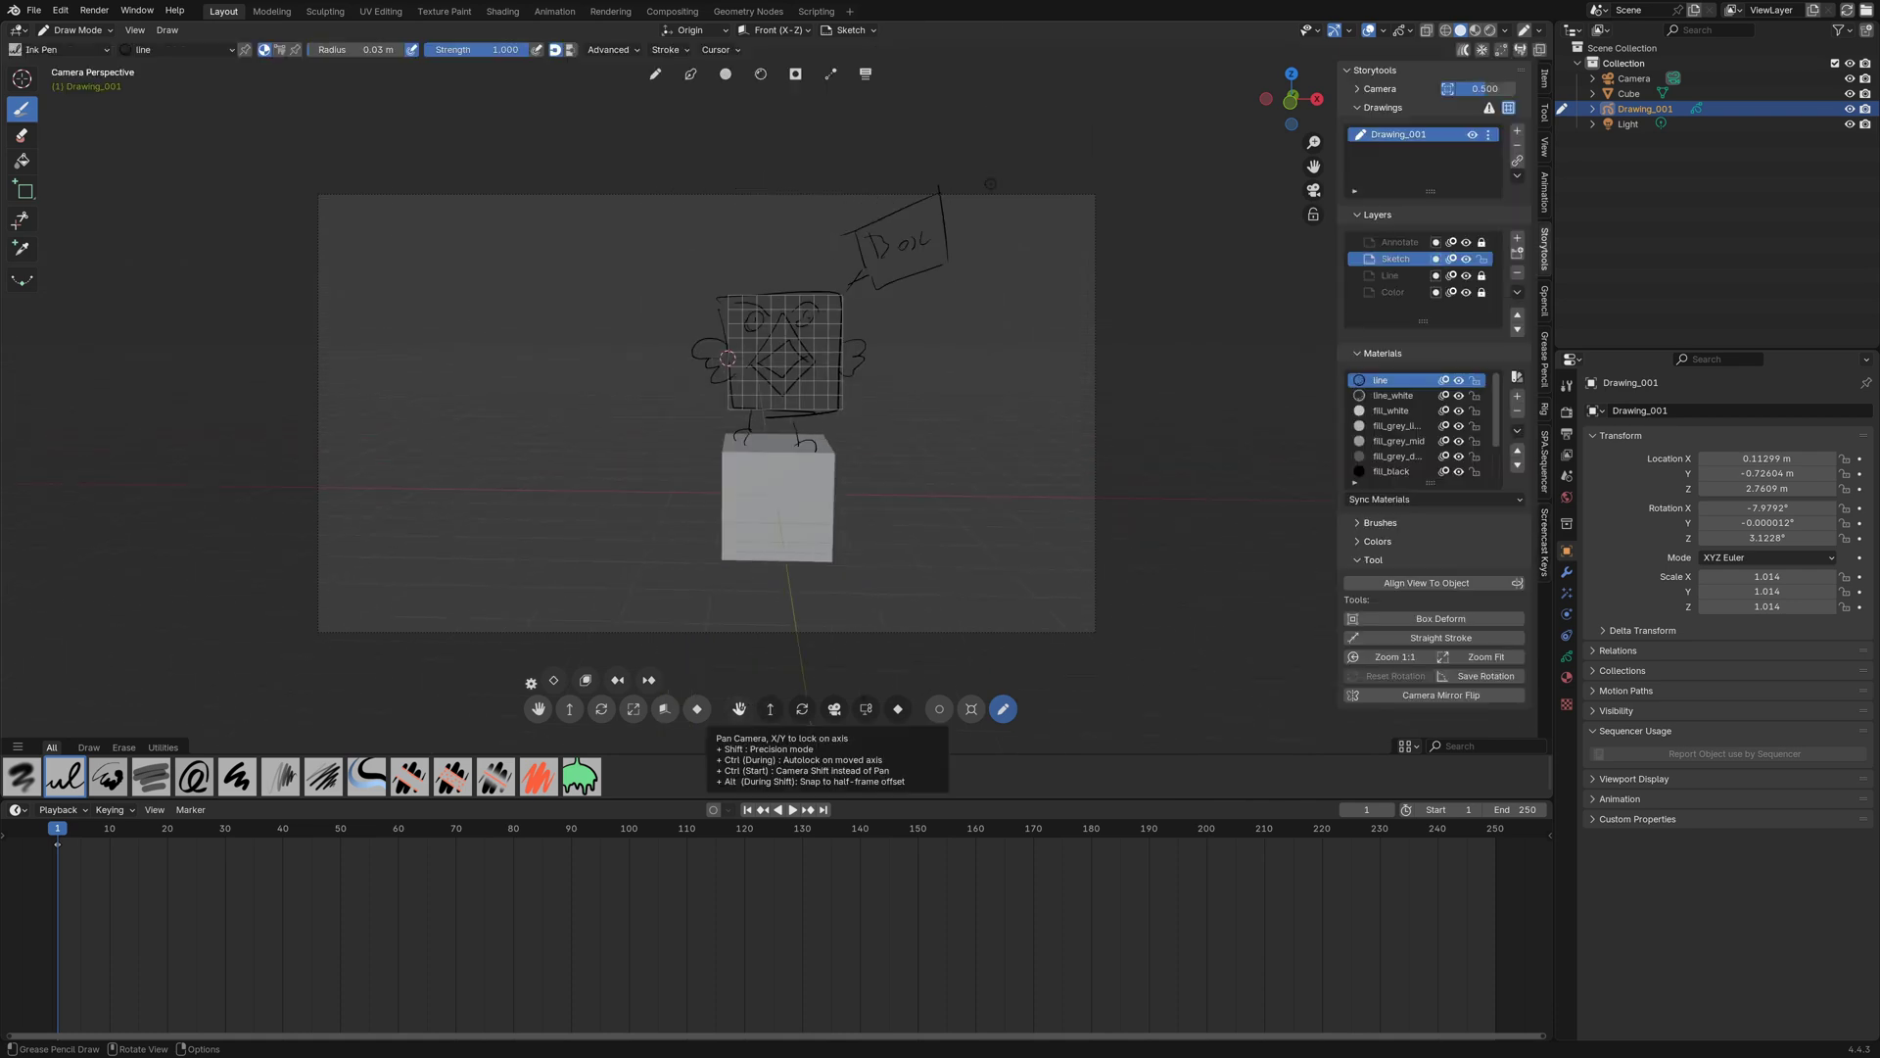
- Try panning the camera with its movement locked to the Y axis and to the X axis
mouse_move(739, 708)
mouse_down()
mouse_move(876, 744)
mouse_move(577, 749)
mouse_move(822, 739)
mouse_move(666, 698)
mouse_move(820, 725)
mouse_move(696, 730)
mouse_move(727, 712)
mouse_move(686, 712)
mouse_move(727, 705)
mouse_move(727, 271)
mouse_up()
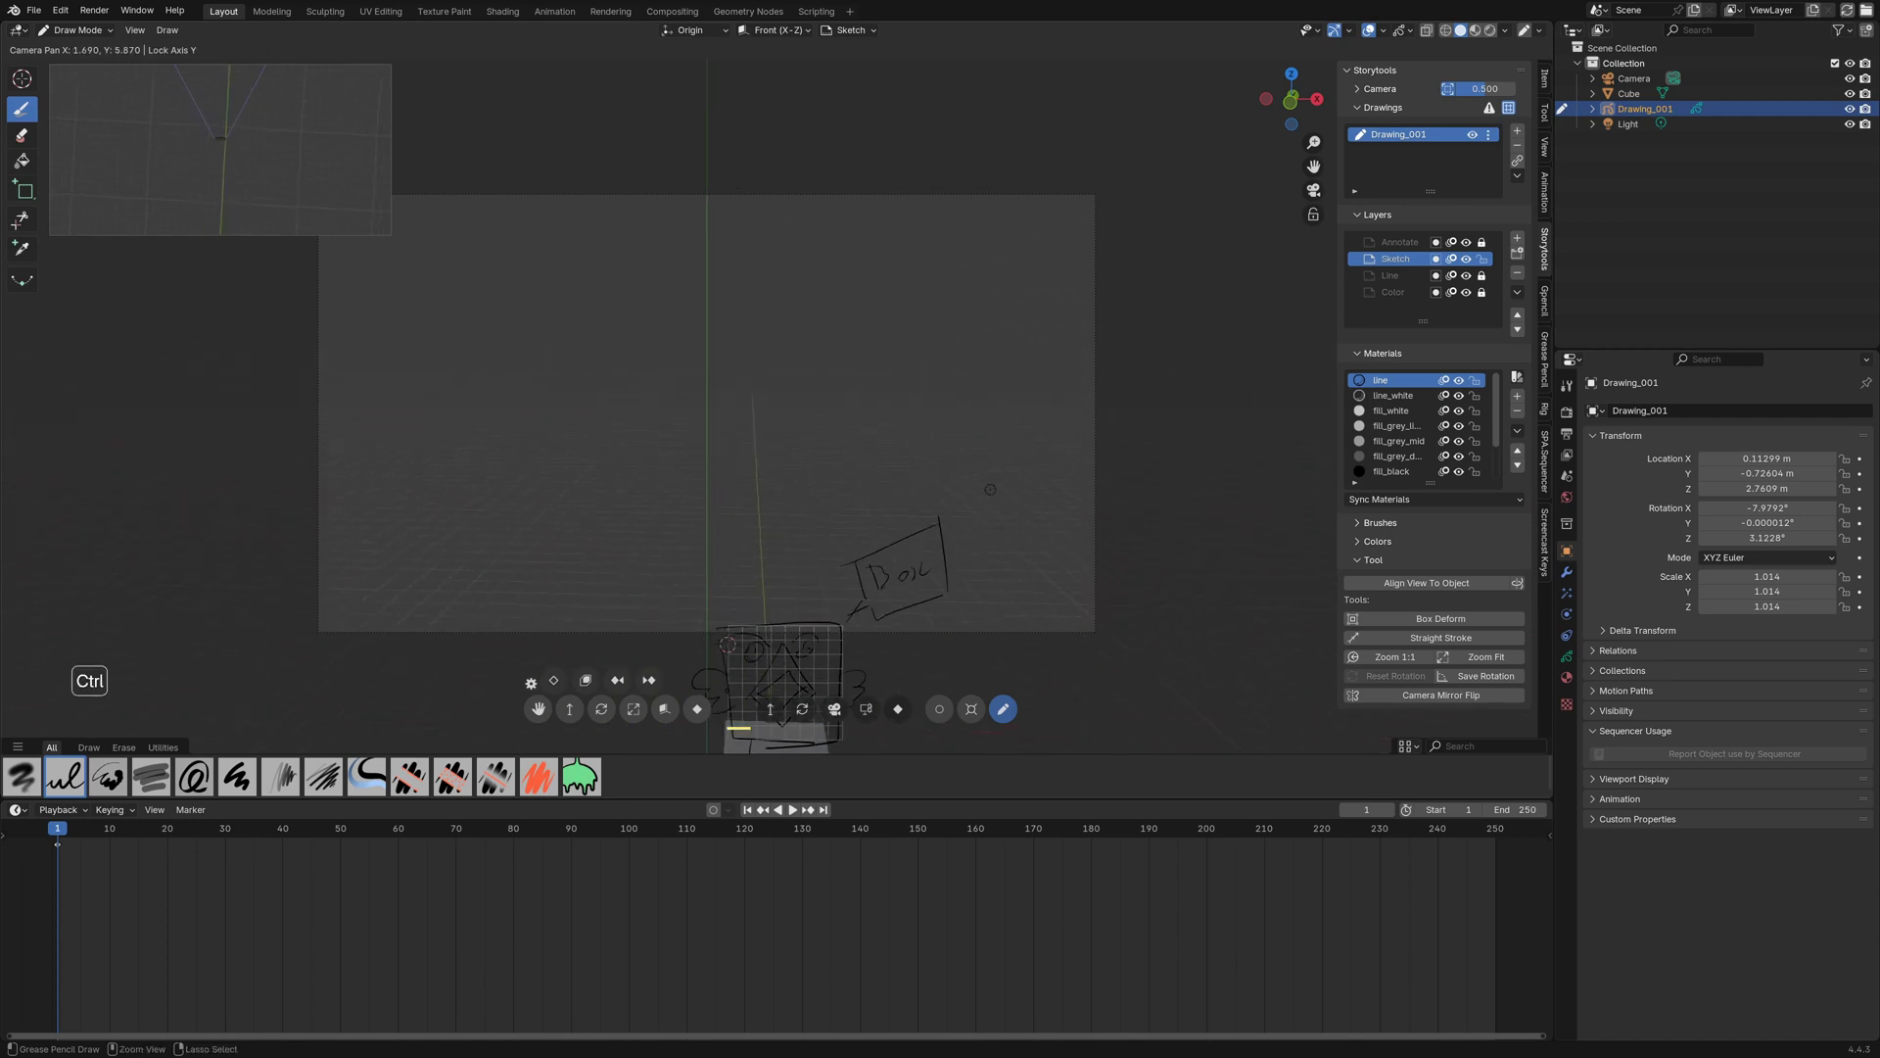
mouse_move(991, 489)
ctrl+mouse_down()
mouse_move(887, 294)
mouse_move(940, 245)
mouse_move(911, 137)
mouse_move(839, 183)
mouse_move(986, 407)
mouse_move(979, 588)
mouse_move(990, 239)
mouse_move(967, 189)
mouse_move(854, 189)
ctrl+mouse_up()
key(x)
key(y)
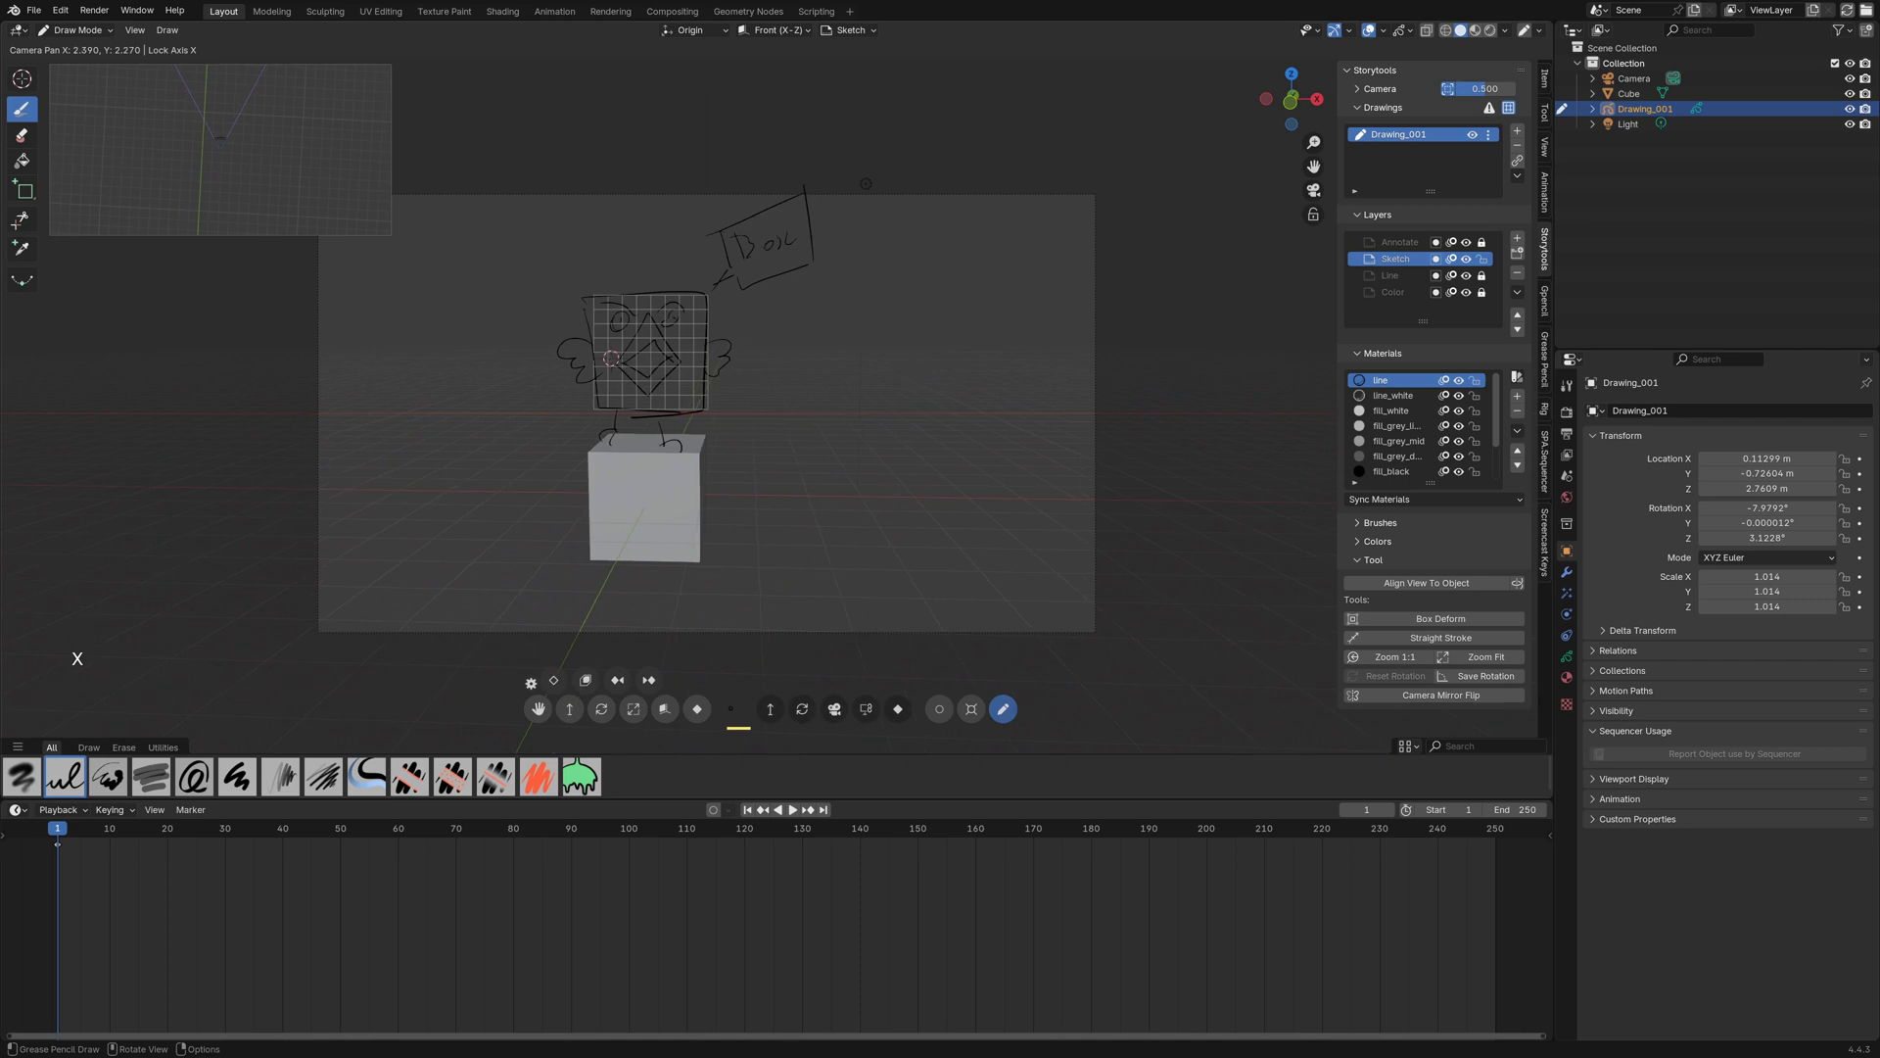
key(Escape)
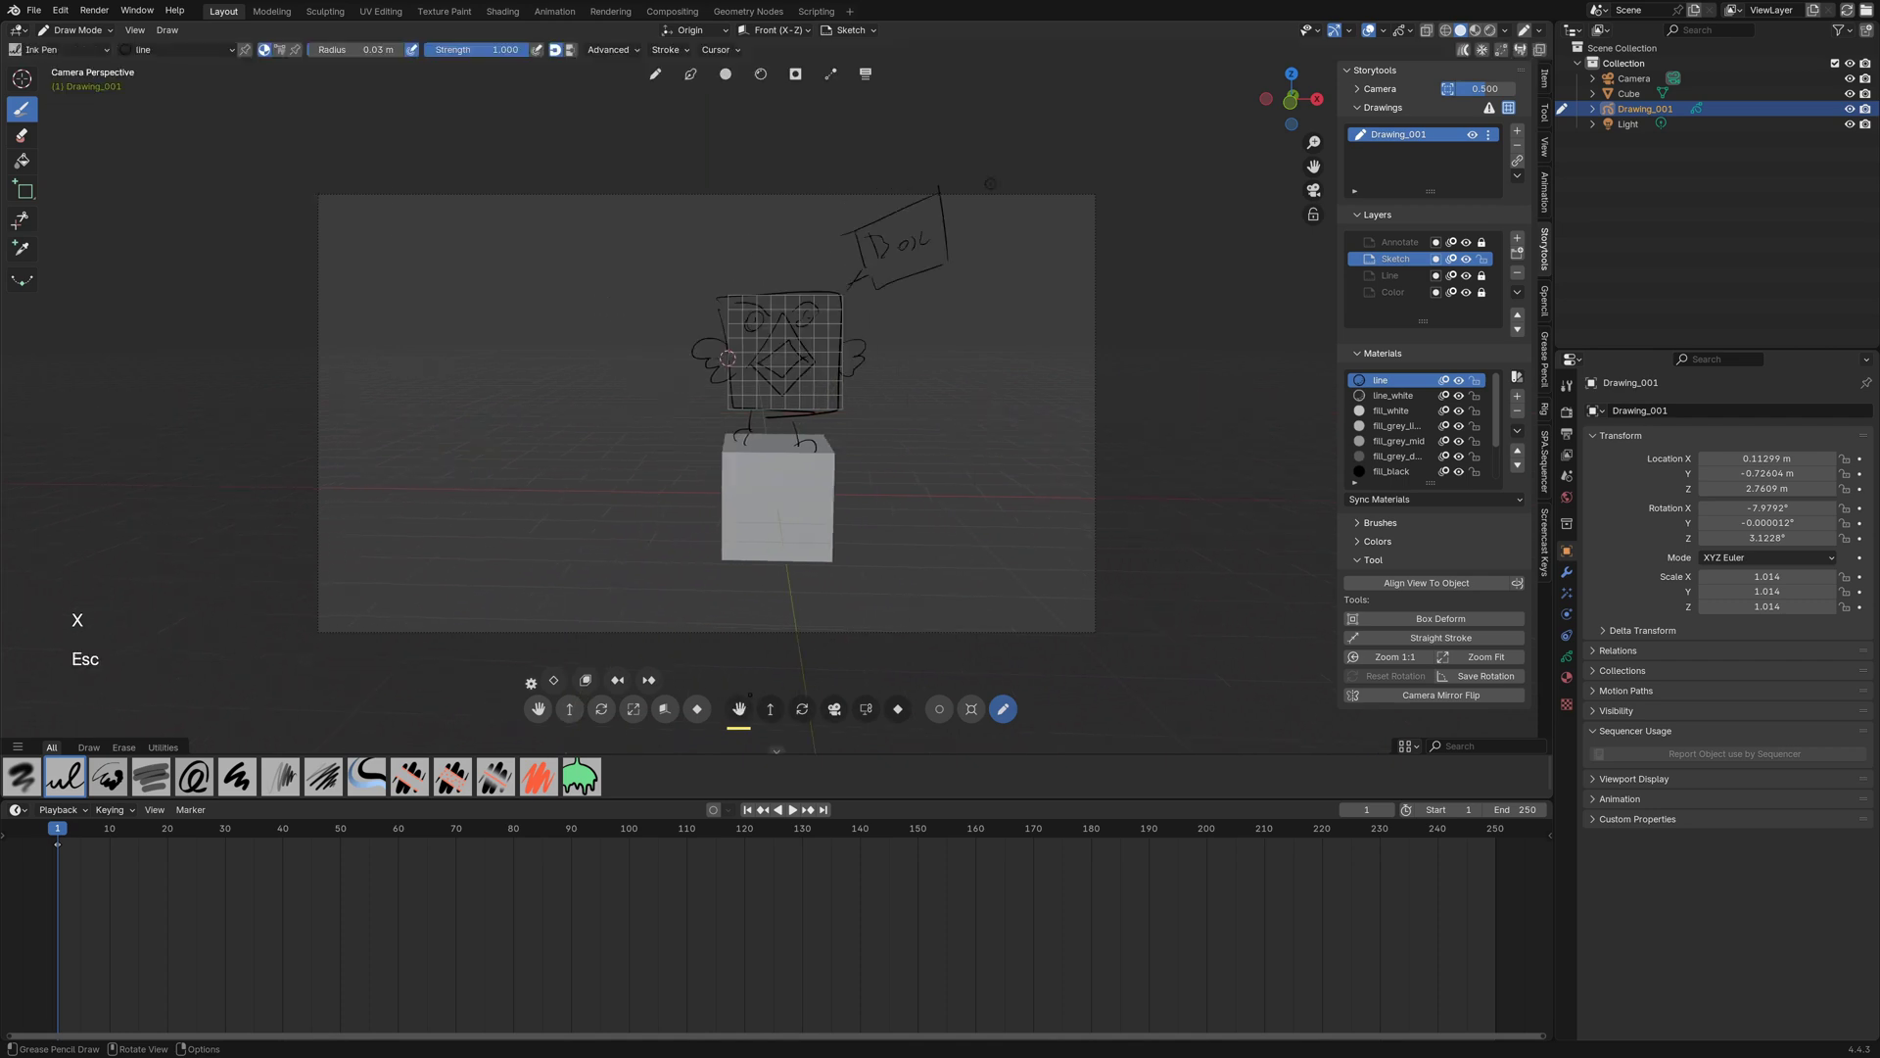
- Try shifting the camera instead of panning it, snapping the shift to a half-frame offset
key(ctrl)
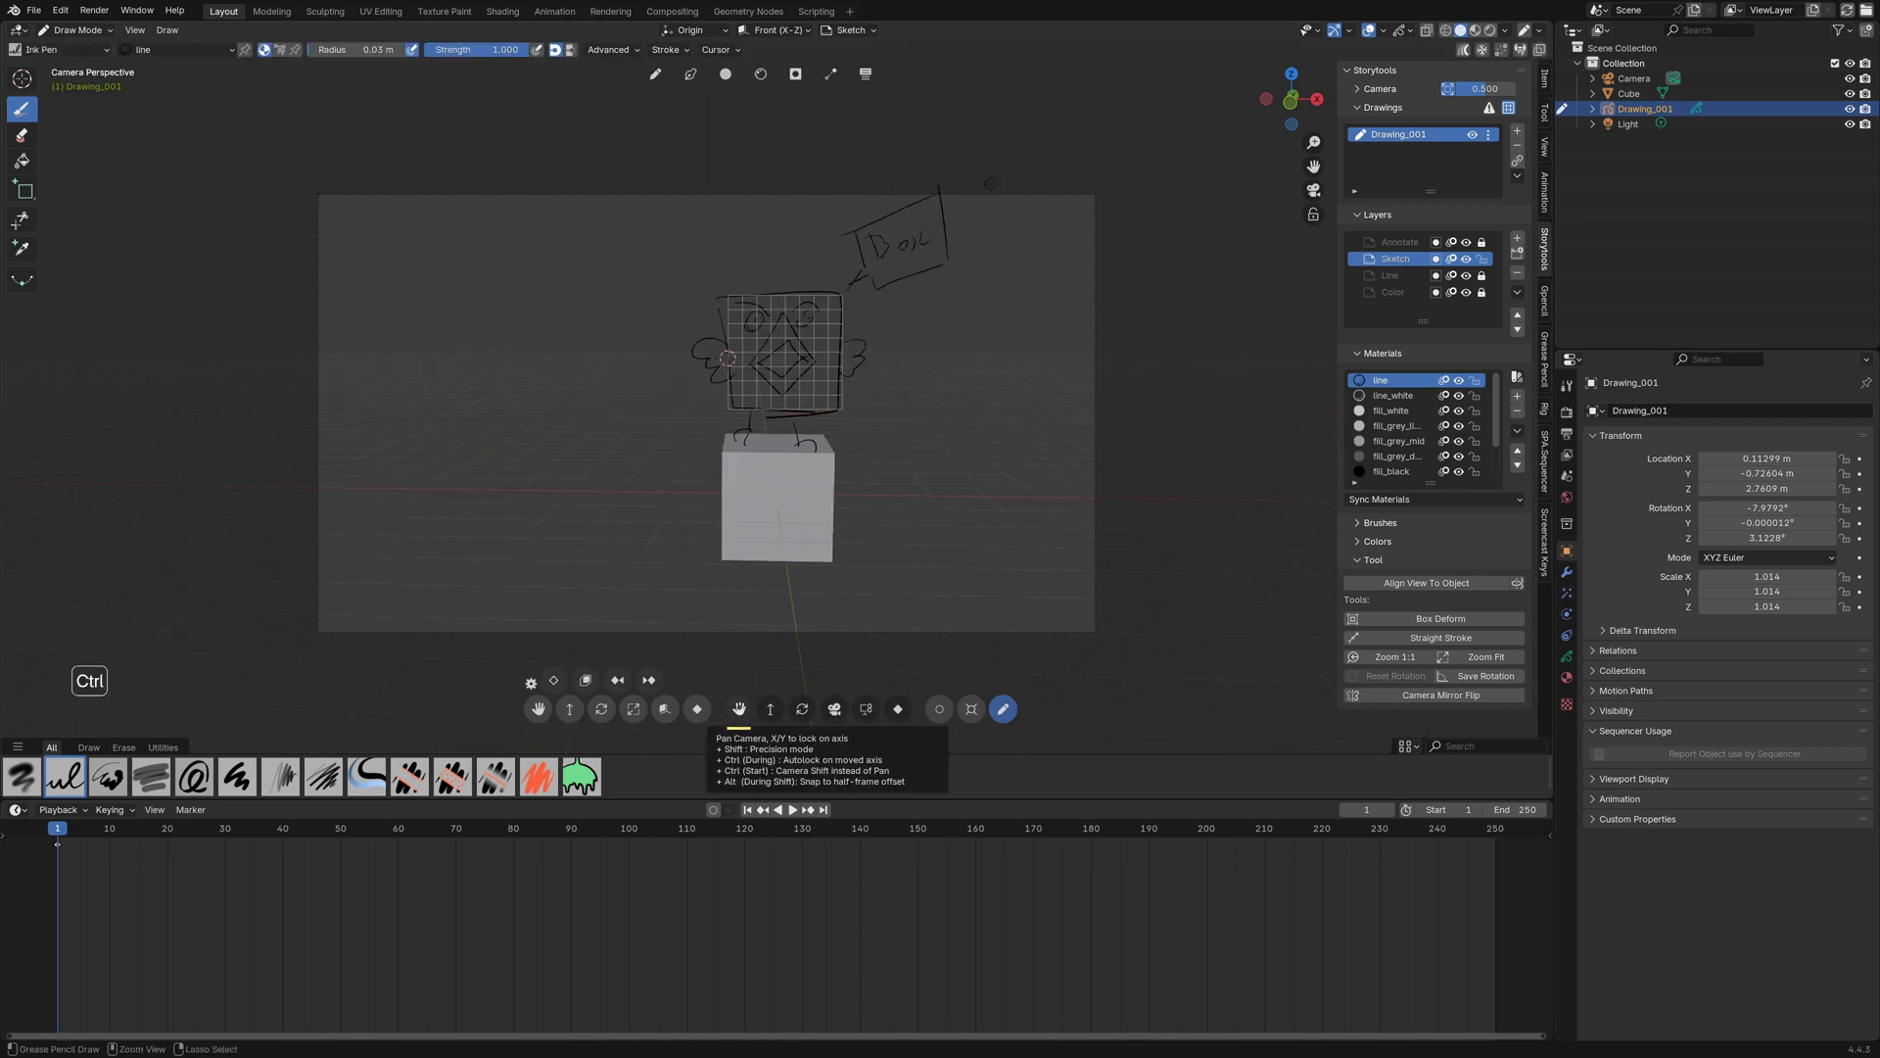
mouse_move(740, 710)
ctrl+mouse_down()
mouse_move(641, 710)
mouse_move(663, 593)
mouse_move(893, 710)
mouse_move(1120, 694)
mouse_move(276, 729)
mouse_move(195, 679)
mouse_move(547, 656)
mouse_move(1027, 725)
mouse_move(1174, 657)
mouse_move(514, 674)
mouse_move(423, 705)
mouse_move(309, 691)
mouse_move(482, 675)
mouse_move(382, 644)
mouse_move(614, 692)
mouse_move(1128, 691)
ctrl+mouse_up()
mouse_move(1116, 358)
alt+mouse_down()
mouse_move(471, 359)
mouse_move(339, 423)
mouse_move(339, 358)
mouse_move(156, 372)
mouse_move(728, 359)
alt+mouse_up()
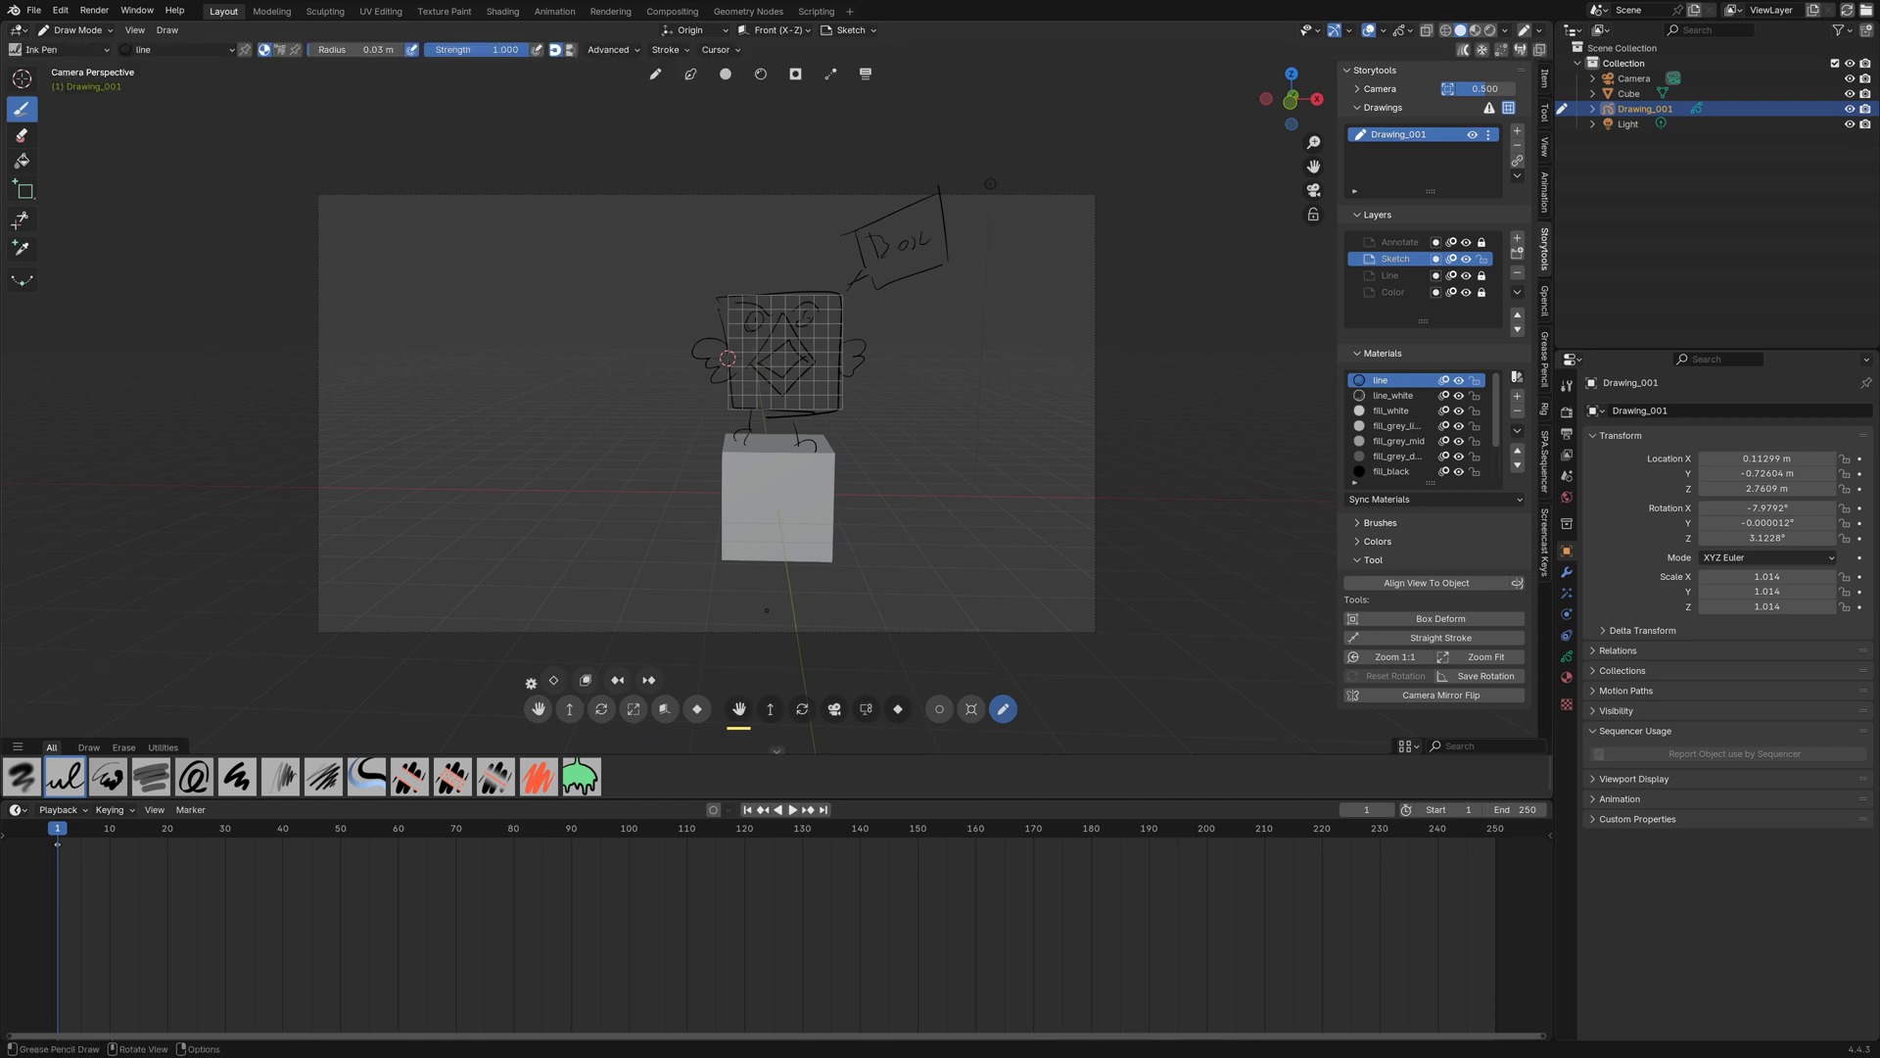
- Switch the drawing to object mode and widen the 3D viewport and its Storytools sidebar
key(ctrl+Tab)
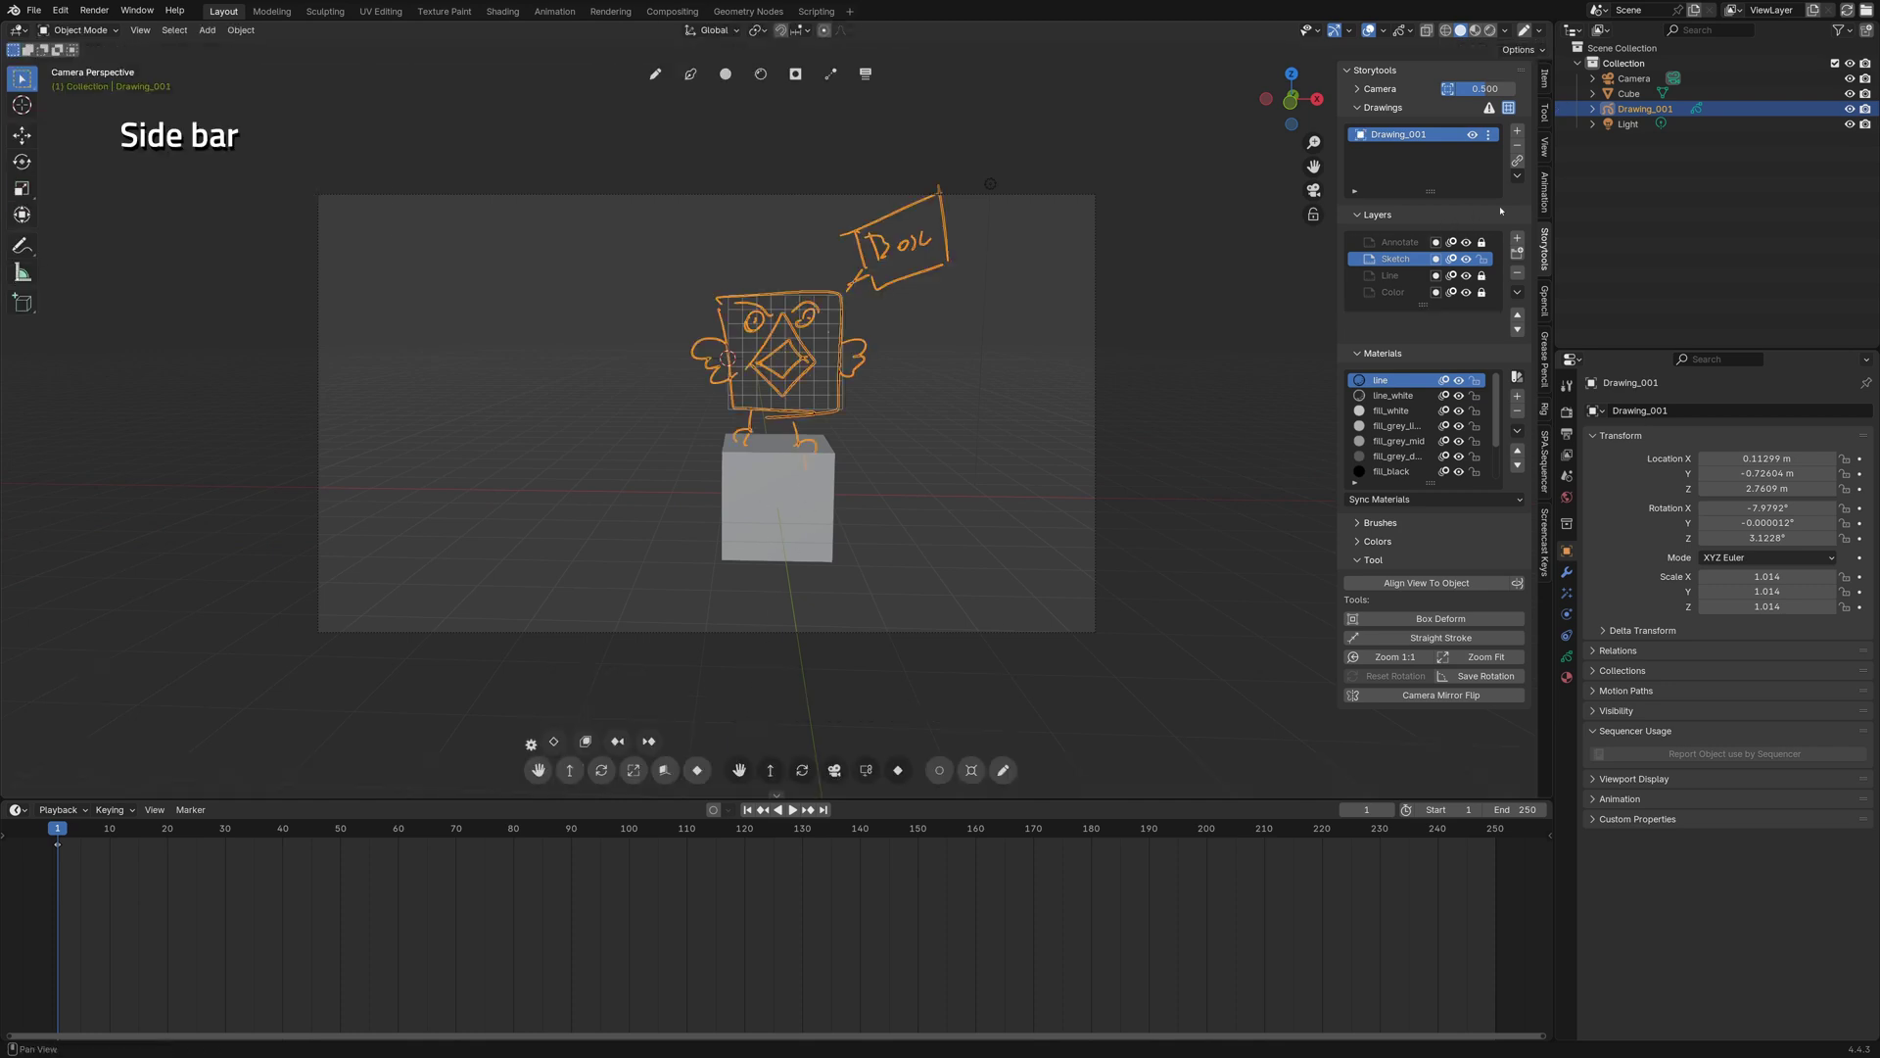
drag(1552, 206, 1854, 207)
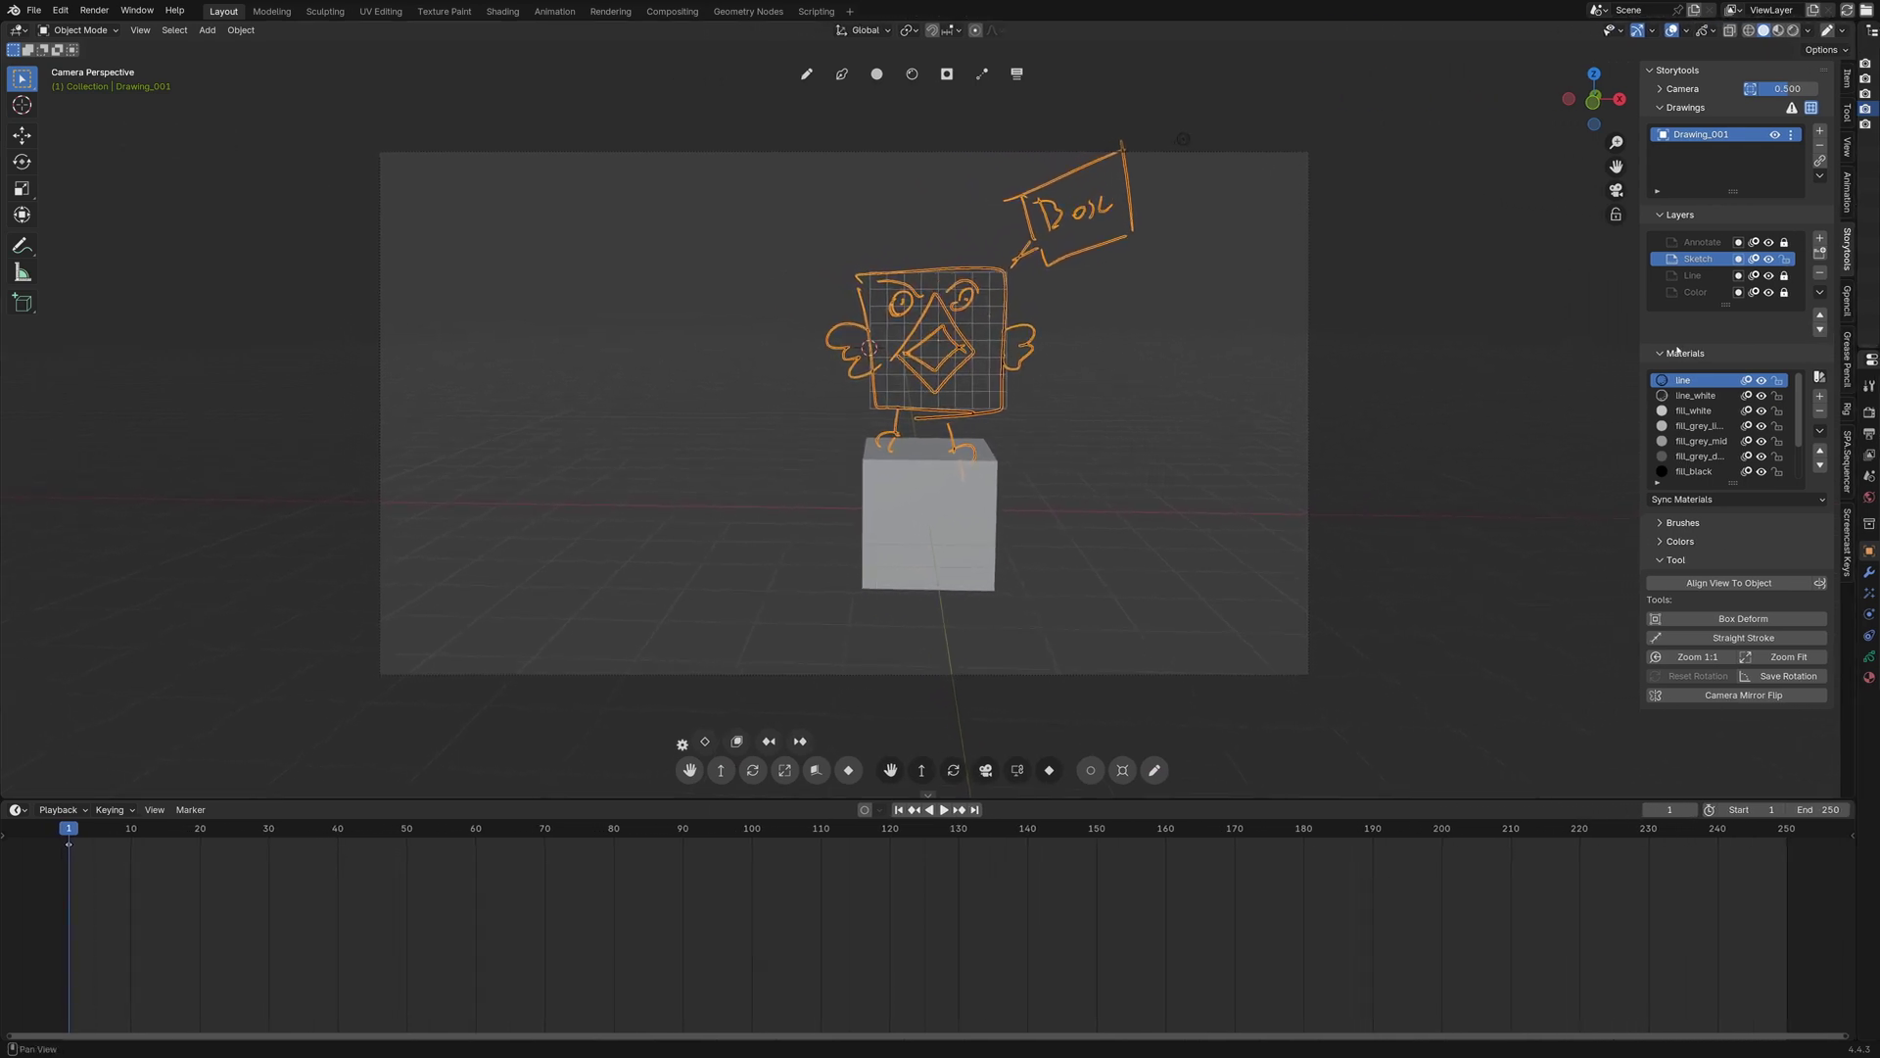
drag(1639, 335, 1580, 340)
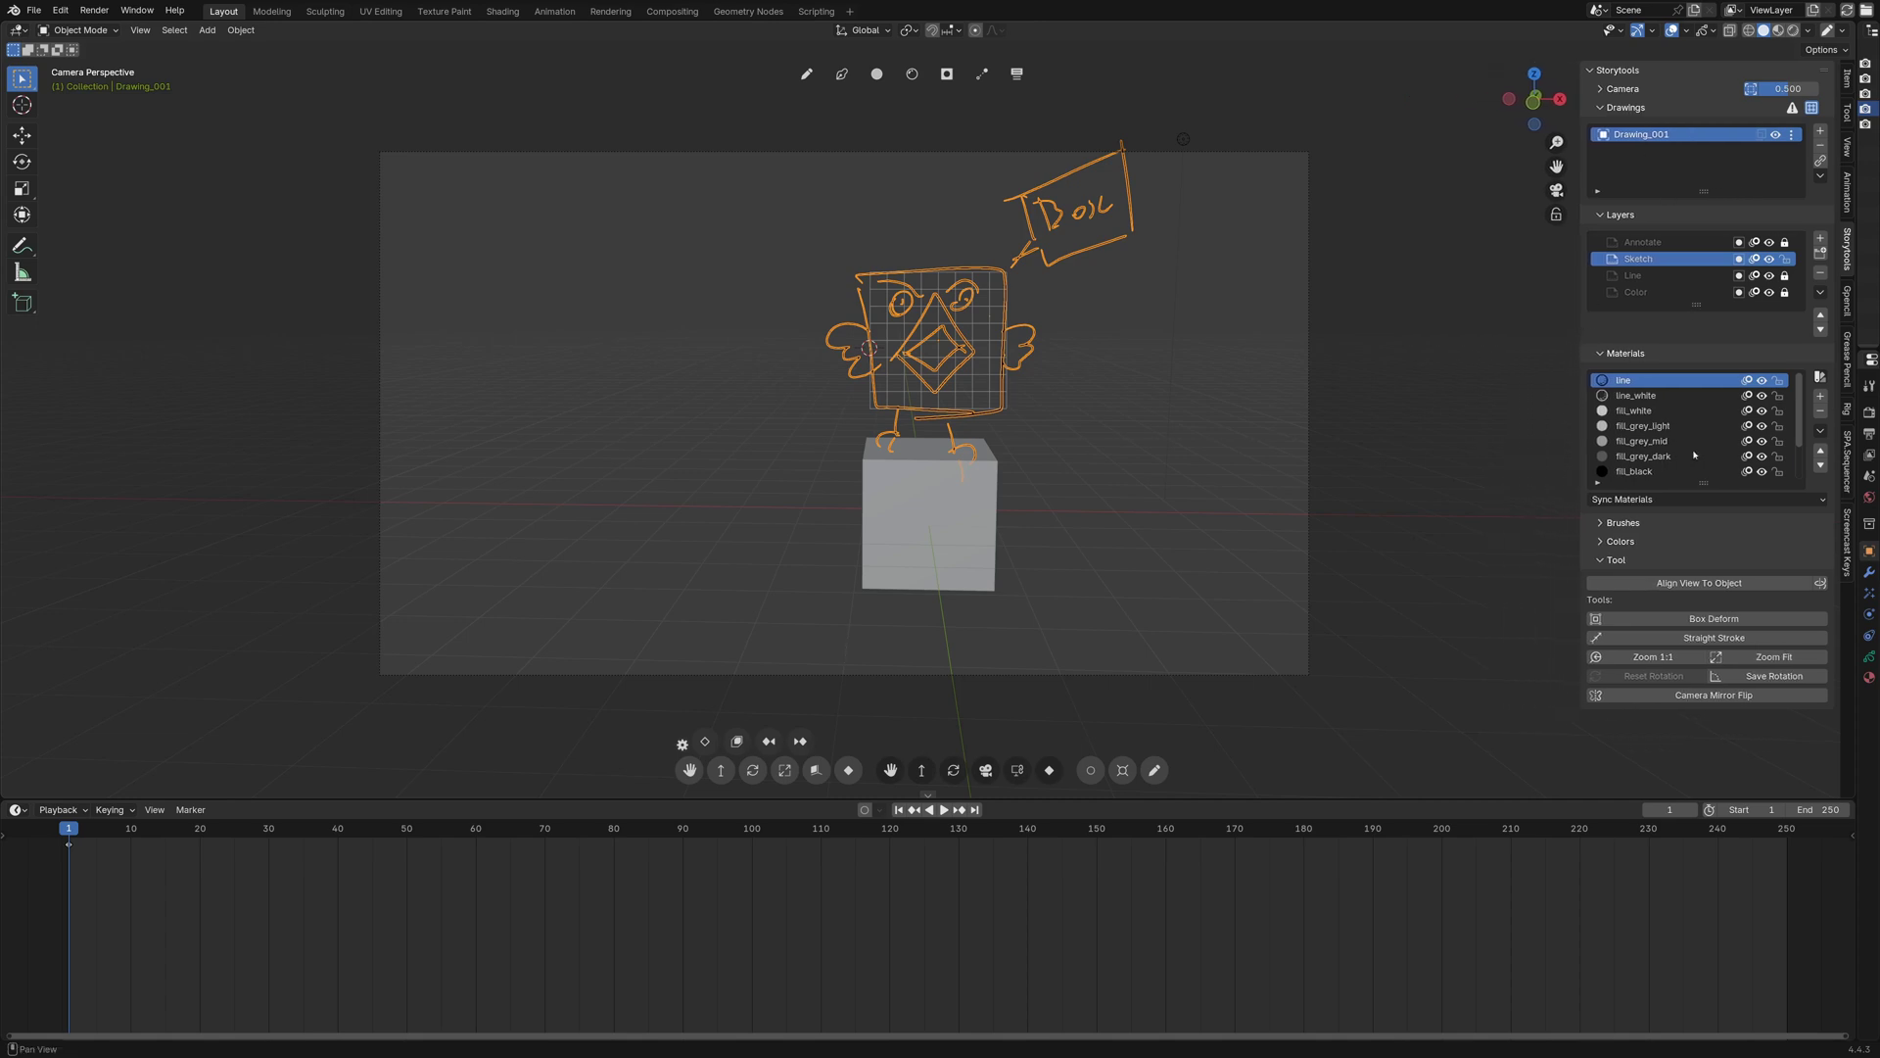
- Expand the sidebar's camera list, set the passepartout opacity to about 0.63, and toggle the passepartout off and back on
click(1603, 88)
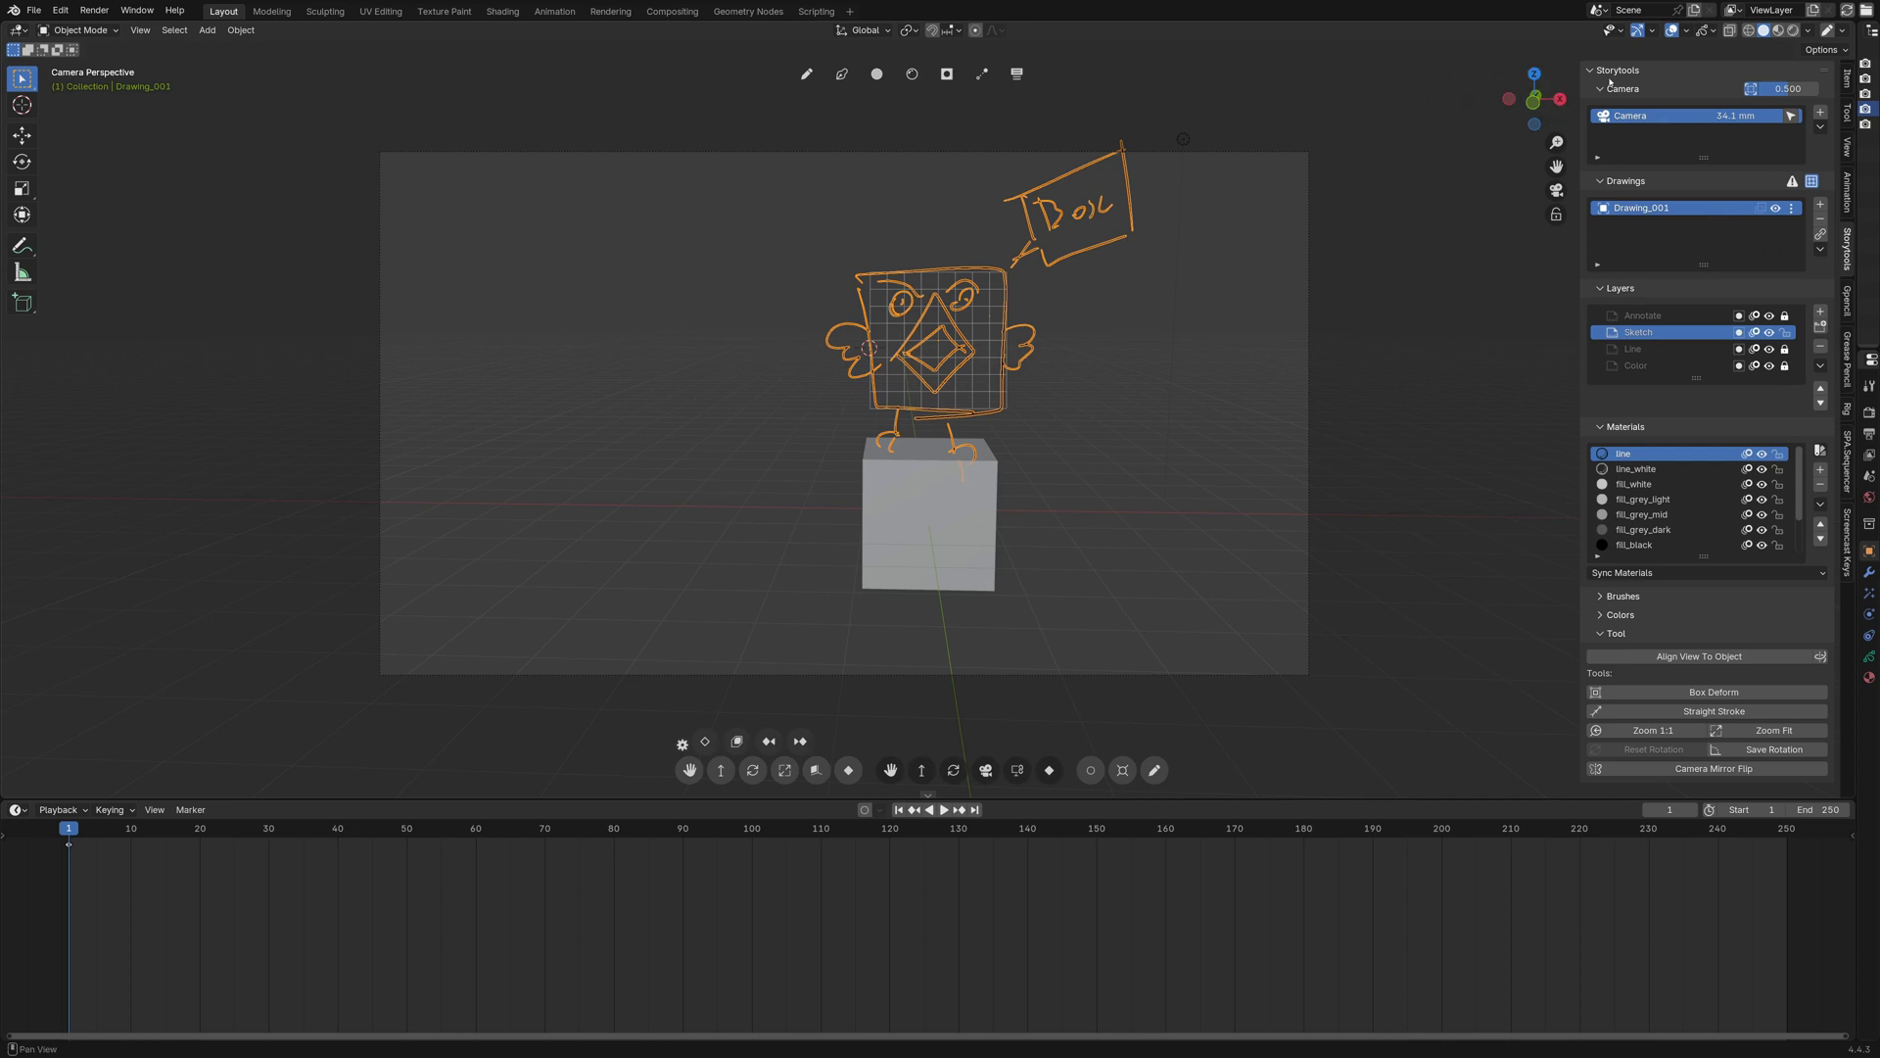
click(1735, 115)
mouse_move(1787, 88)
mouse_down()
mouse_move(1823, 88)
mouse_move(1795, 88)
mouse_up()
click(1751, 89)
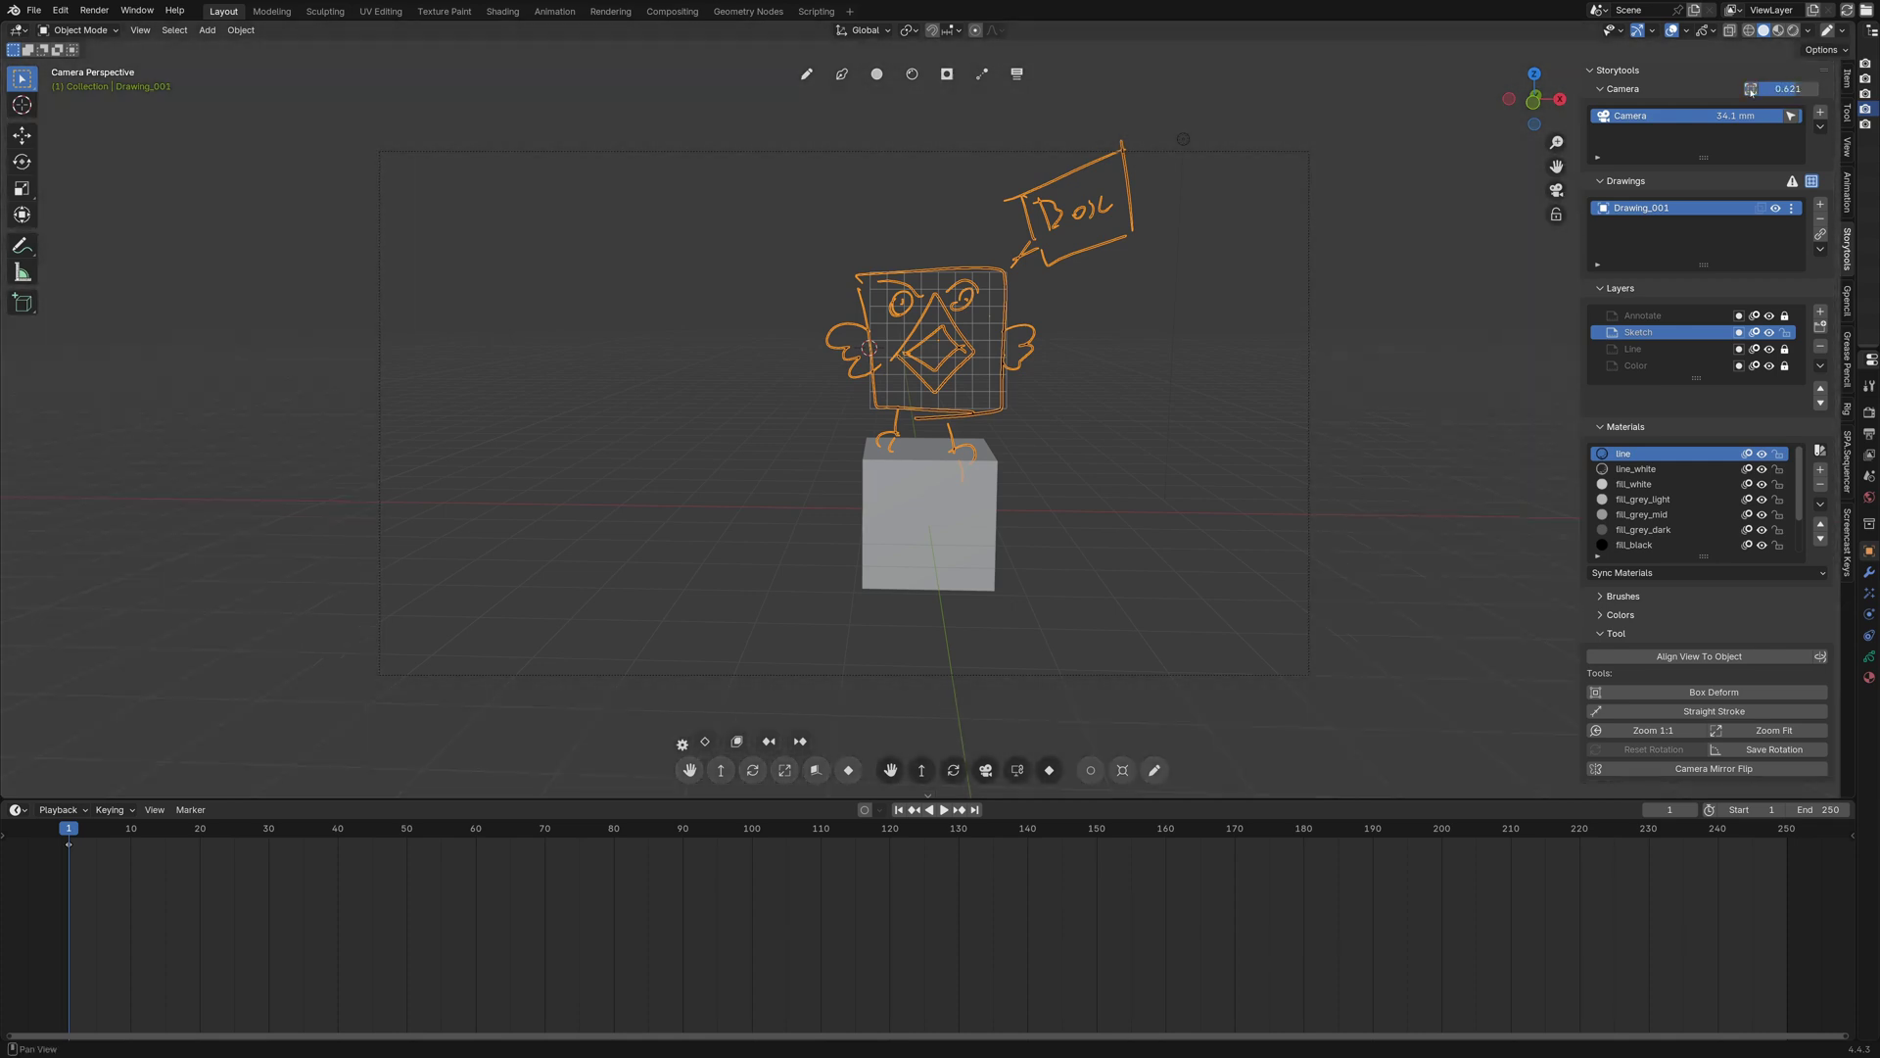
click(1752, 89)
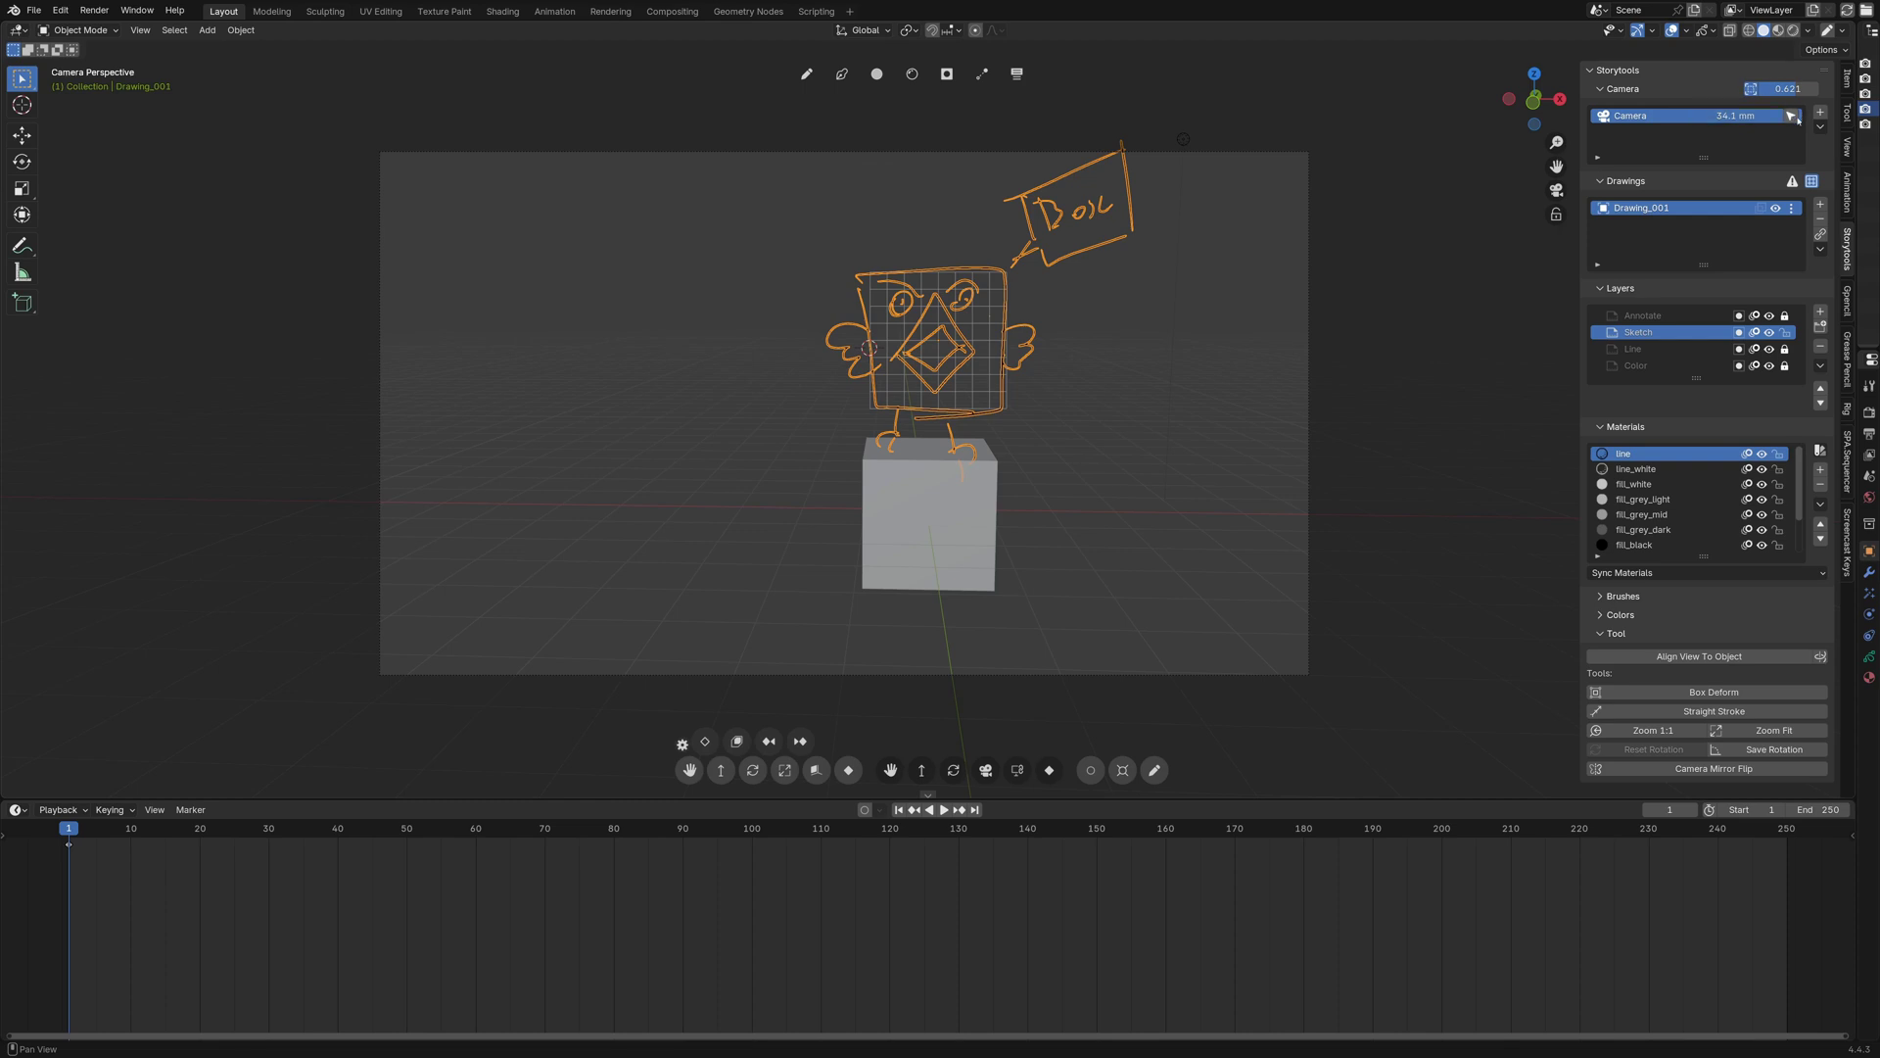
- Set the camera's focal length with the 35 mm preset and collapse the camera list
click(1821, 127)
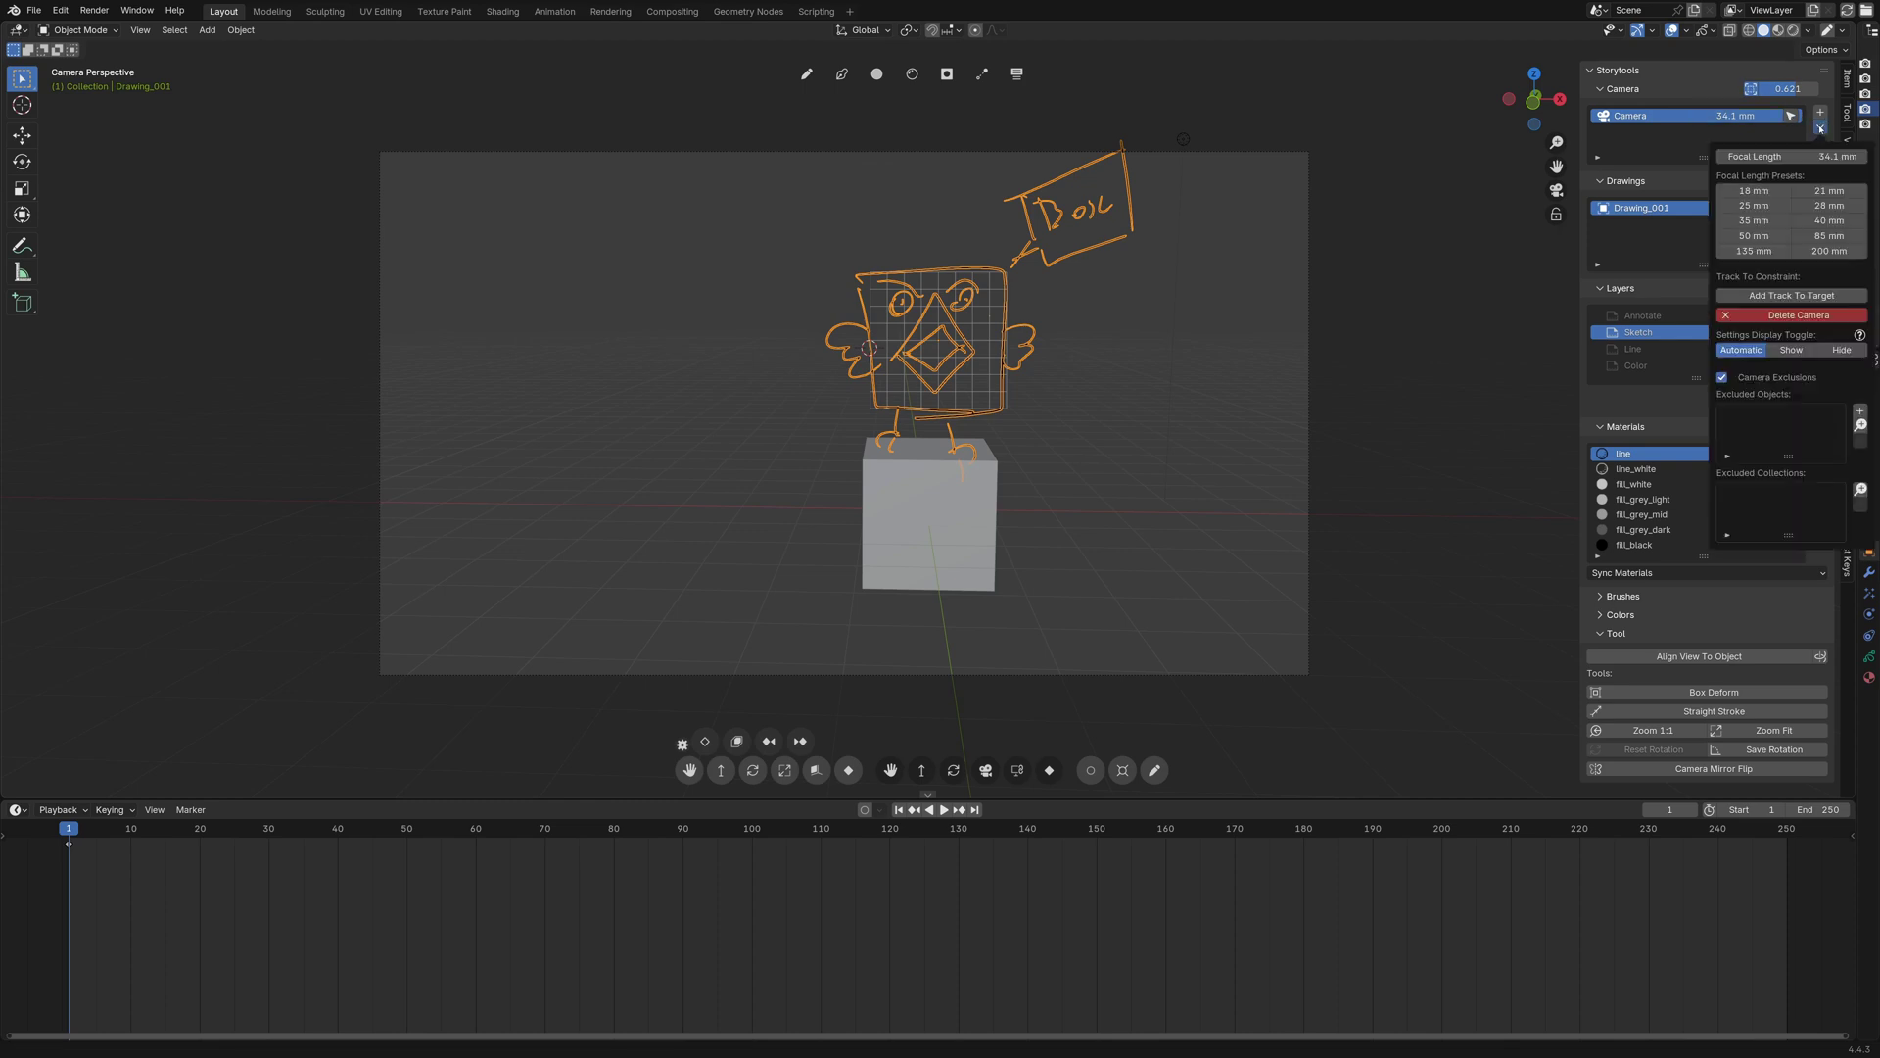
click(1785, 225)
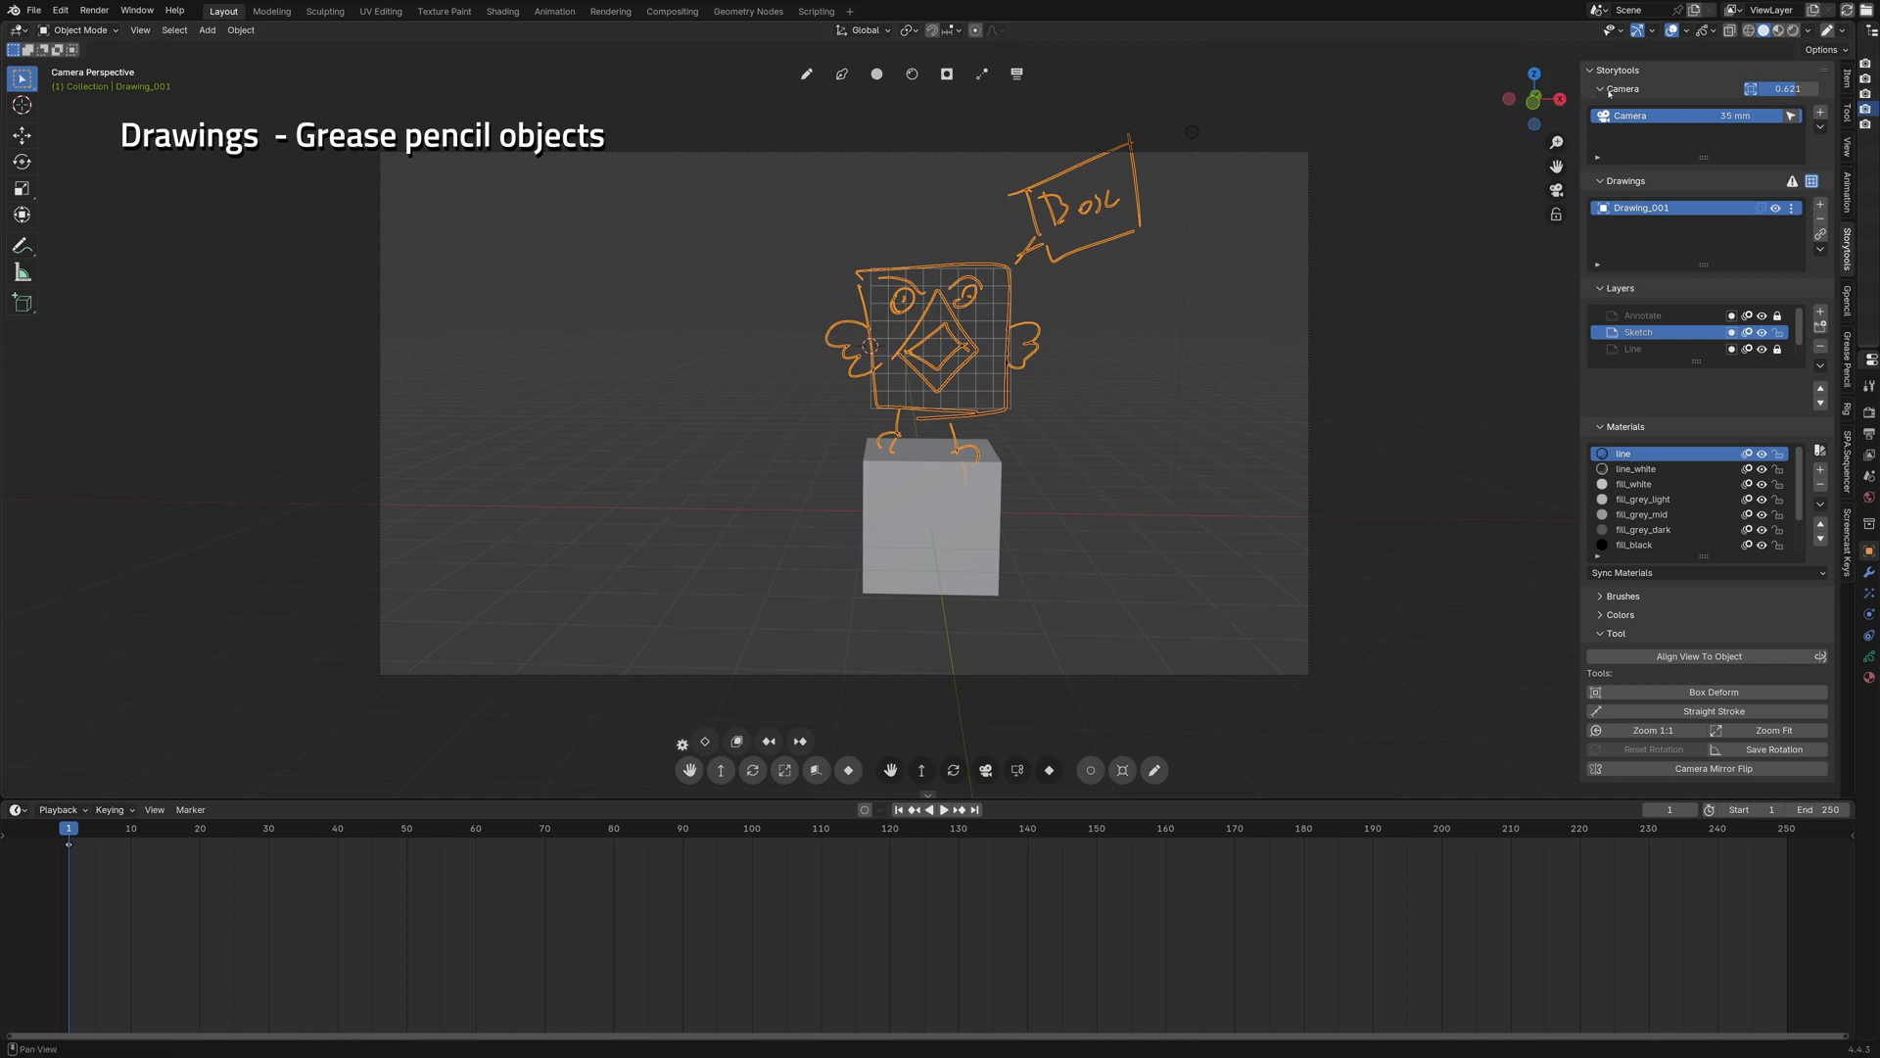
click(1611, 90)
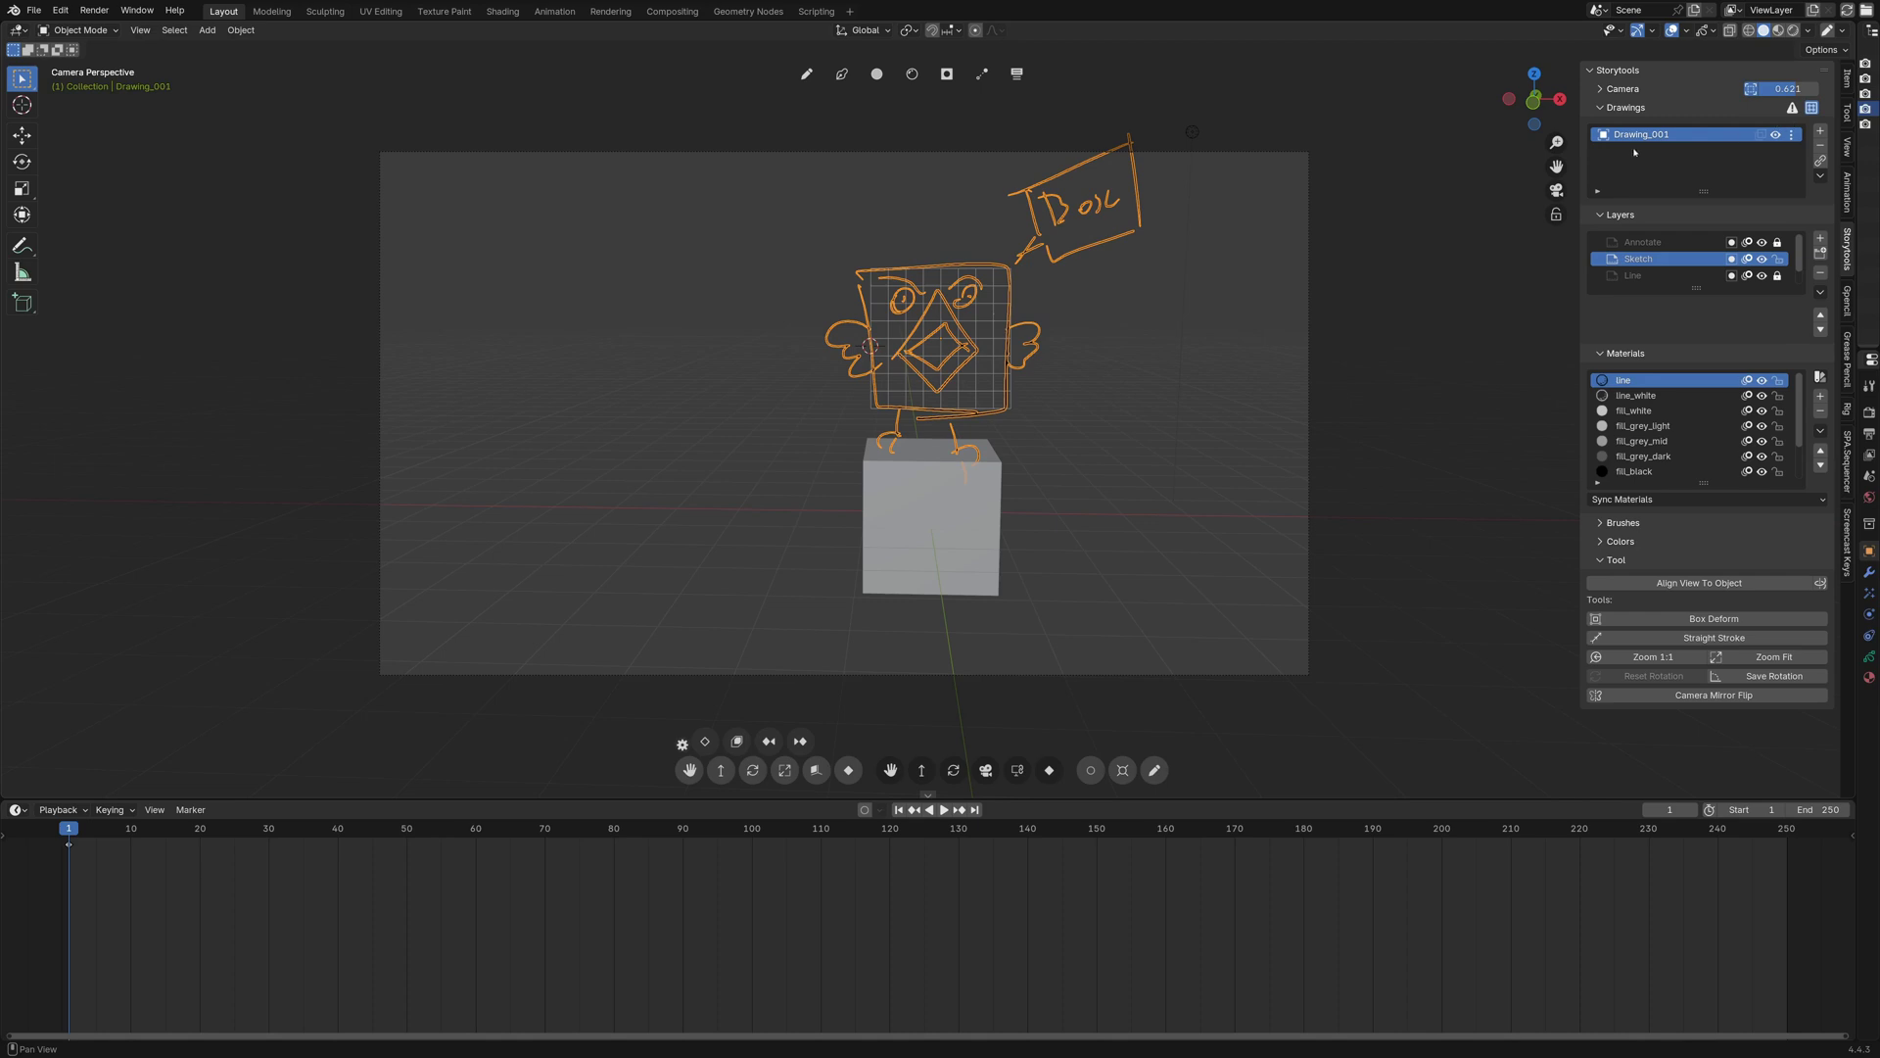
- Create a second drawing with the default settings and pan it to the left of the box character
click(1809, 109)
click(1808, 108)
mouse_move(1792, 109)
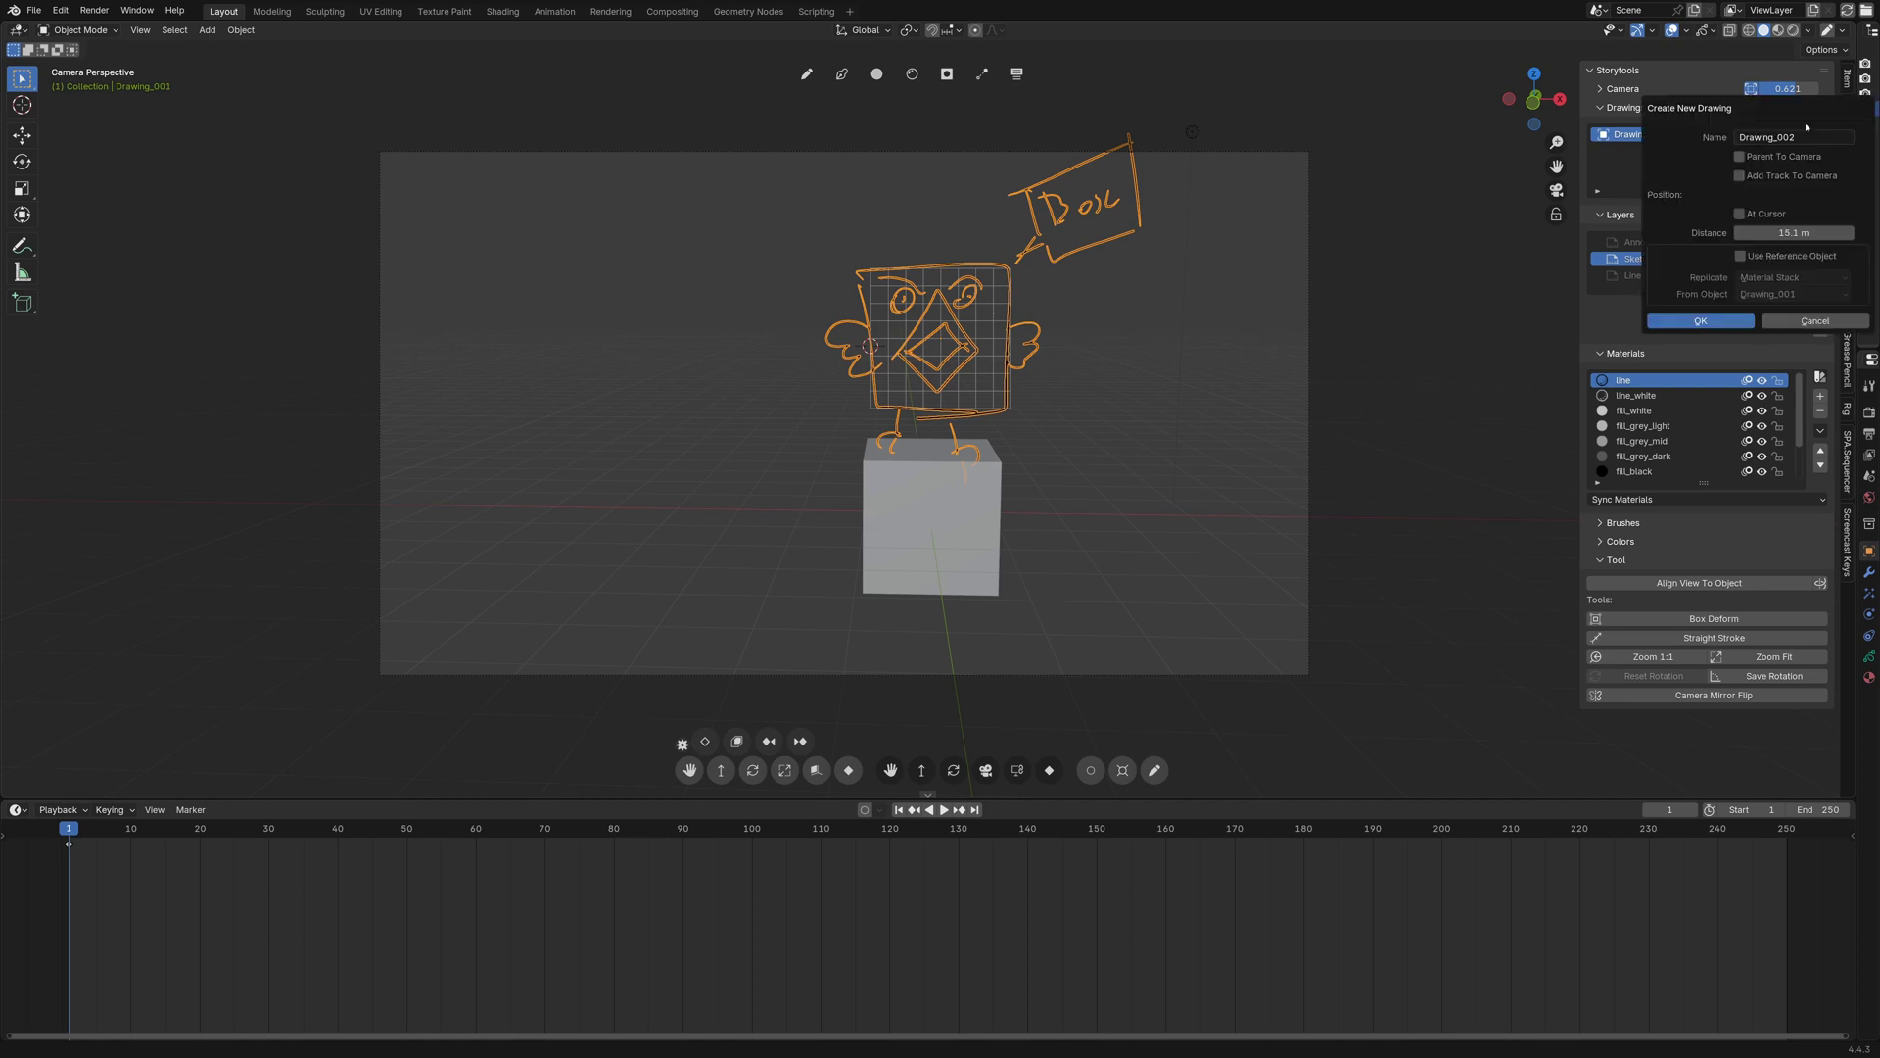
click(1821, 131)
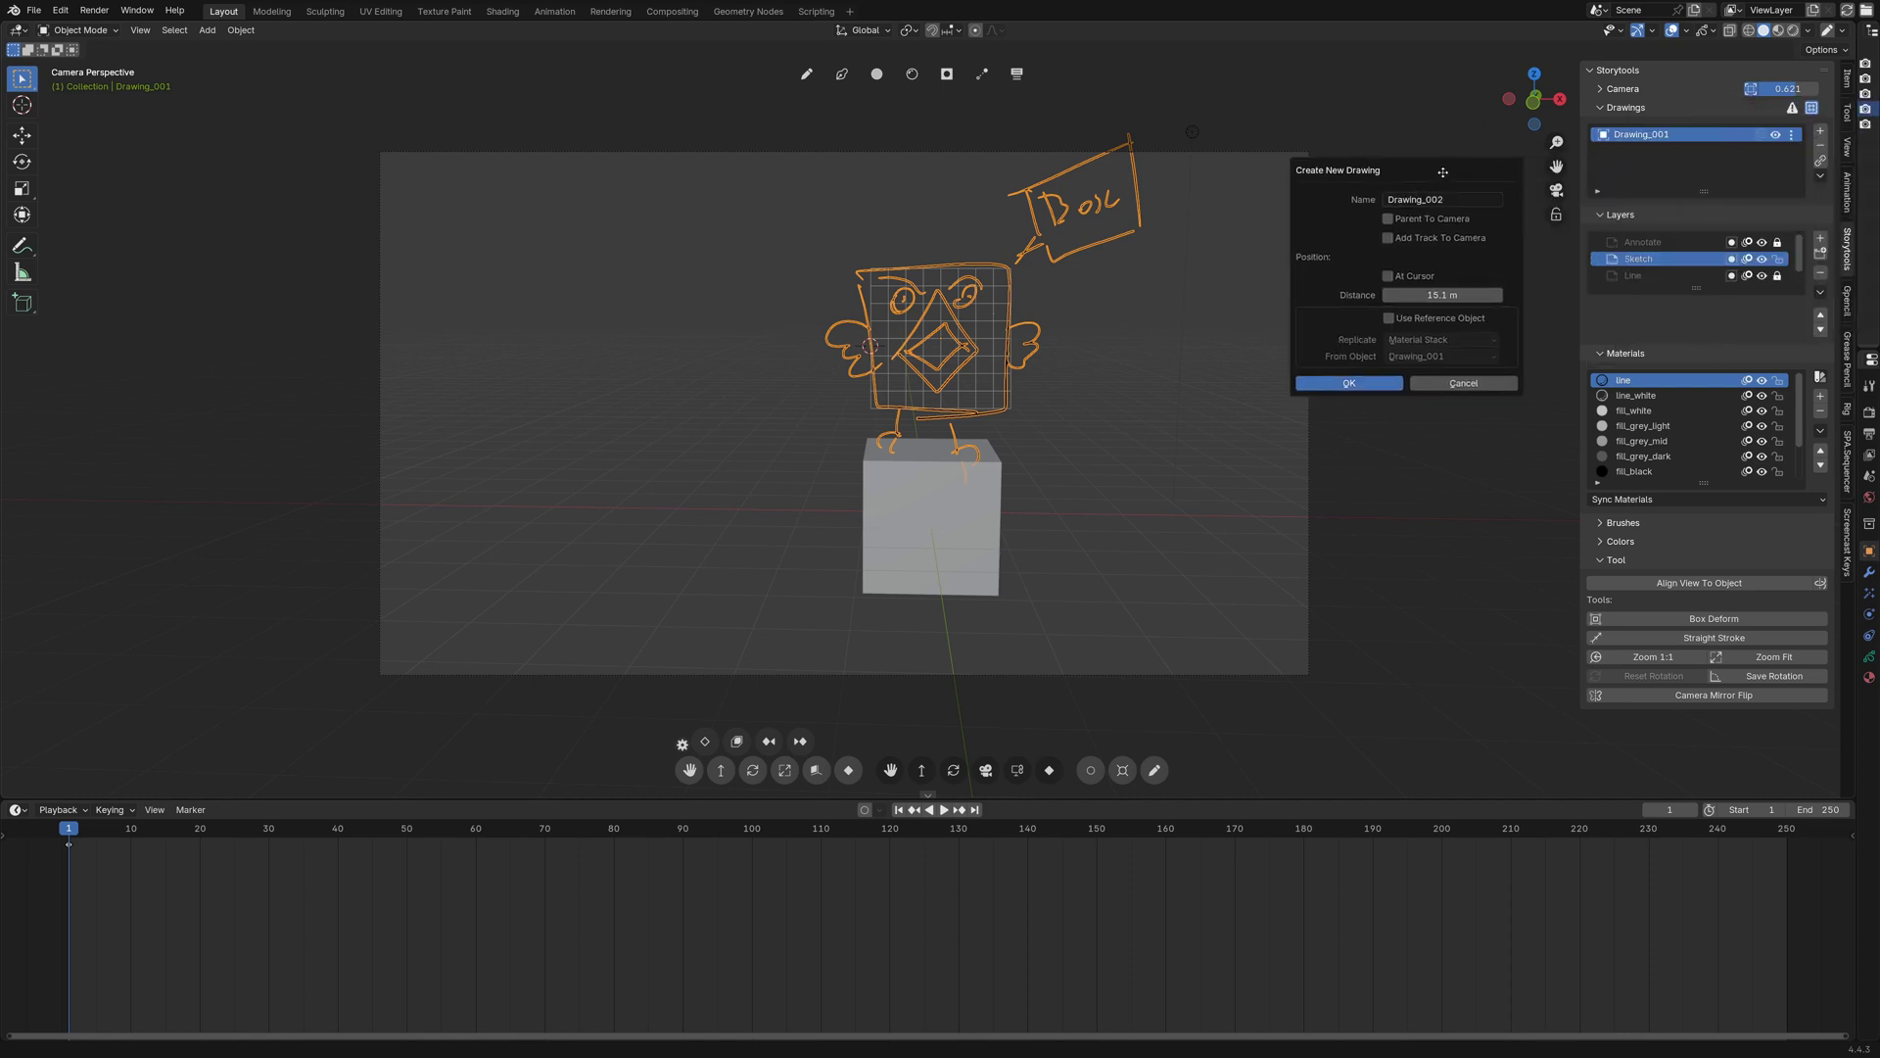
click(1342, 380)
drag(690, 708, 604, 698)
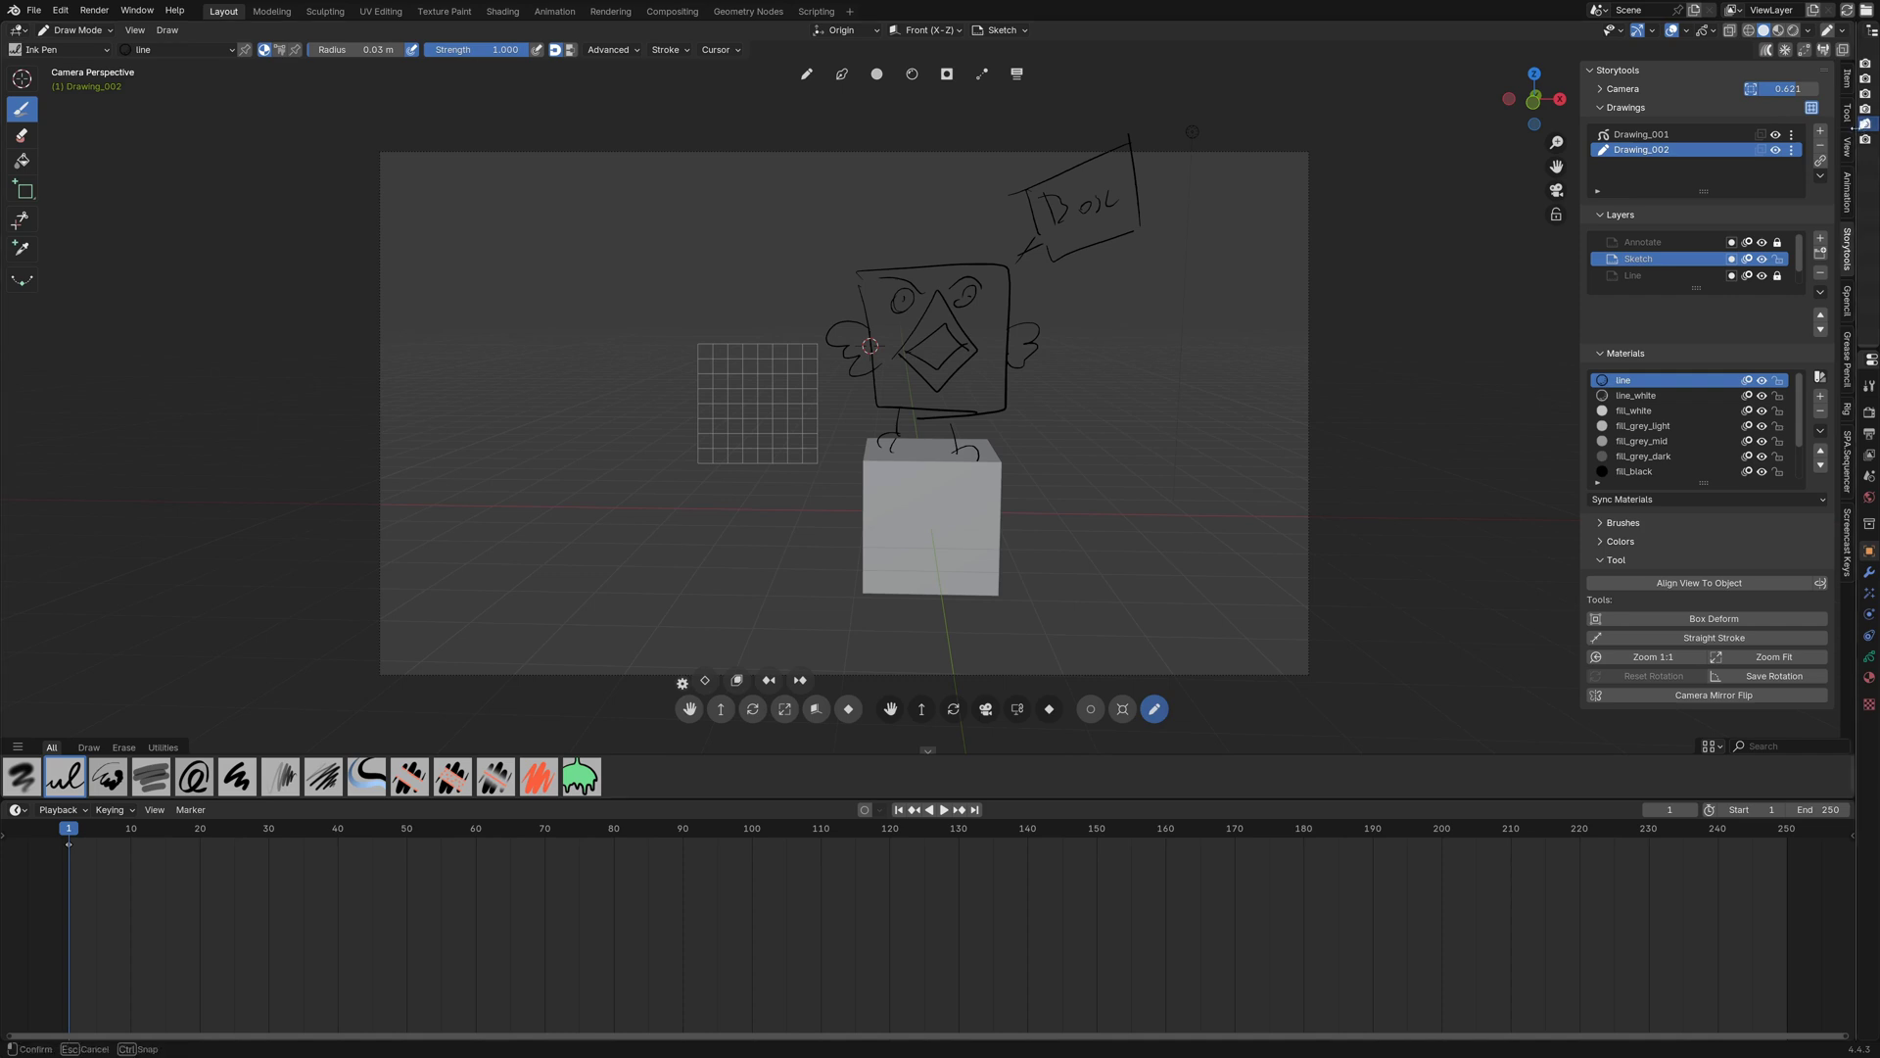
- Widen the outliner area, toggle the visibility of Drawing_002 and Drawing_001 off and on, and narrow the area again
drag(1855, 440, 1655, 441)
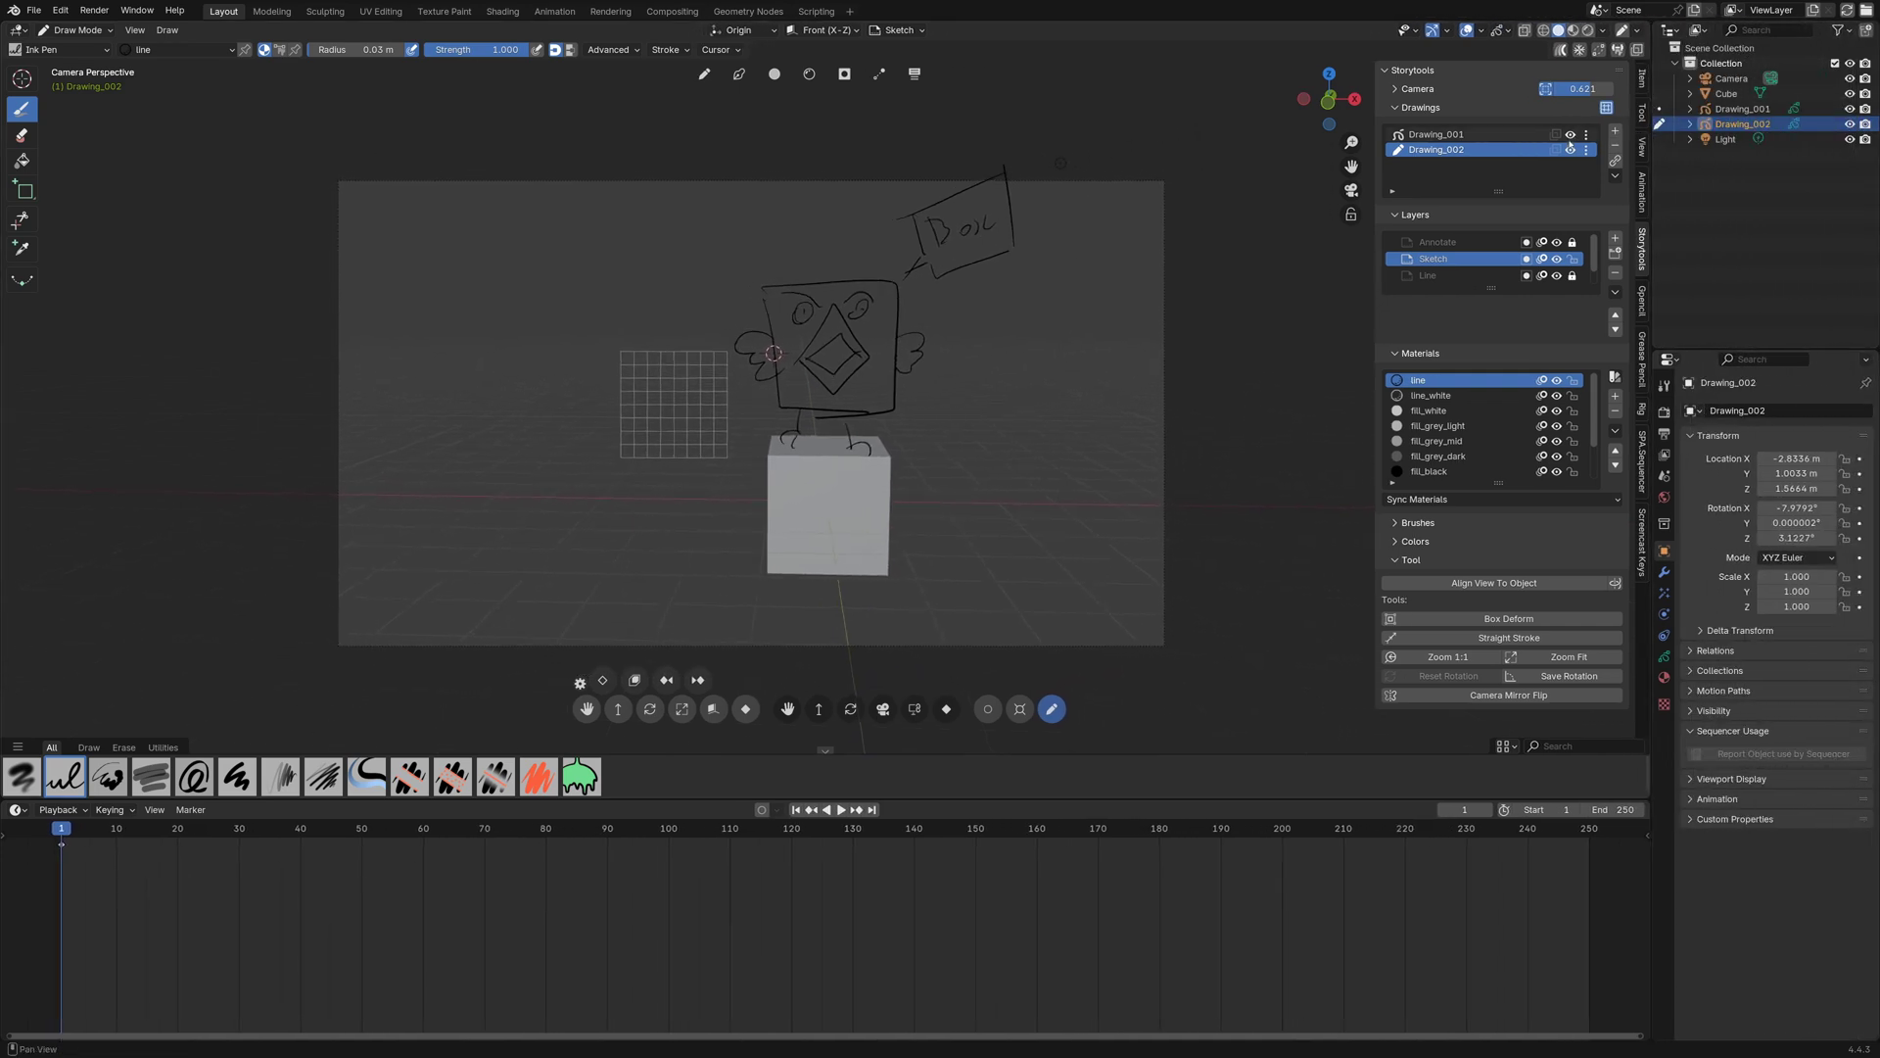
click(1570, 149)
click(1570, 150)
click(1570, 134)
click(1570, 135)
drag(1653, 127, 1856, 127)
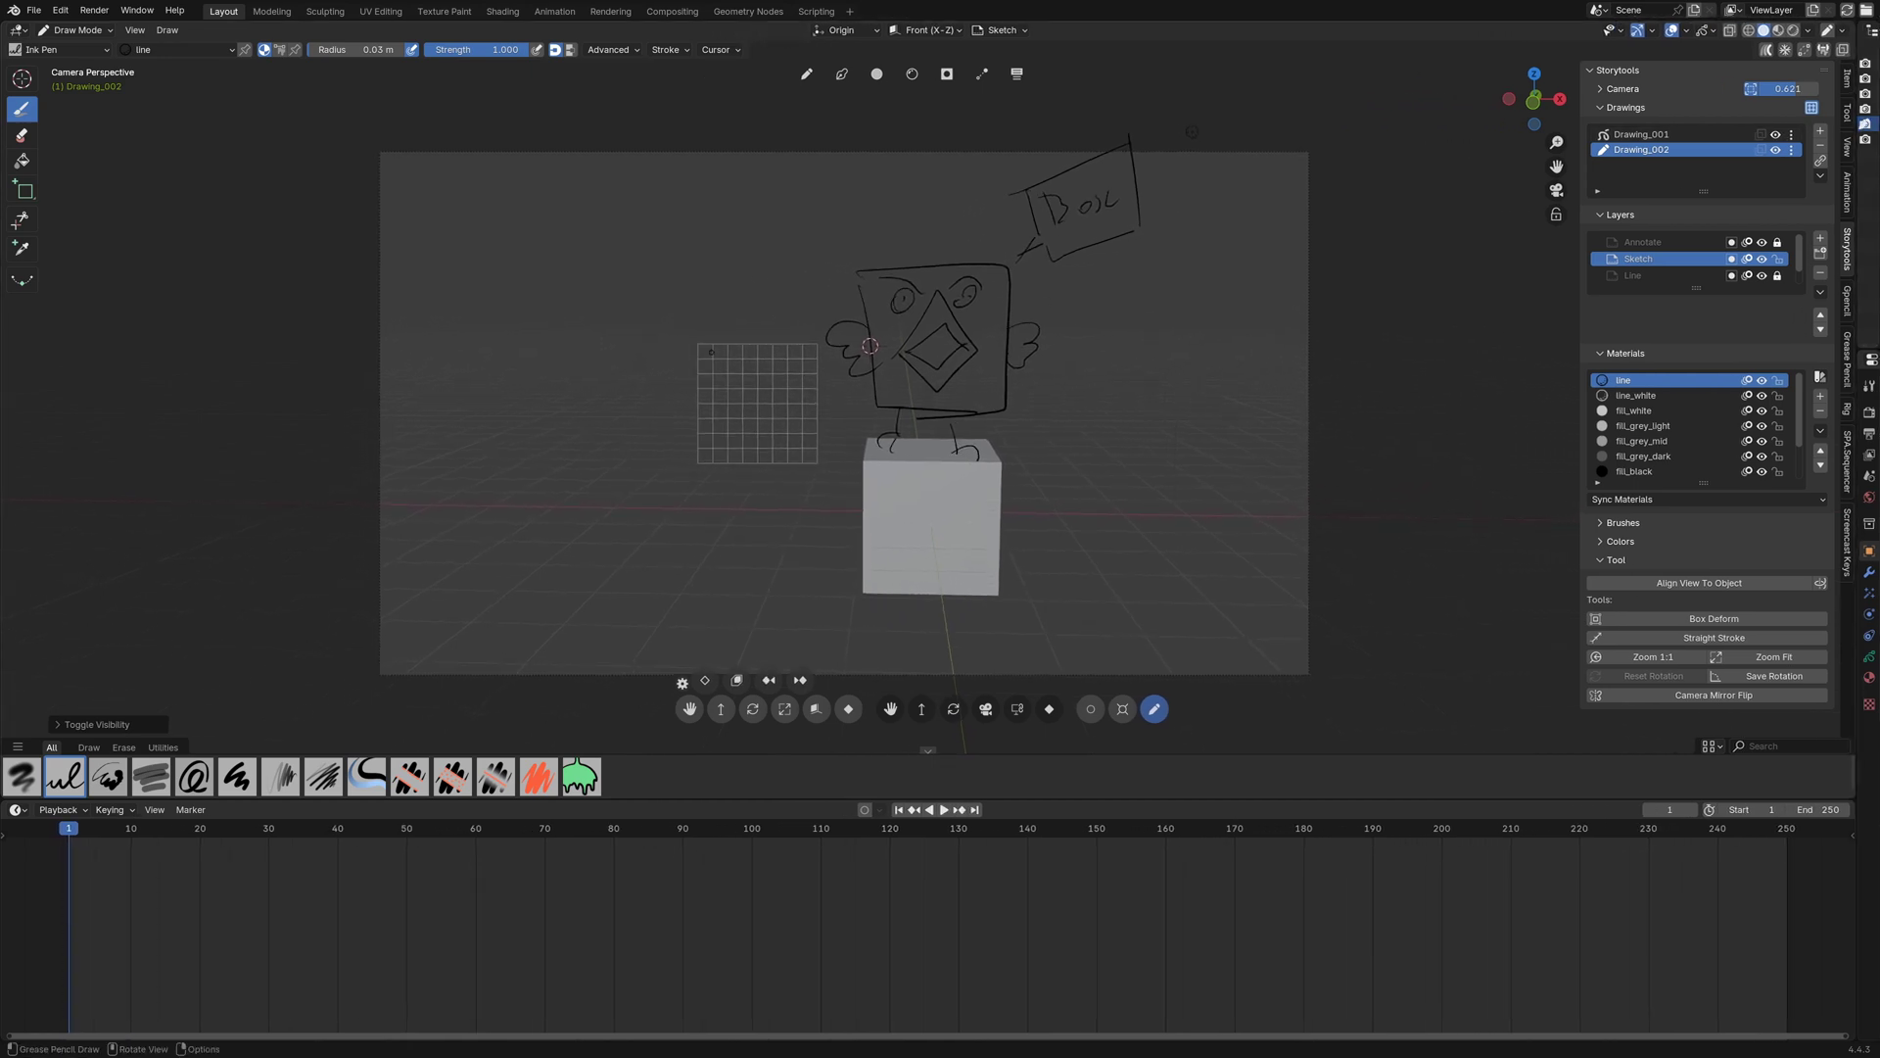
- Narrow the Storytools sidebar and switch the active drawing between Drawing_001 and Drawing_002 while staying in Draw Mode
click(1813, 142)
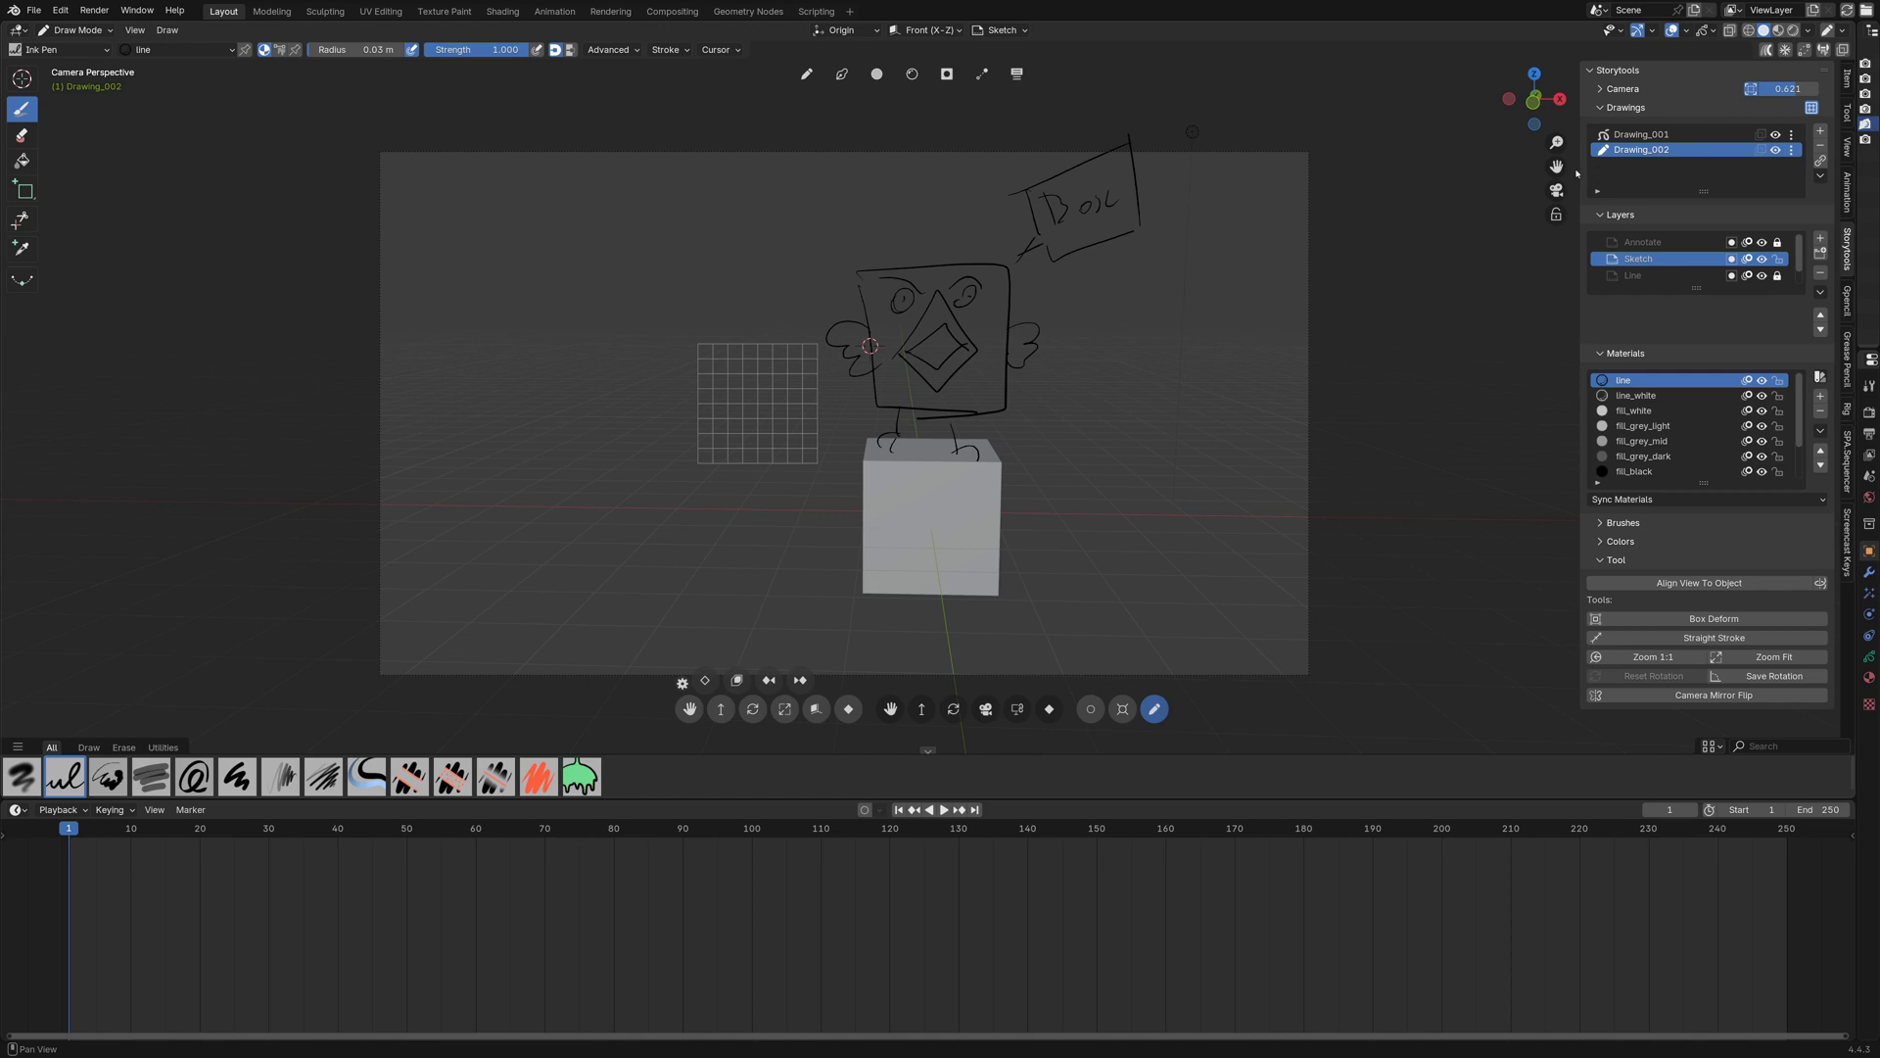
drag(1580, 173, 1638, 176)
click(1697, 136)
click(1675, 153)
click(1697, 135)
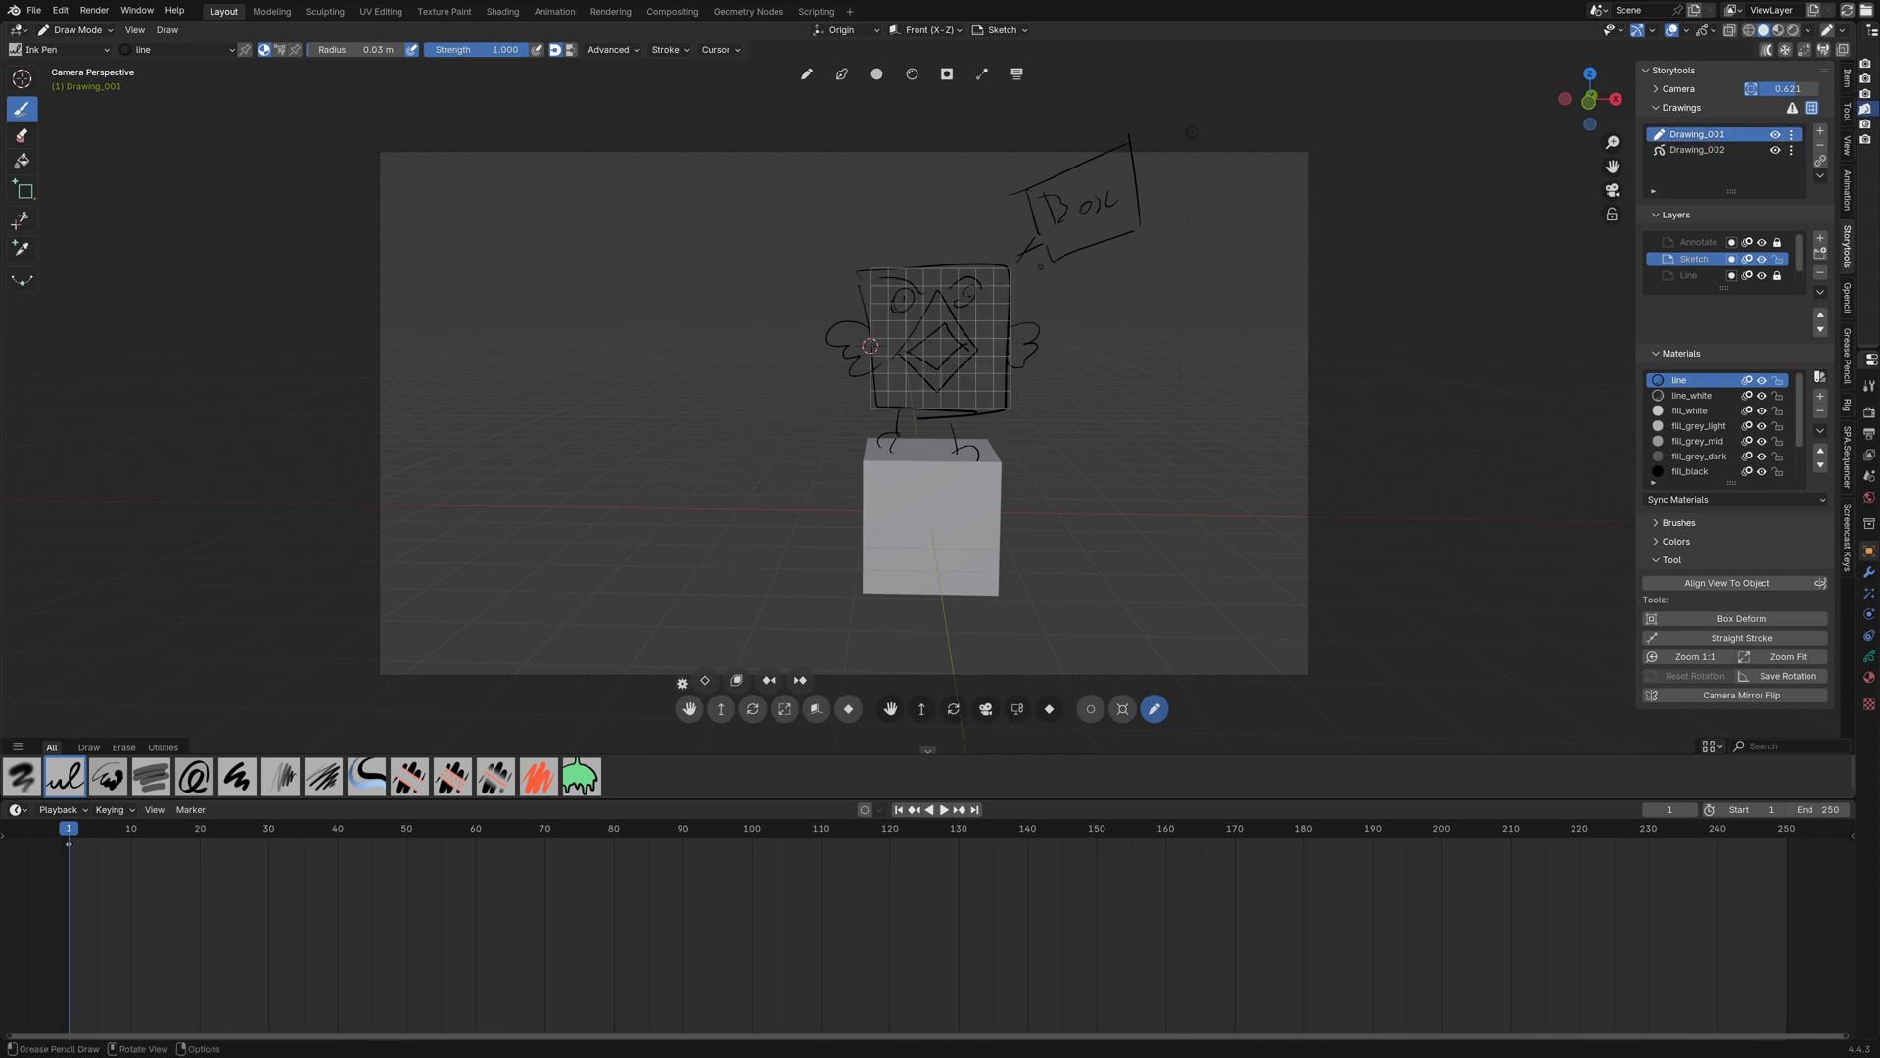
click(1697, 150)
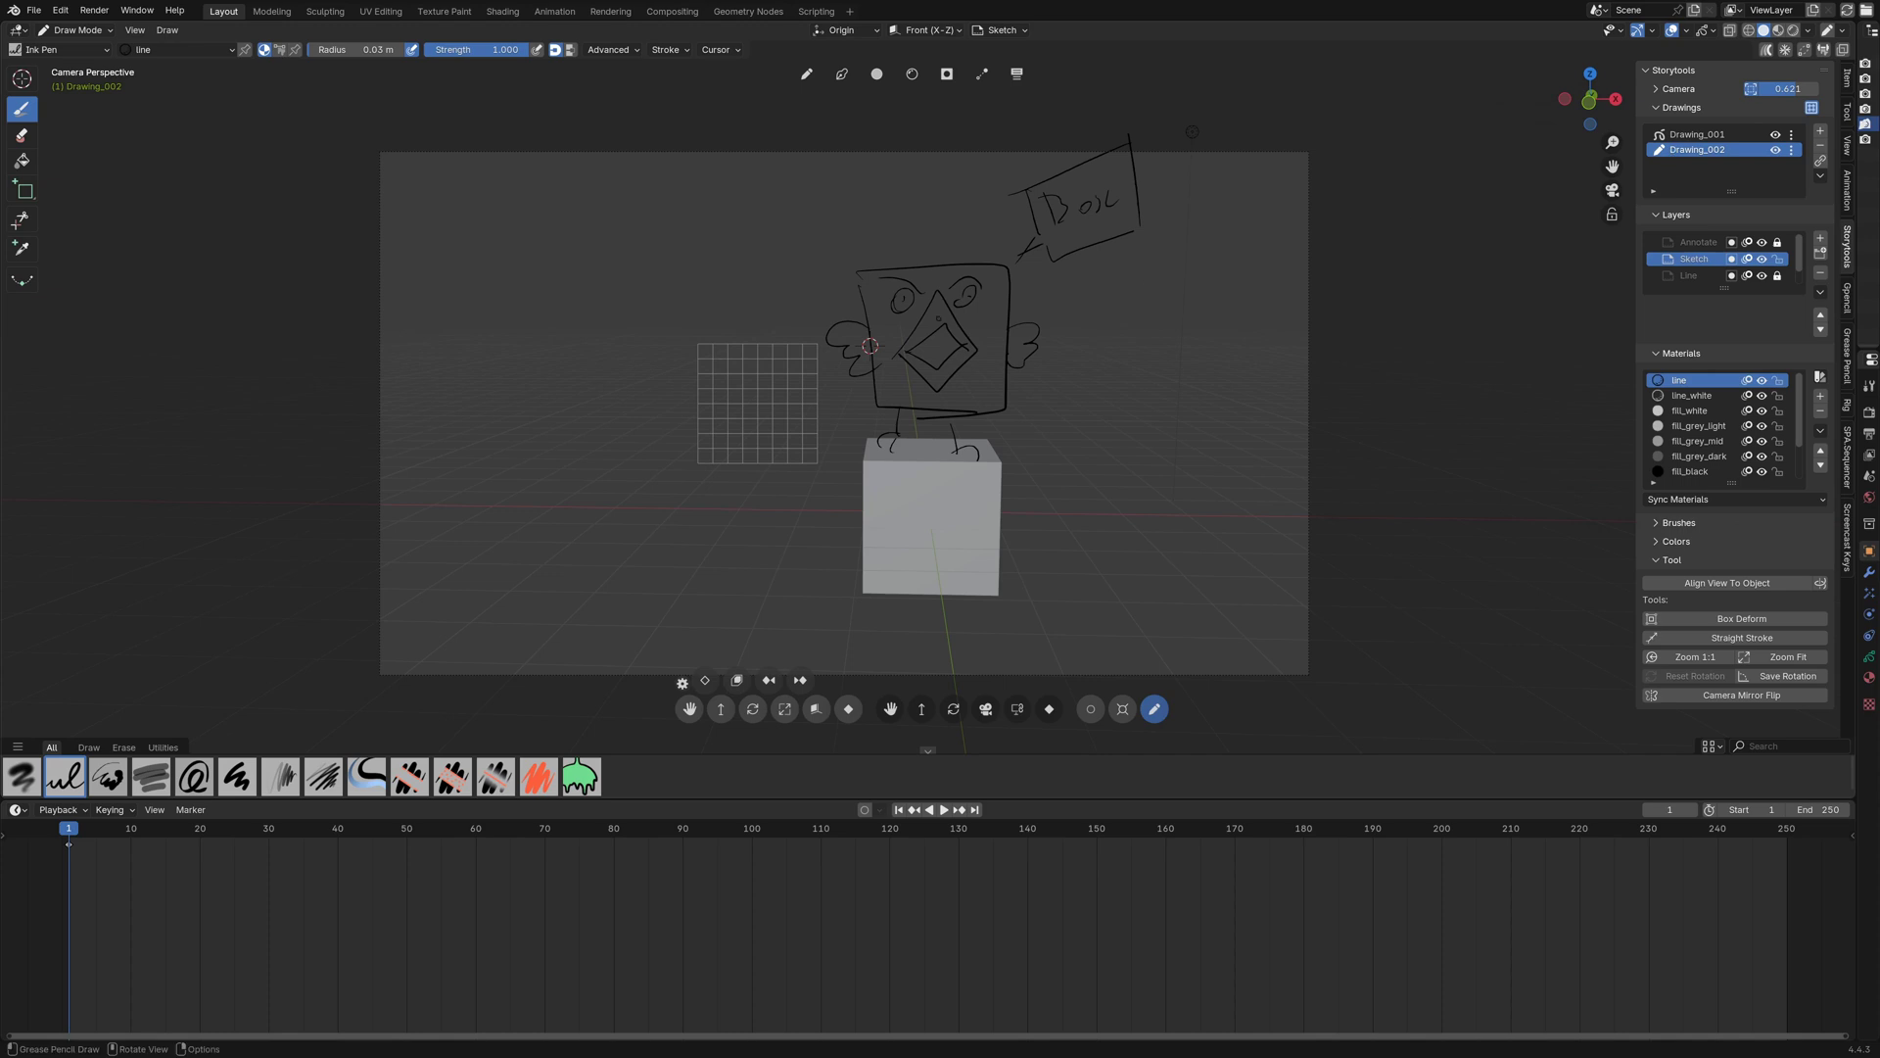
- Switch between the two drawings in Edit Mode and Object Mode, leaving Drawing_001 active in Object Mode
key(Tab)
click(1697, 135)
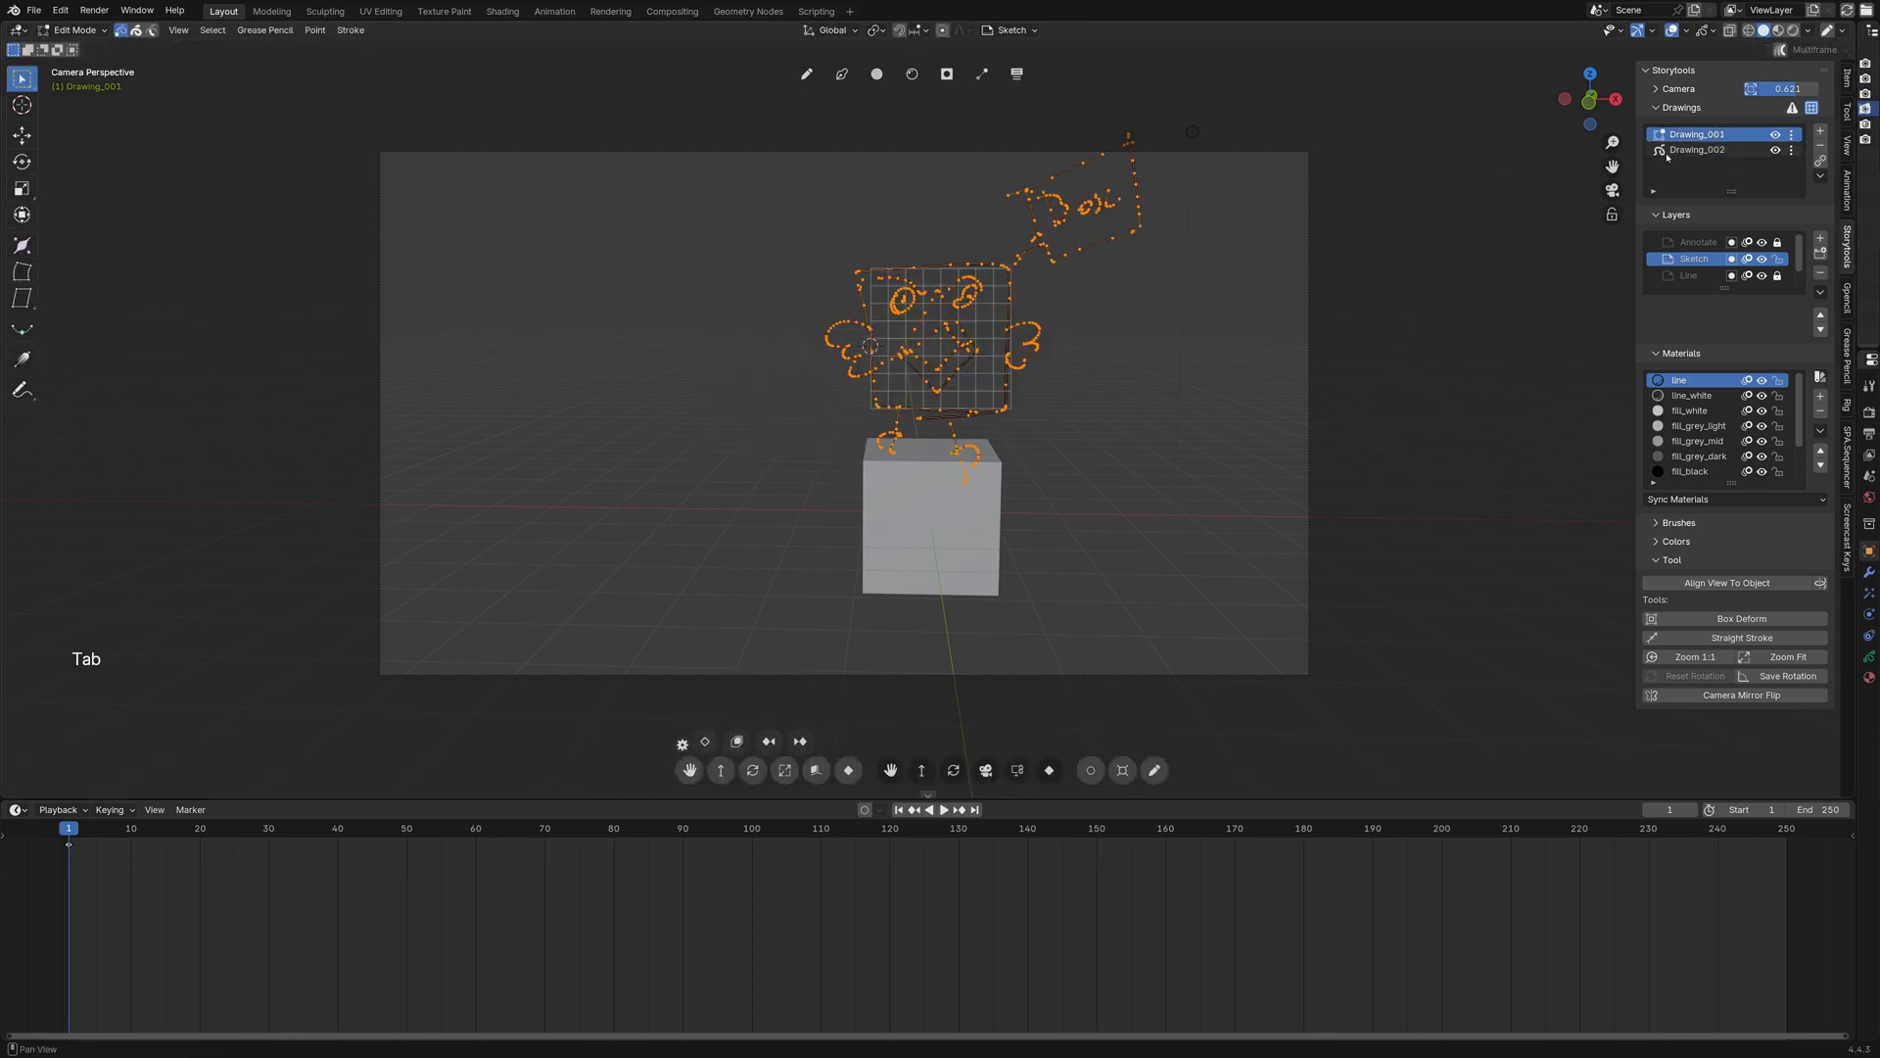
click(1693, 150)
click(1682, 137)
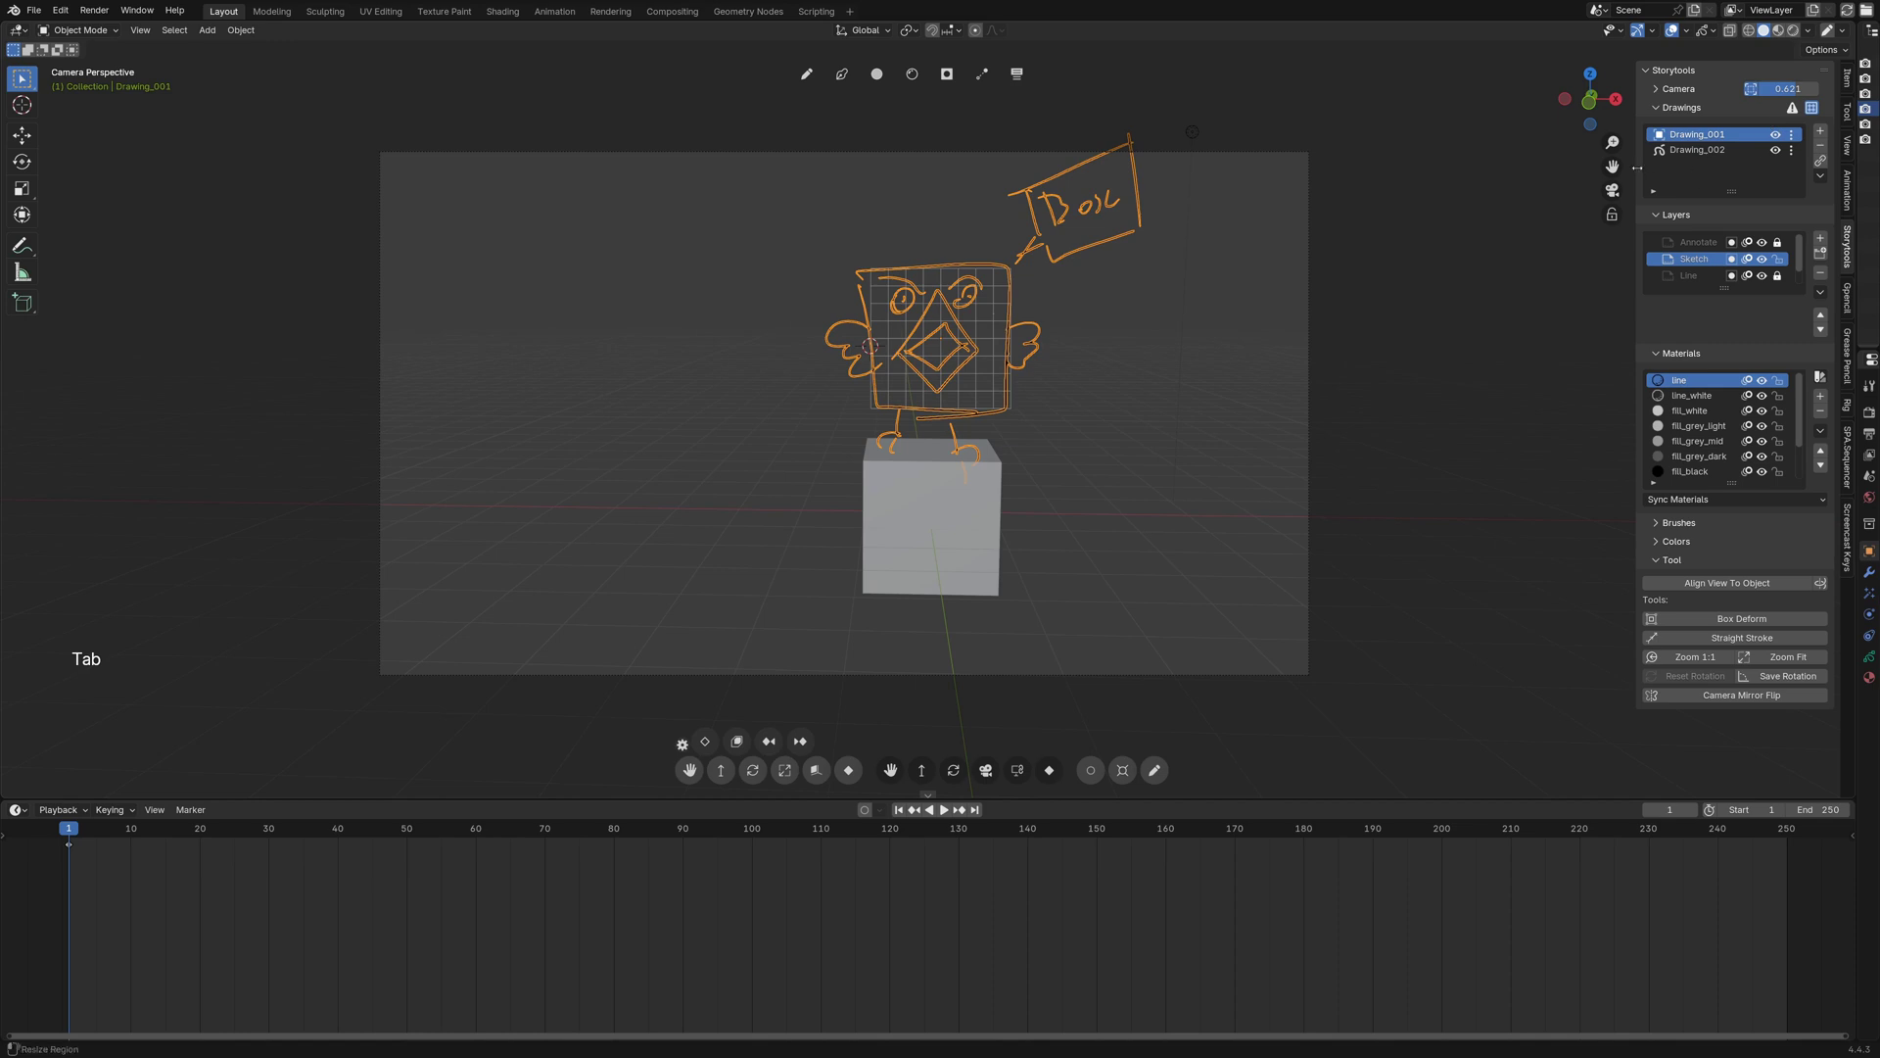
- Widen the sidebar, enlarge the layer list to fit all four layers, and look through the material list
drag(1638, 167, 1652, 169)
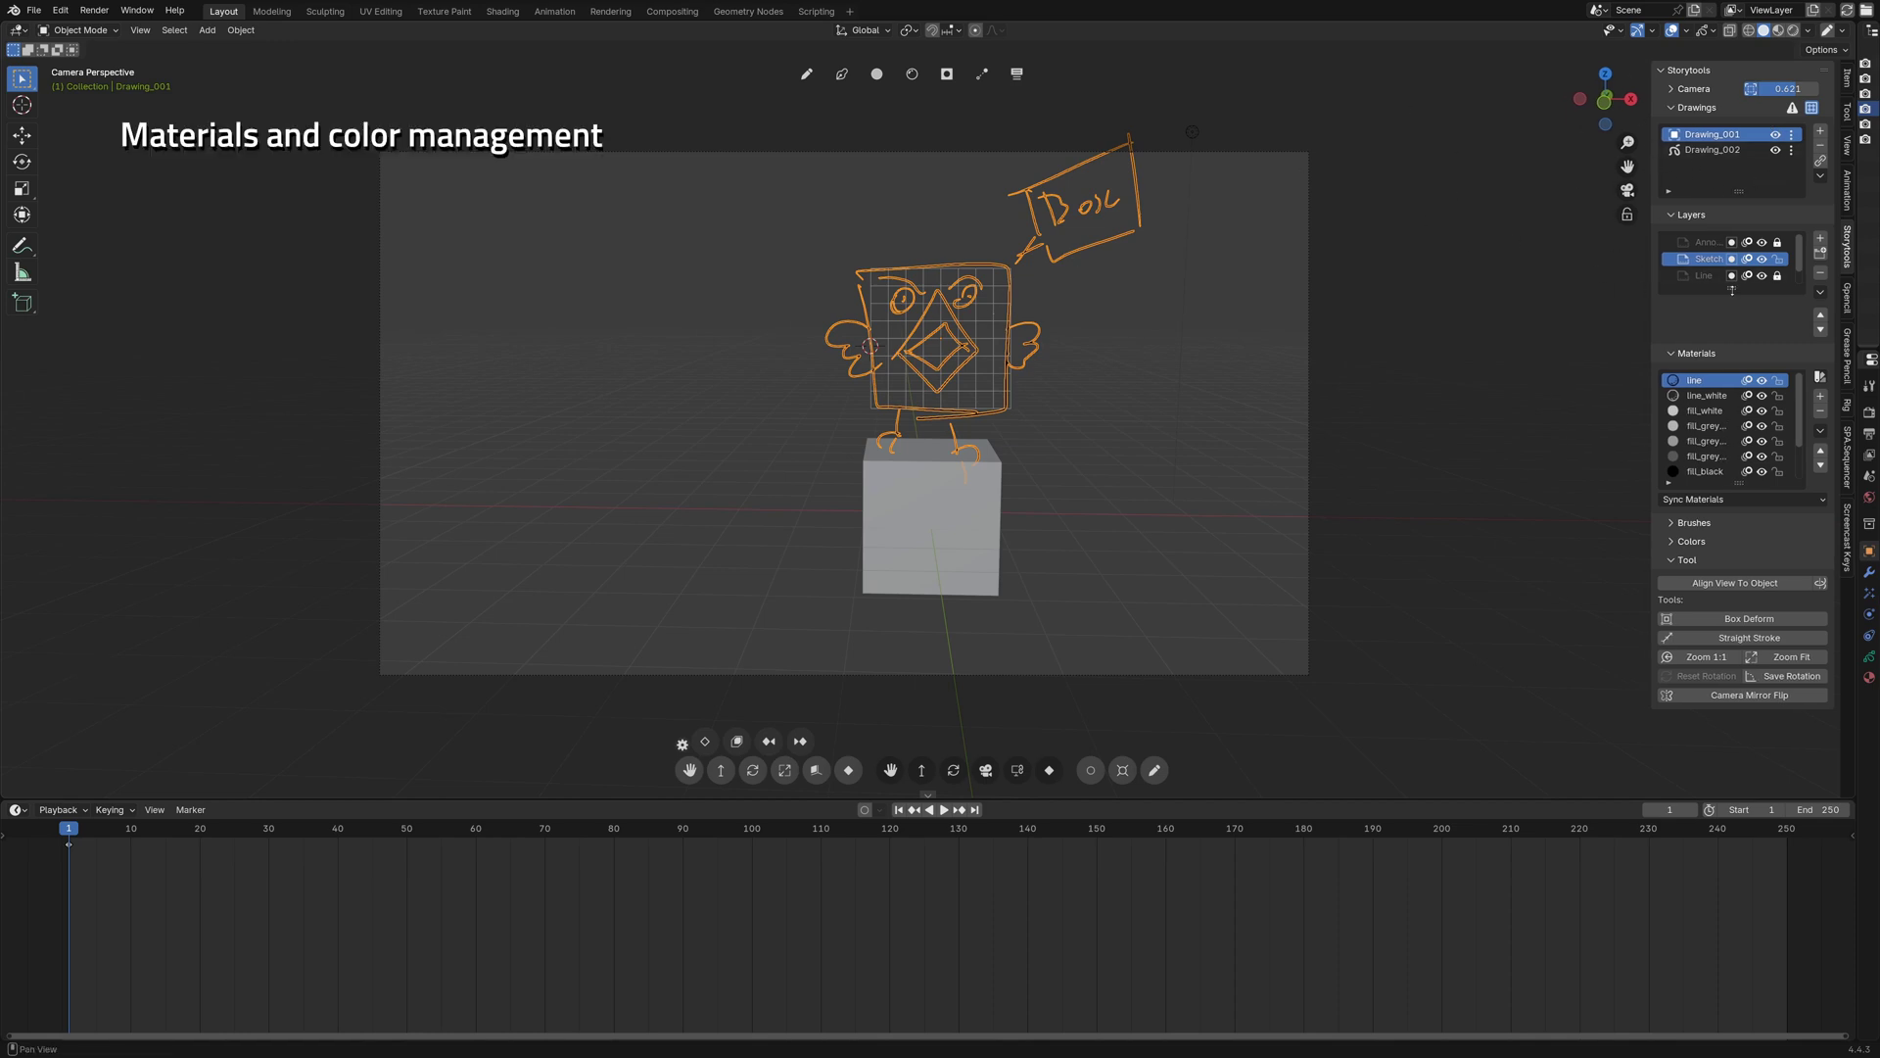
drag(1735, 288, 1575, 299)
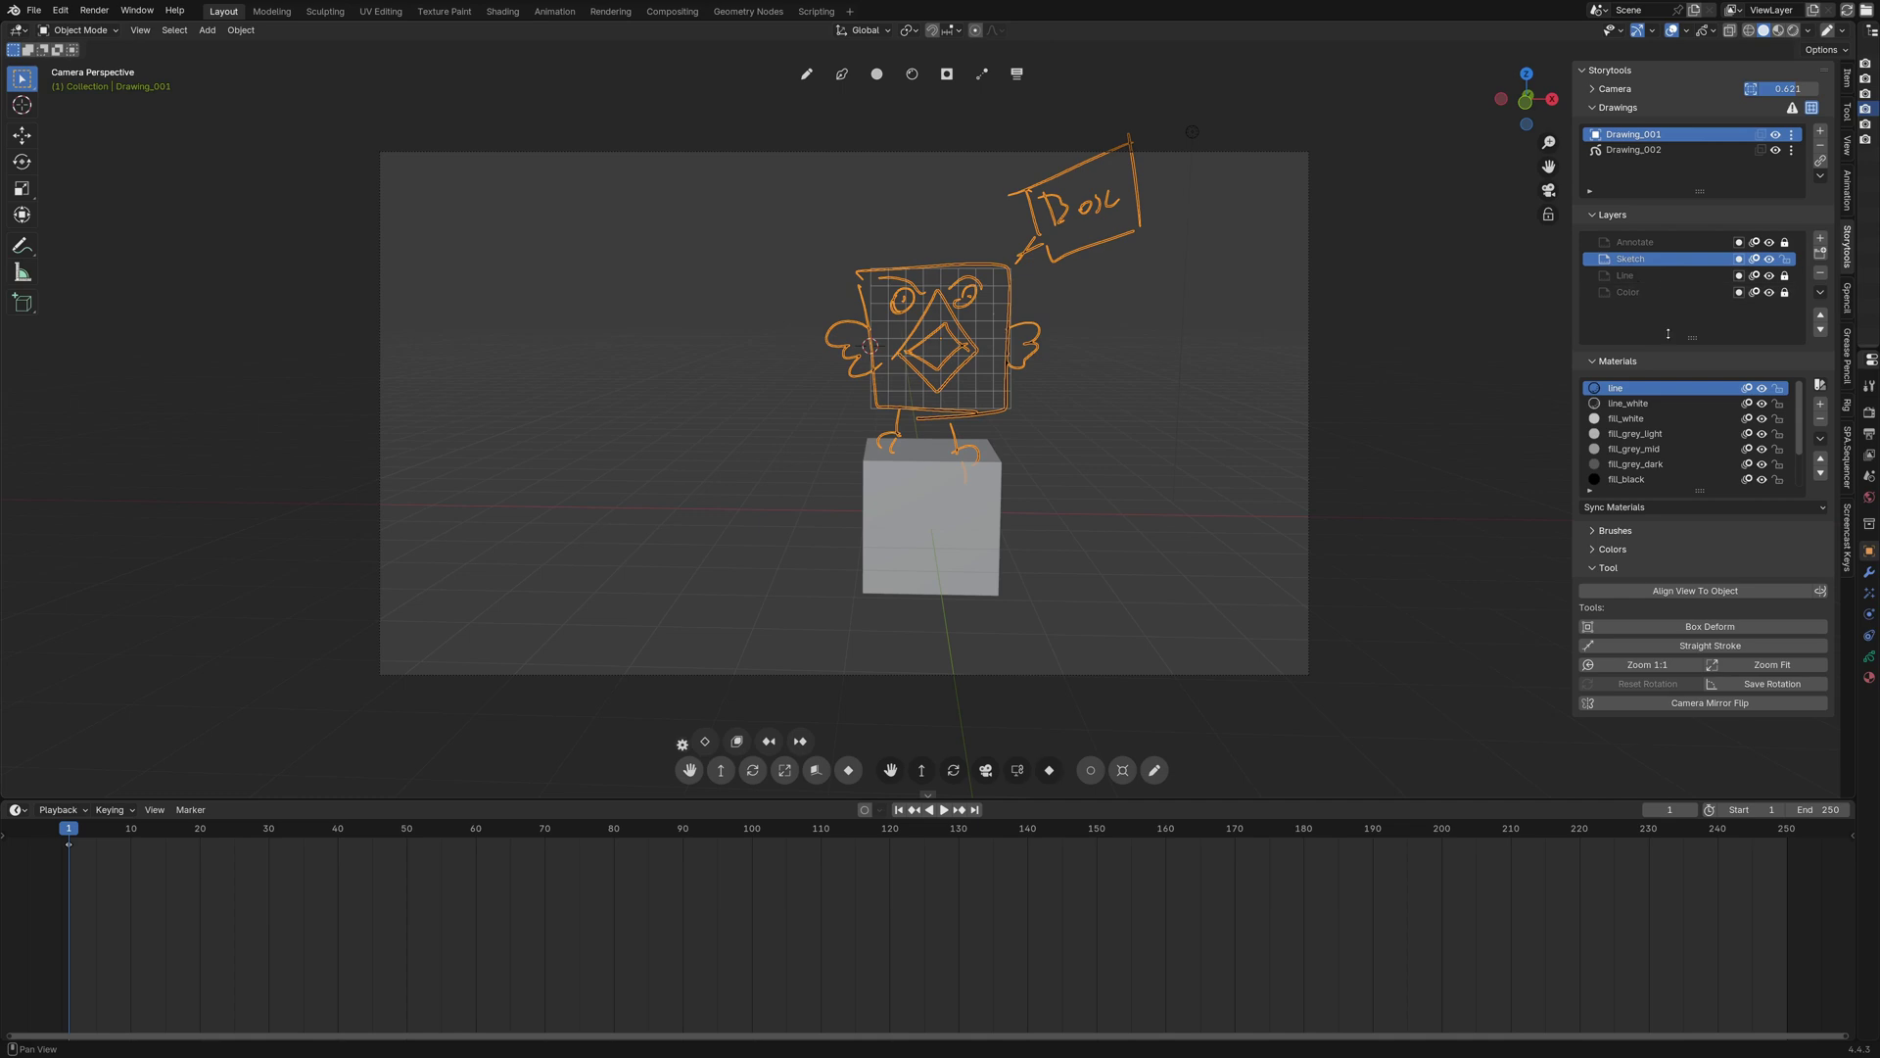
scroll(1716, 382, down, 1)
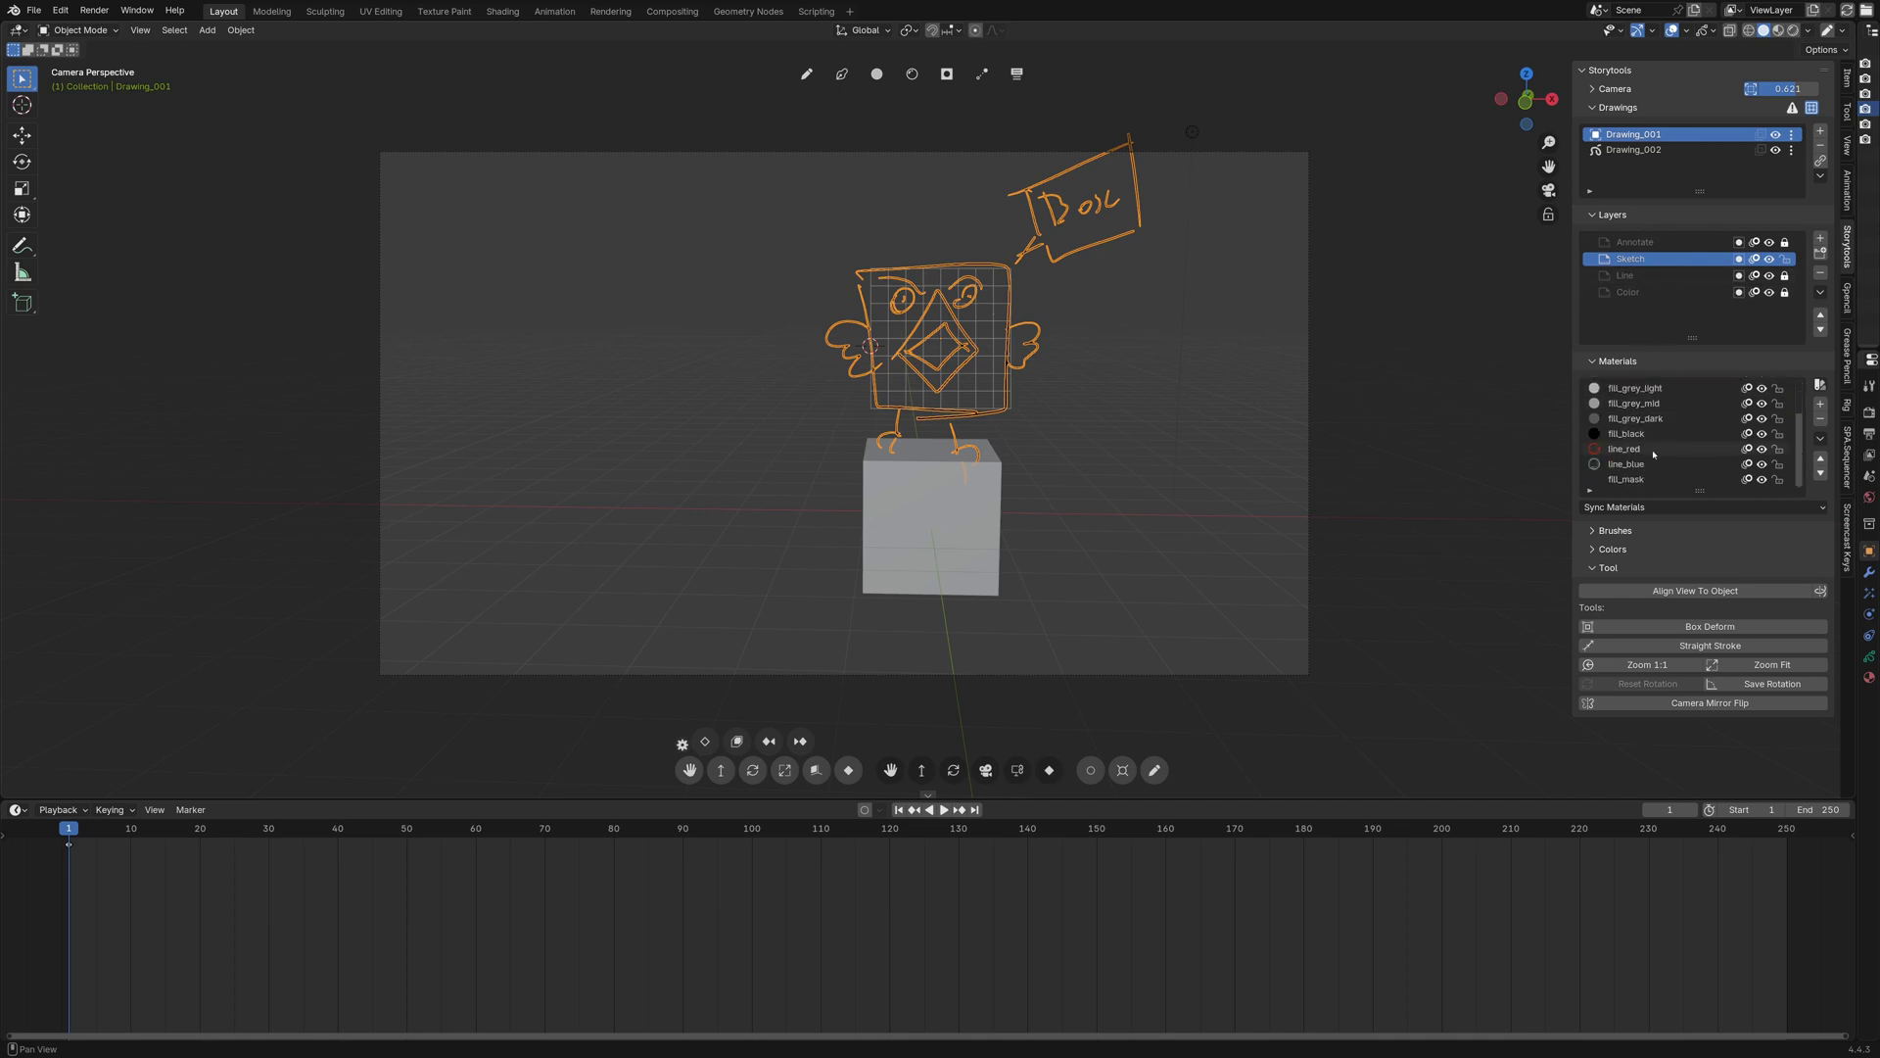
scroll(1646, 441, up, 1)
scroll(1716, 452, down, 3)
scroll(1685, 476, up, 3)
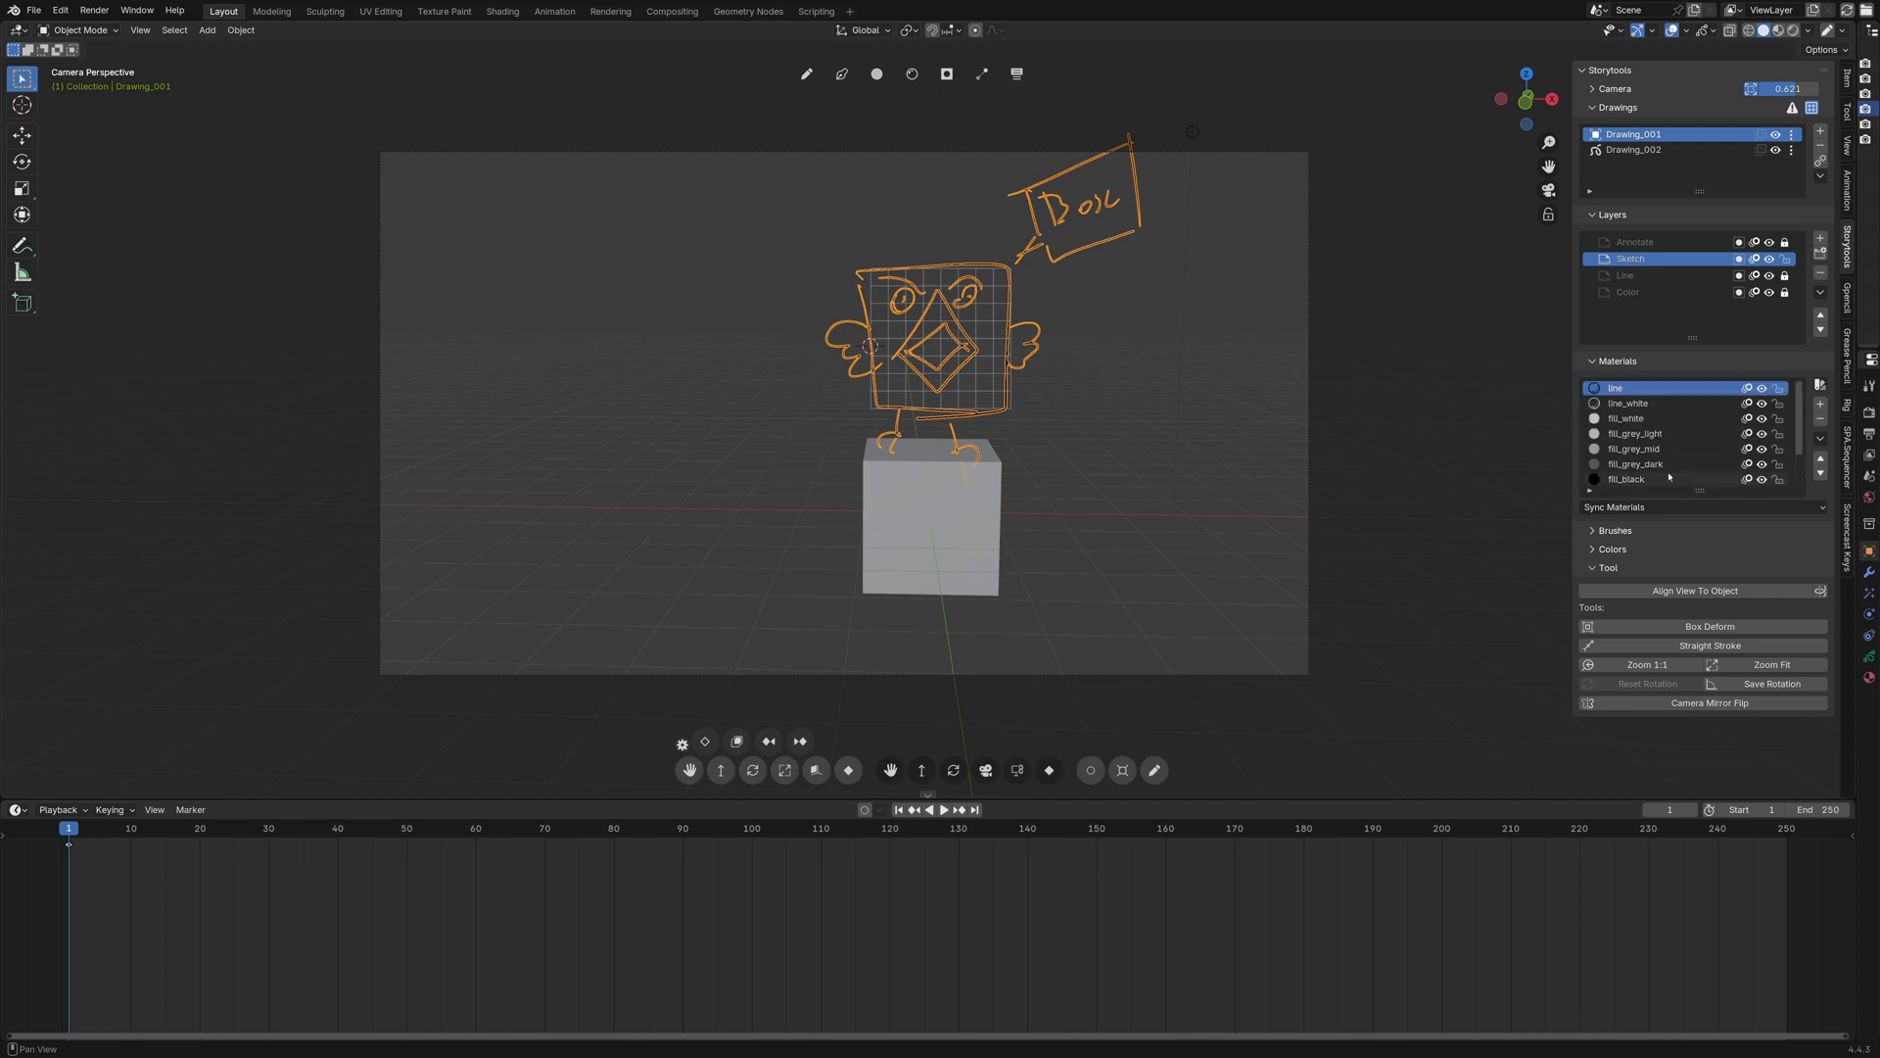
- Assign the line_white material to the Sketch layer and switch repeatedly between the Line and Sketch layers to compare their synced materials
click(1633, 277)
click(1623, 262)
click(1631, 403)
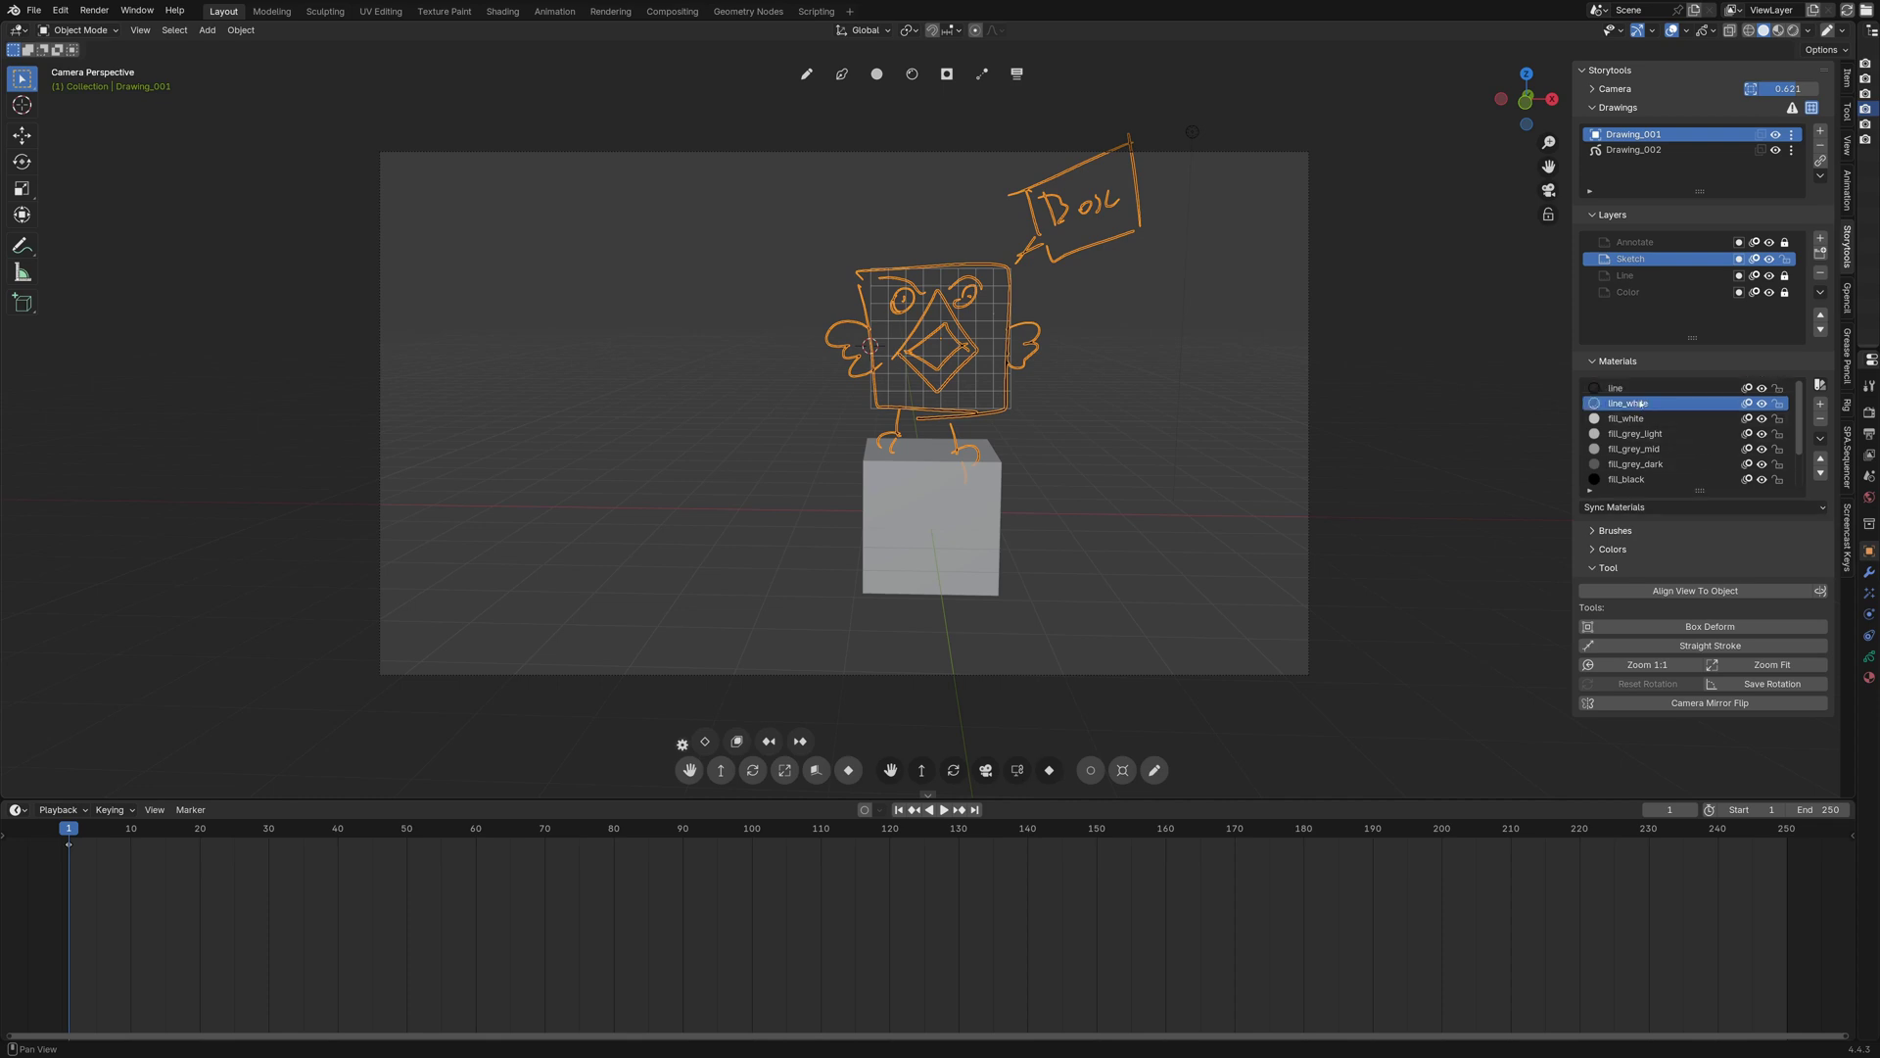
click(1635, 277)
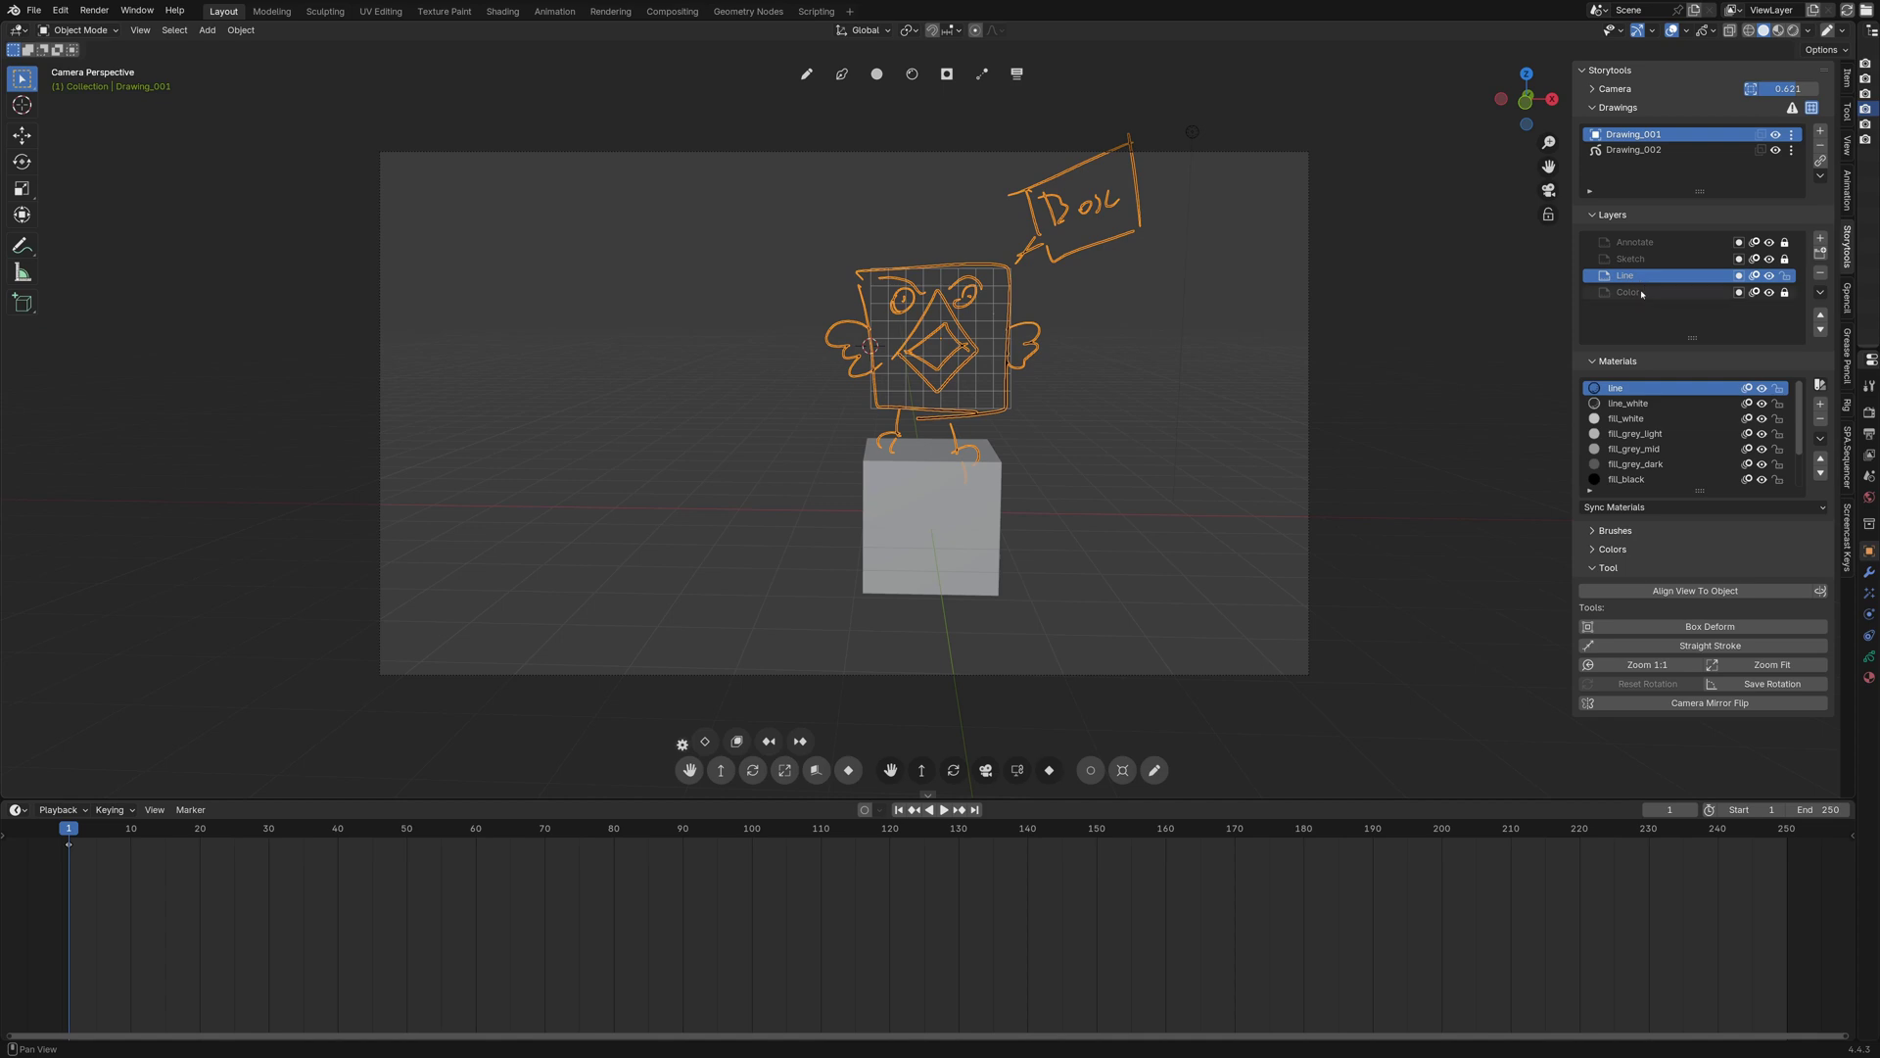
click(1633, 260)
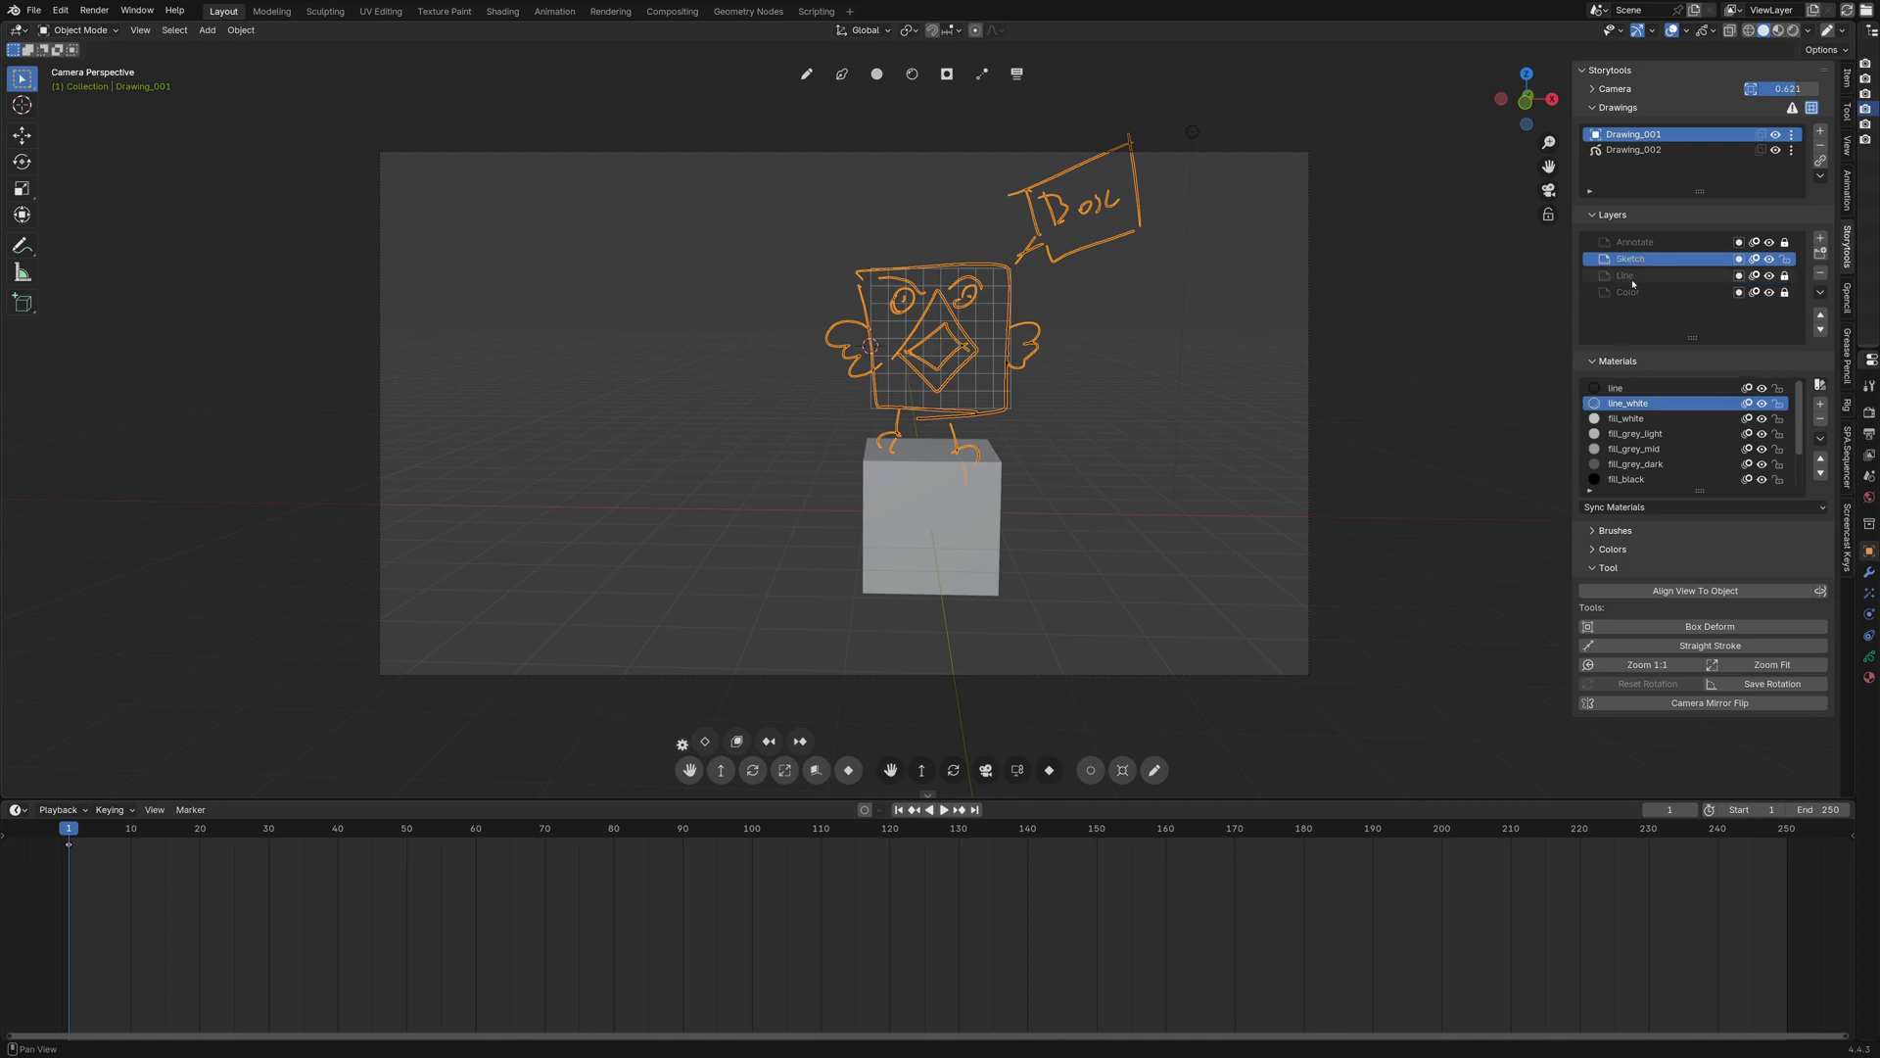
click(1631, 275)
click(1629, 262)
click(1631, 276)
click(1630, 260)
- Set the Sketch layer's material back to line and review the Material Sync options, keeping Sync Materials
click(1665, 388)
click(1652, 508)
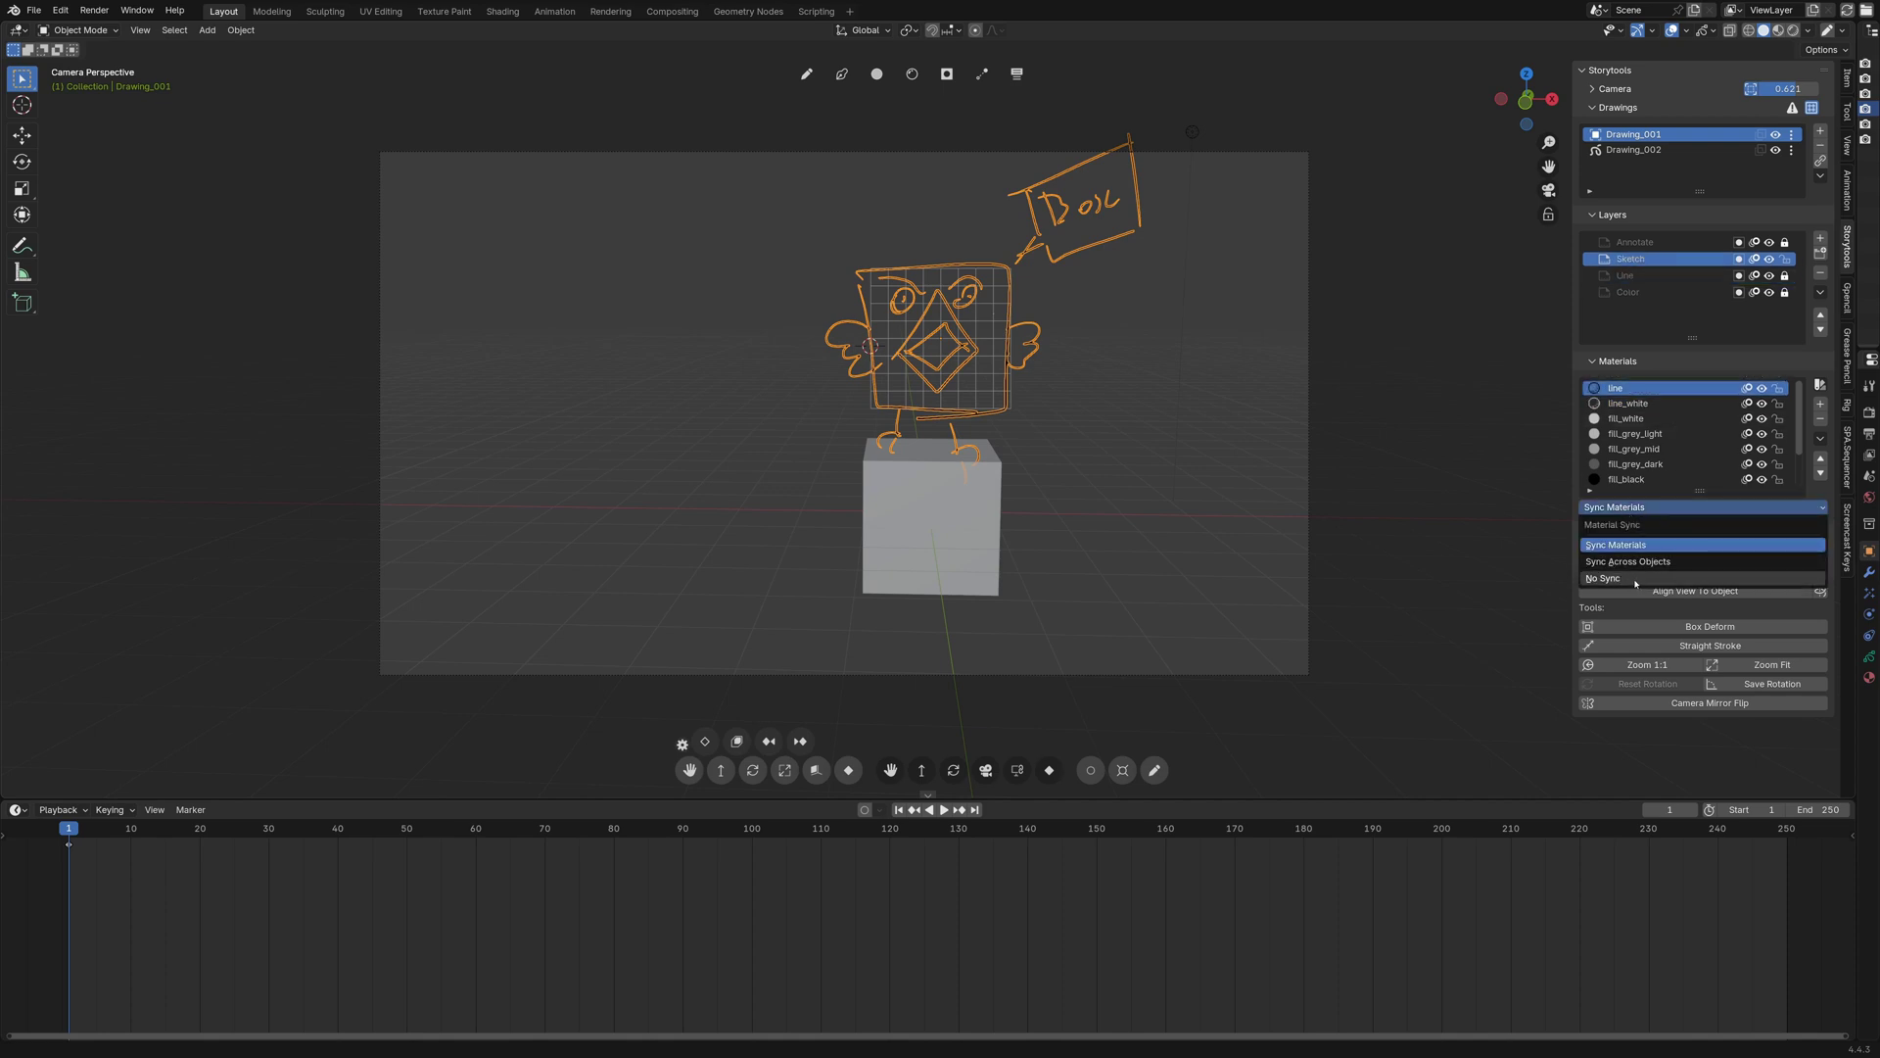
click(1657, 511)
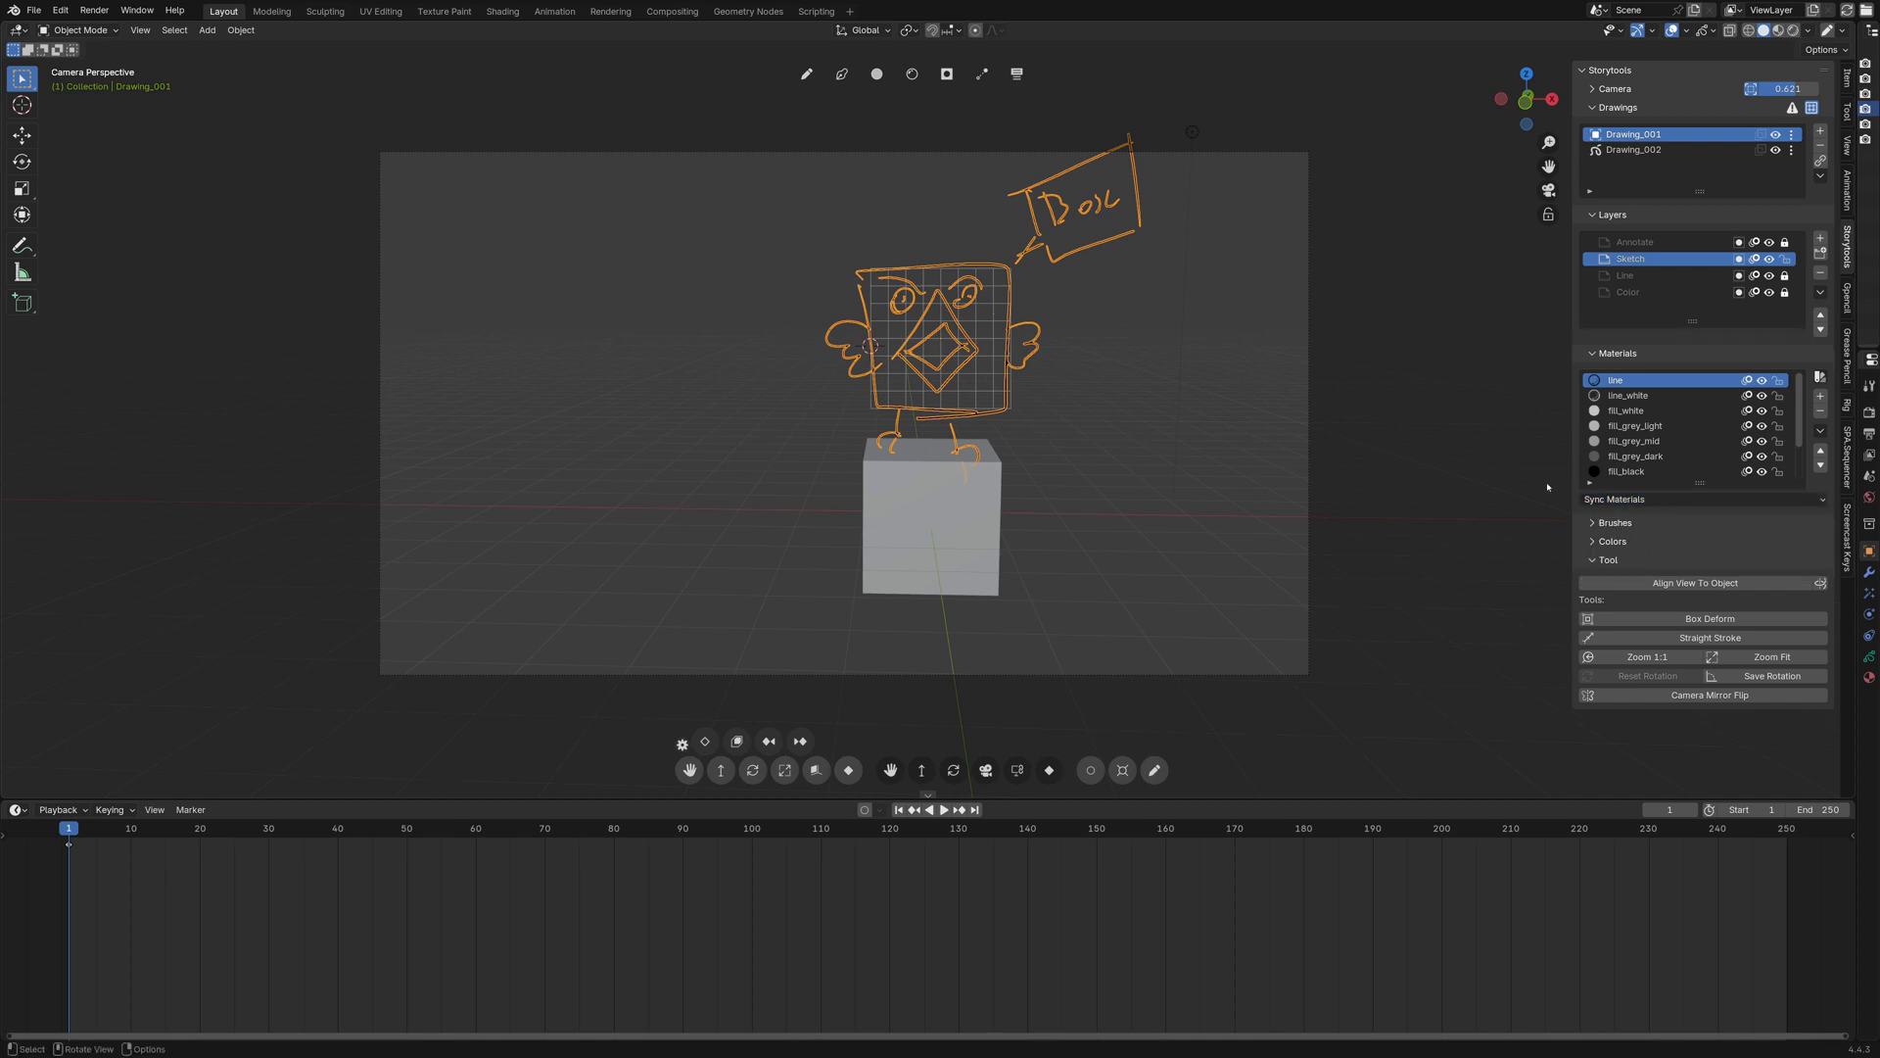
- Expand the Brushes section, switch Drawing_001 to Draw Mode, view the current brush, and collapse the section
click(1595, 523)
click(1154, 769)
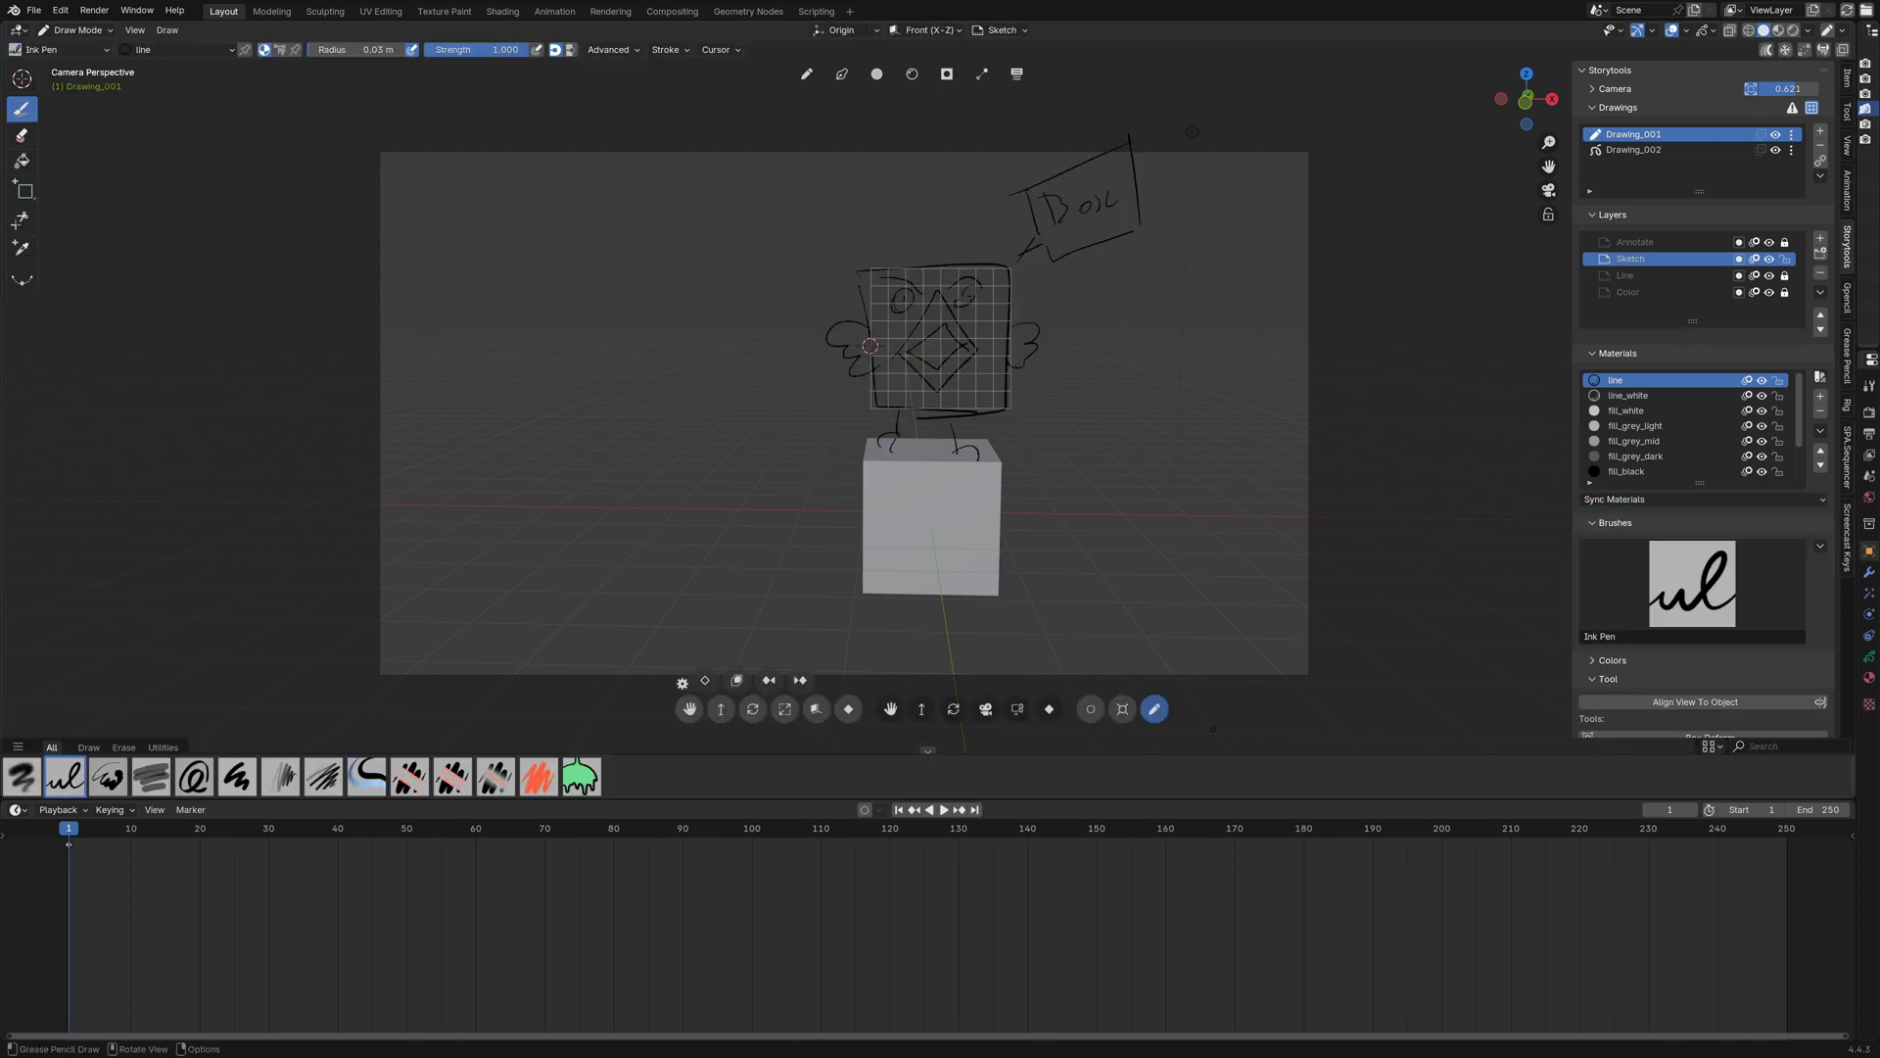
scroll(1643, 561, down, 3)
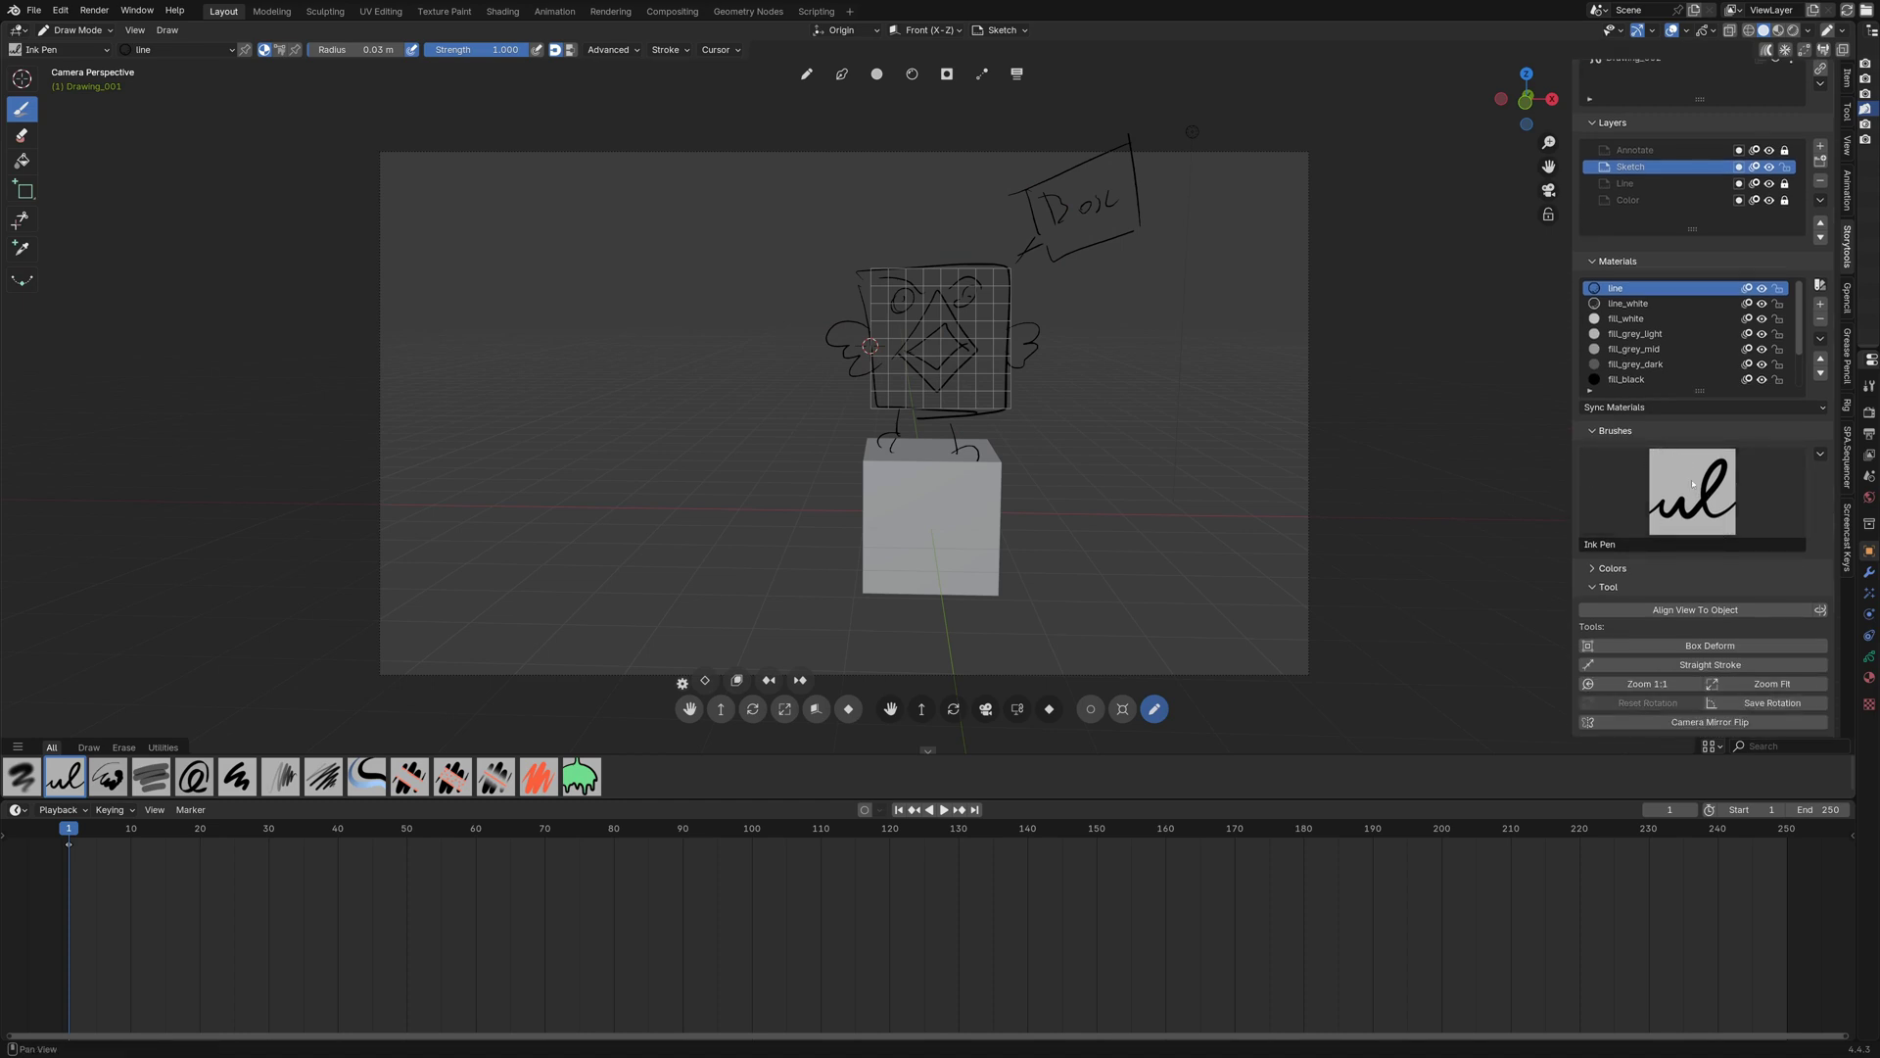
click(1615, 429)
- Expand the Colors section and alternate the color mode between Material and Color Attribute, ending on Material
click(1598, 542)
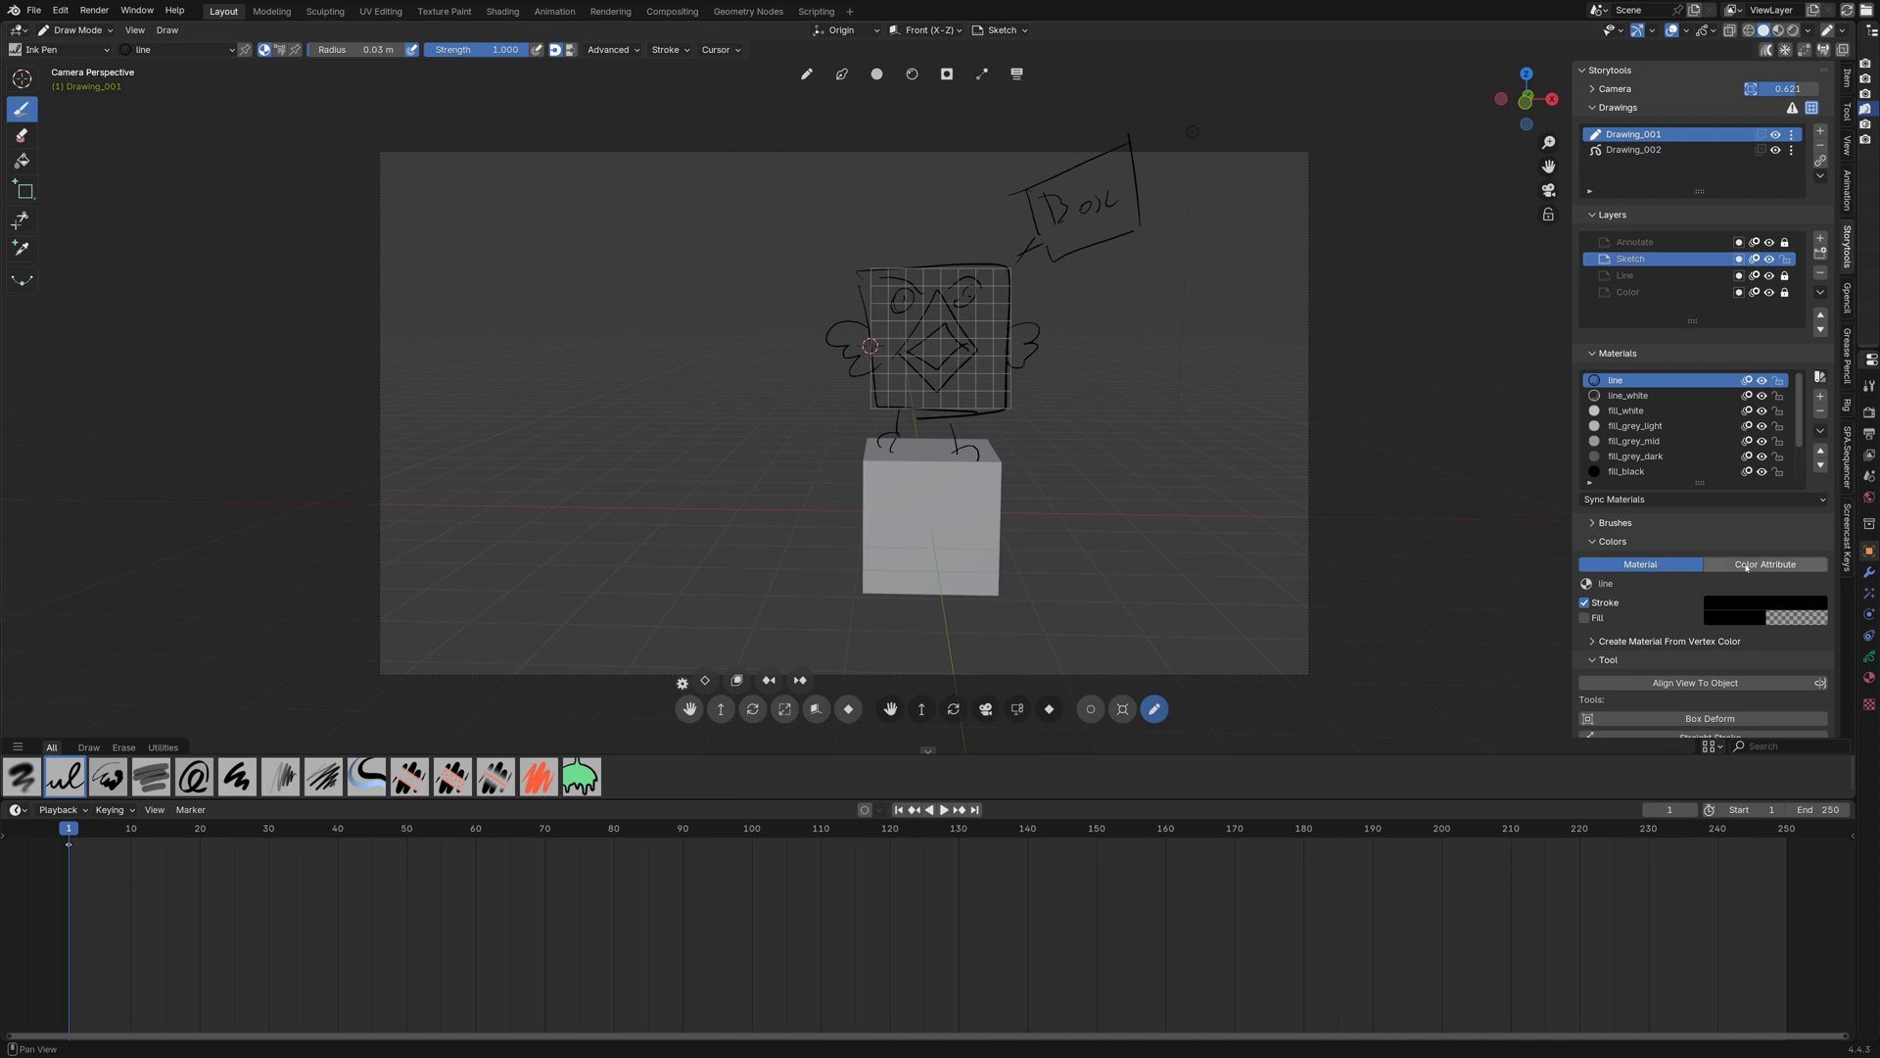
click(1705, 565)
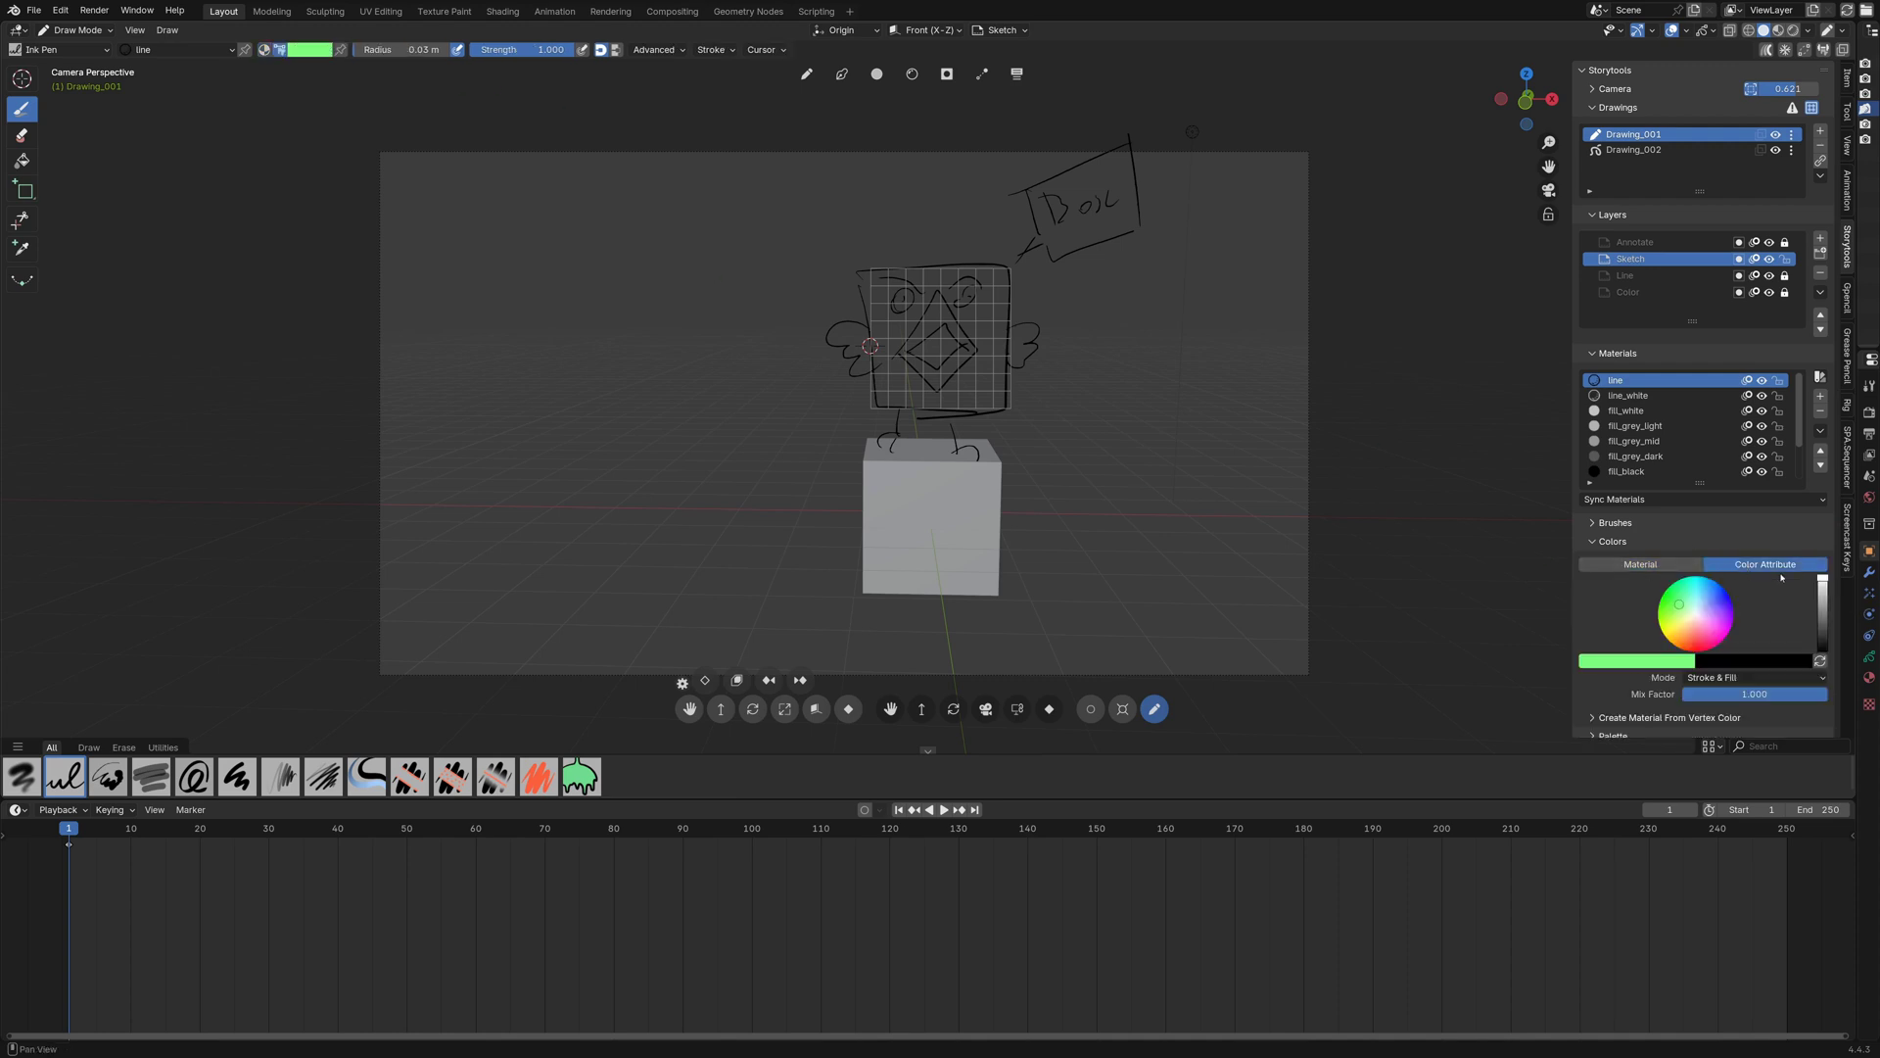
click(264, 49)
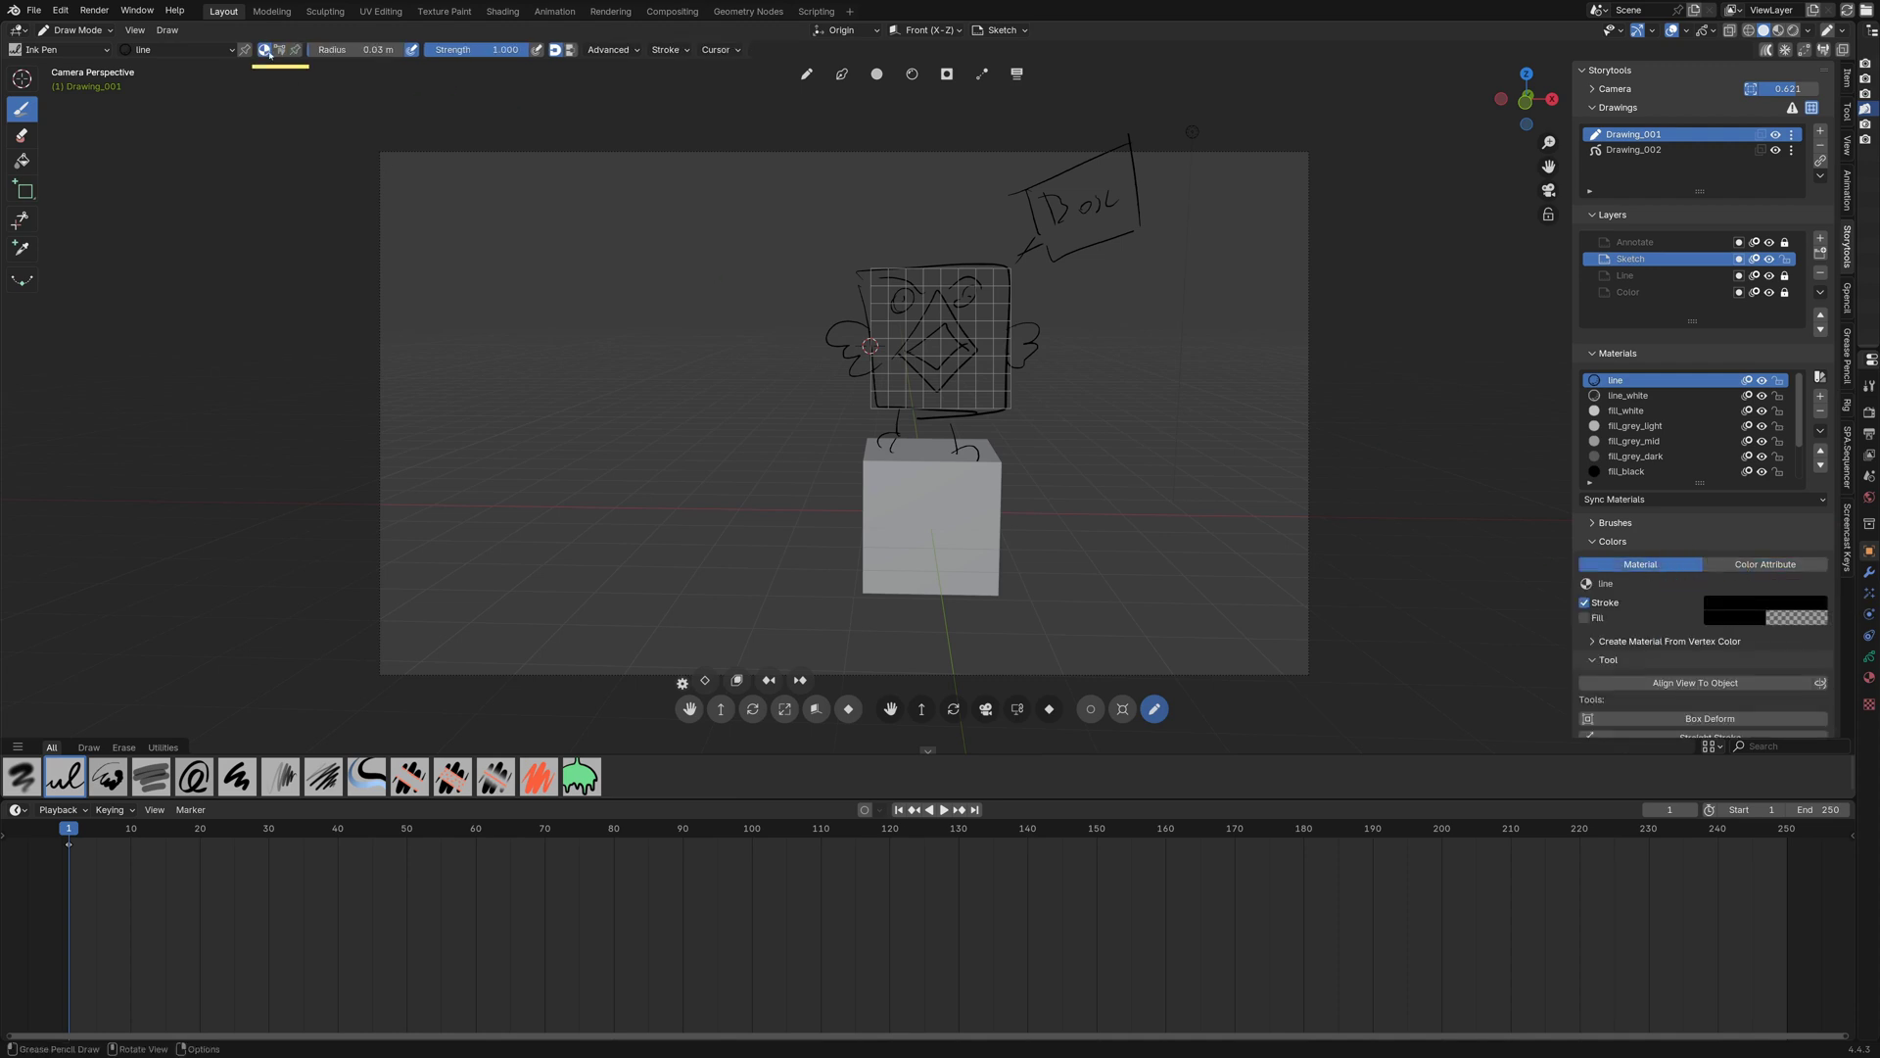
click(280, 49)
click(264, 49)
click(1762, 564)
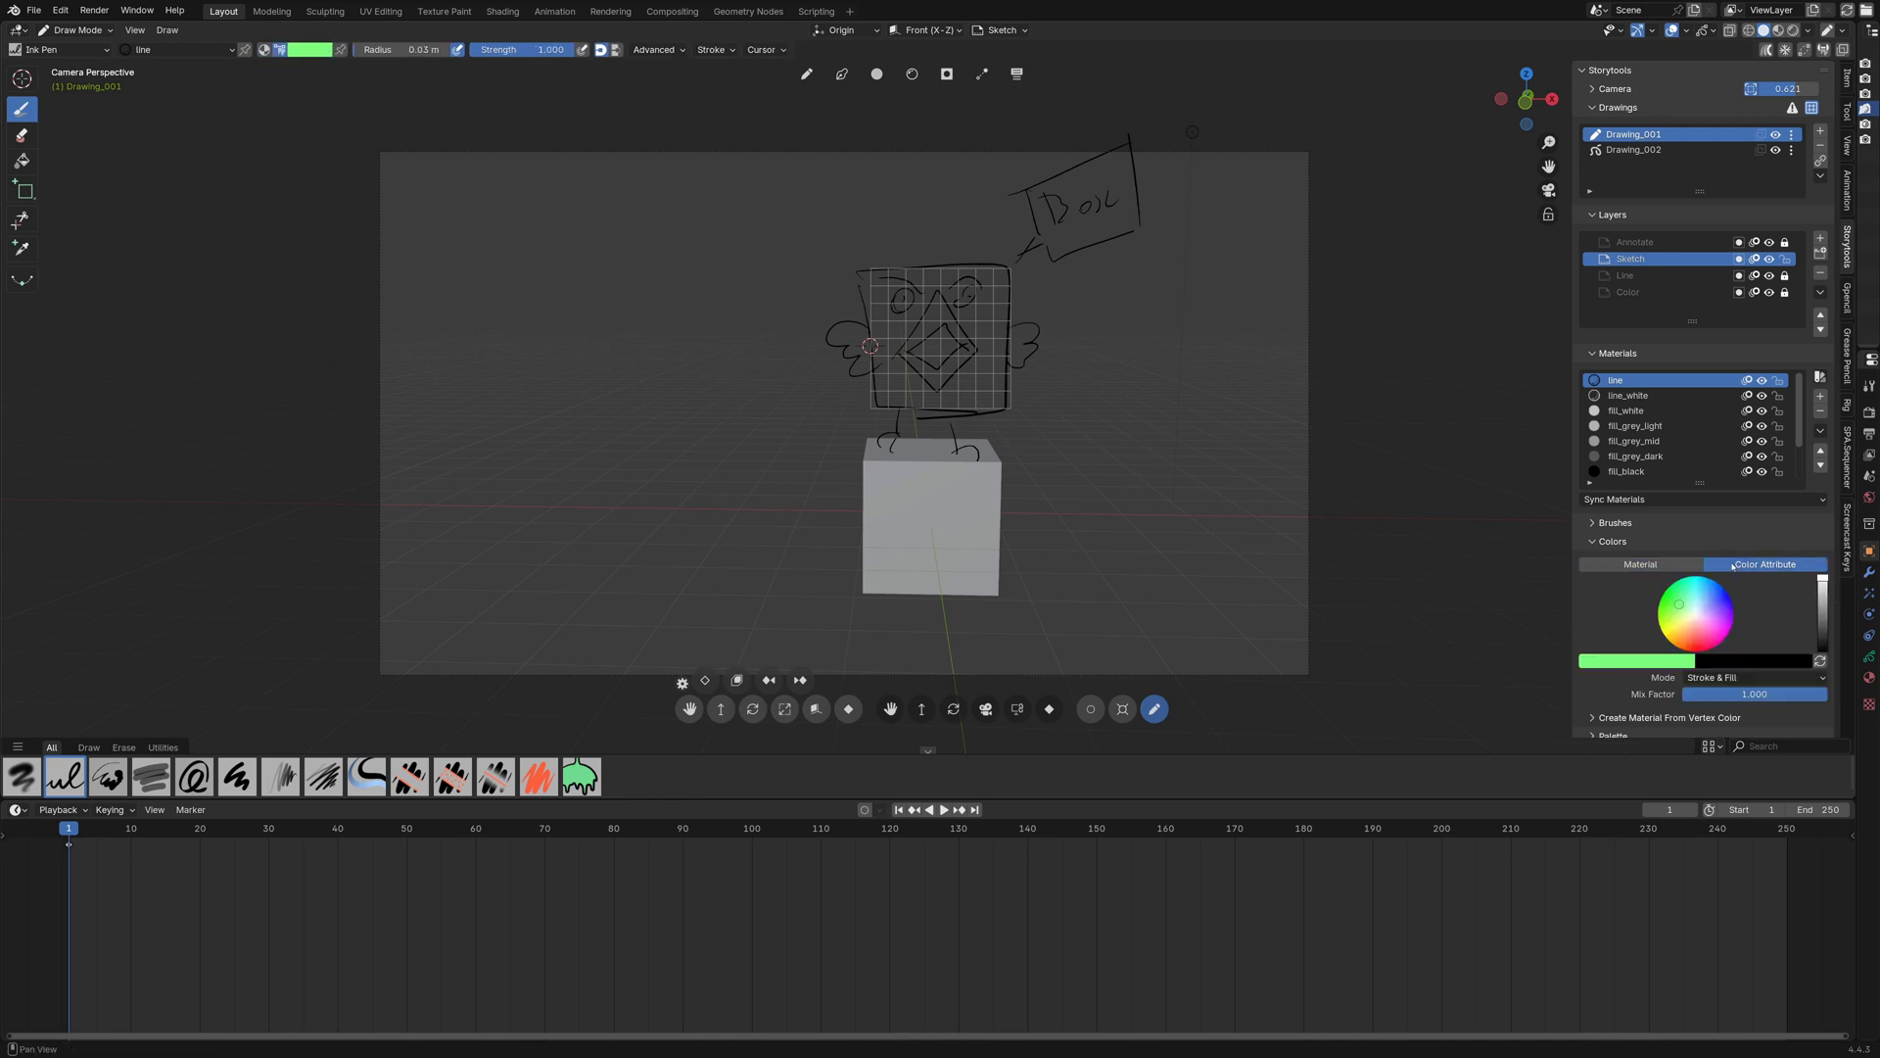
click(1657, 565)
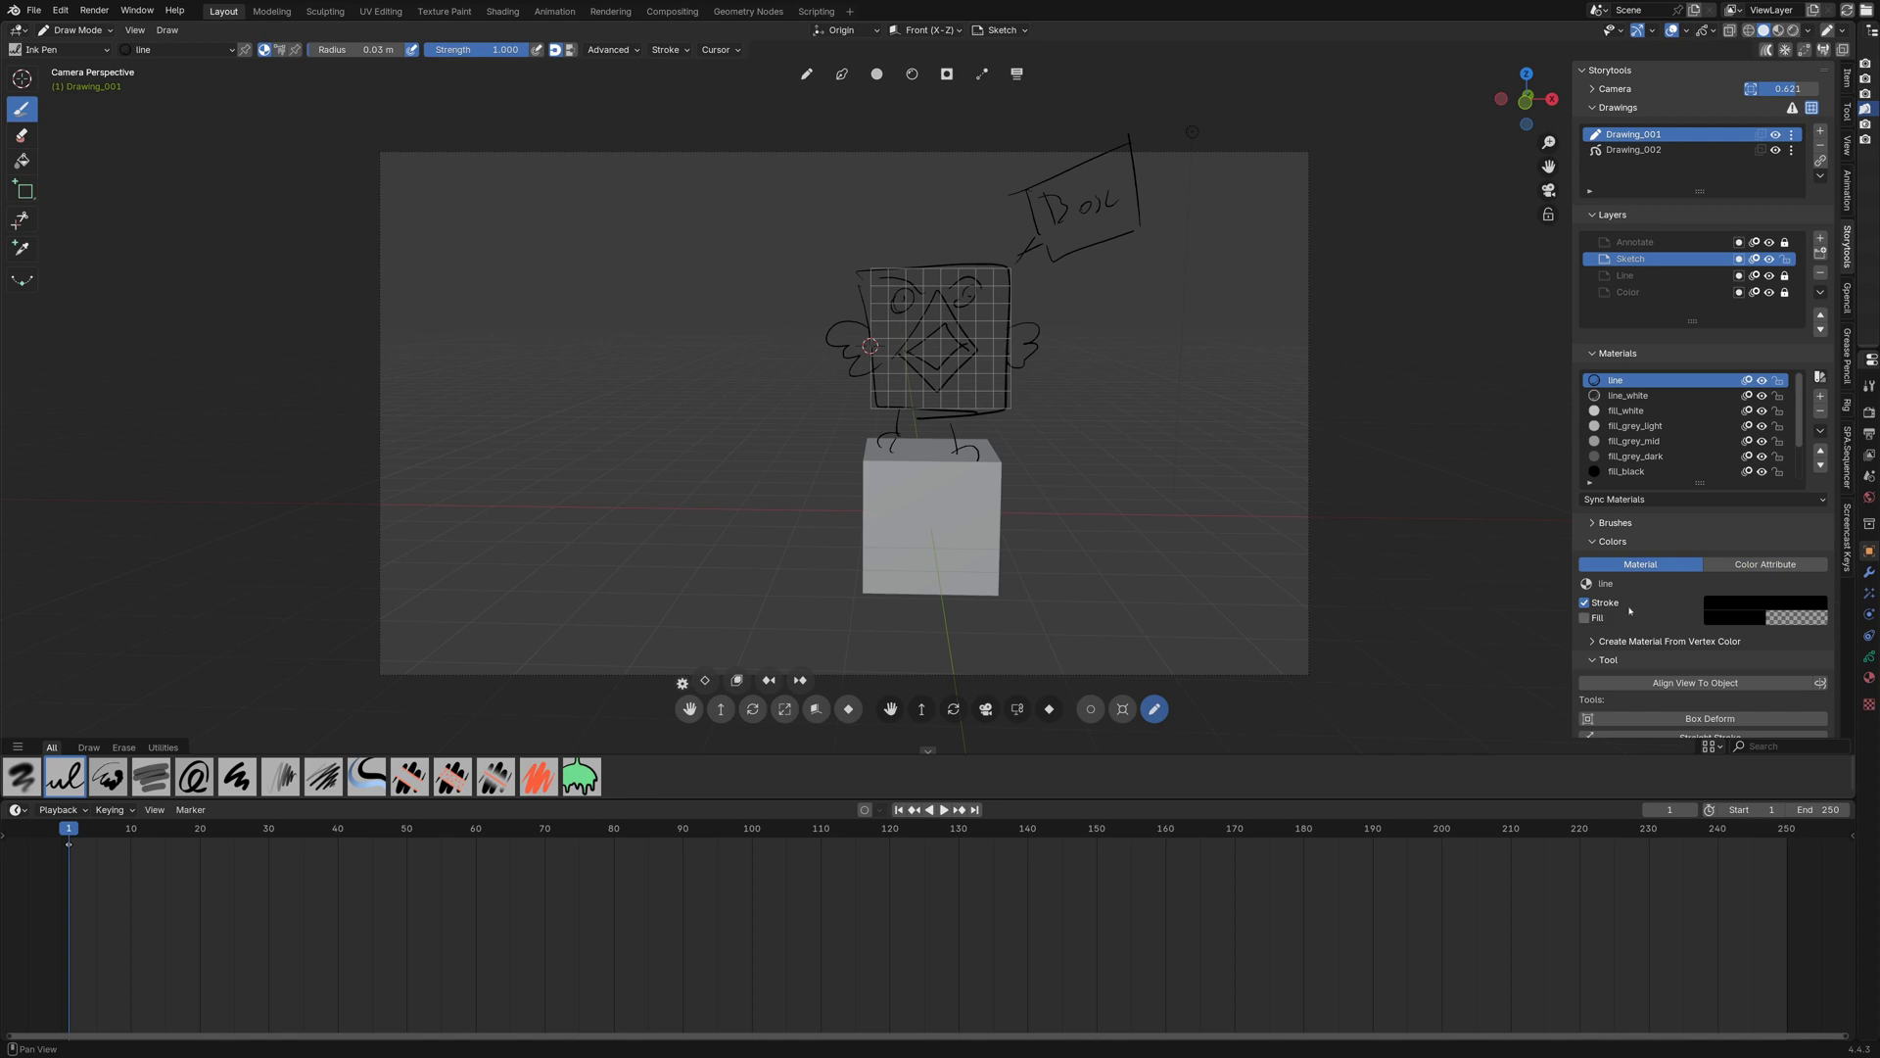
- Toggle the line material's Stroke and Fill options and restore each one
click(1581, 607)
click(1582, 607)
click(1582, 616)
click(1584, 616)
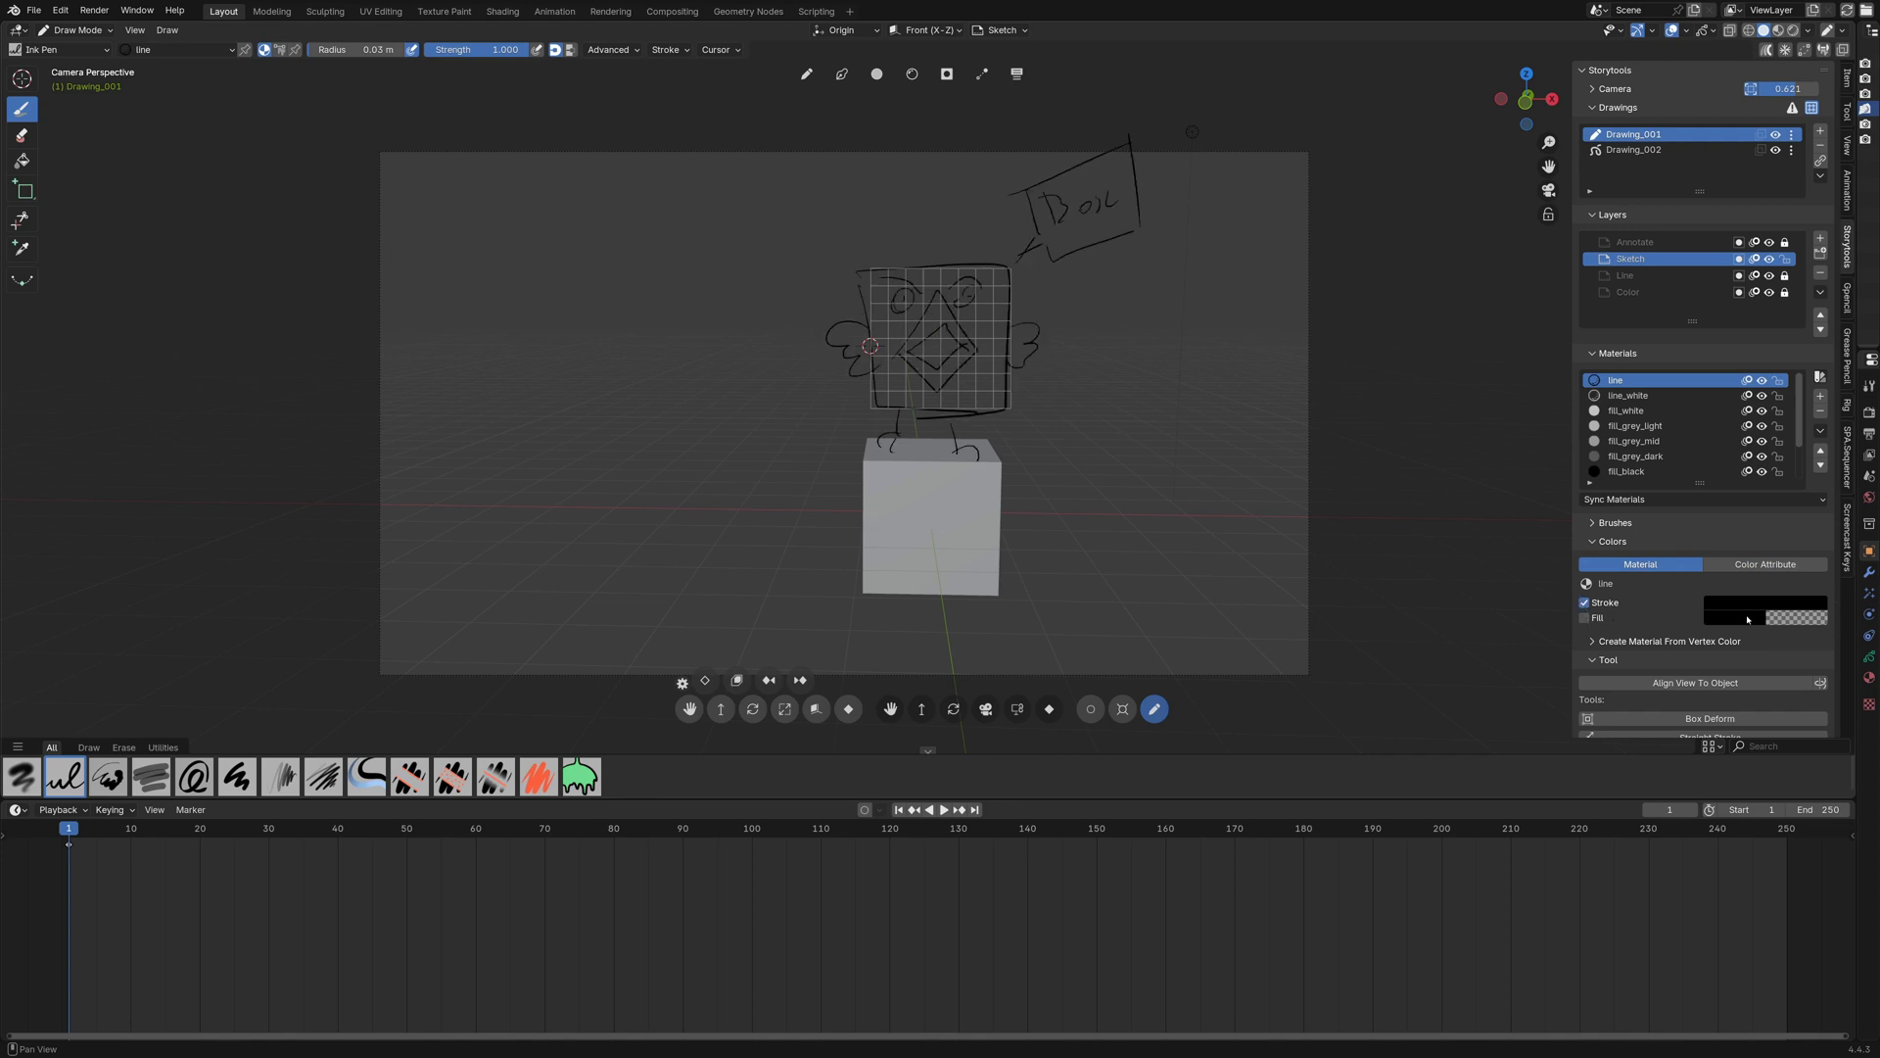
- Expand Create Material From Vertex Color, choose a yellow color, and create a fill material from it
click(1599, 641)
click(1648, 667)
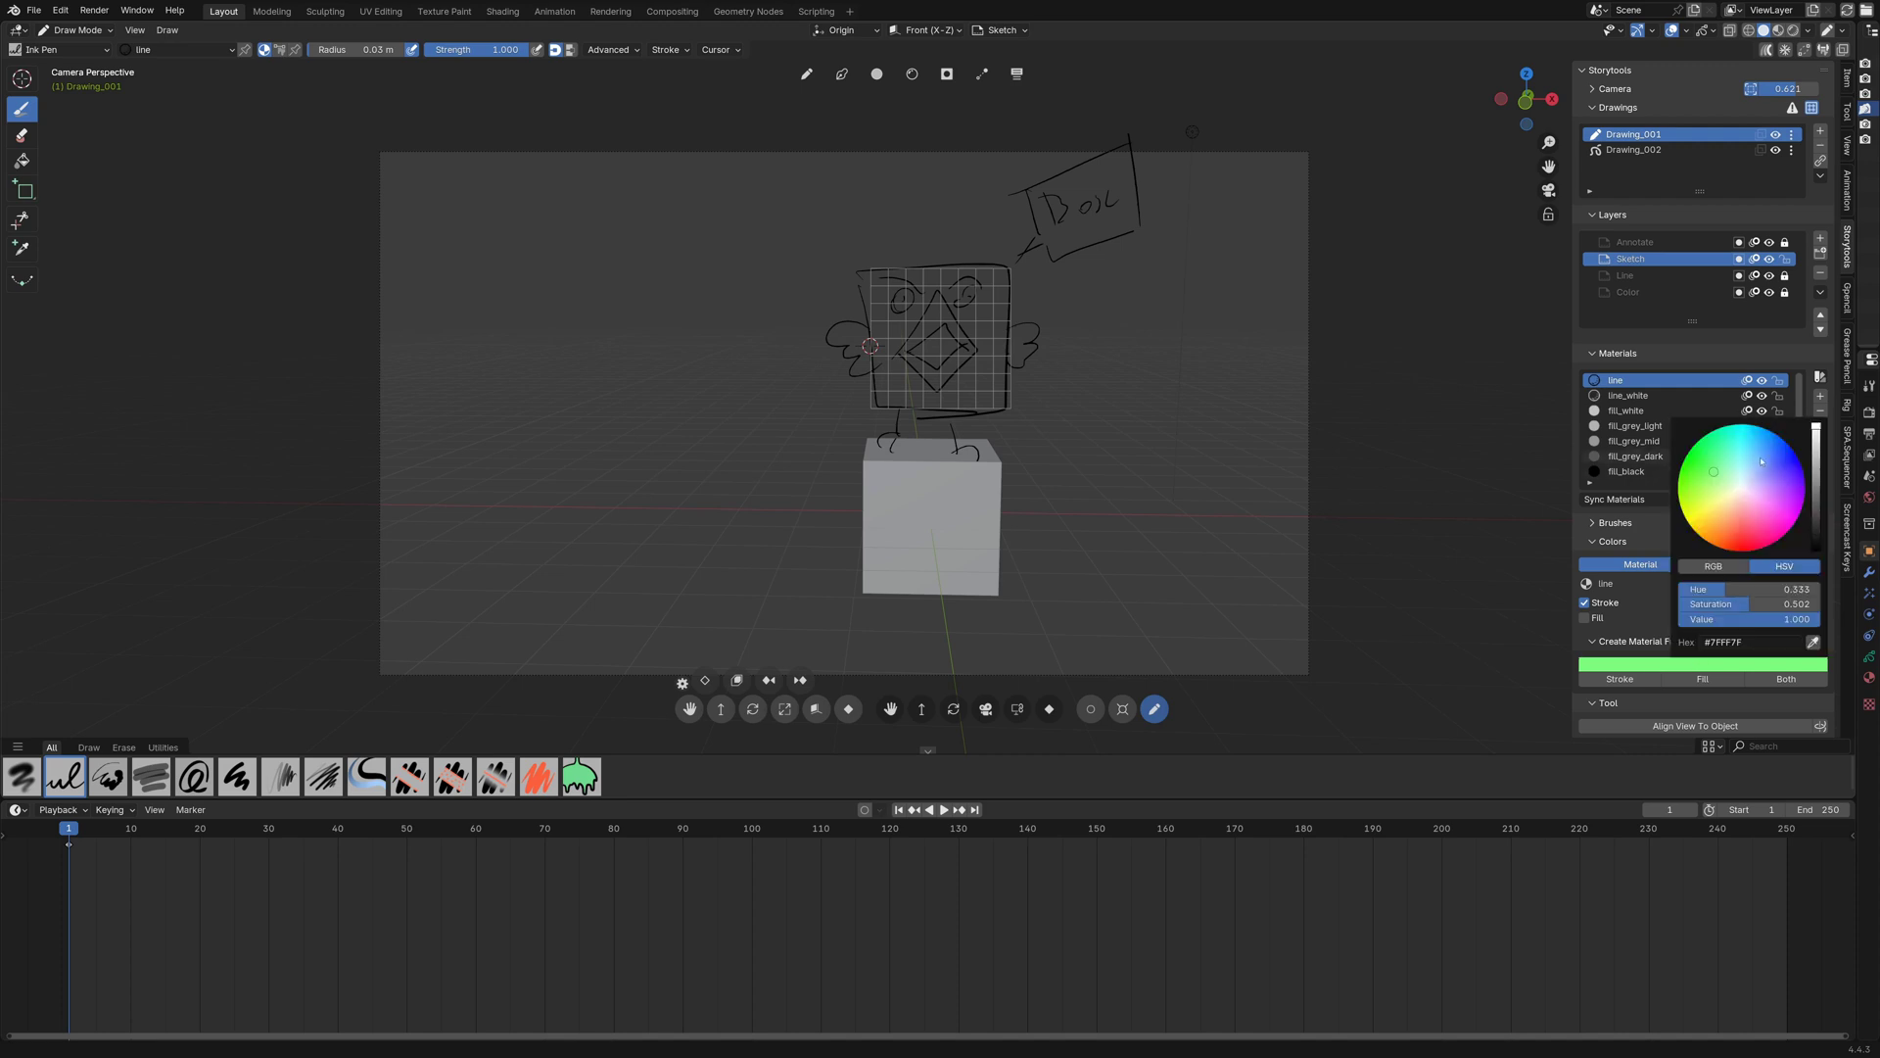
drag(1716, 472, 1773, 476)
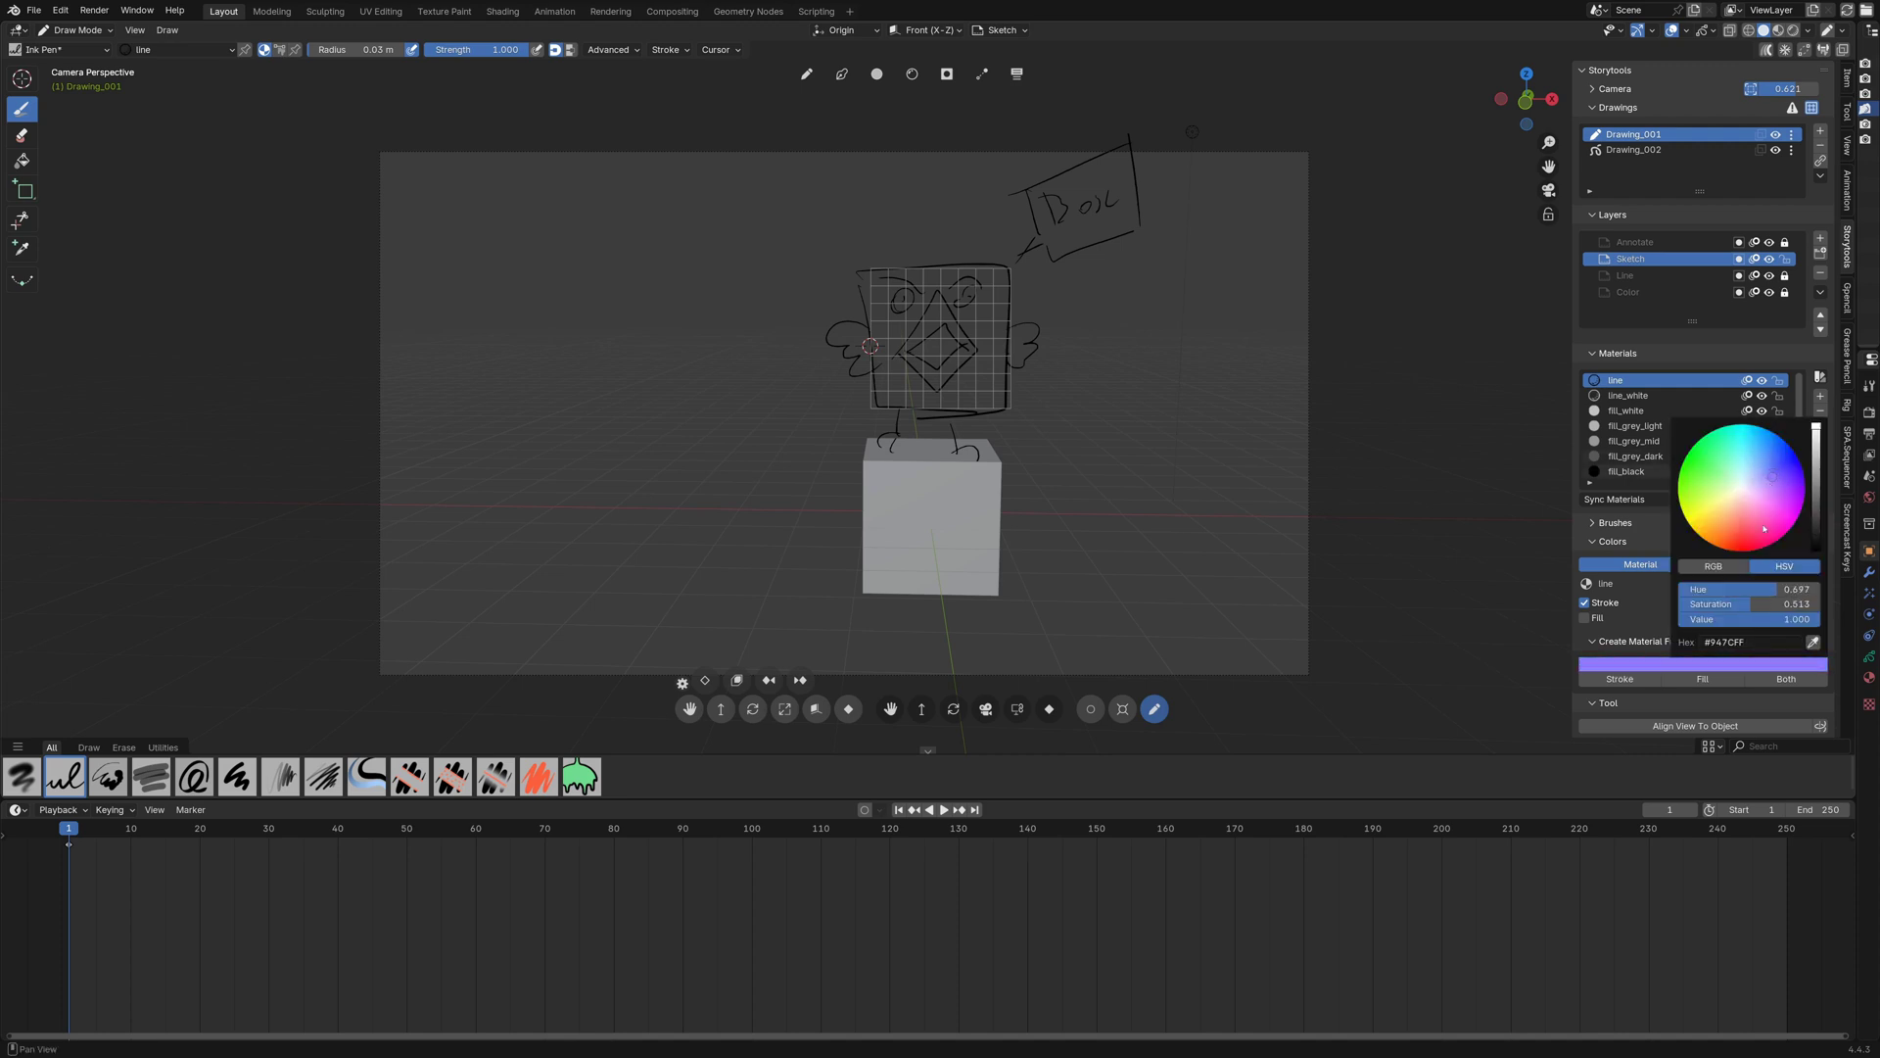
click(1673, 665)
drag(1713, 528, 1700, 516)
click(1705, 680)
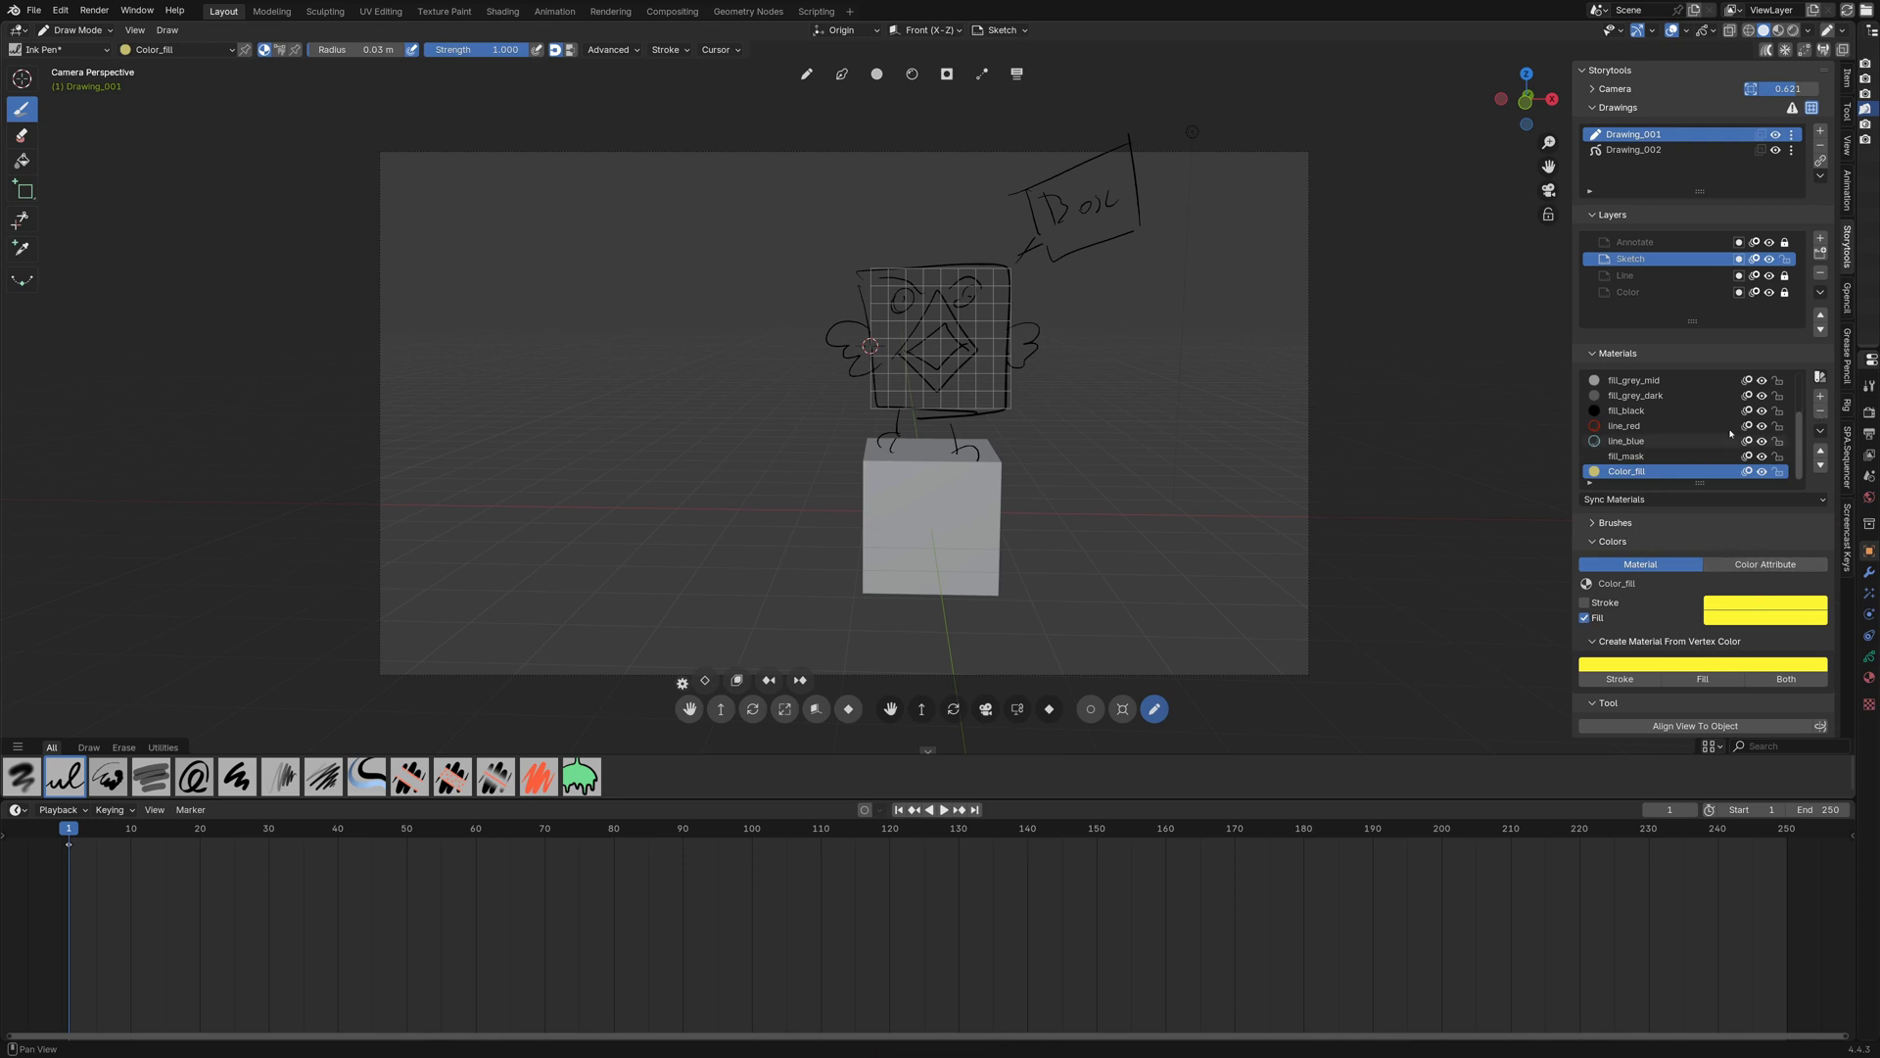
- Load the base palette into Drawing_001's materials and view the existing materials that can be added
click(1820, 377)
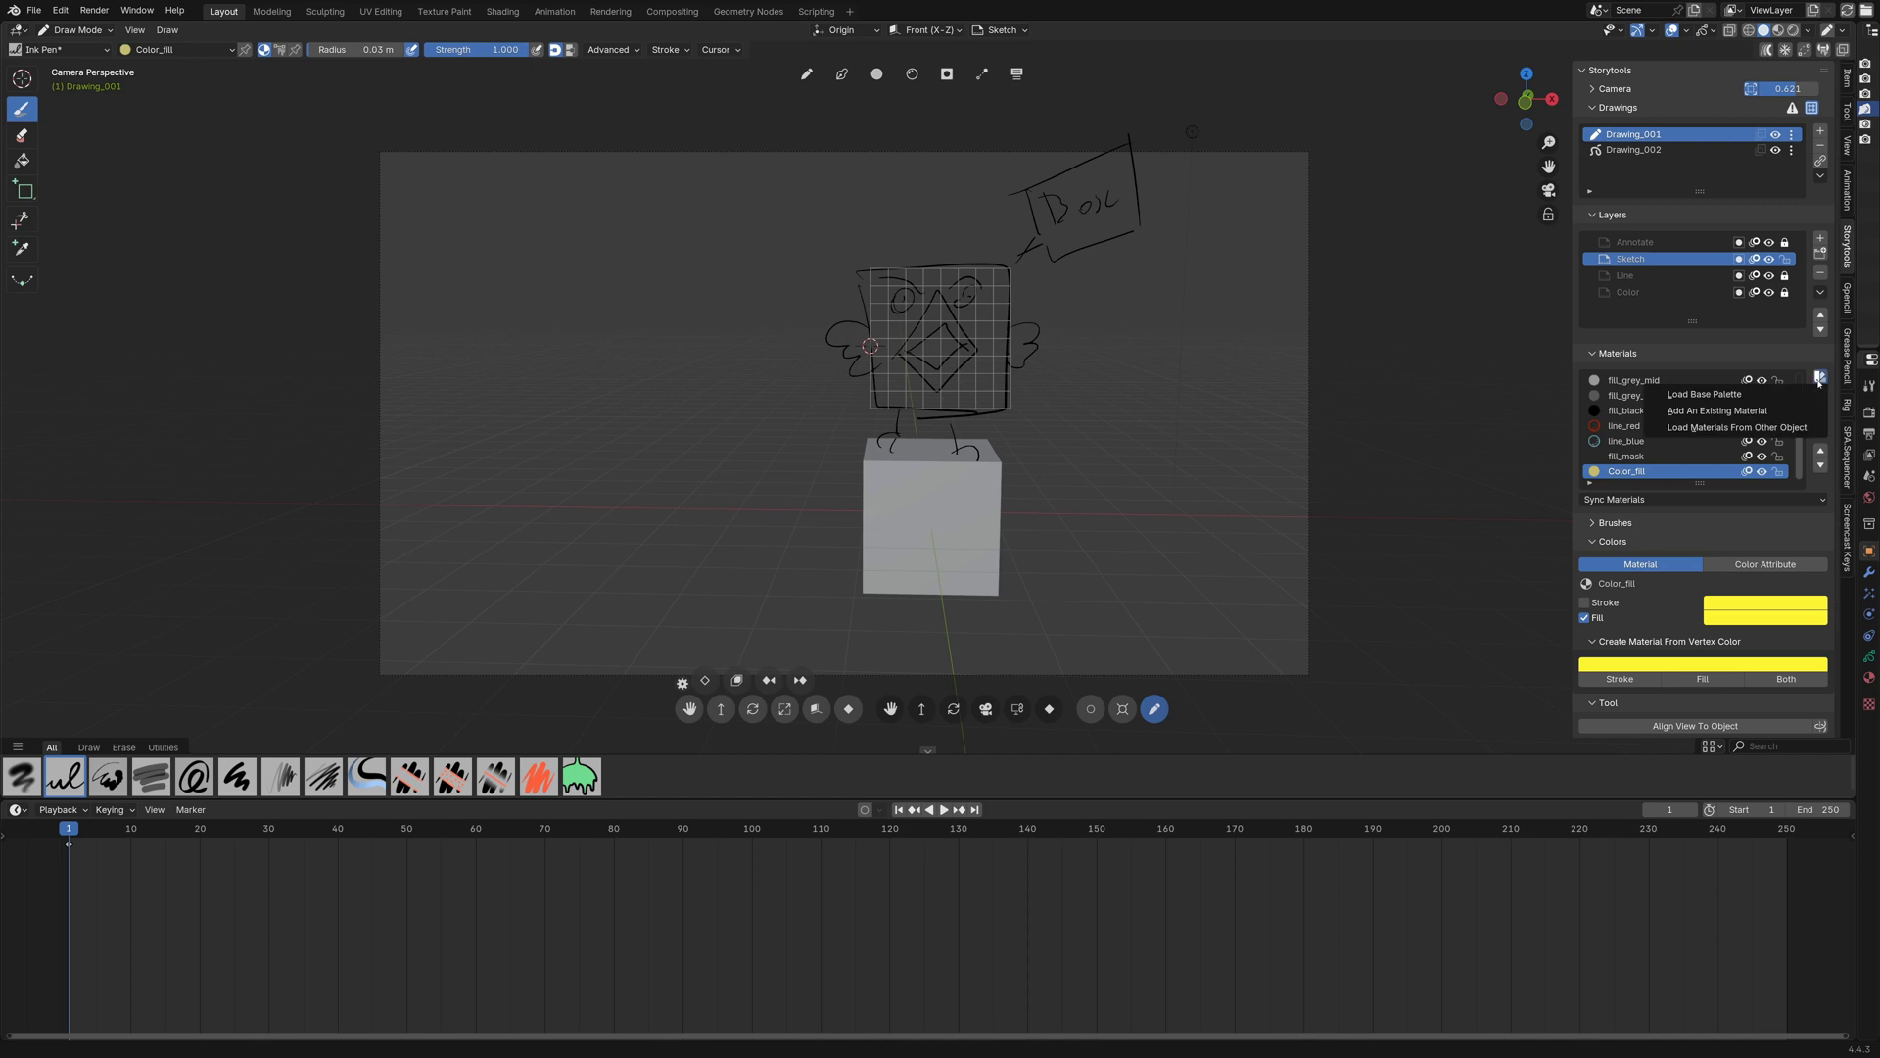
click(1743, 395)
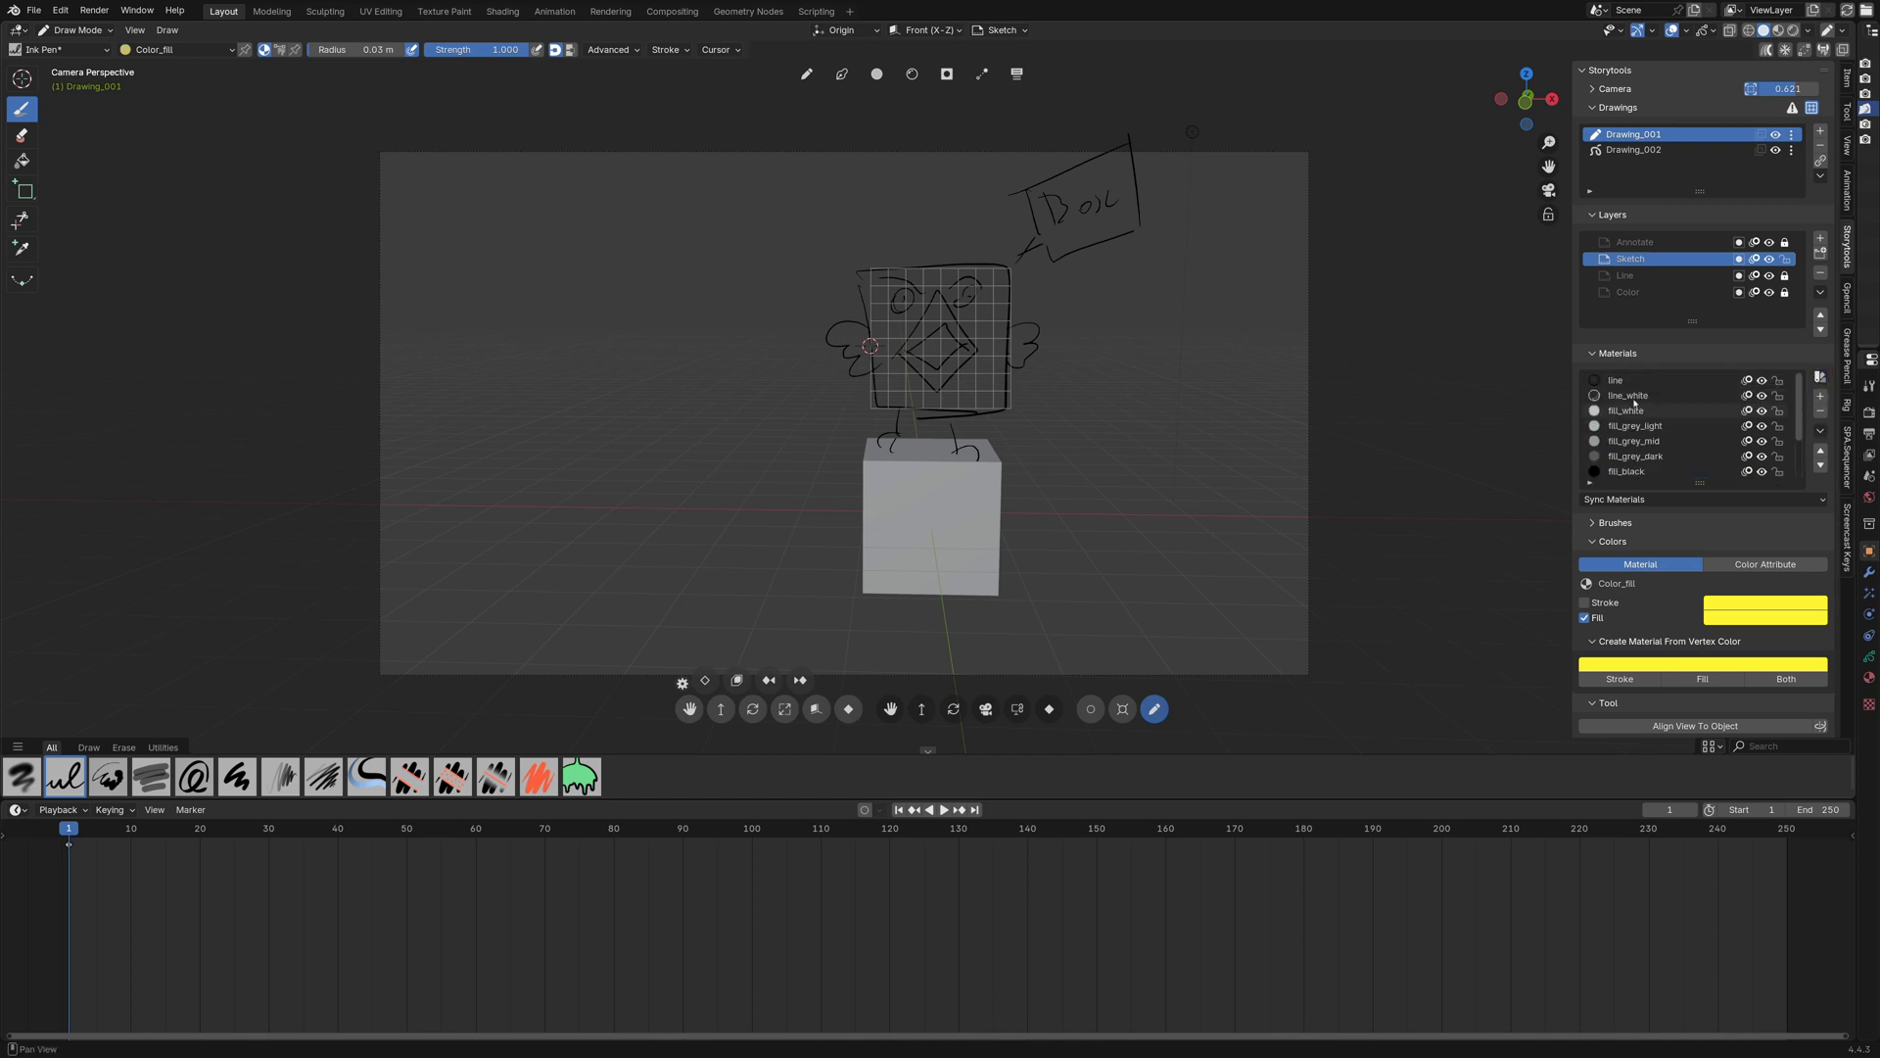
click(1821, 378)
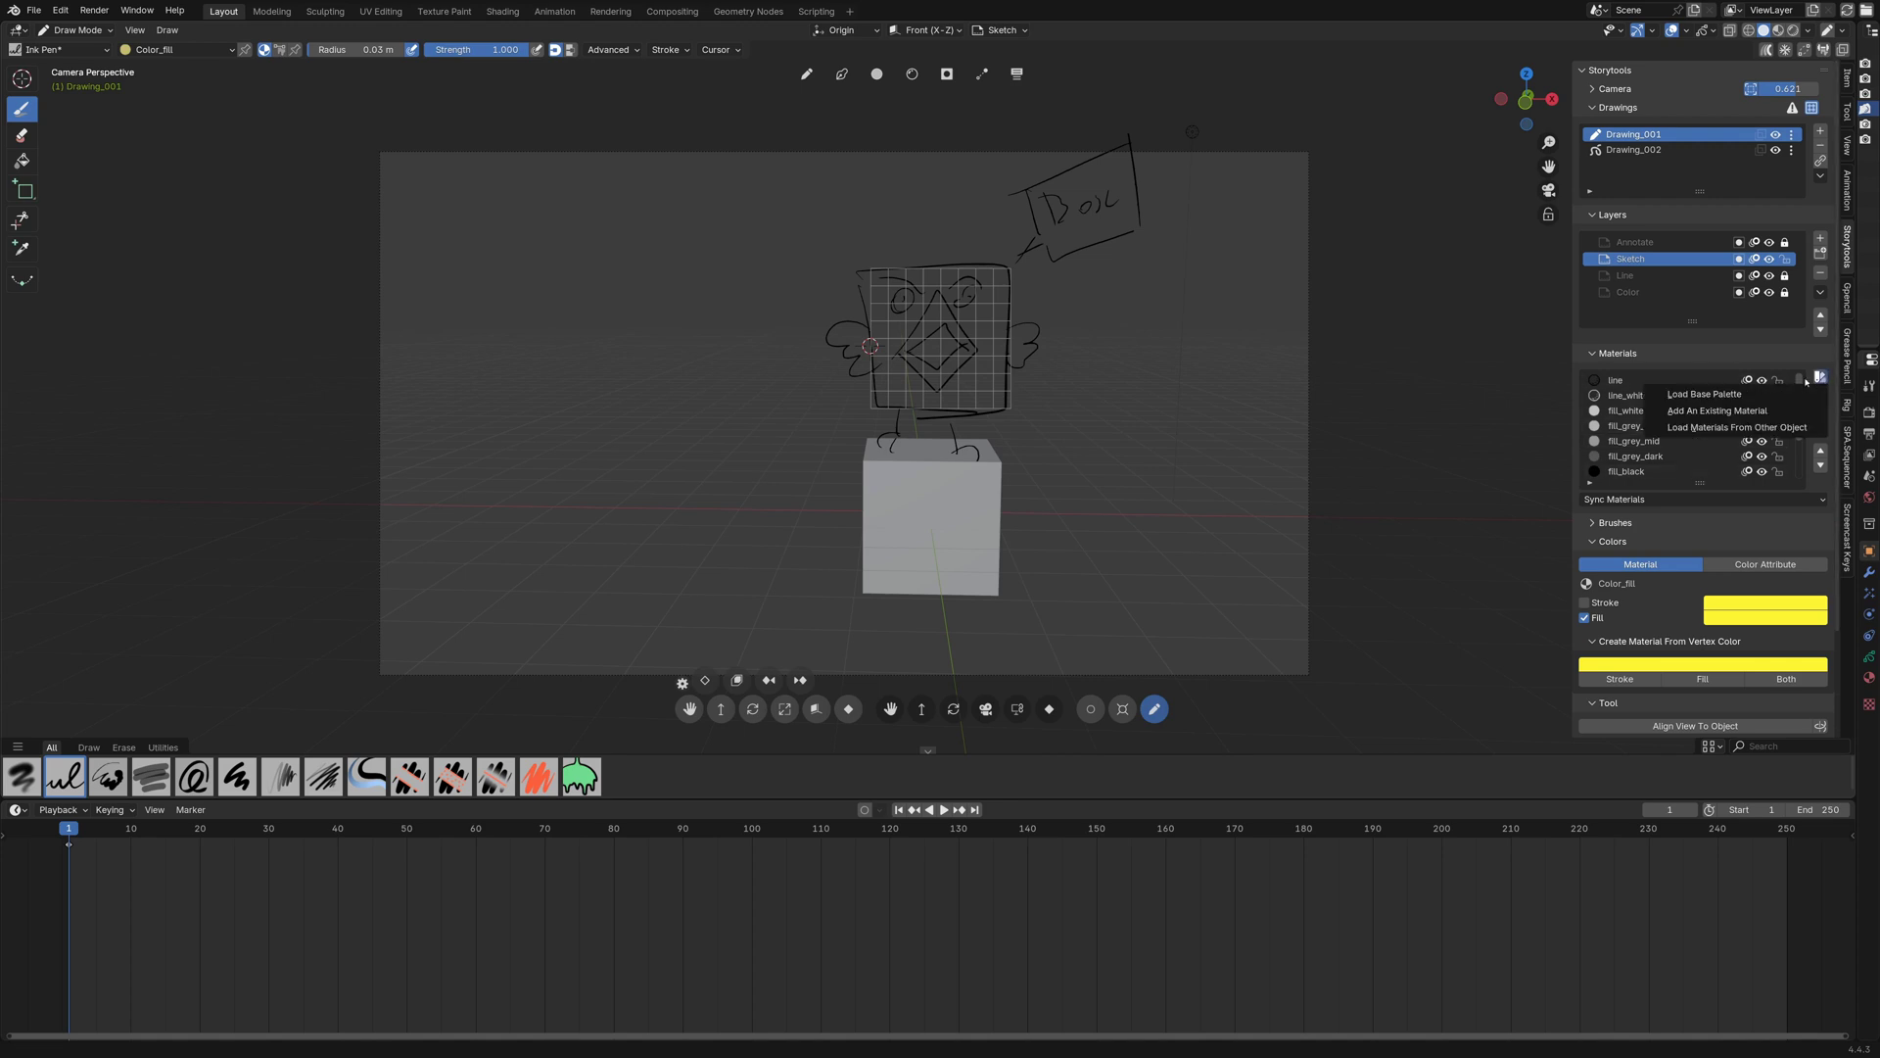
click(1732, 412)
drag(1576, 403, 1324, 370)
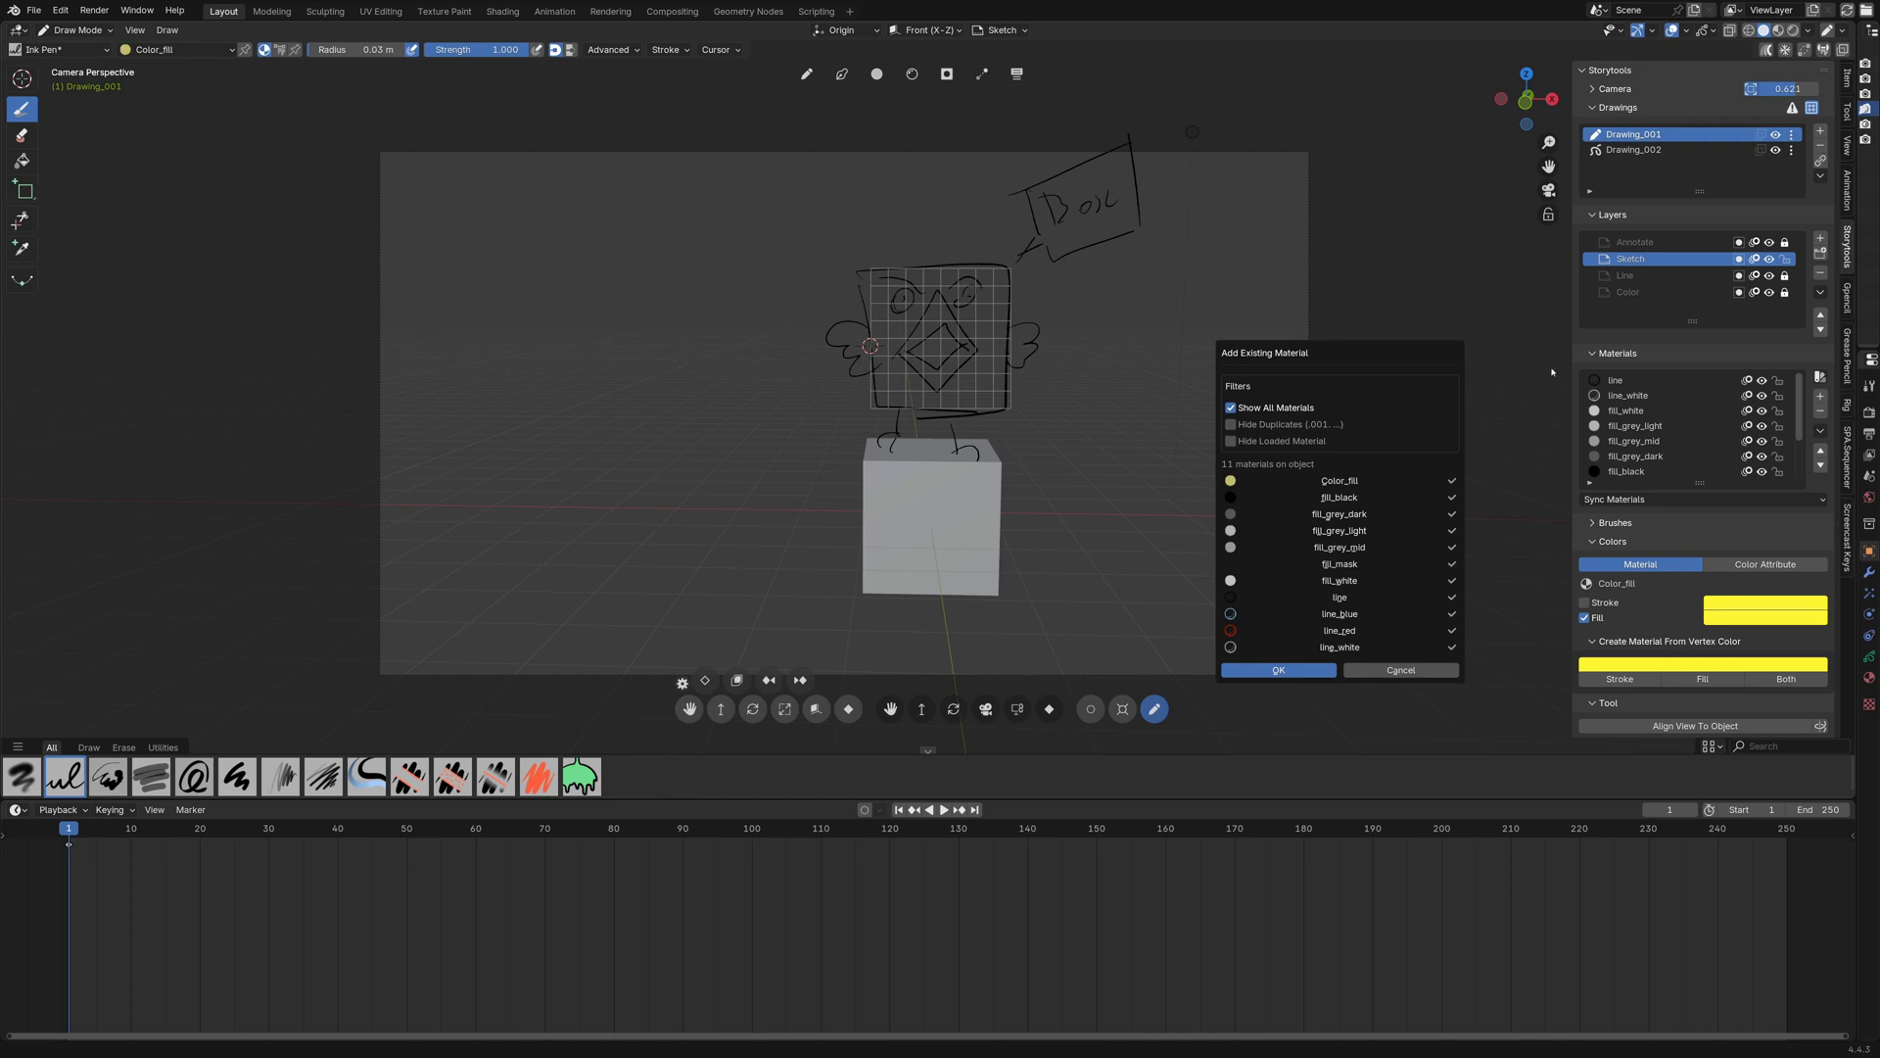
- Load materials into Drawing_001 from another object, using Drawing_002 as the source
click(1821, 377)
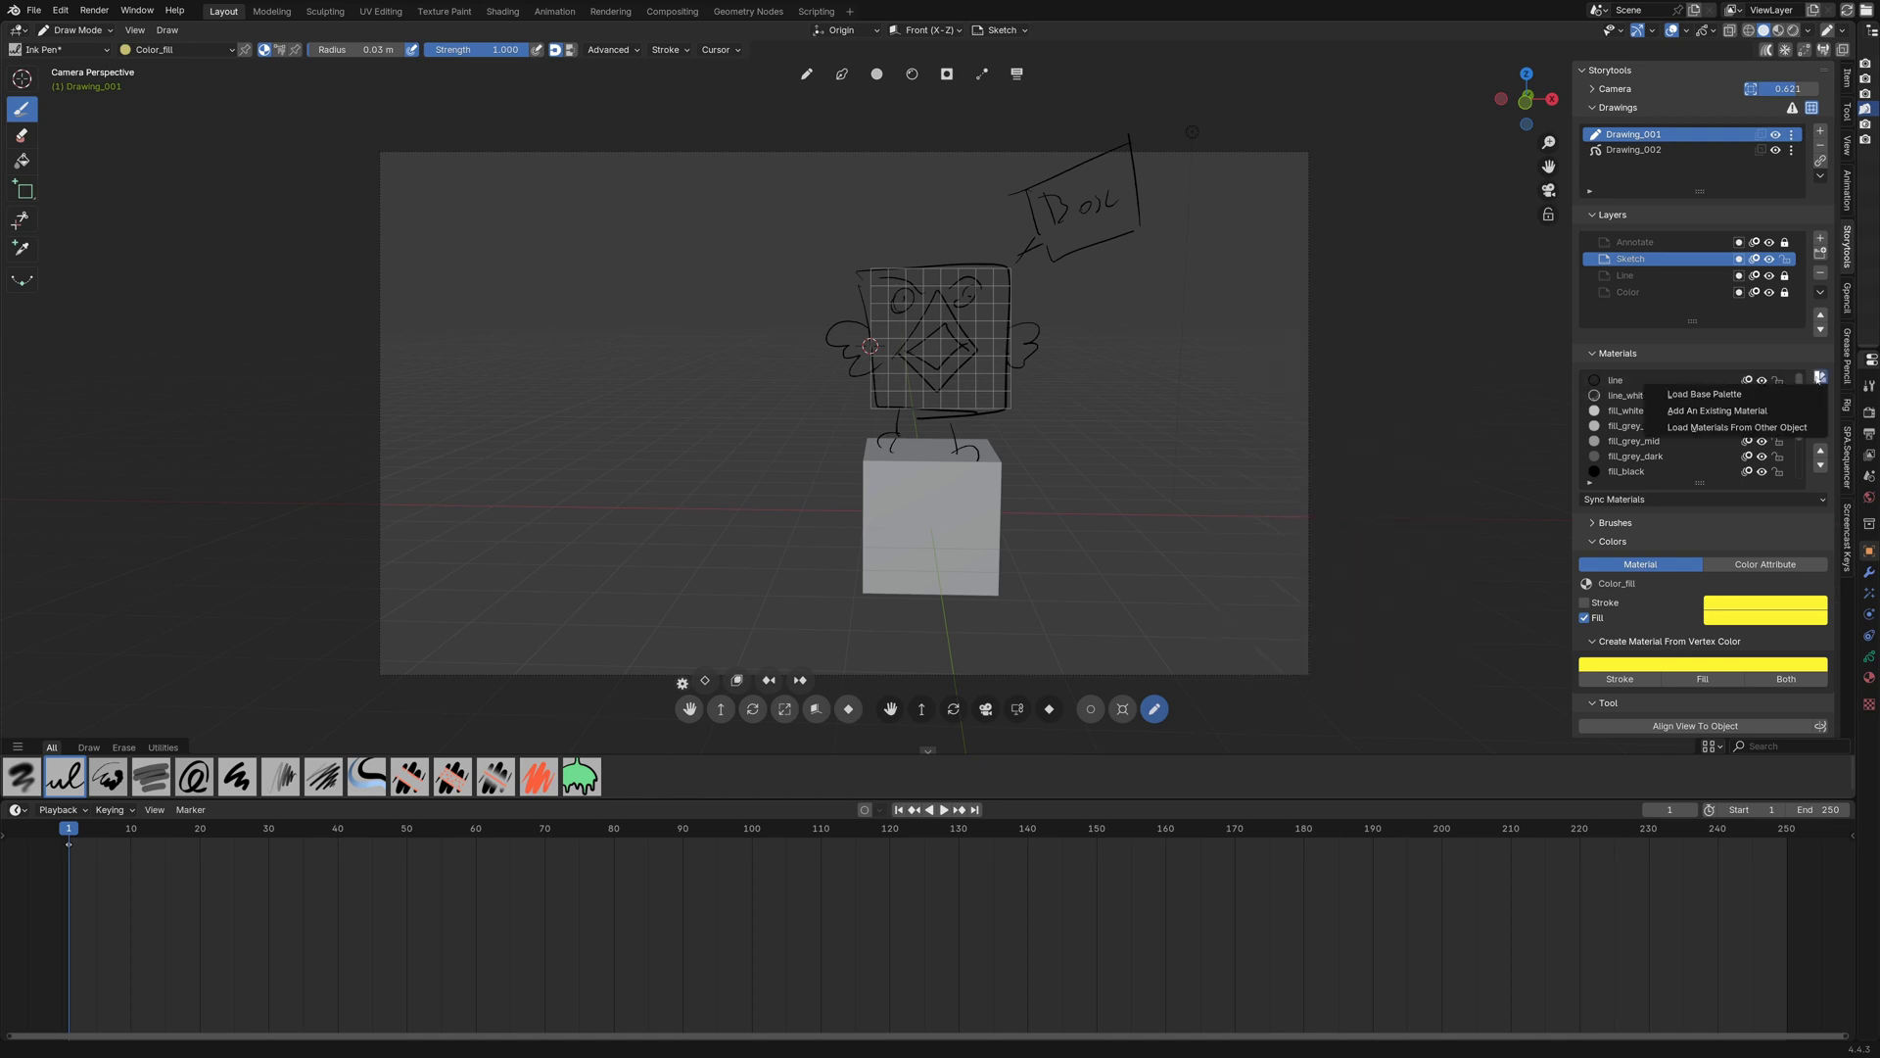
click(1727, 428)
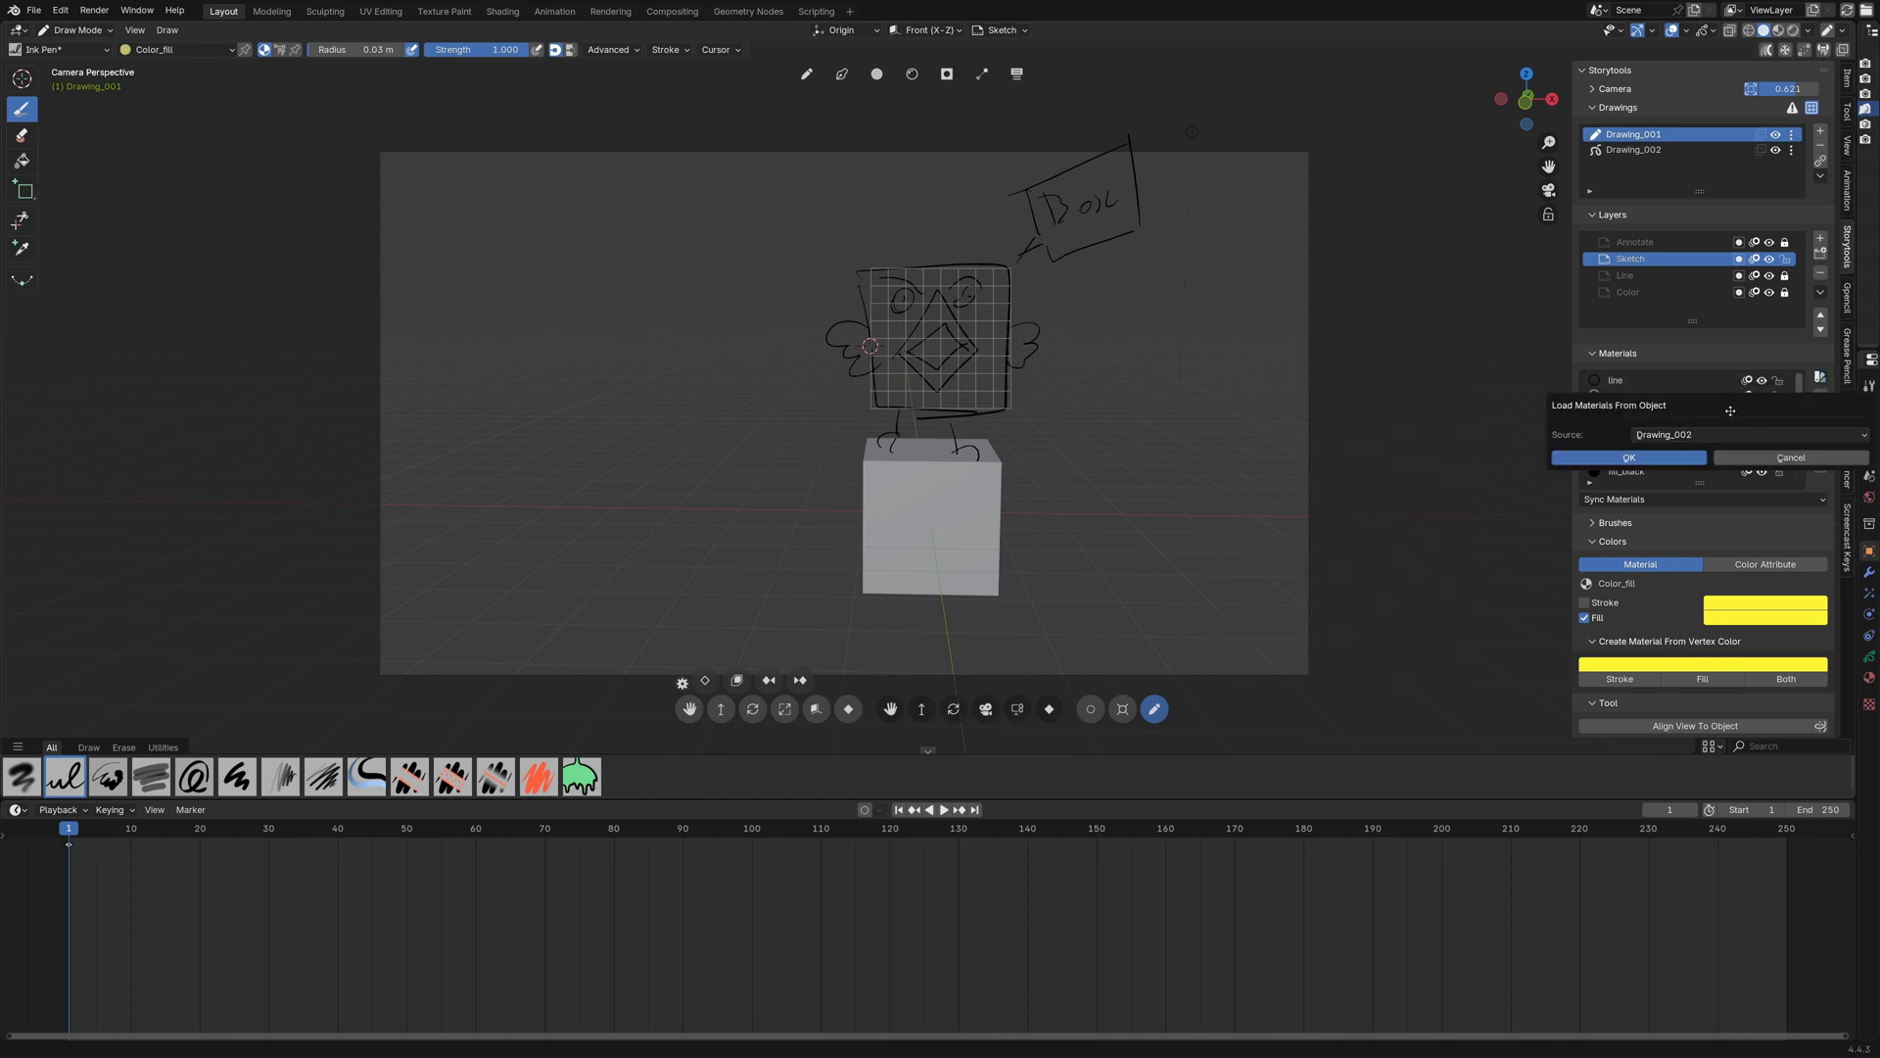
click(1337, 428)
click(1338, 443)
click(1239, 450)
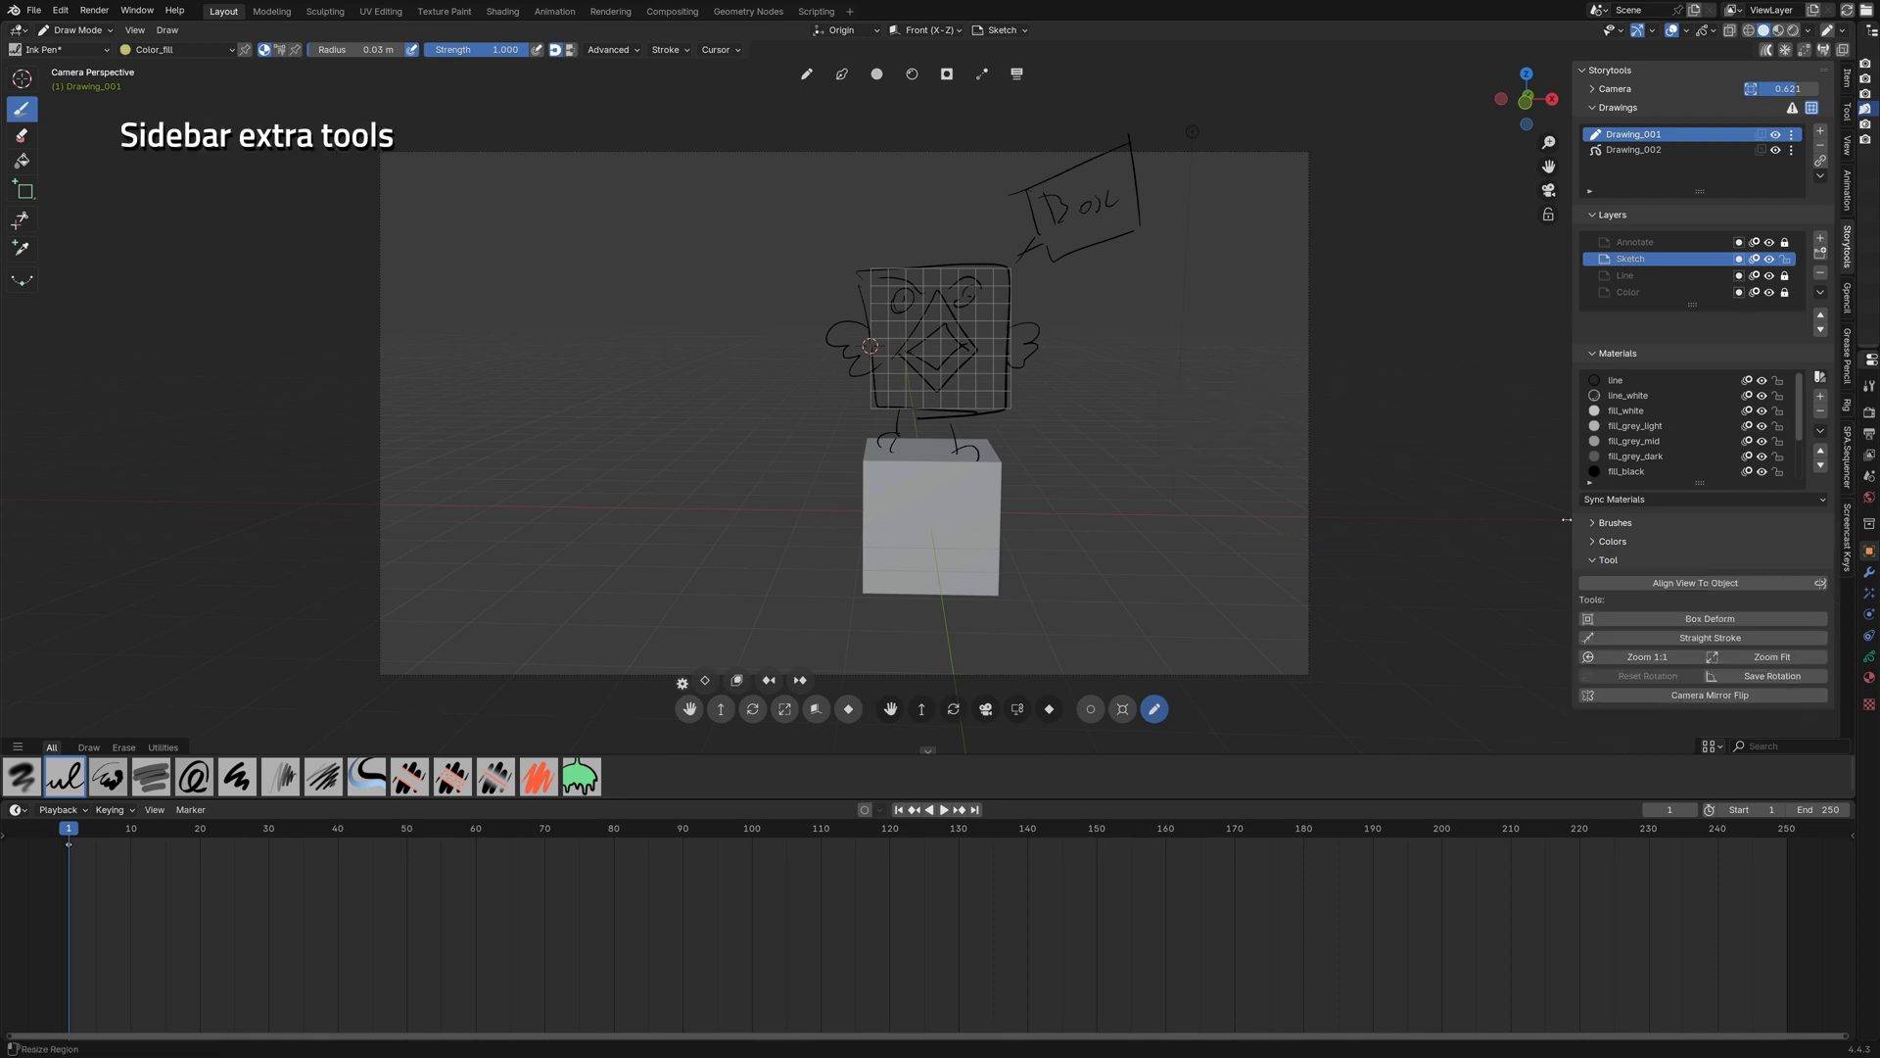
- Align the orbited viewport to face the Drawing_001 object using Align View To Object
click(1695, 583)
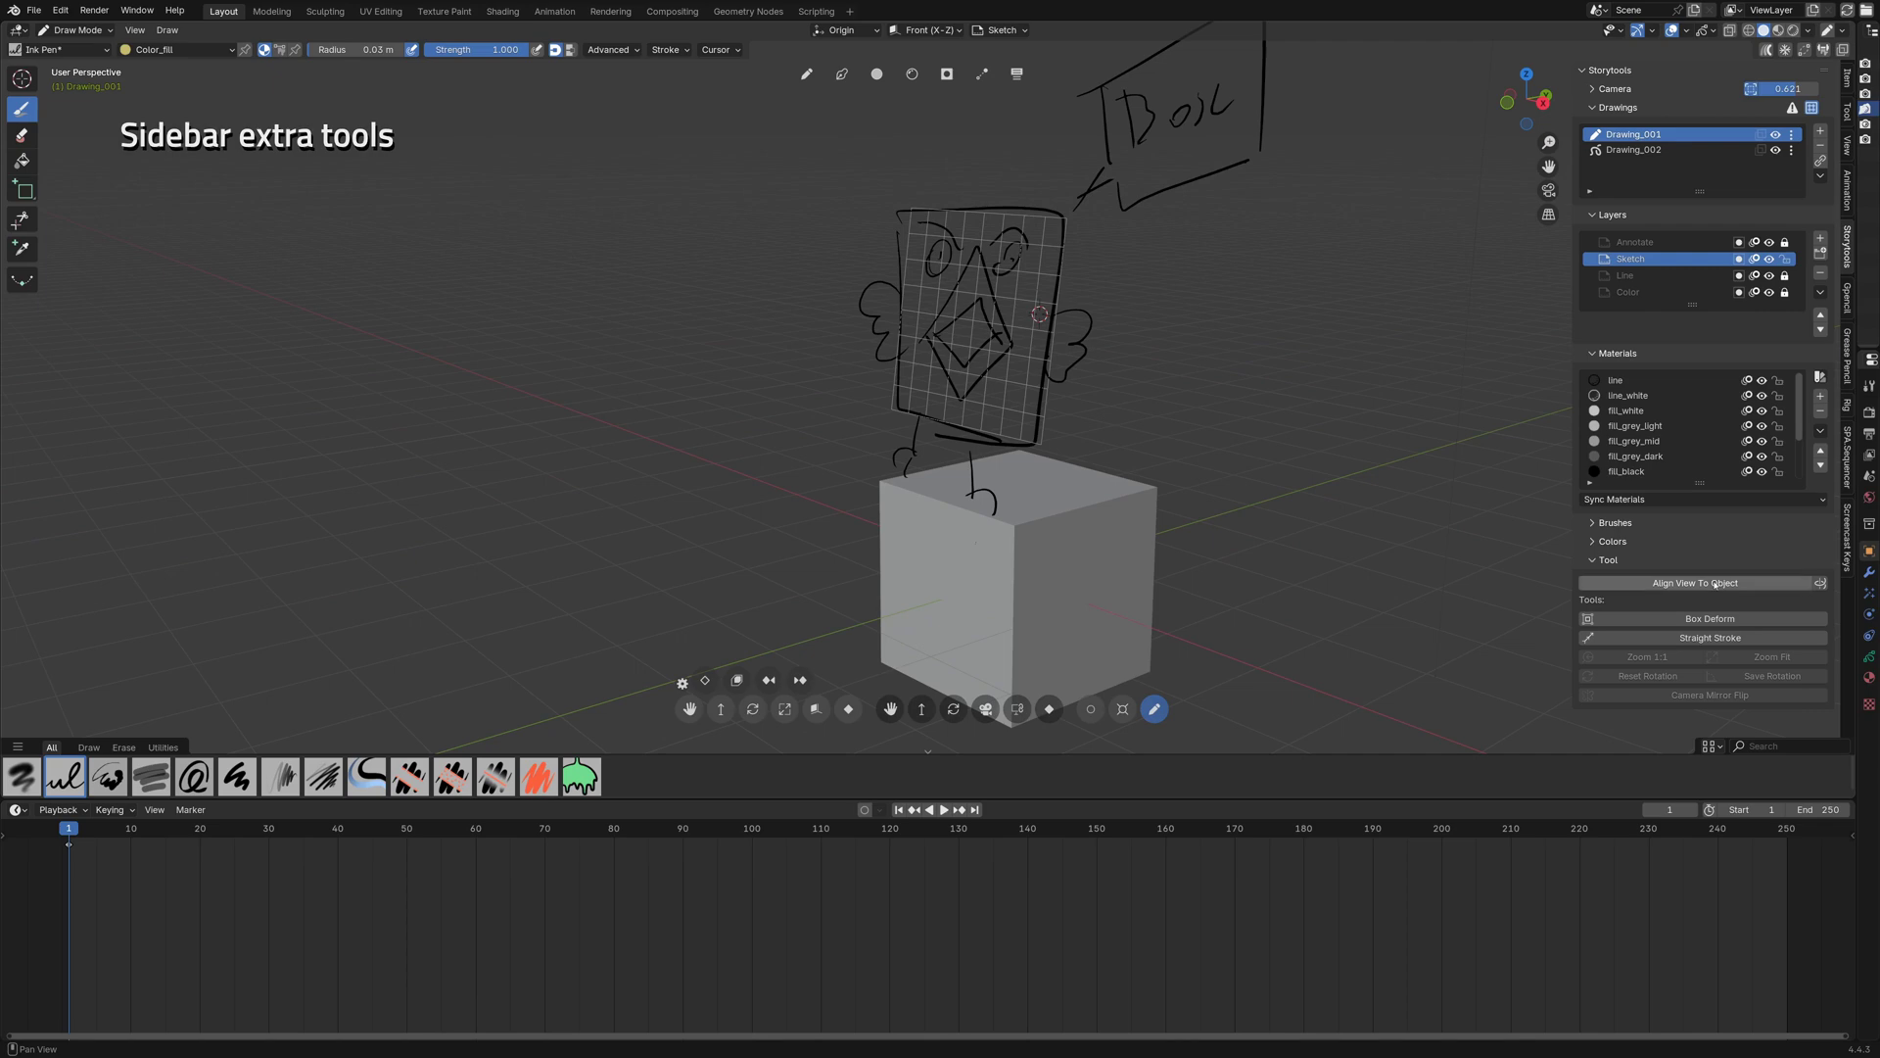
click(1722, 583)
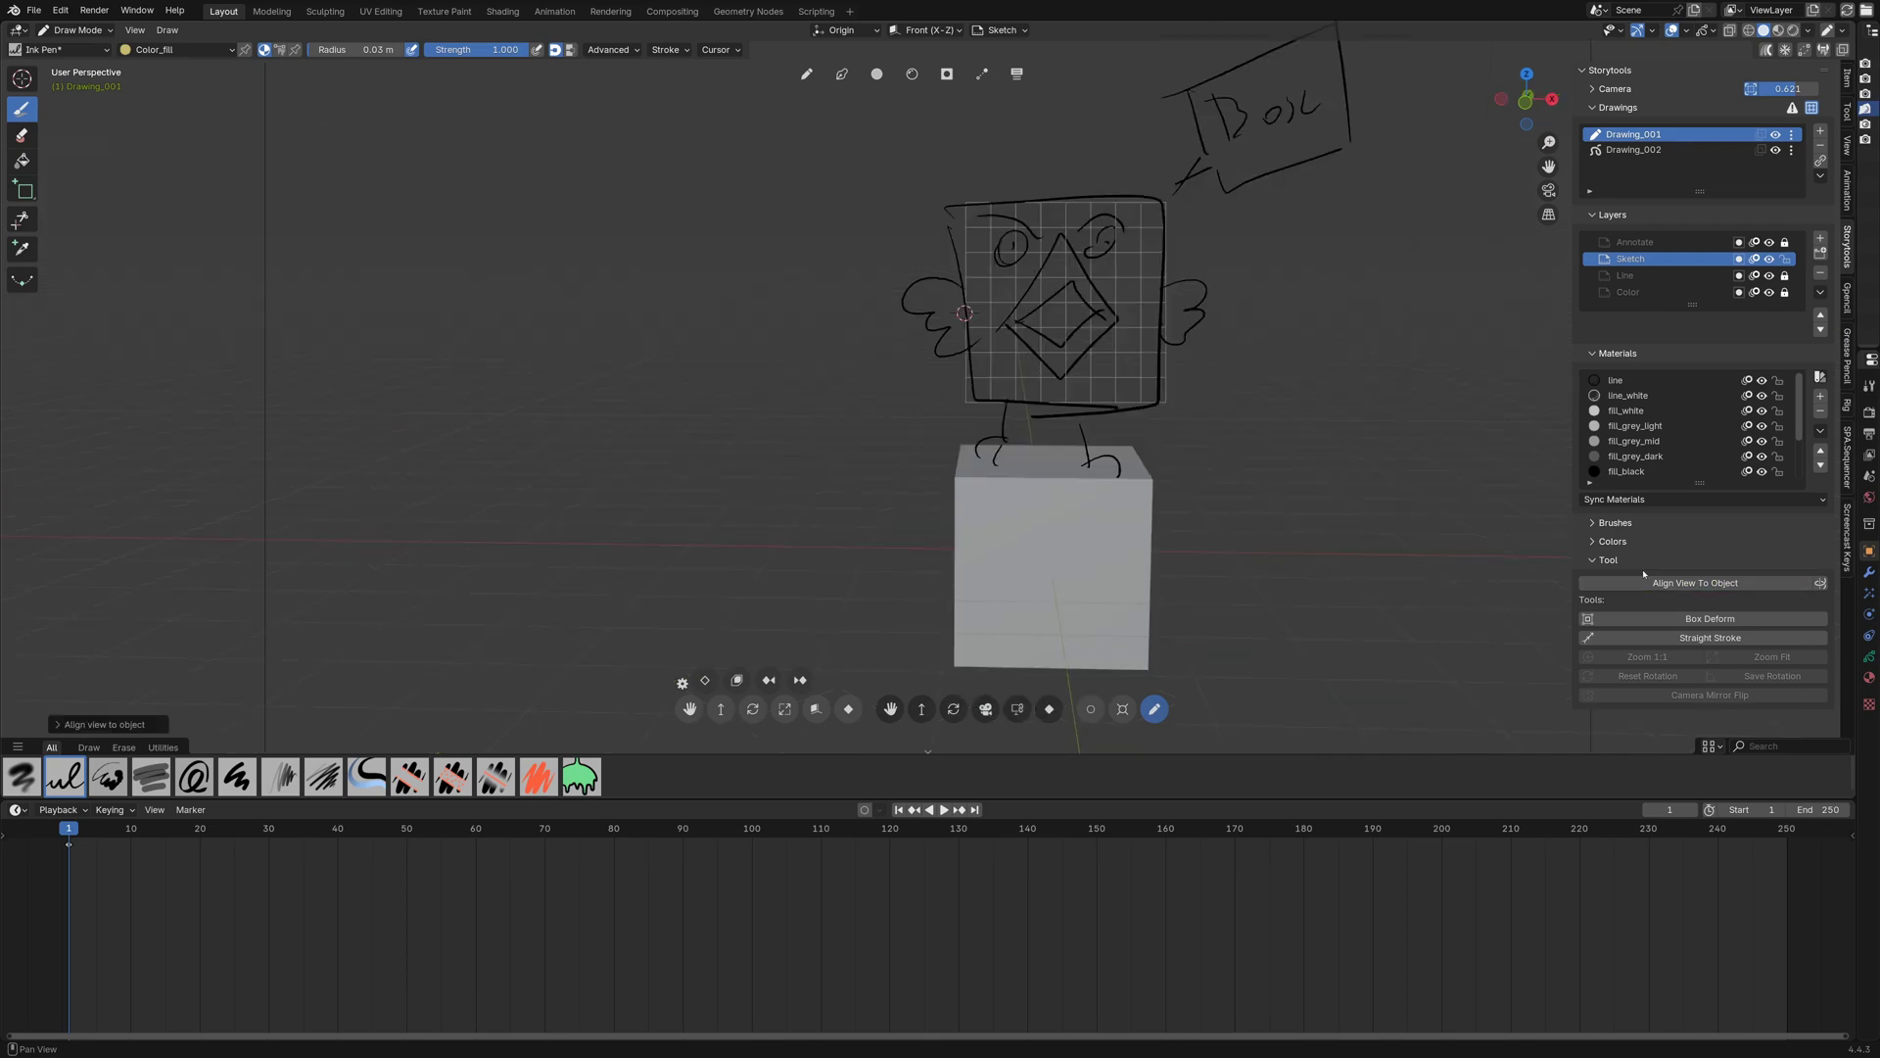
click(1820, 583)
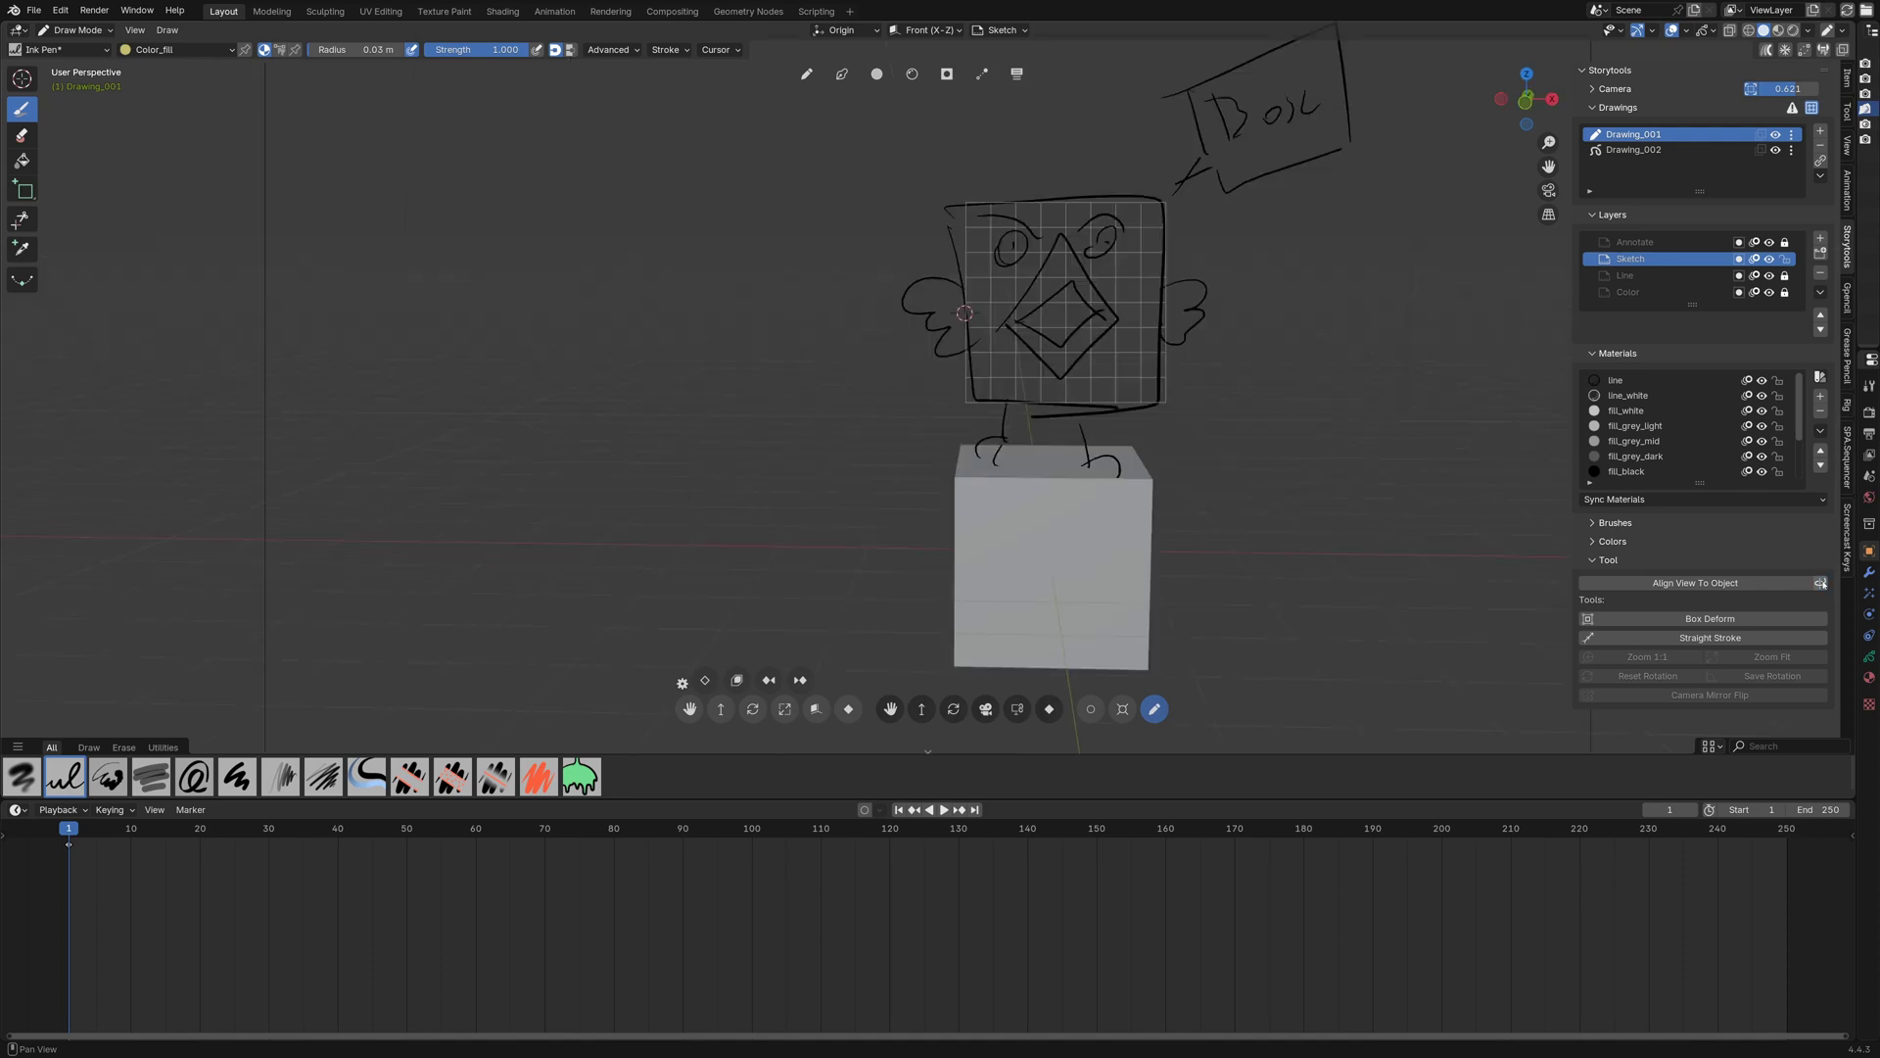
click(1820, 583)
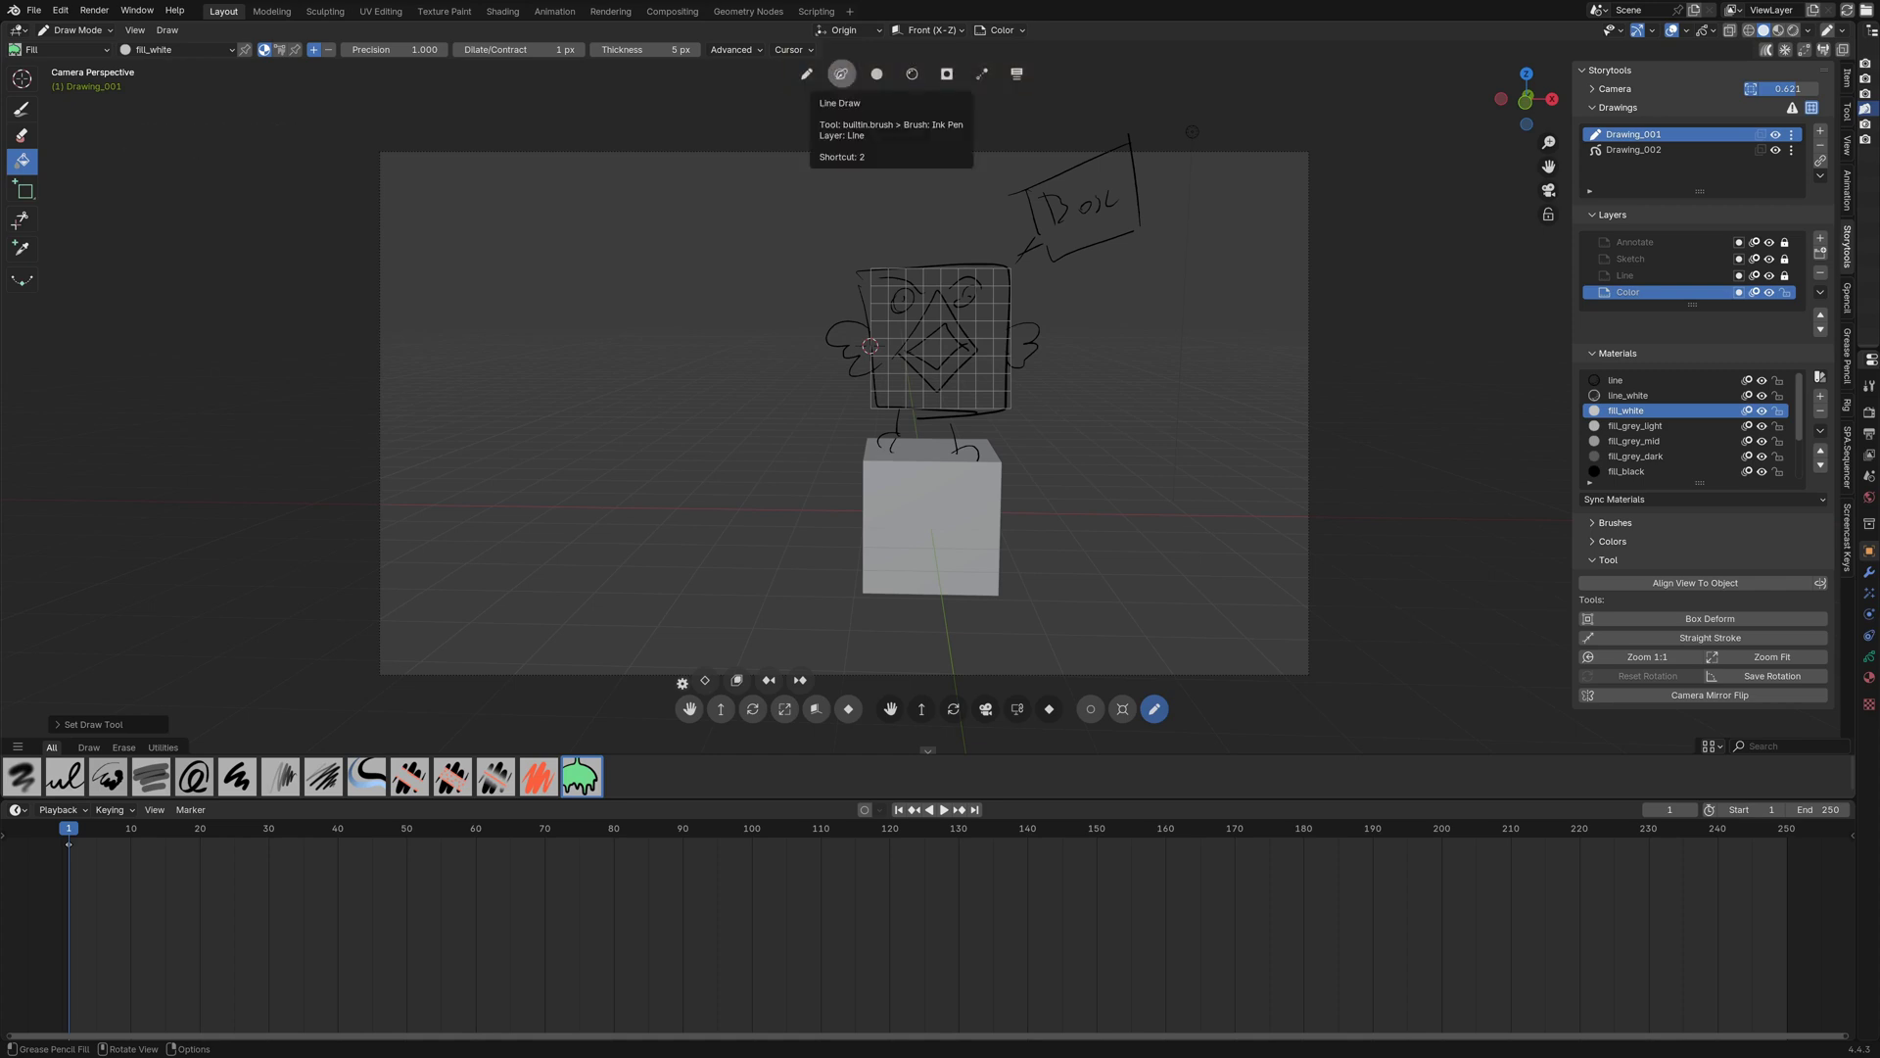
- Switch to the Line Draw tool preset and to the Bucket Fill preset after it
click(842, 73)
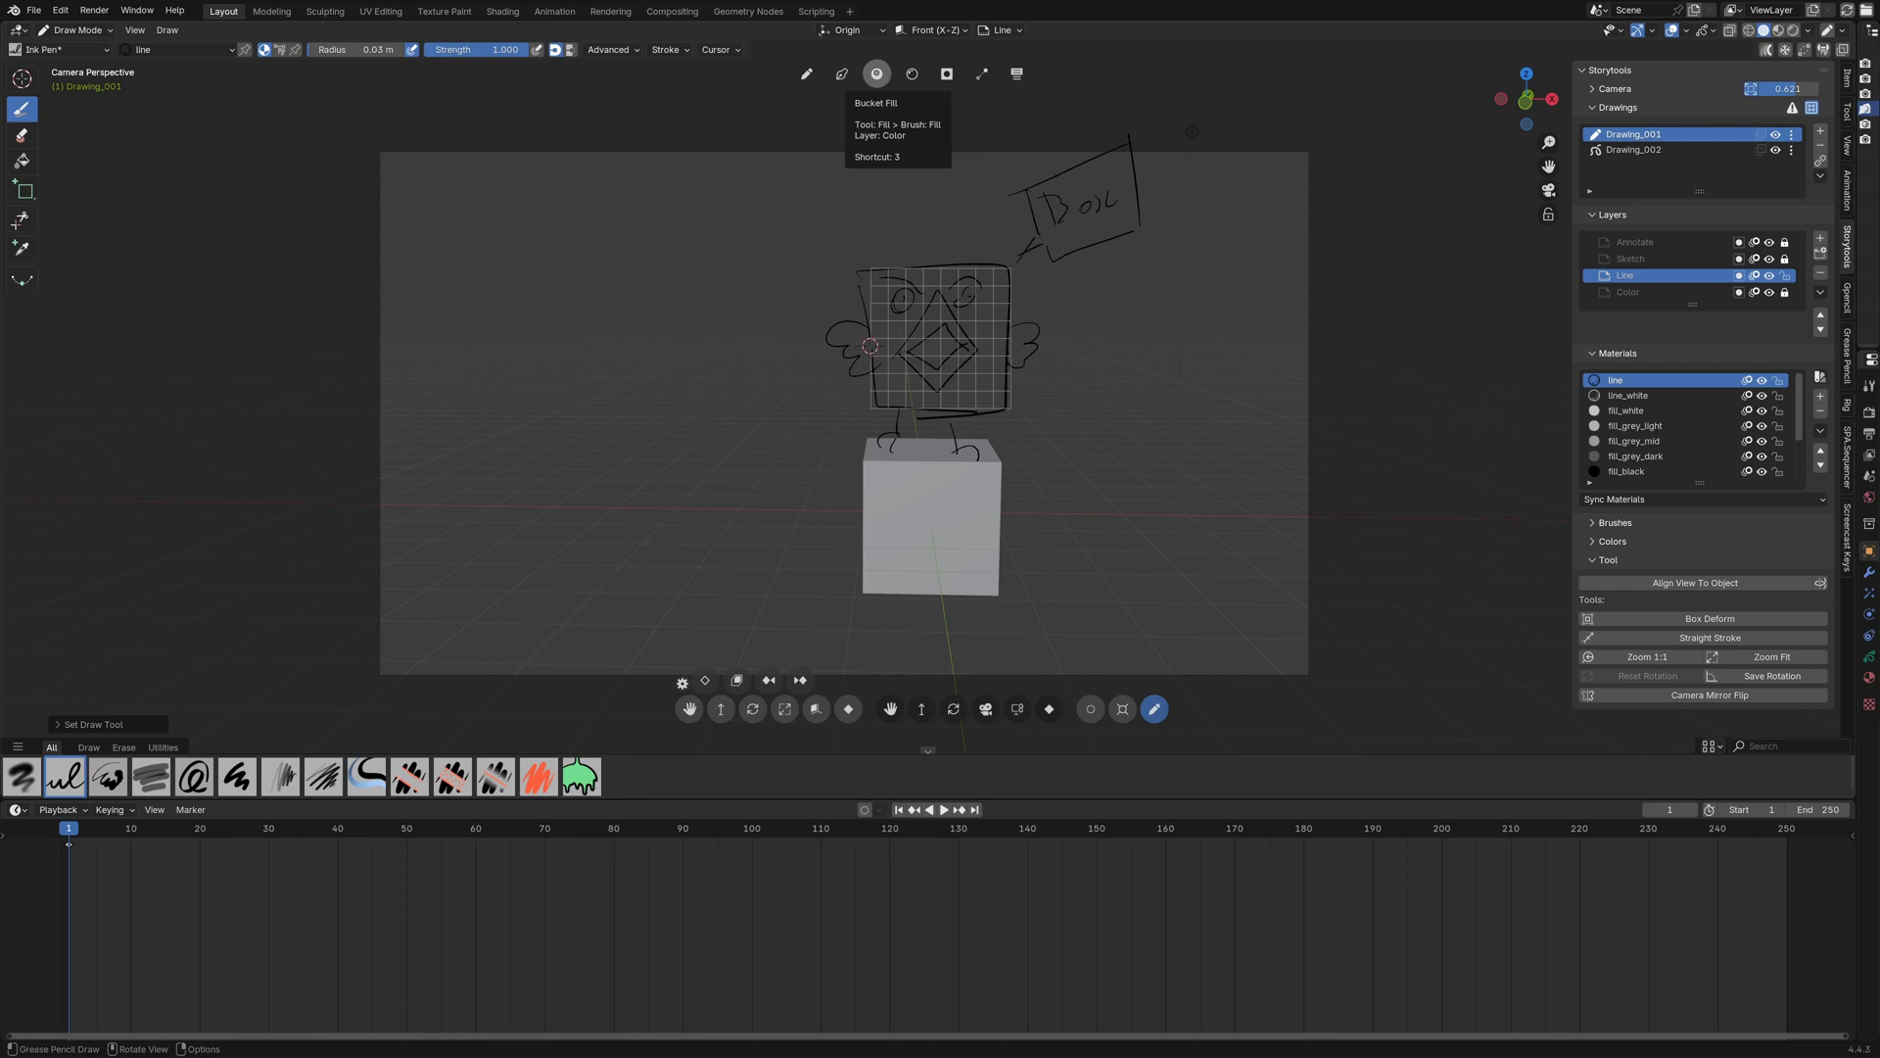
click(876, 74)
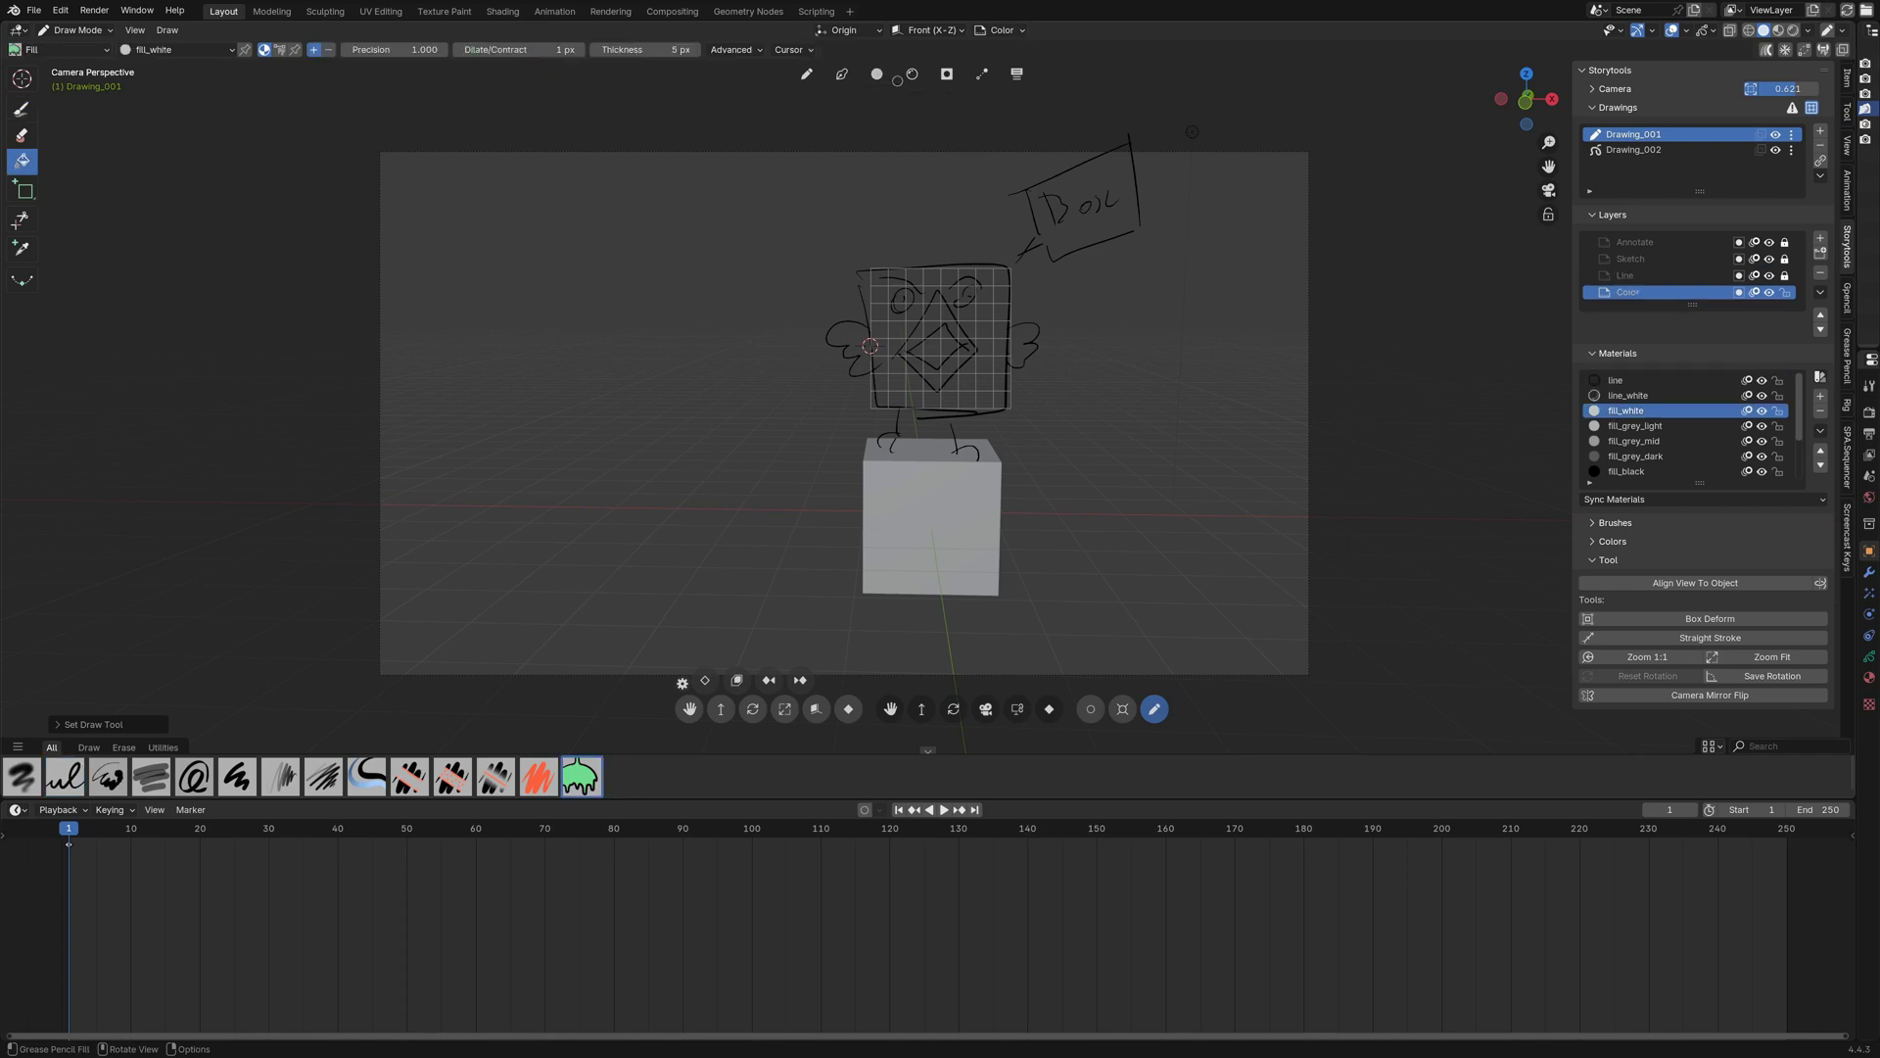
- Open the Storytools add-on preferences, show the Tool Presets settings, and enlarge the preferences window
click(1844, 30)
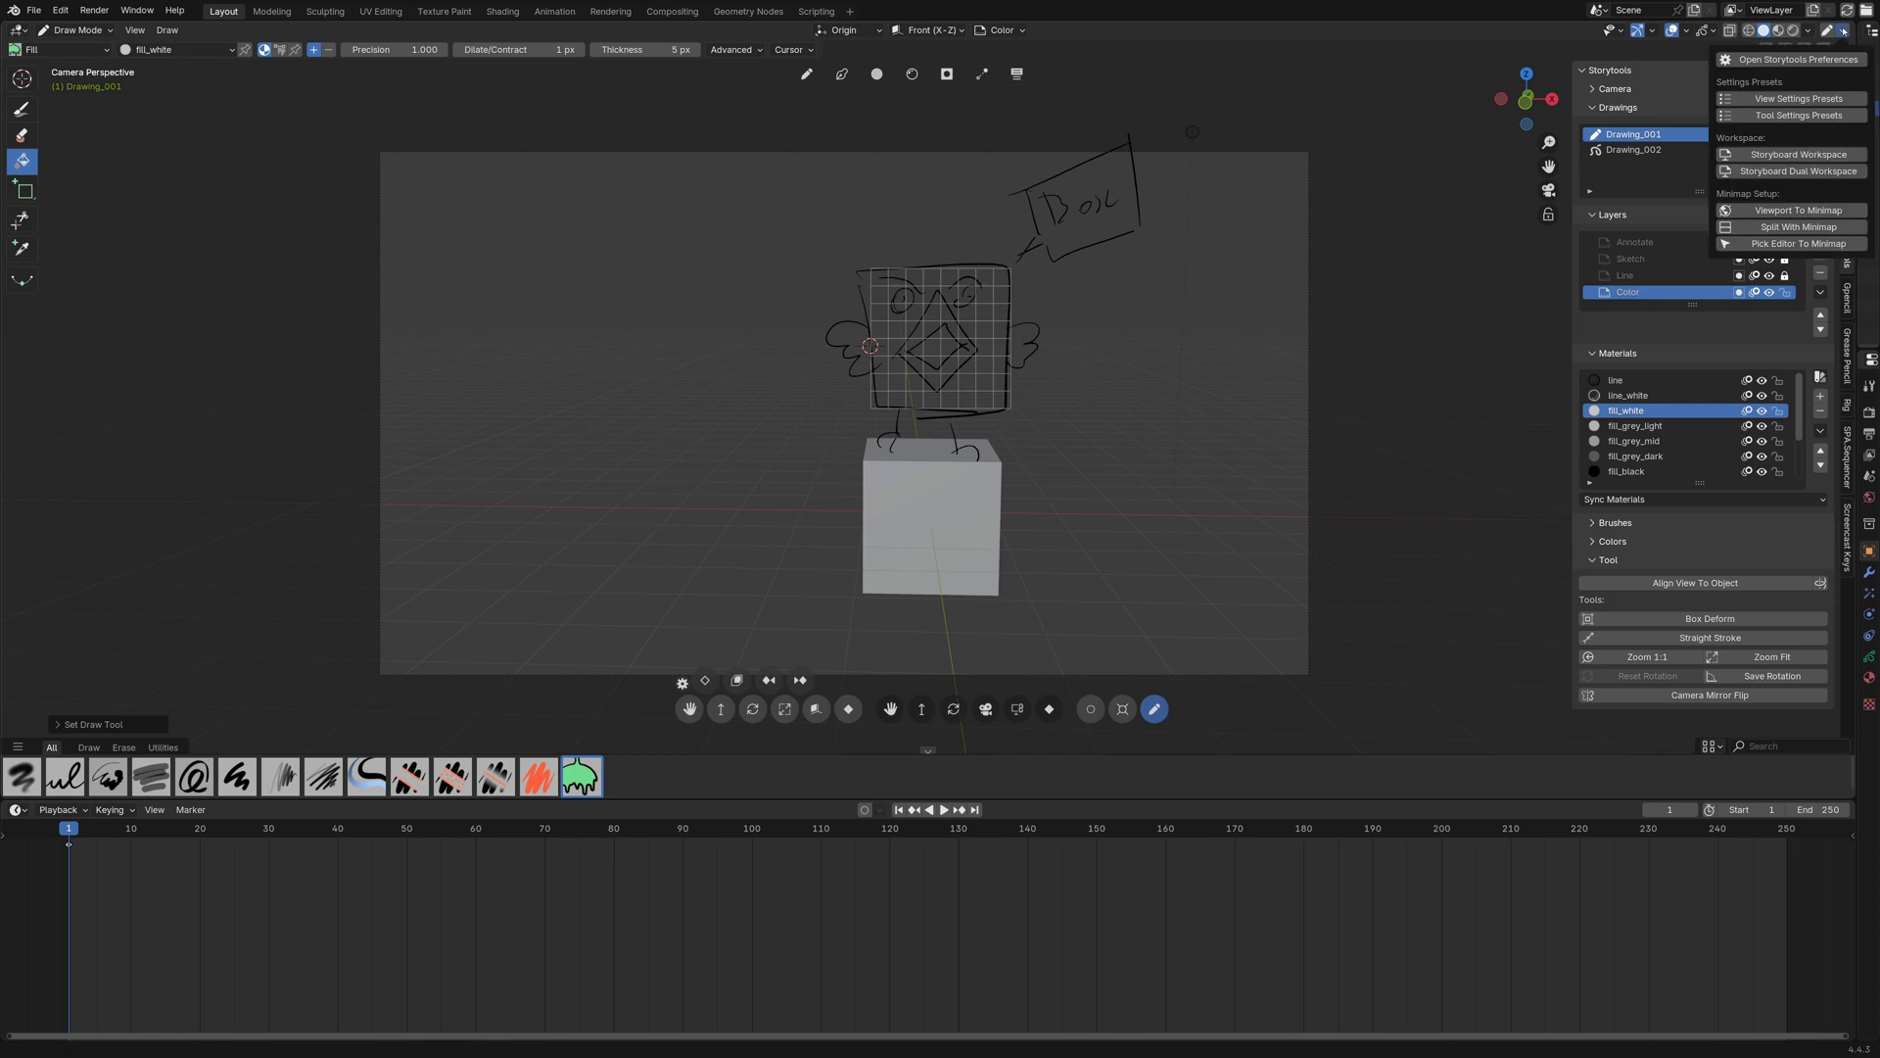
click(1756, 59)
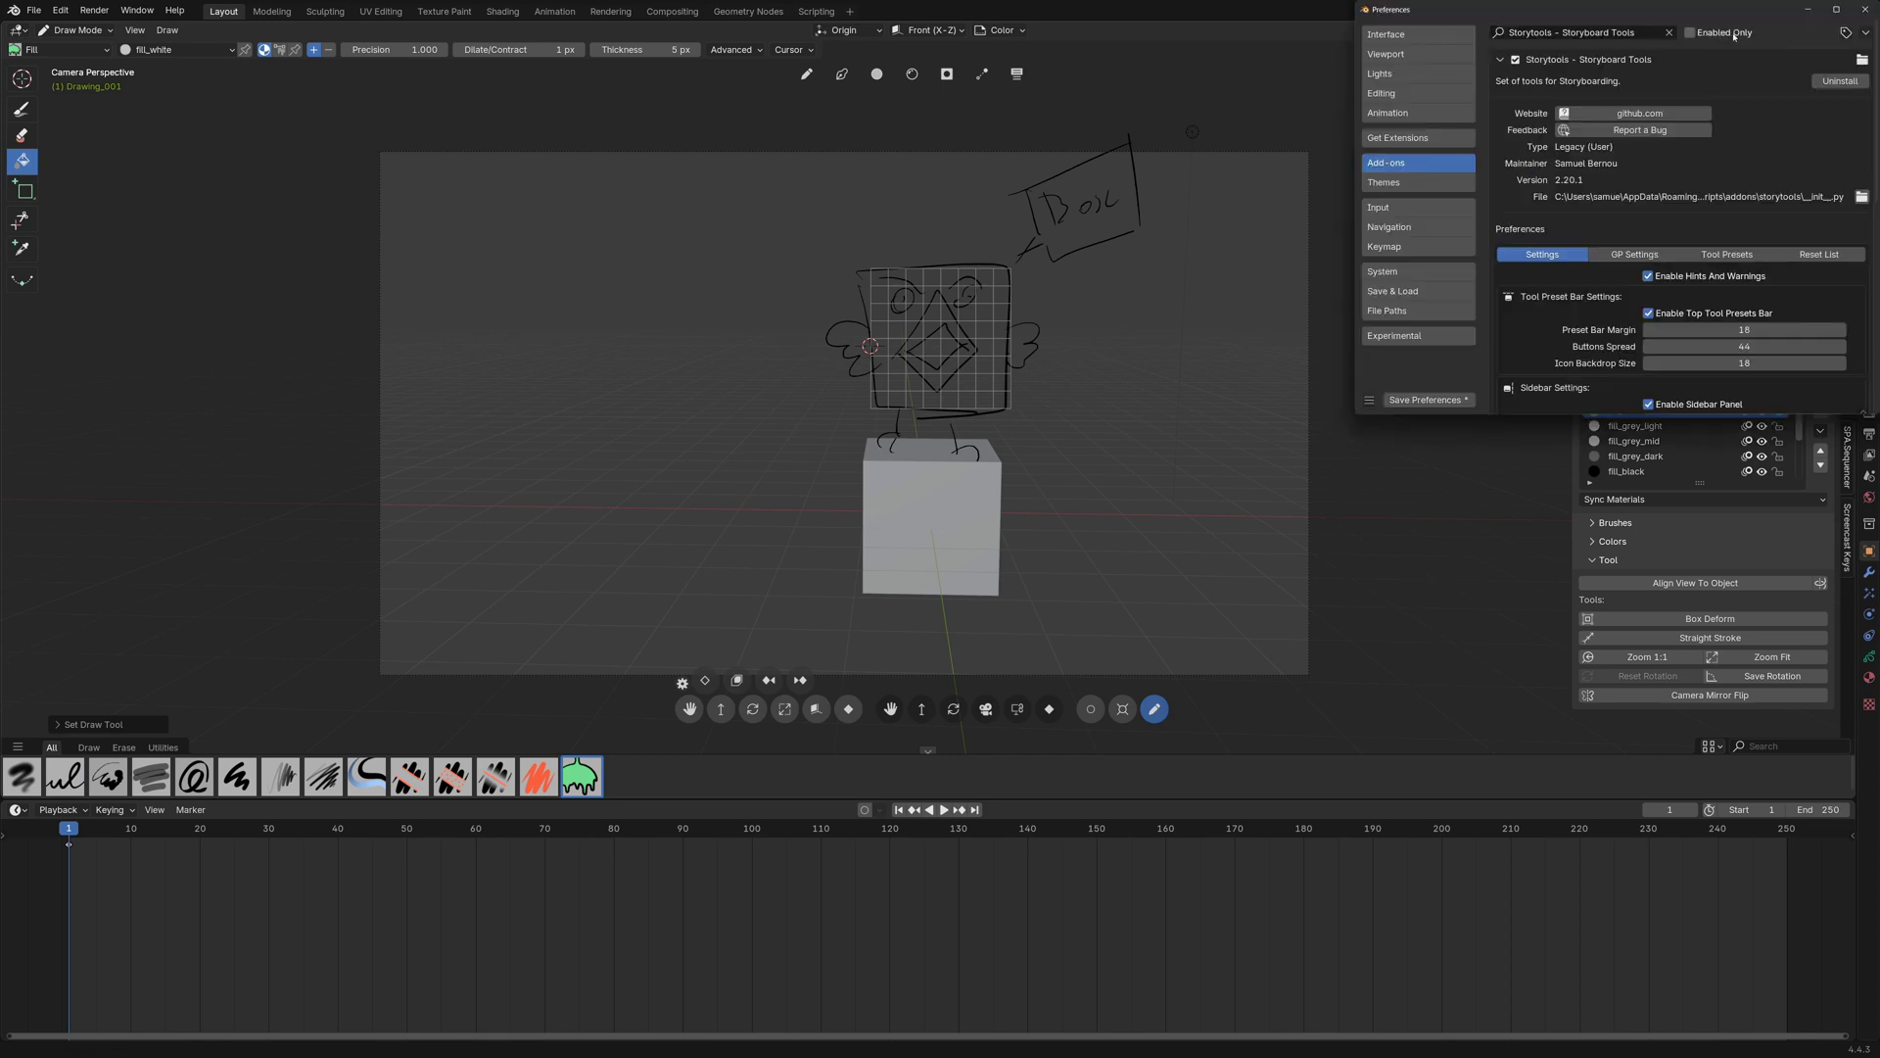
click(1244, 418)
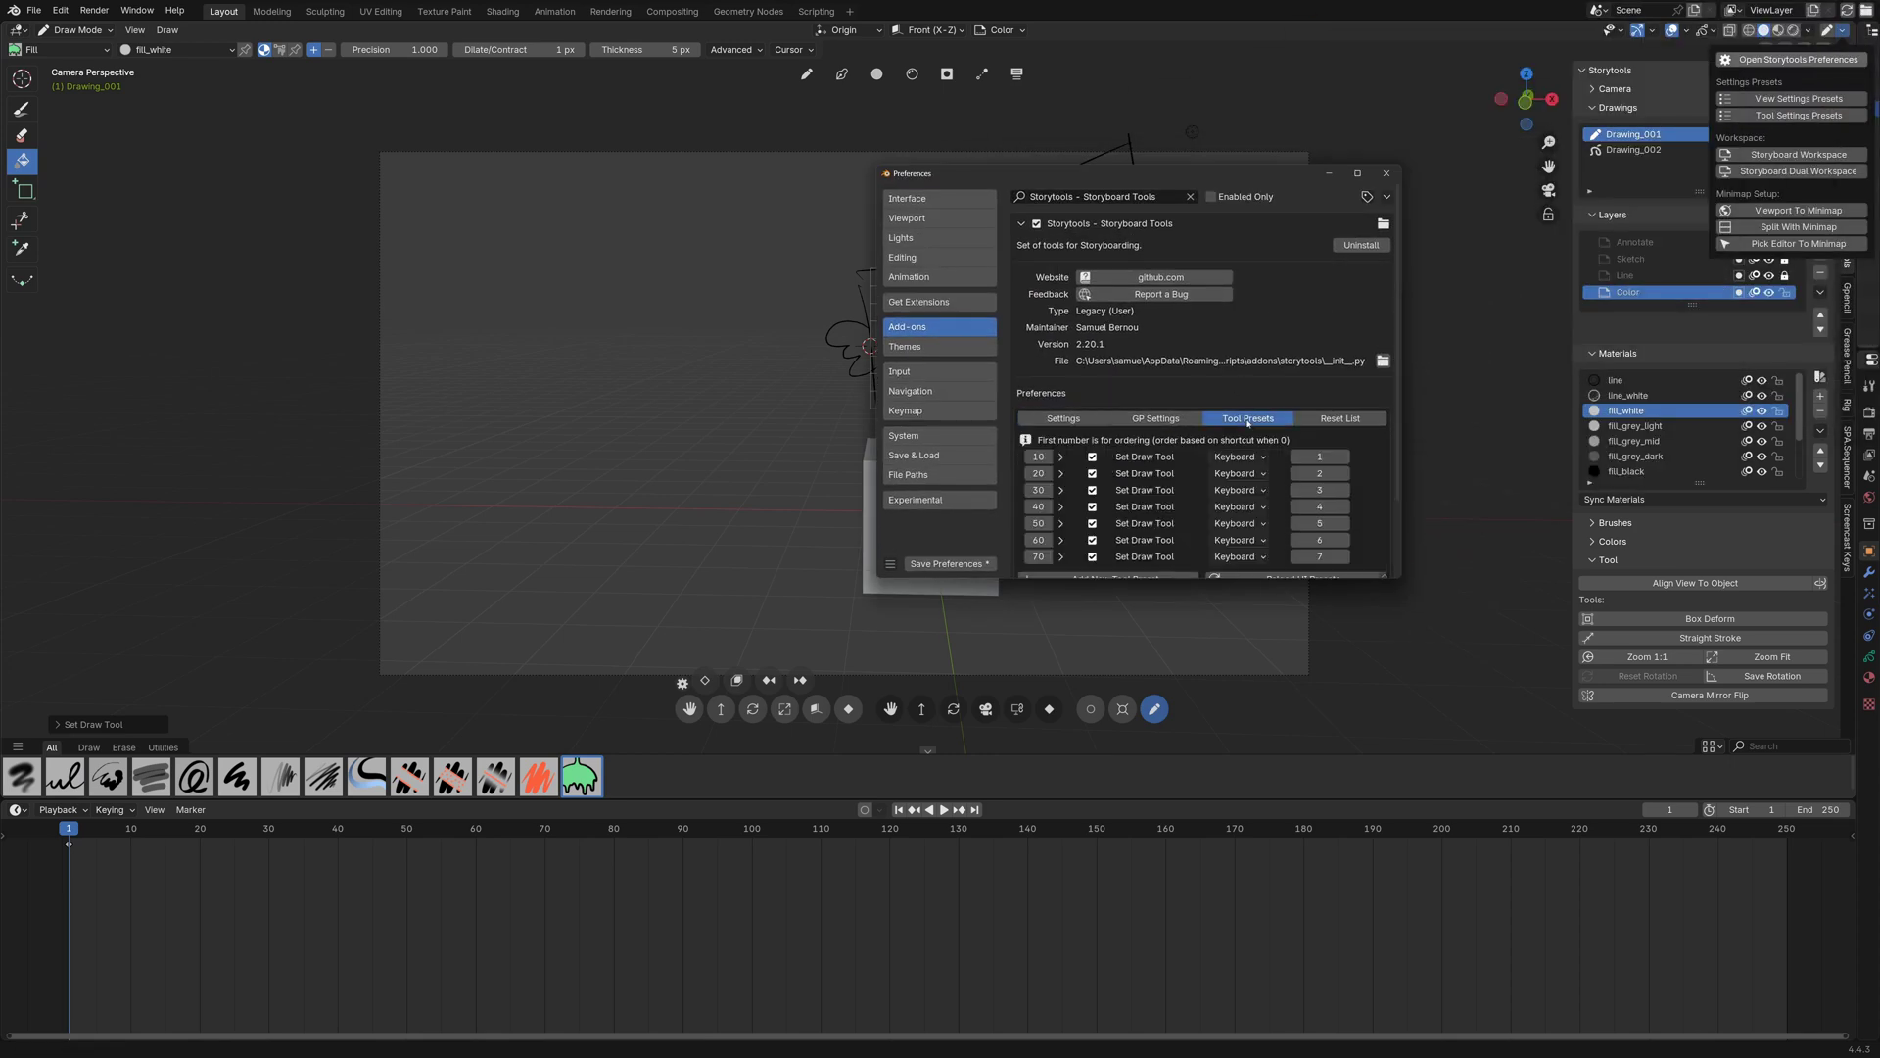
drag(1400, 577, 1438, 763)
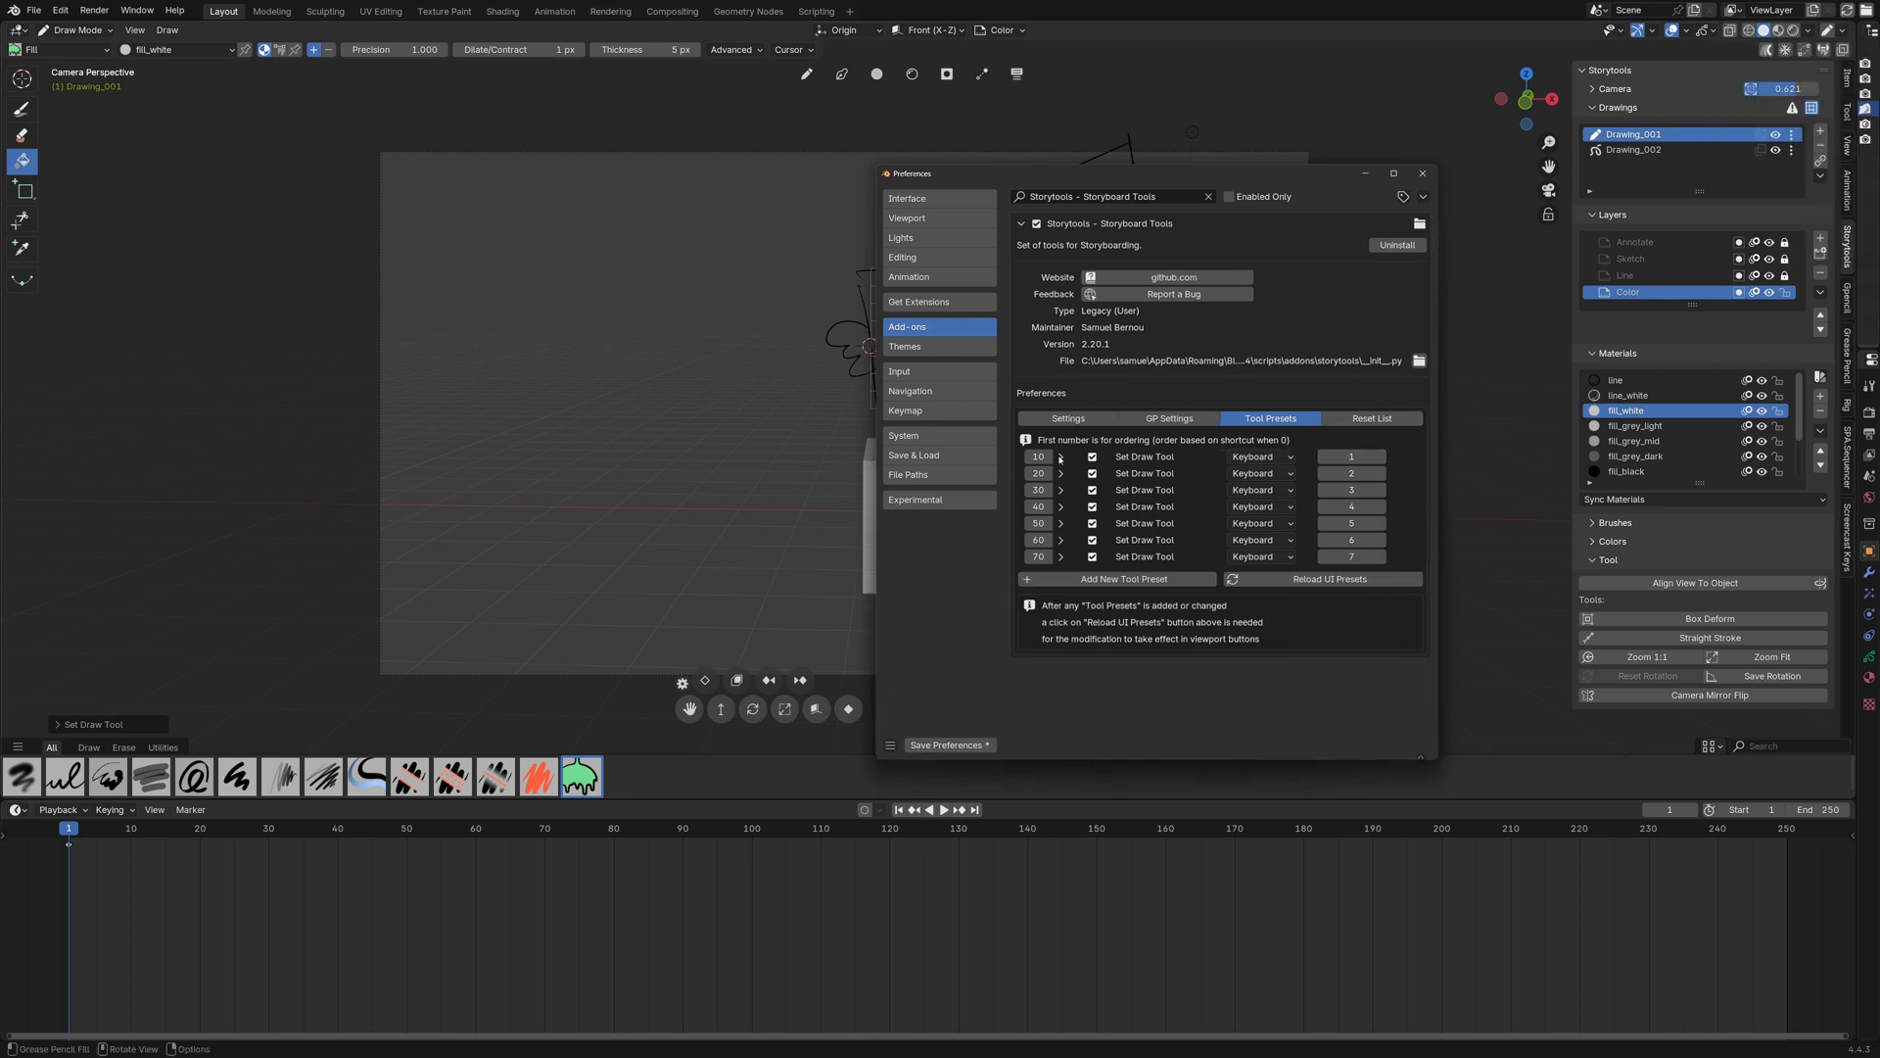
- Expand the first tool preset, Sketch Draw, review its name, mode, tool, brush and layer settings, and collapse it
click(1060, 457)
scroll(1163, 538, down, 2)
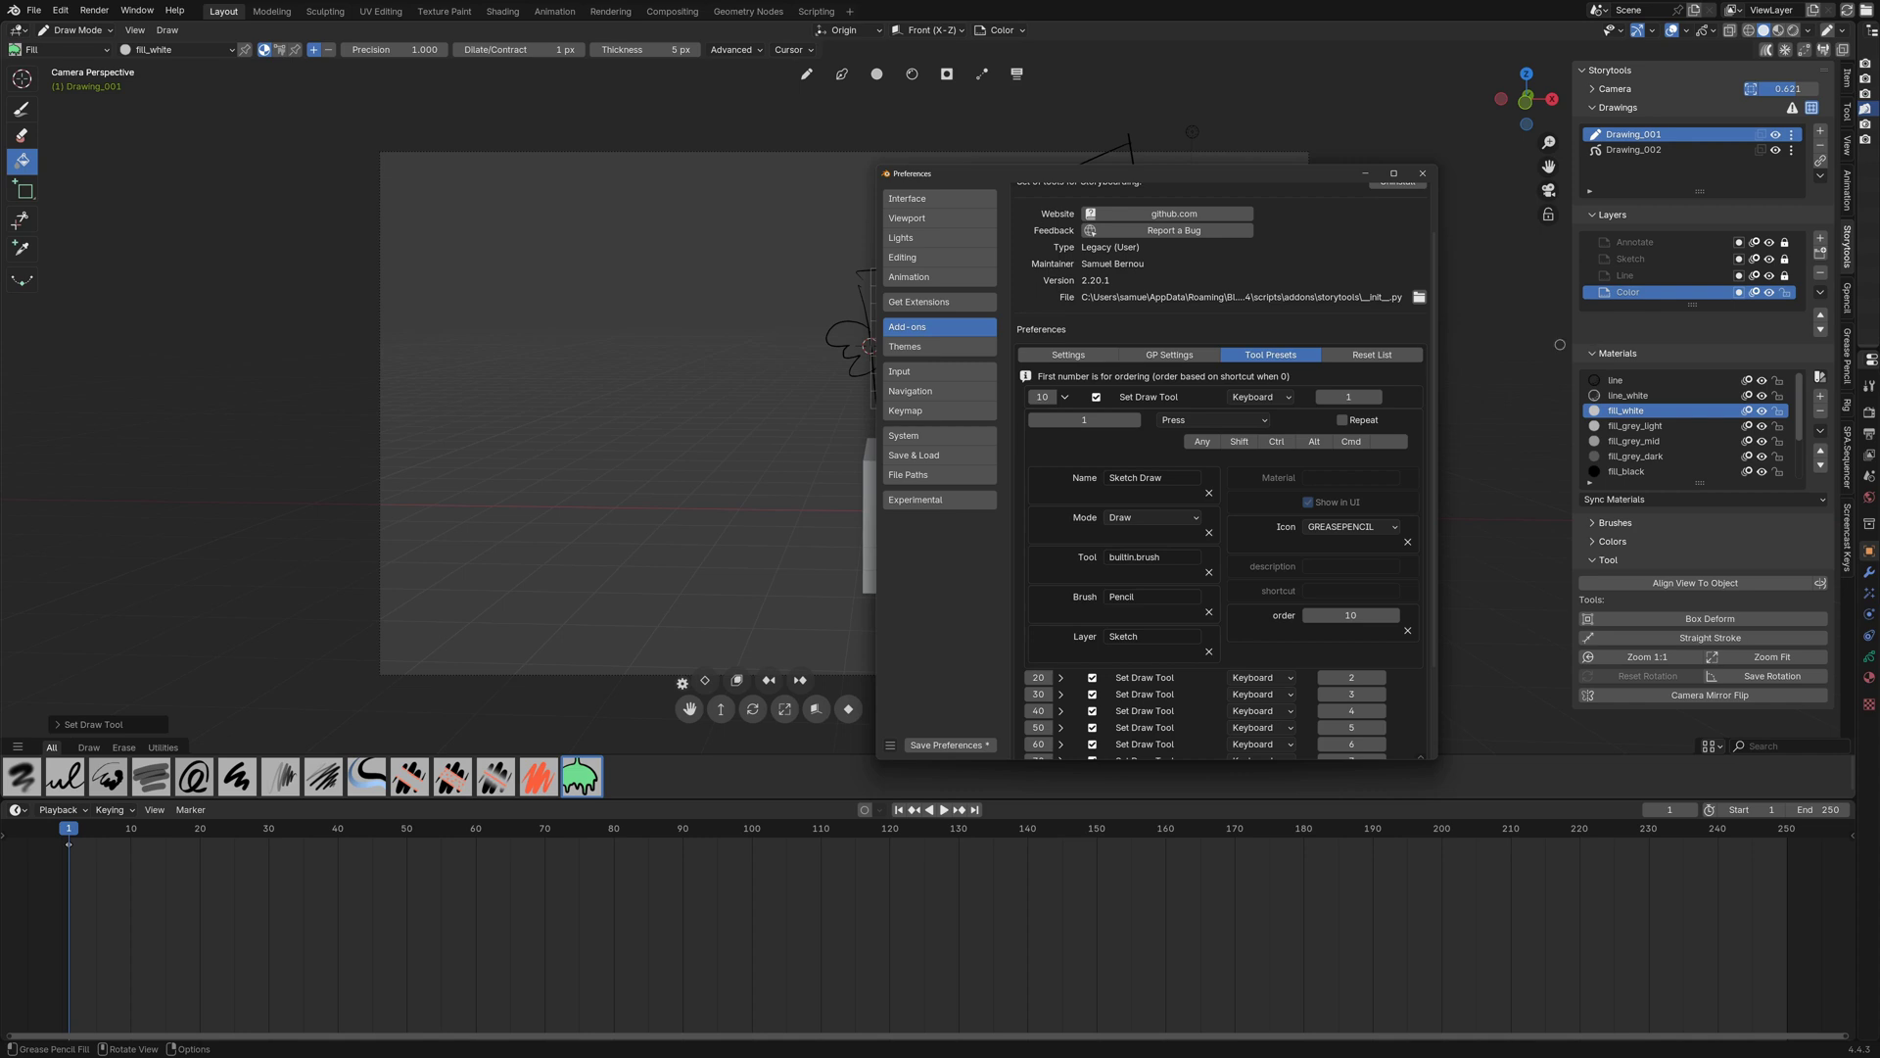
click(1153, 638)
click(1064, 594)
click(1061, 395)
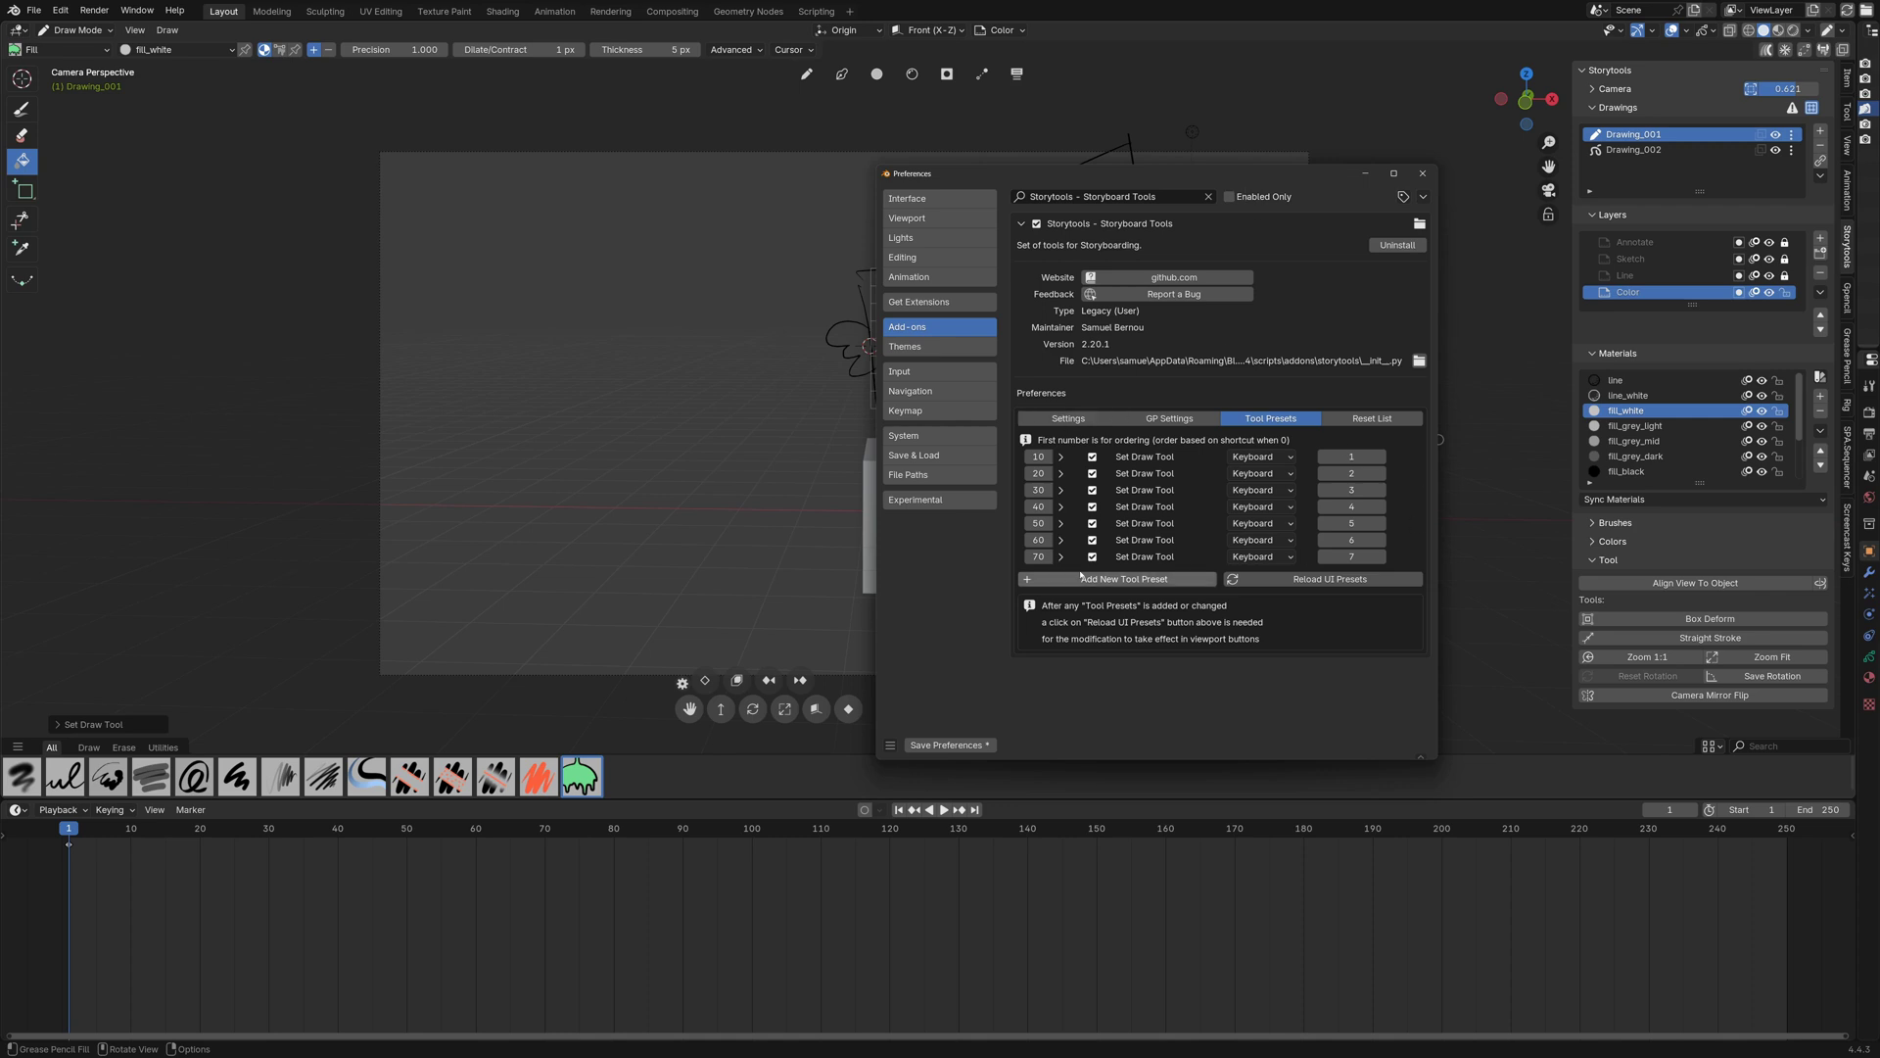
- Disable the fifth tool preset and reload the UI presets, and restore it with another reload
click(1092, 523)
click(1273, 579)
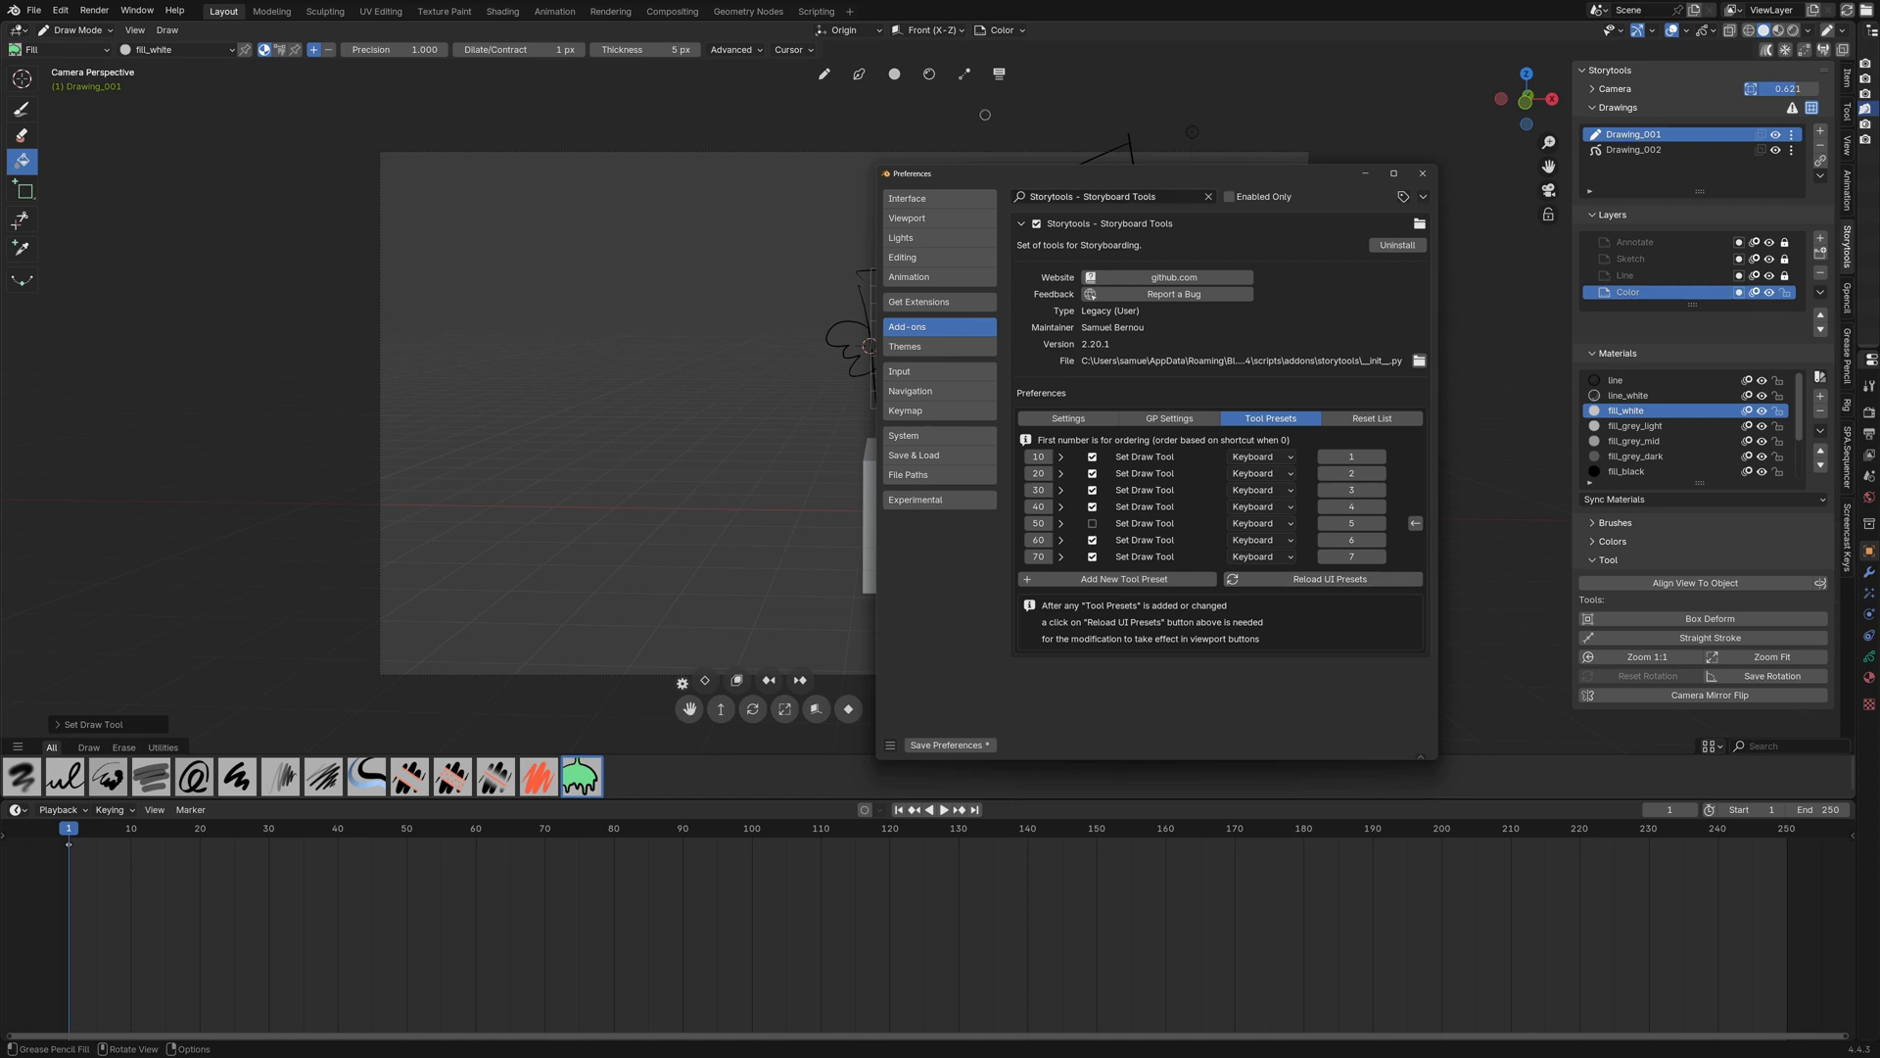
click(1092, 523)
click(1313, 579)
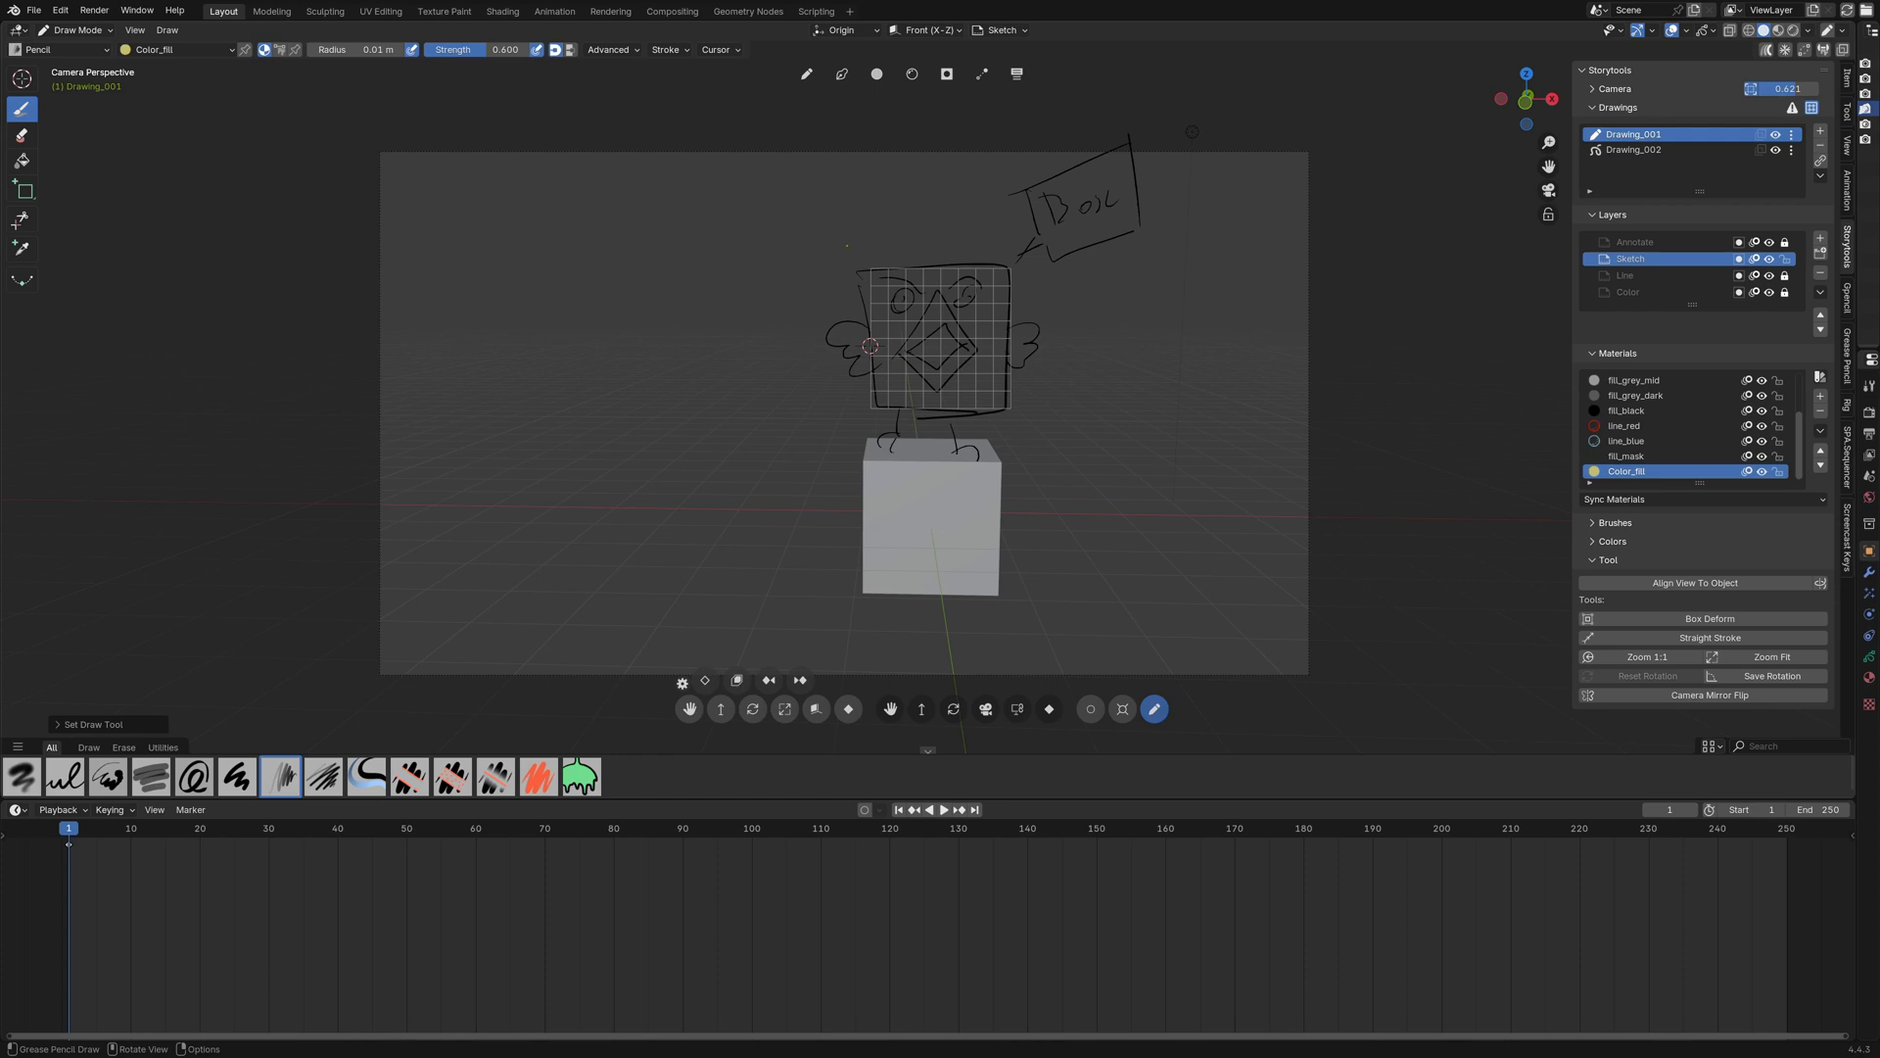
- Draw curved lines around the character's head with Line Draw and fill the face's diamond shape with fill_white using Bucket Fill
key(2)
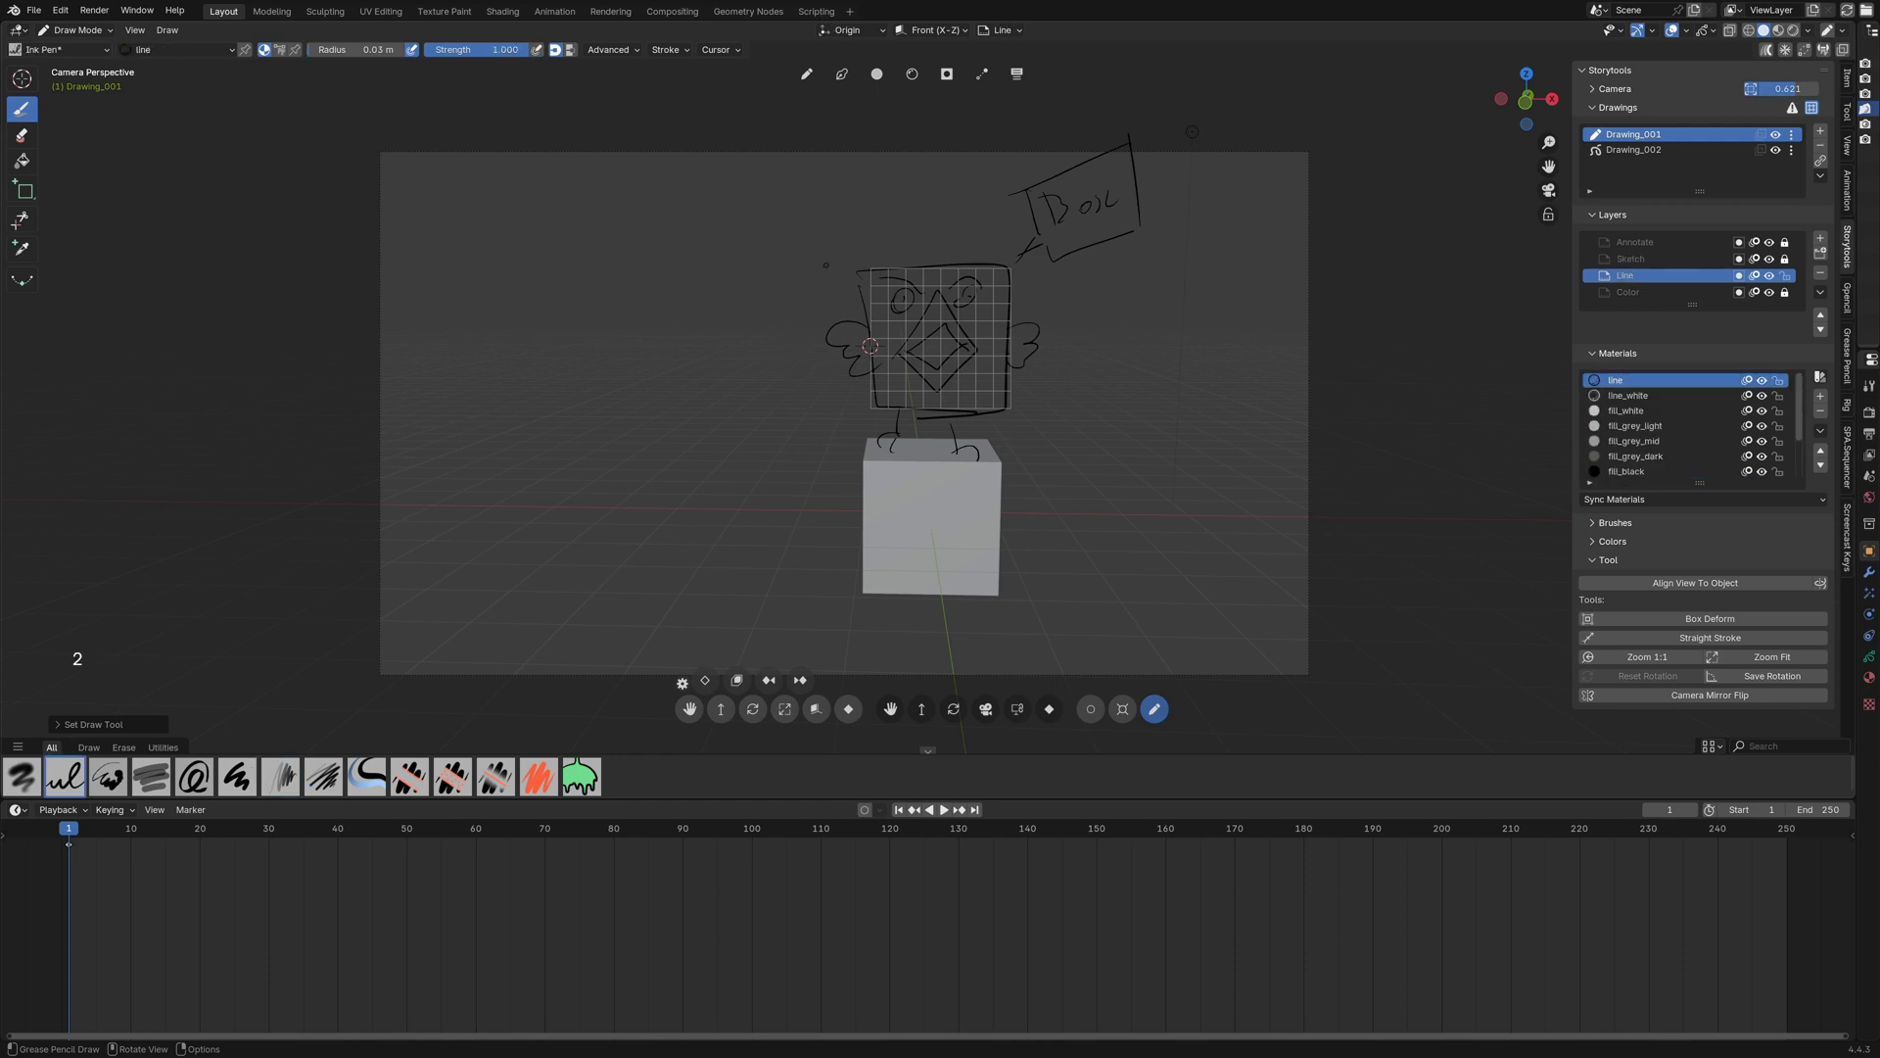
drag(819, 272, 870, 227)
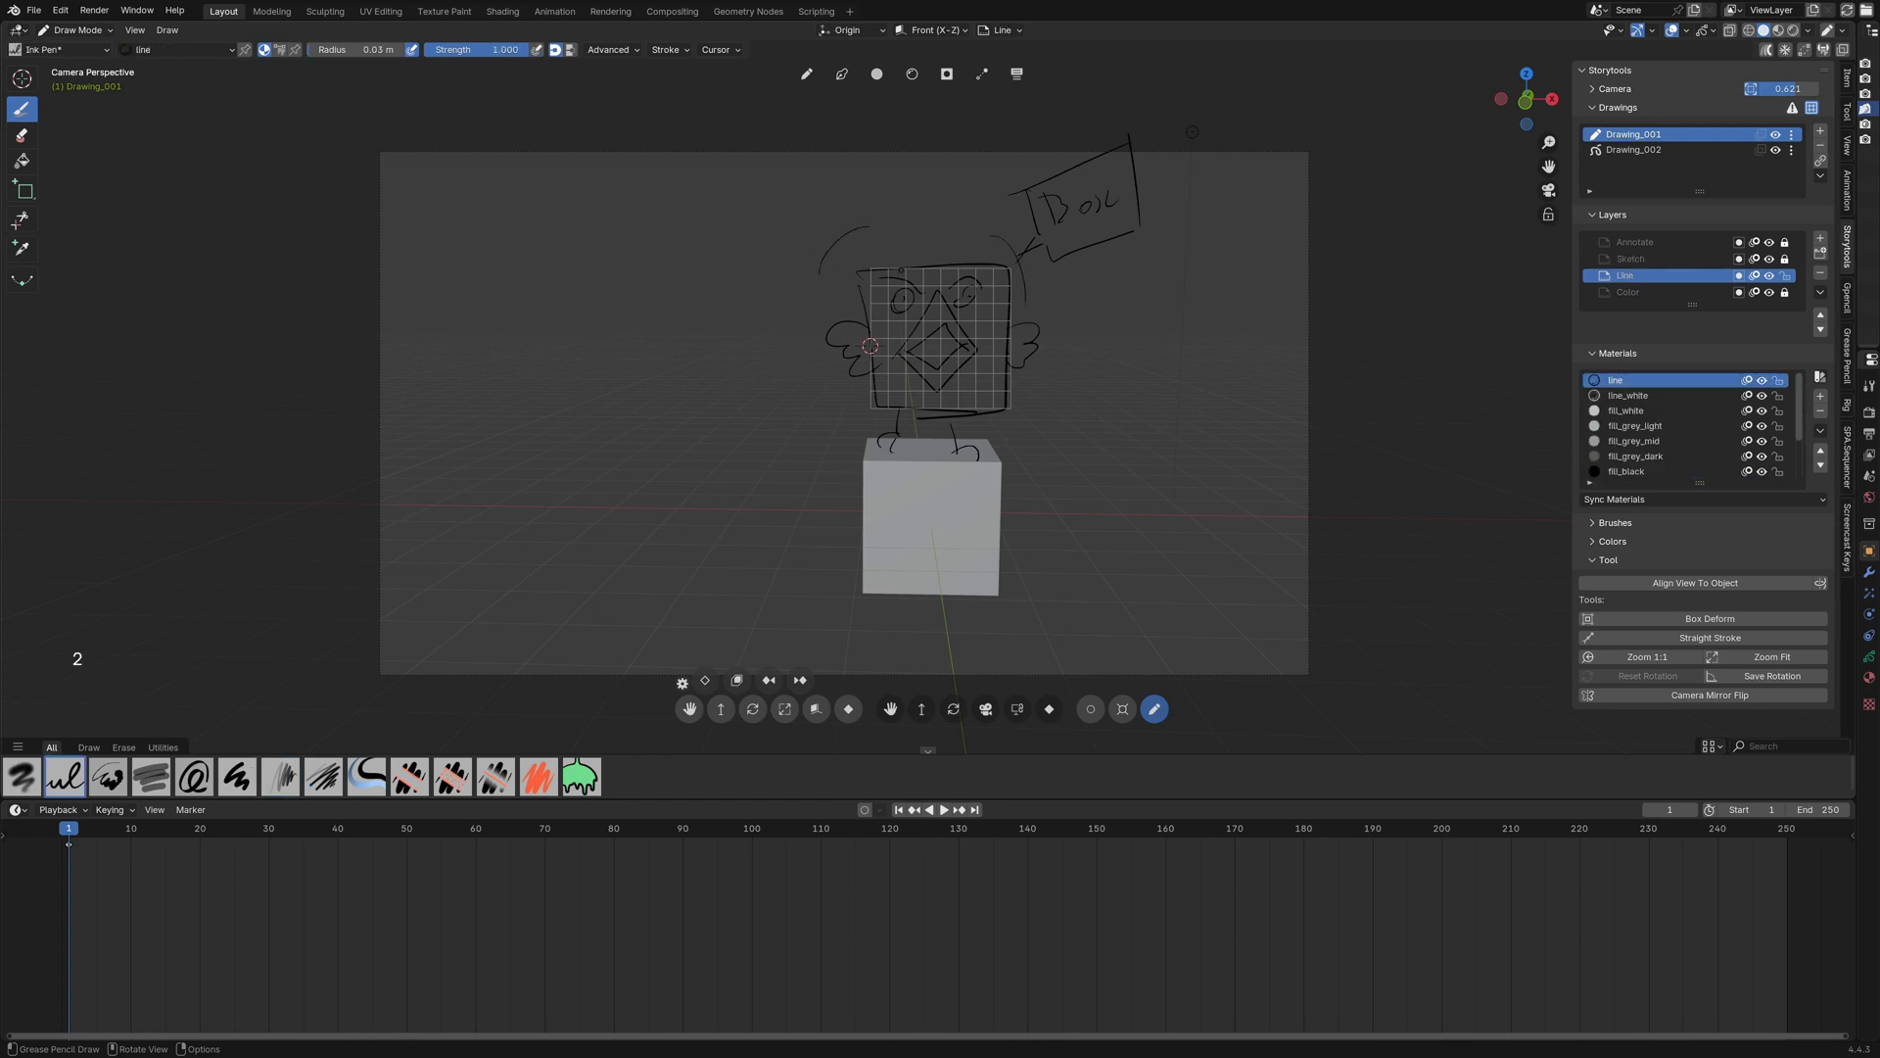
key(3)
click(941, 318)
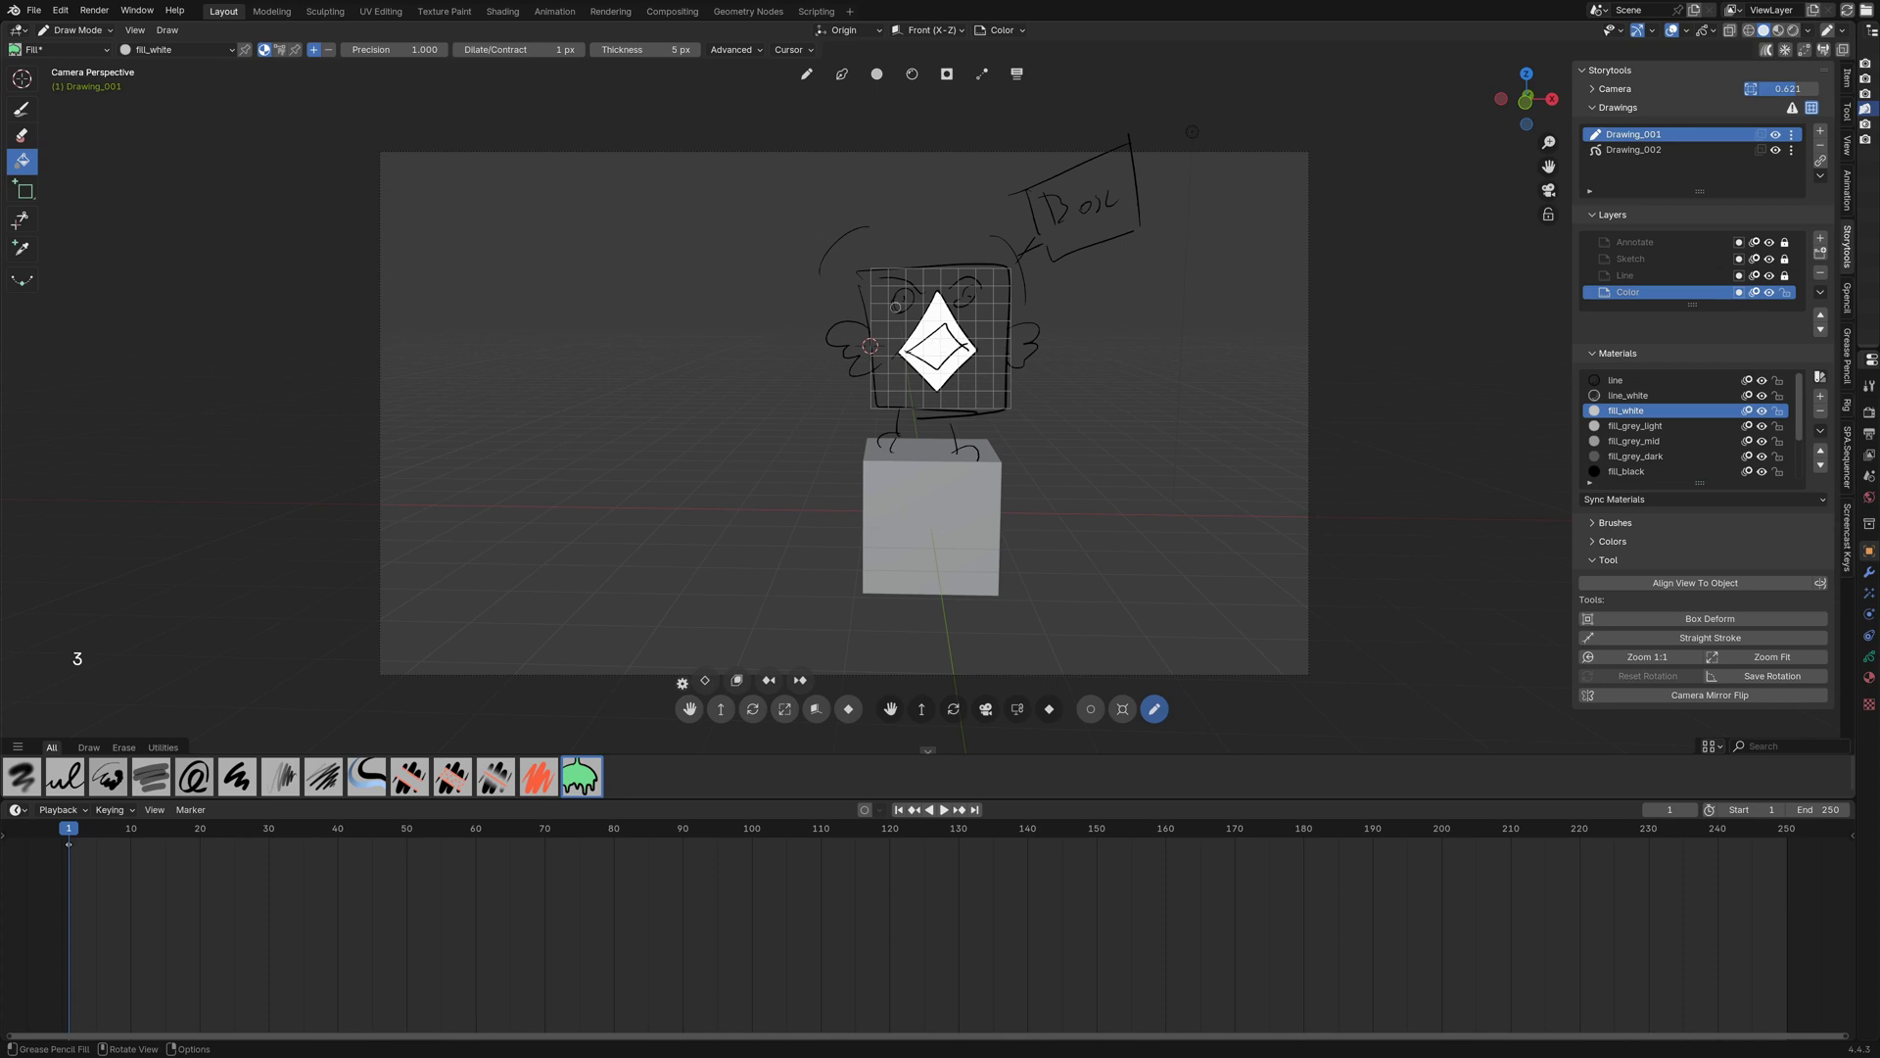
- Switch to the Sketch Draw tool preset and hide the drawing's canvas grid
key(2)
key(1)
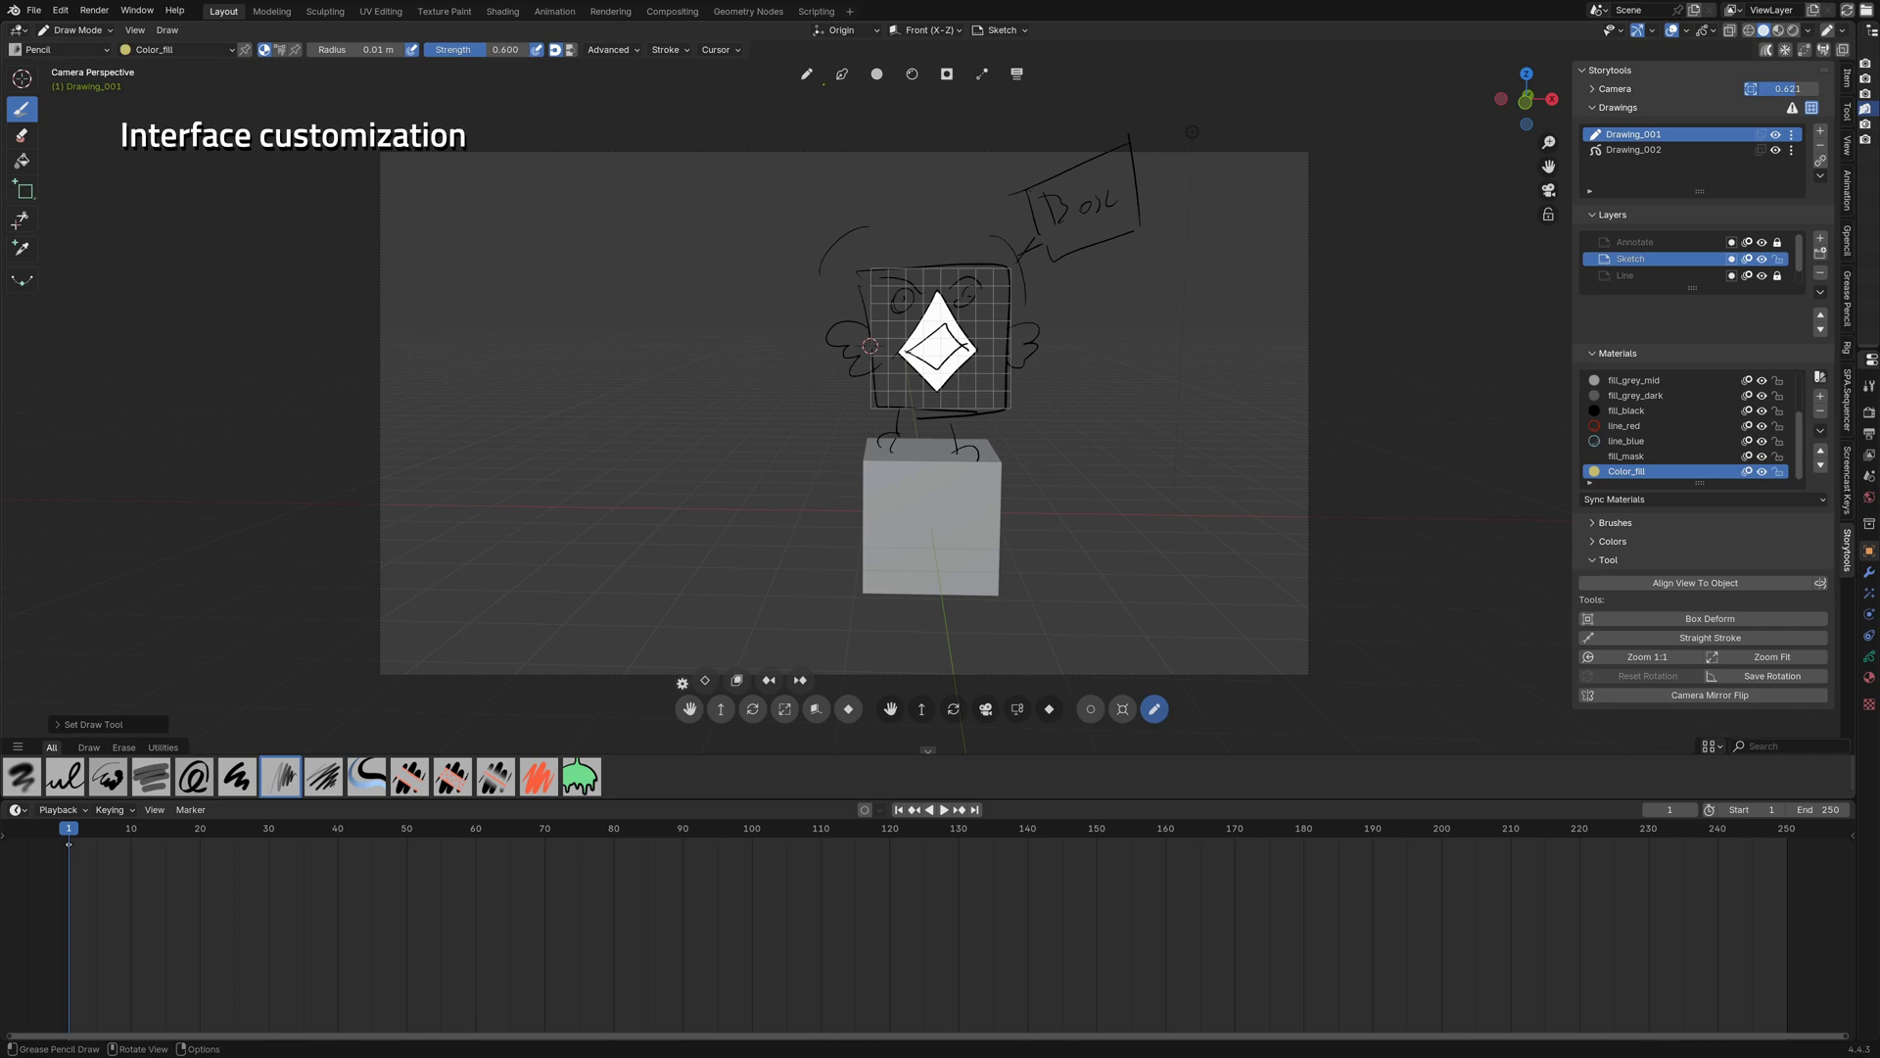
click(1811, 108)
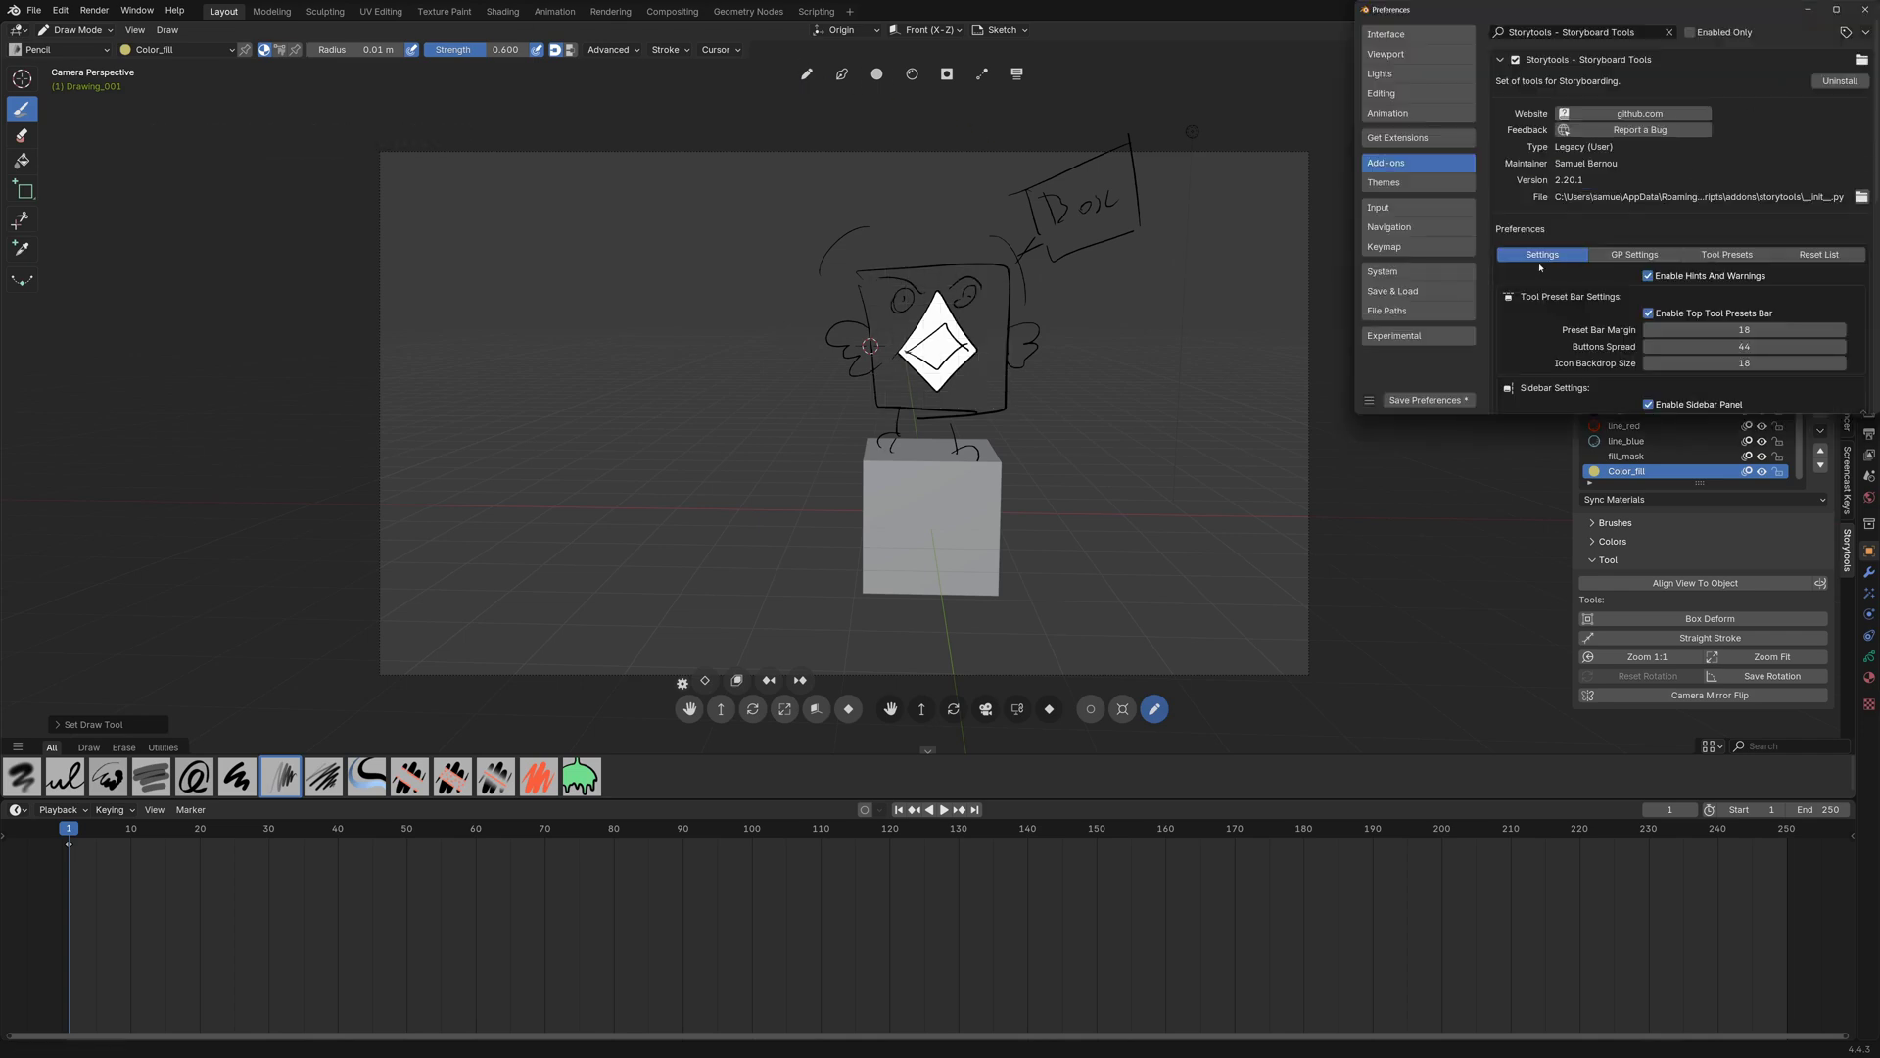
- Disable the top tool presets bar, the sidebar panel and the bottom control bar in the Storytools preferences
scroll(1607, 269, down, 3)
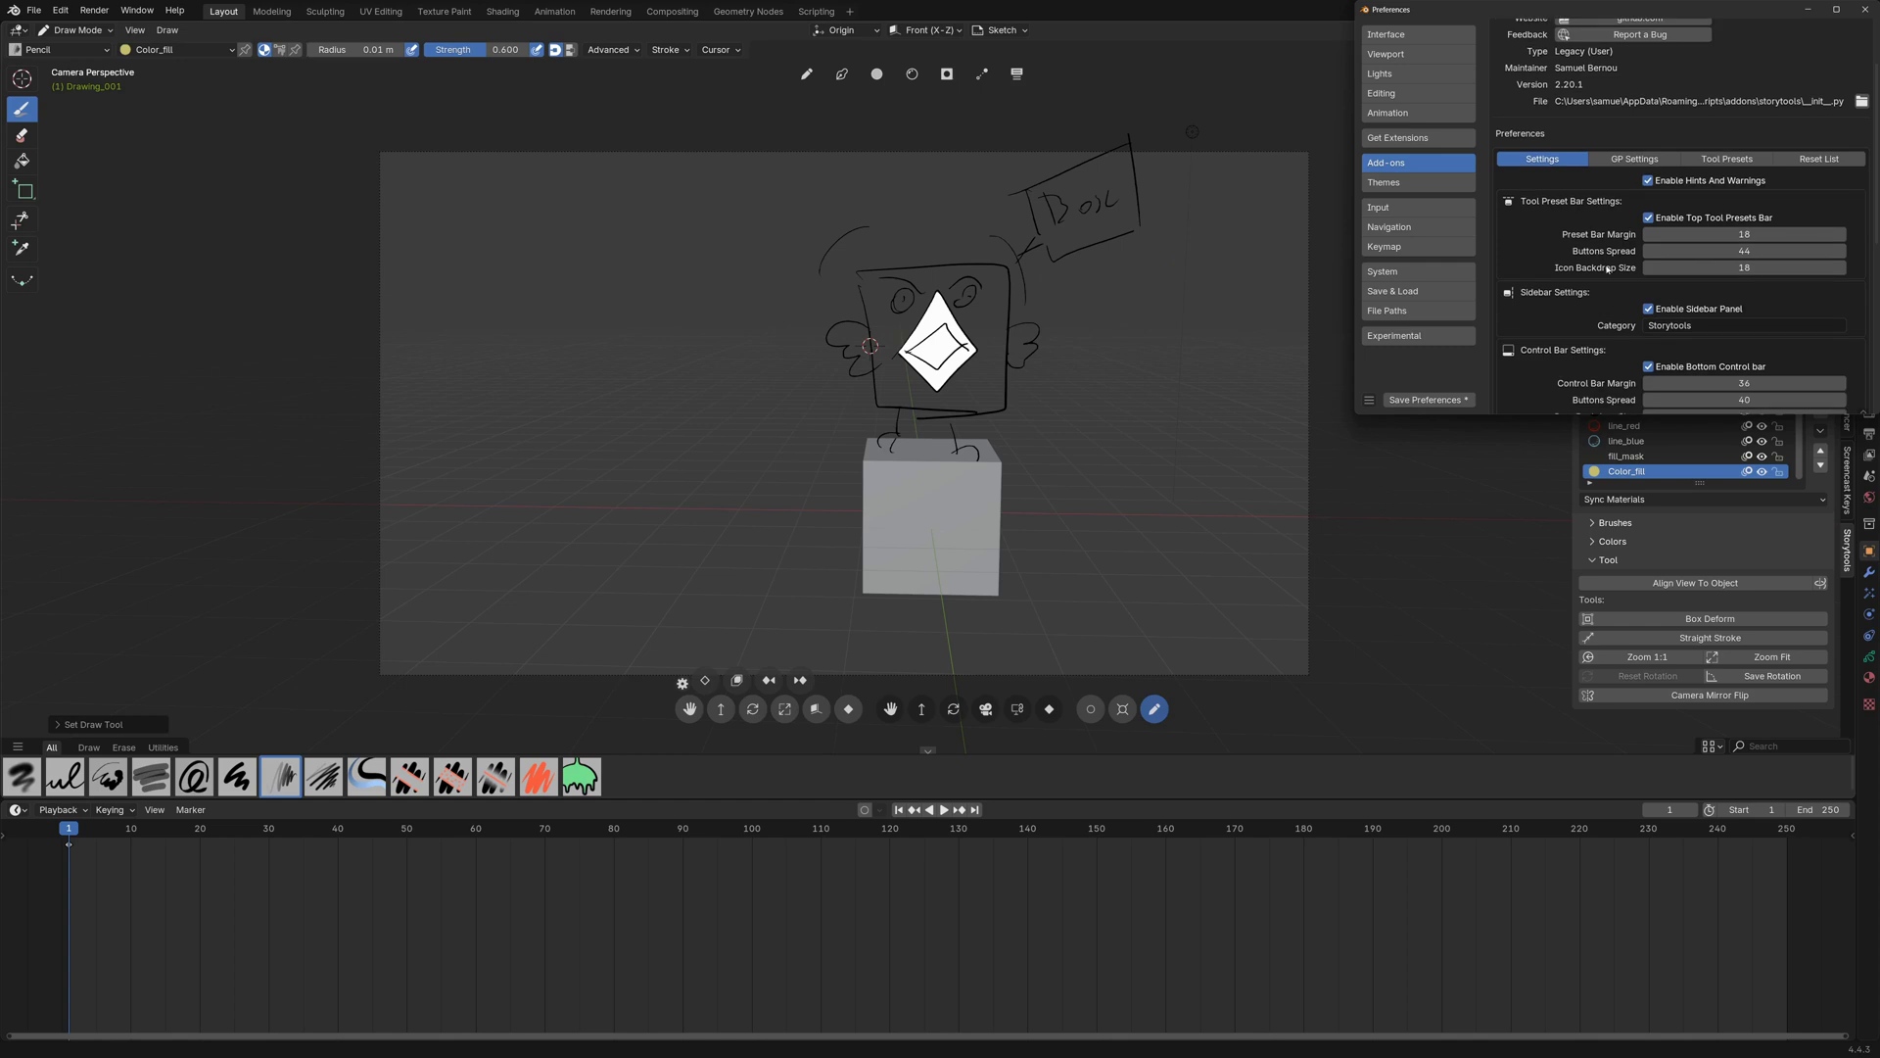
click(1649, 219)
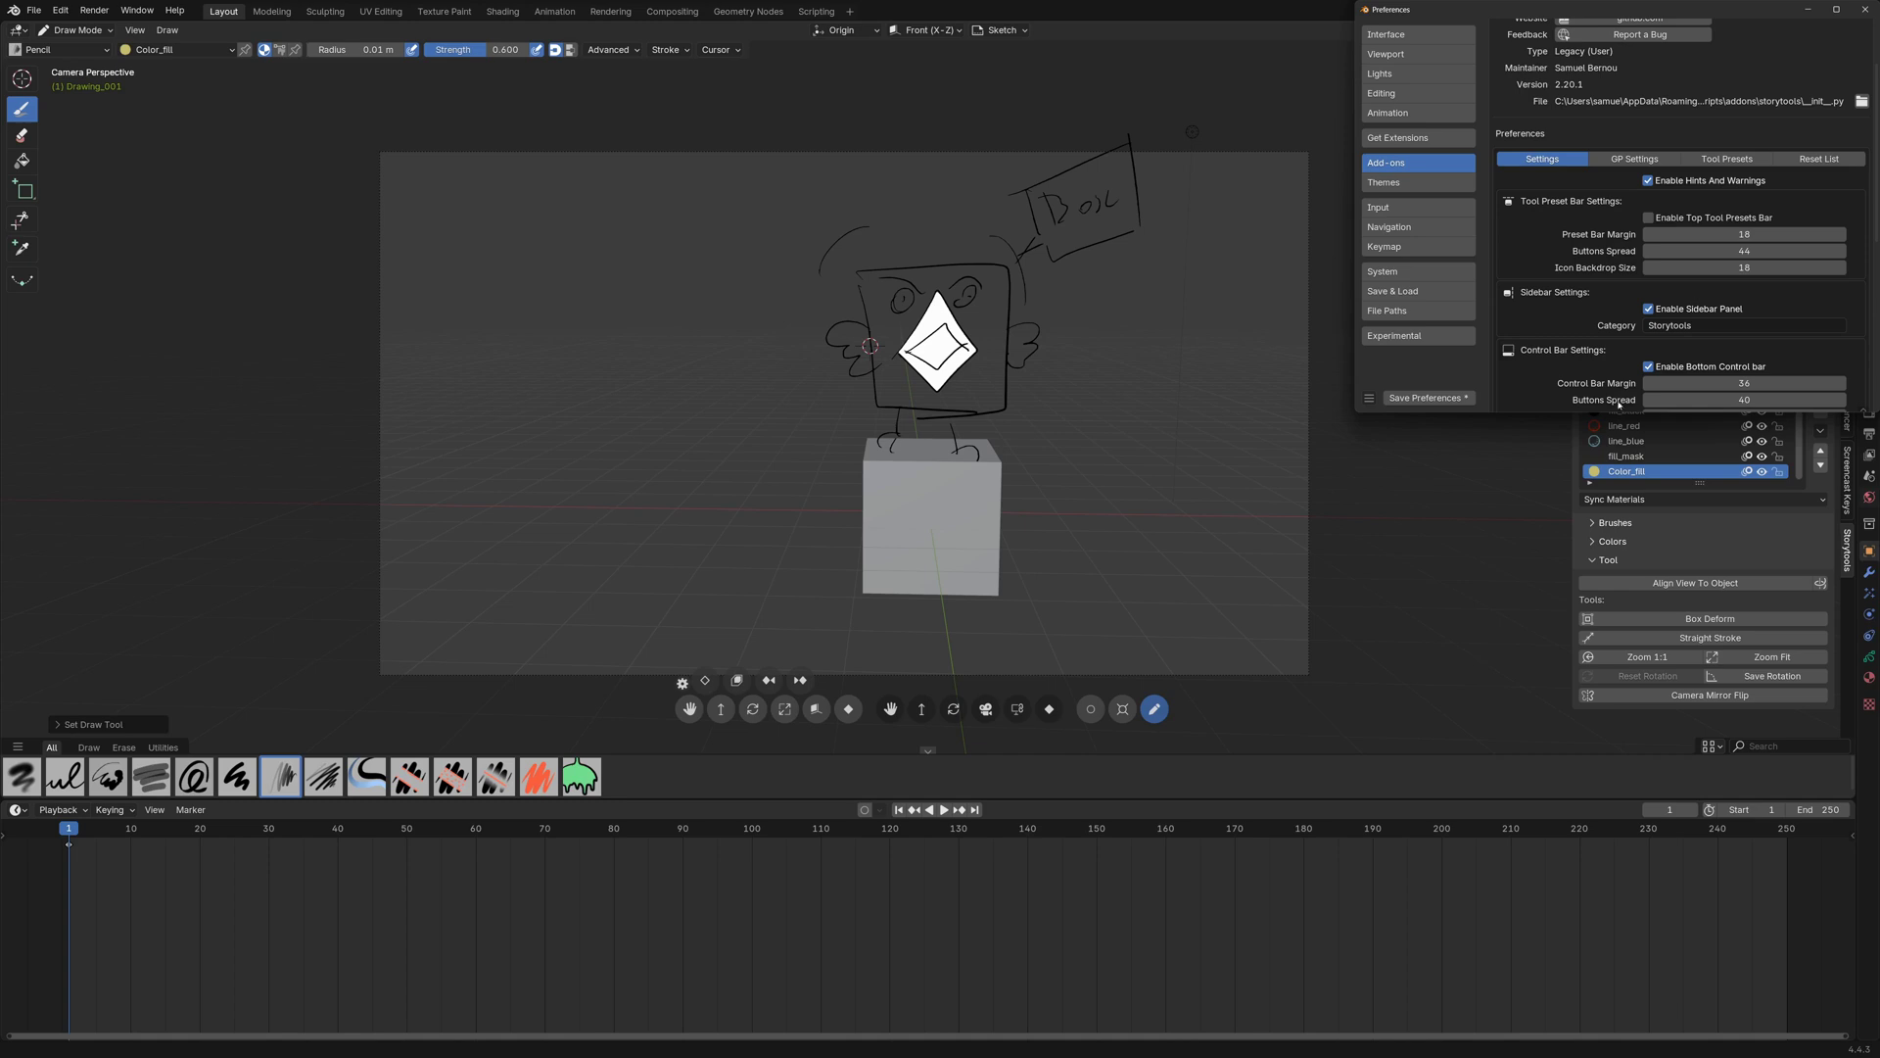
drag(1589, 412, 1568, 527)
click(1650, 309)
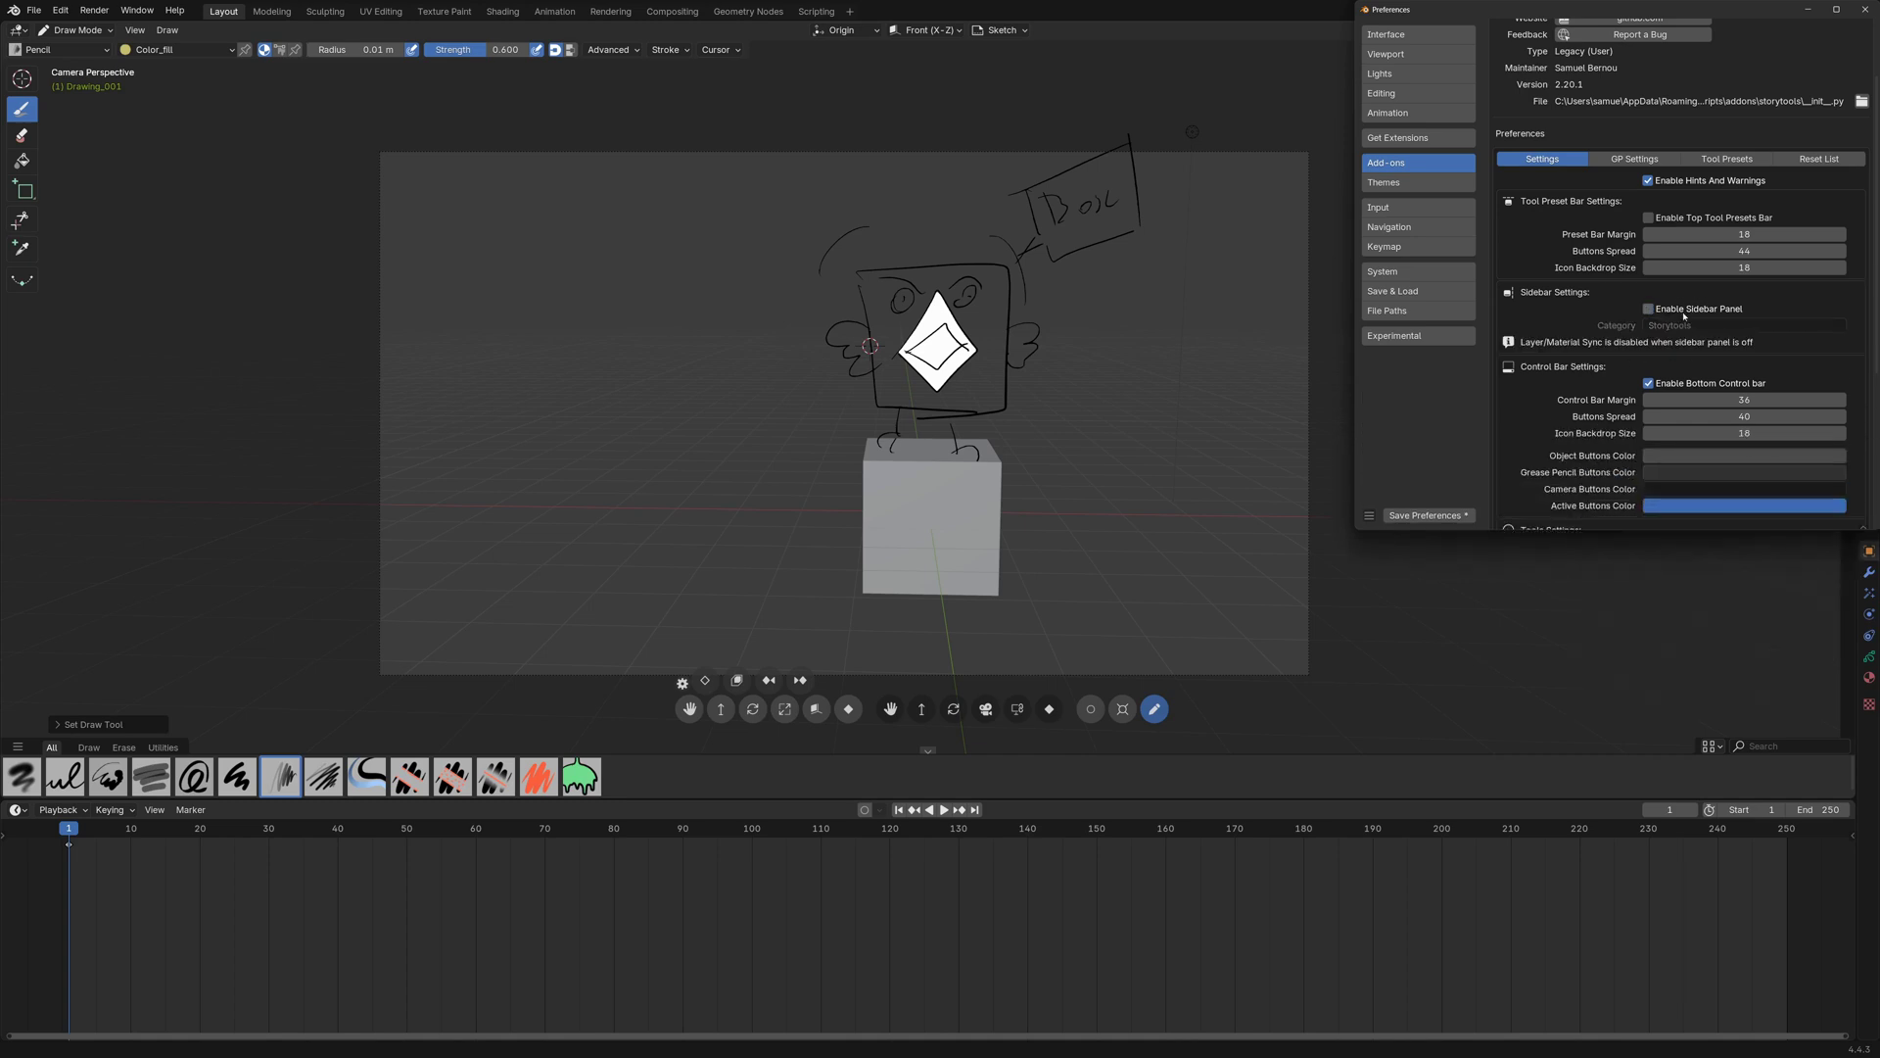
click(1650, 384)
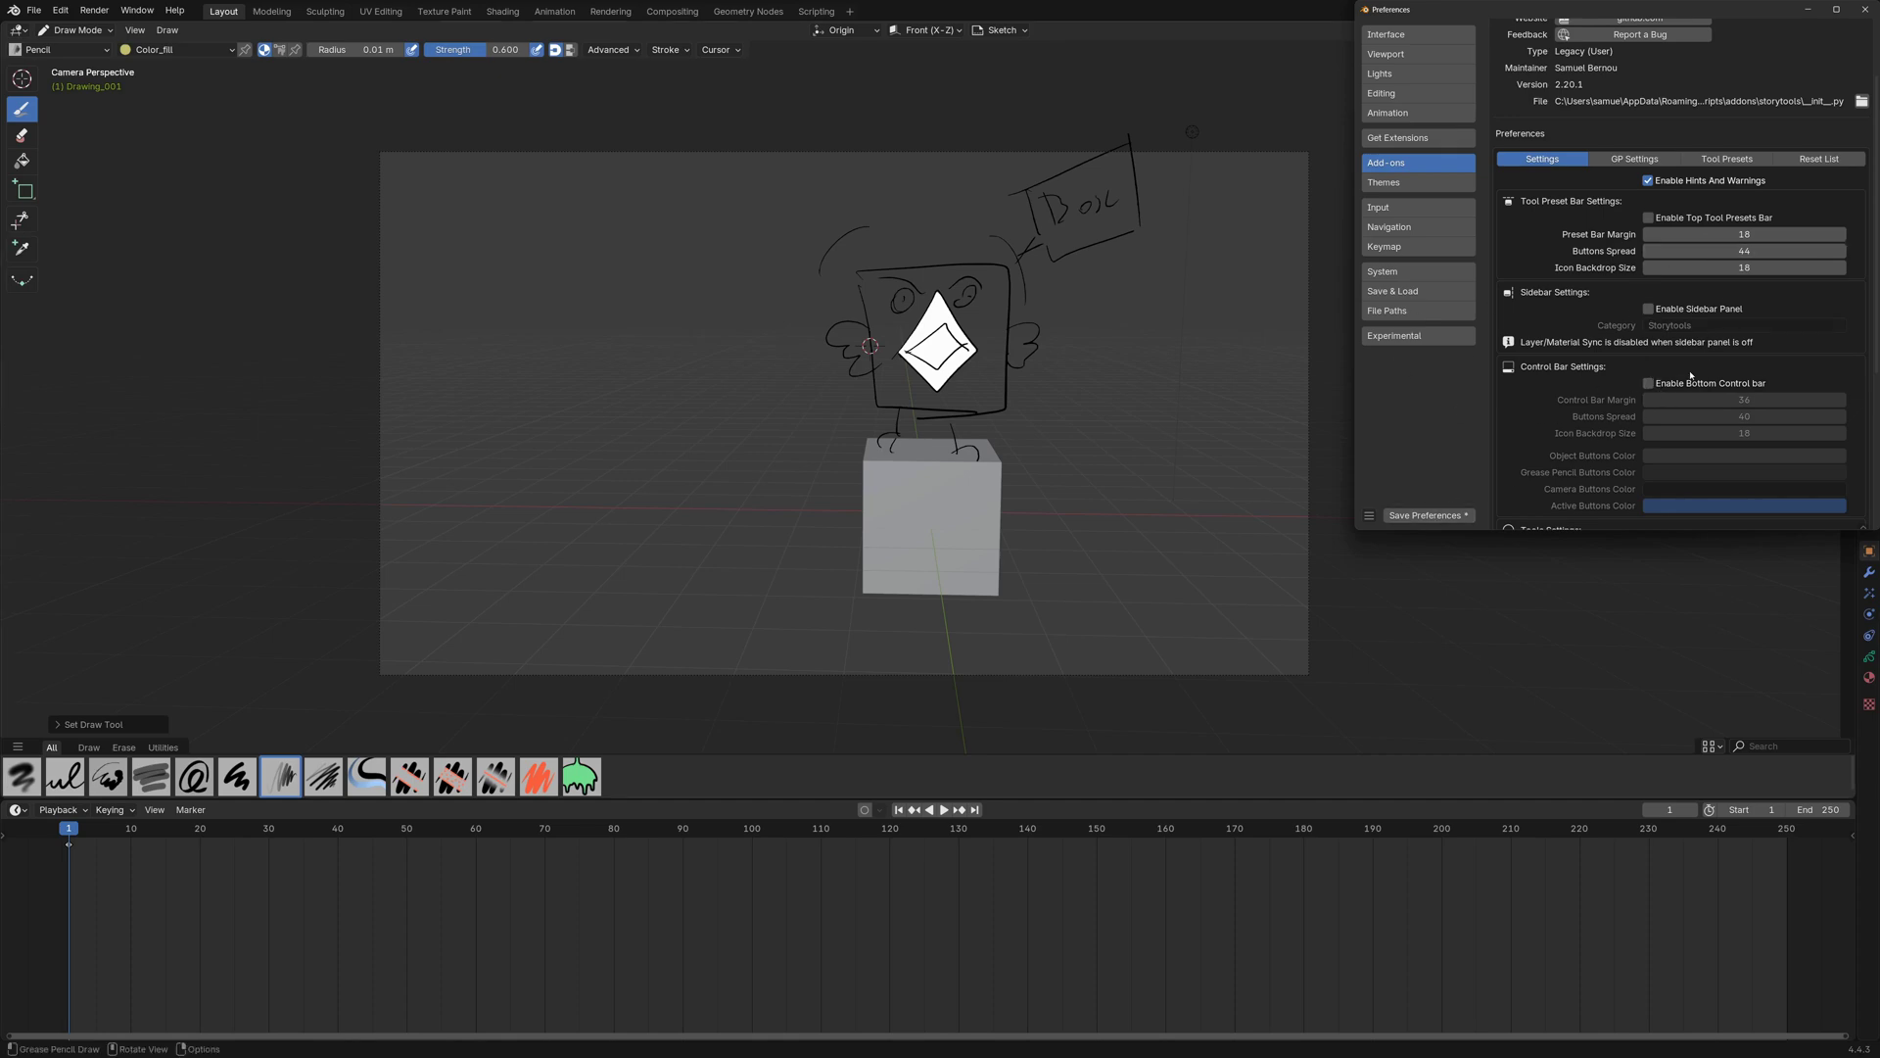
- Re-enable the bottom control bar, sidebar panel and top tool presets bar, and look through the remaining tool and minimap settings
click(1649, 383)
click(1648, 308)
click(1648, 218)
scroll(1524, 195, down, 5)
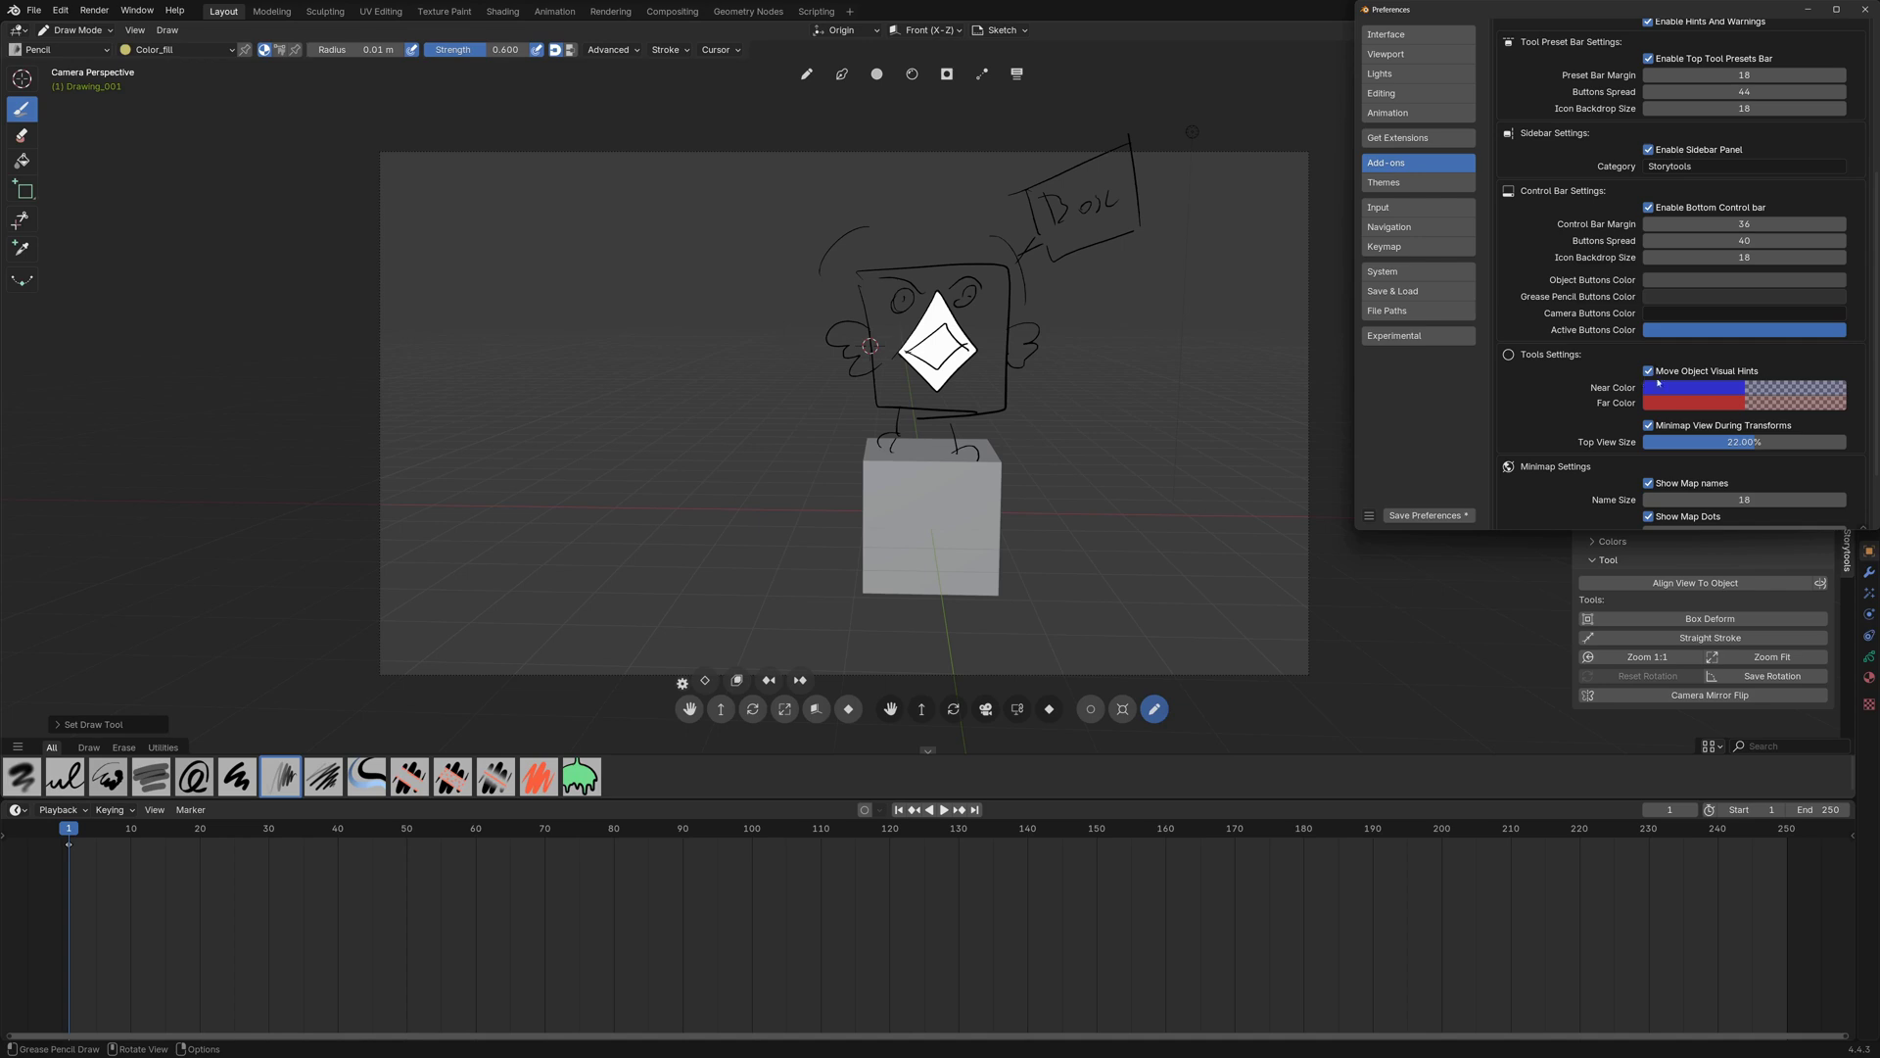
scroll(1664, 386, down, 2)
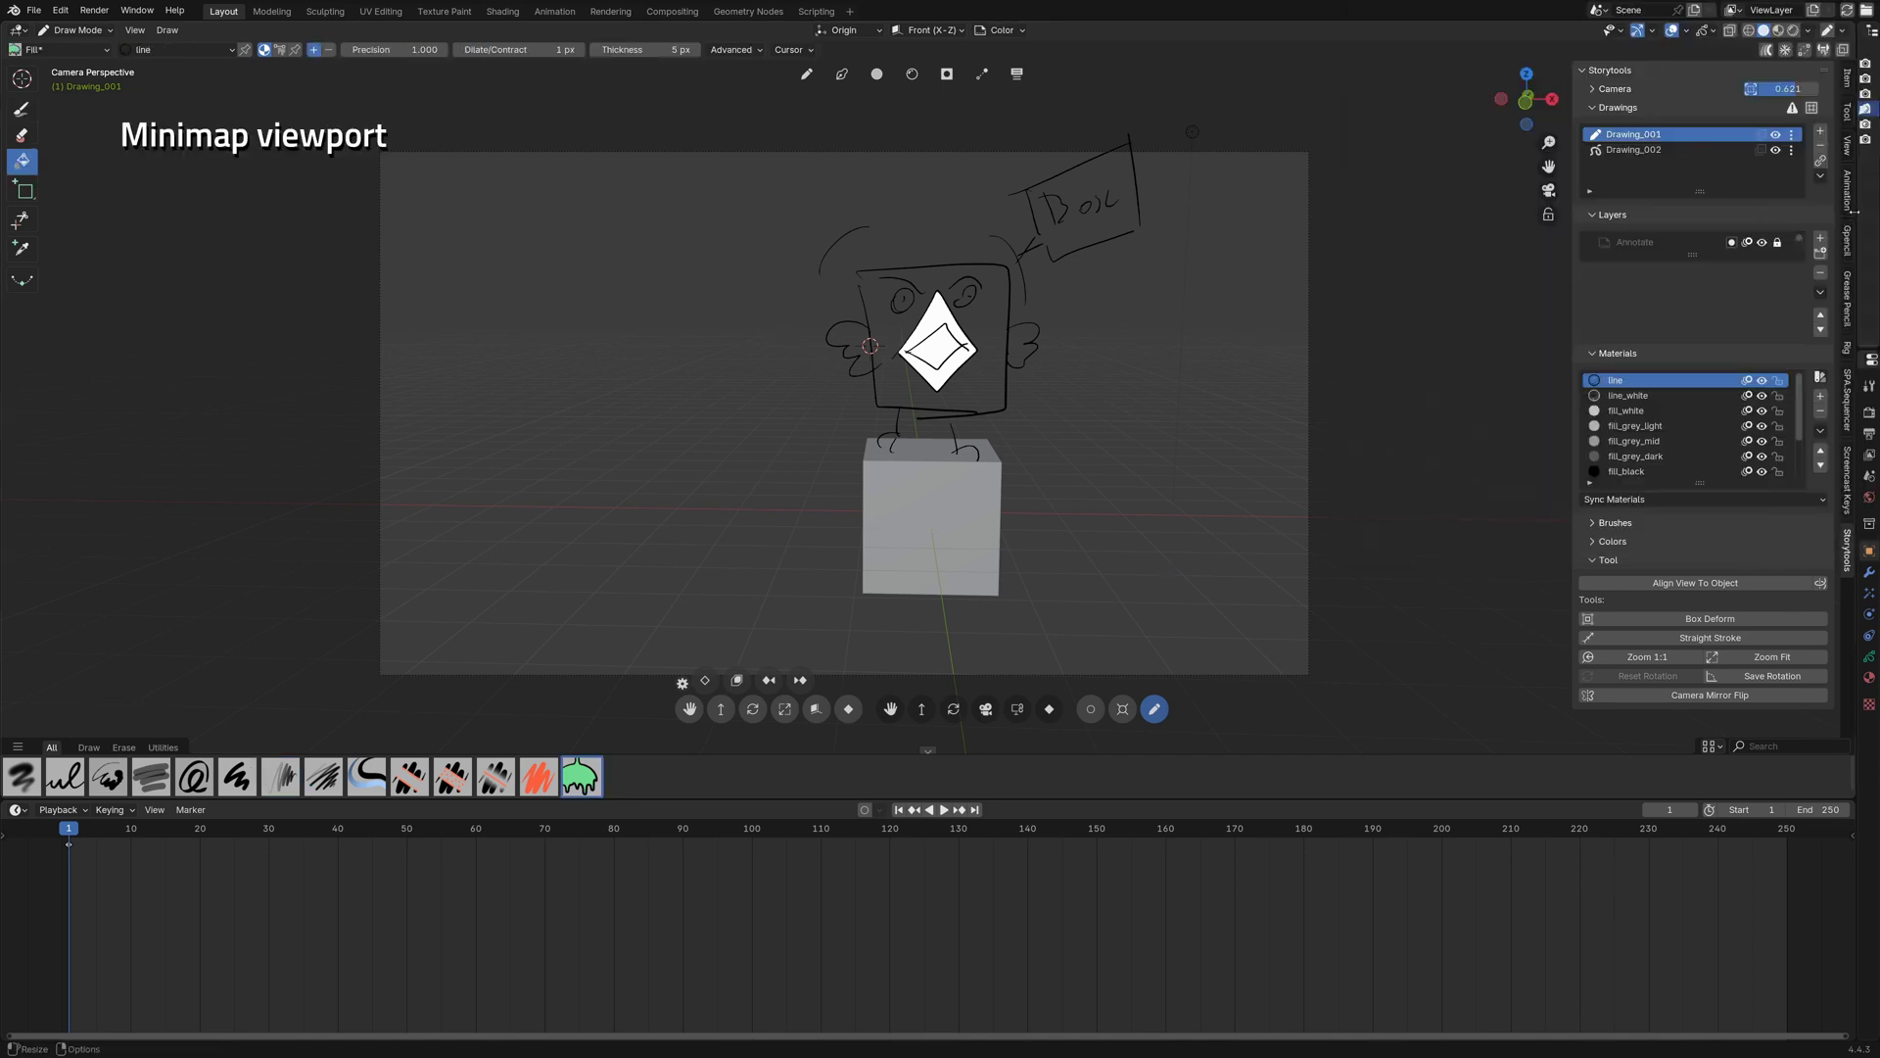
- Widen the area containing the Outliner and convert the Outliner editor into a minimap with Pick Editor To Minimap
drag(1850, 217, 1533, 63)
click(1534, 31)
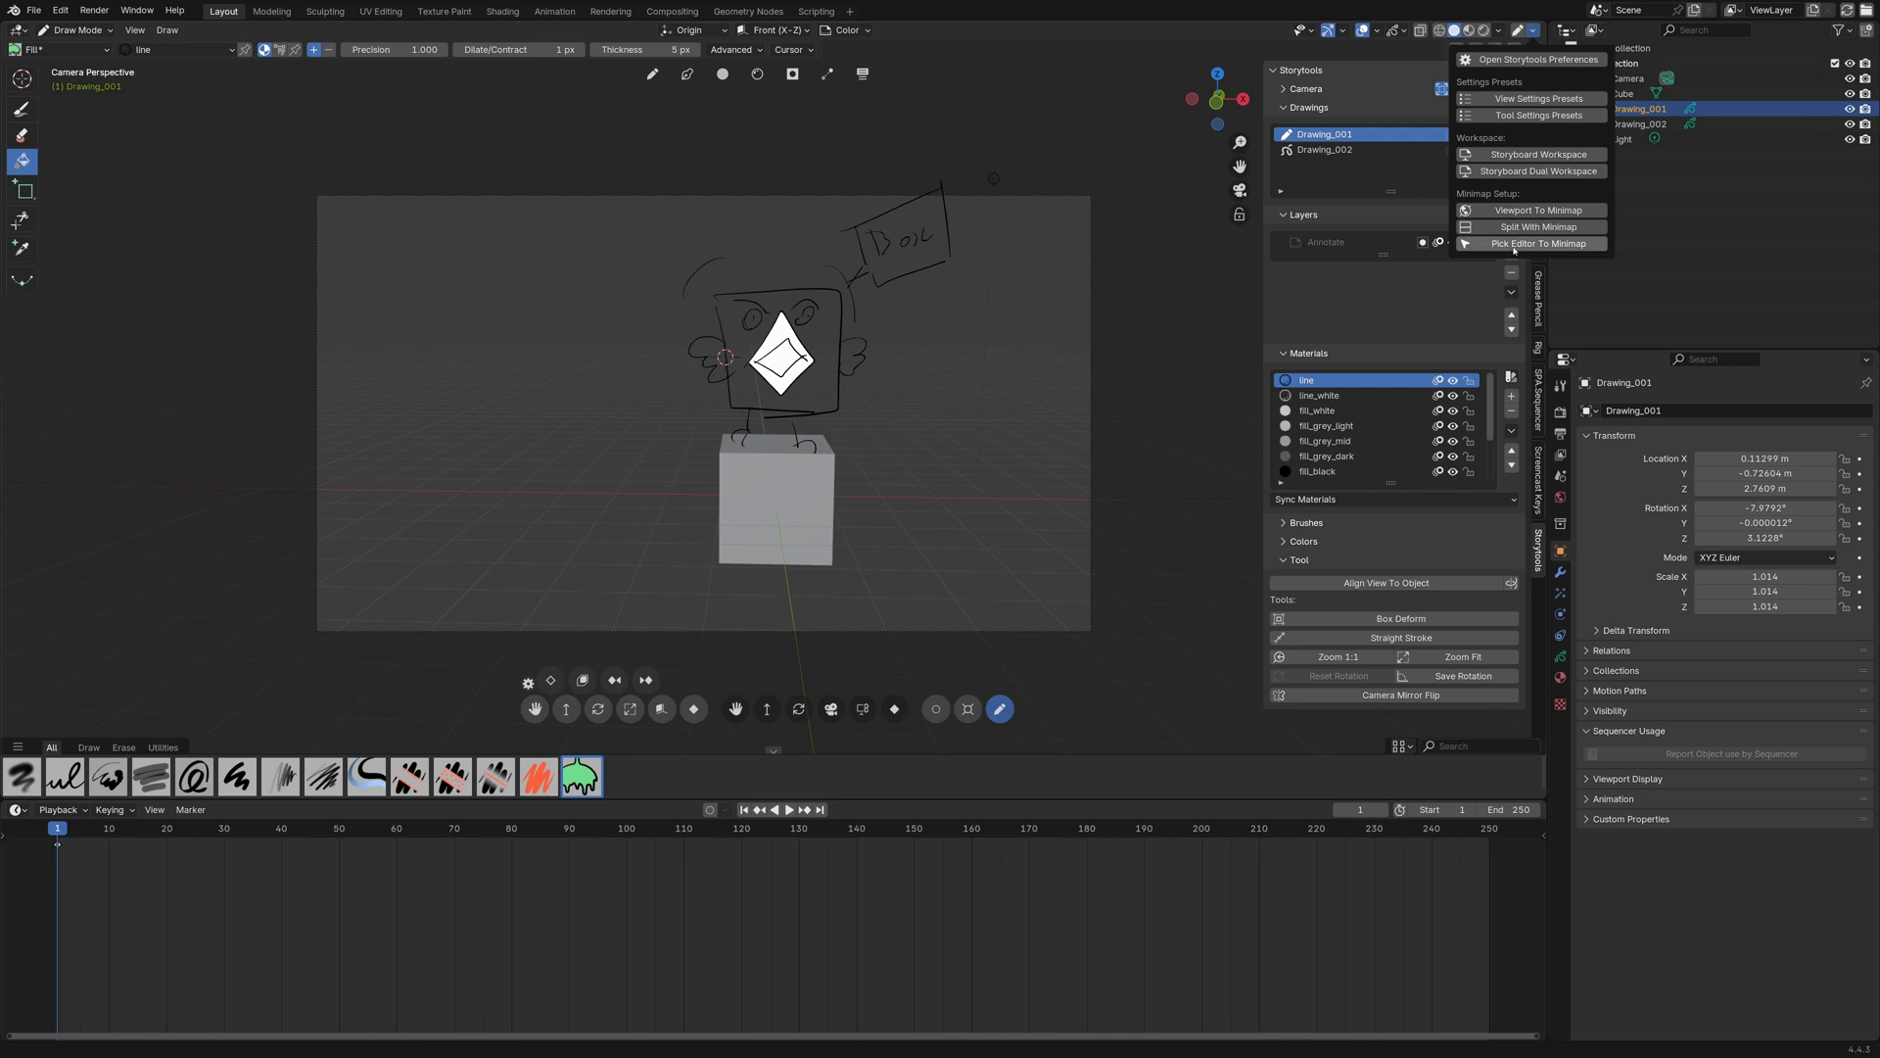
click(1499, 247)
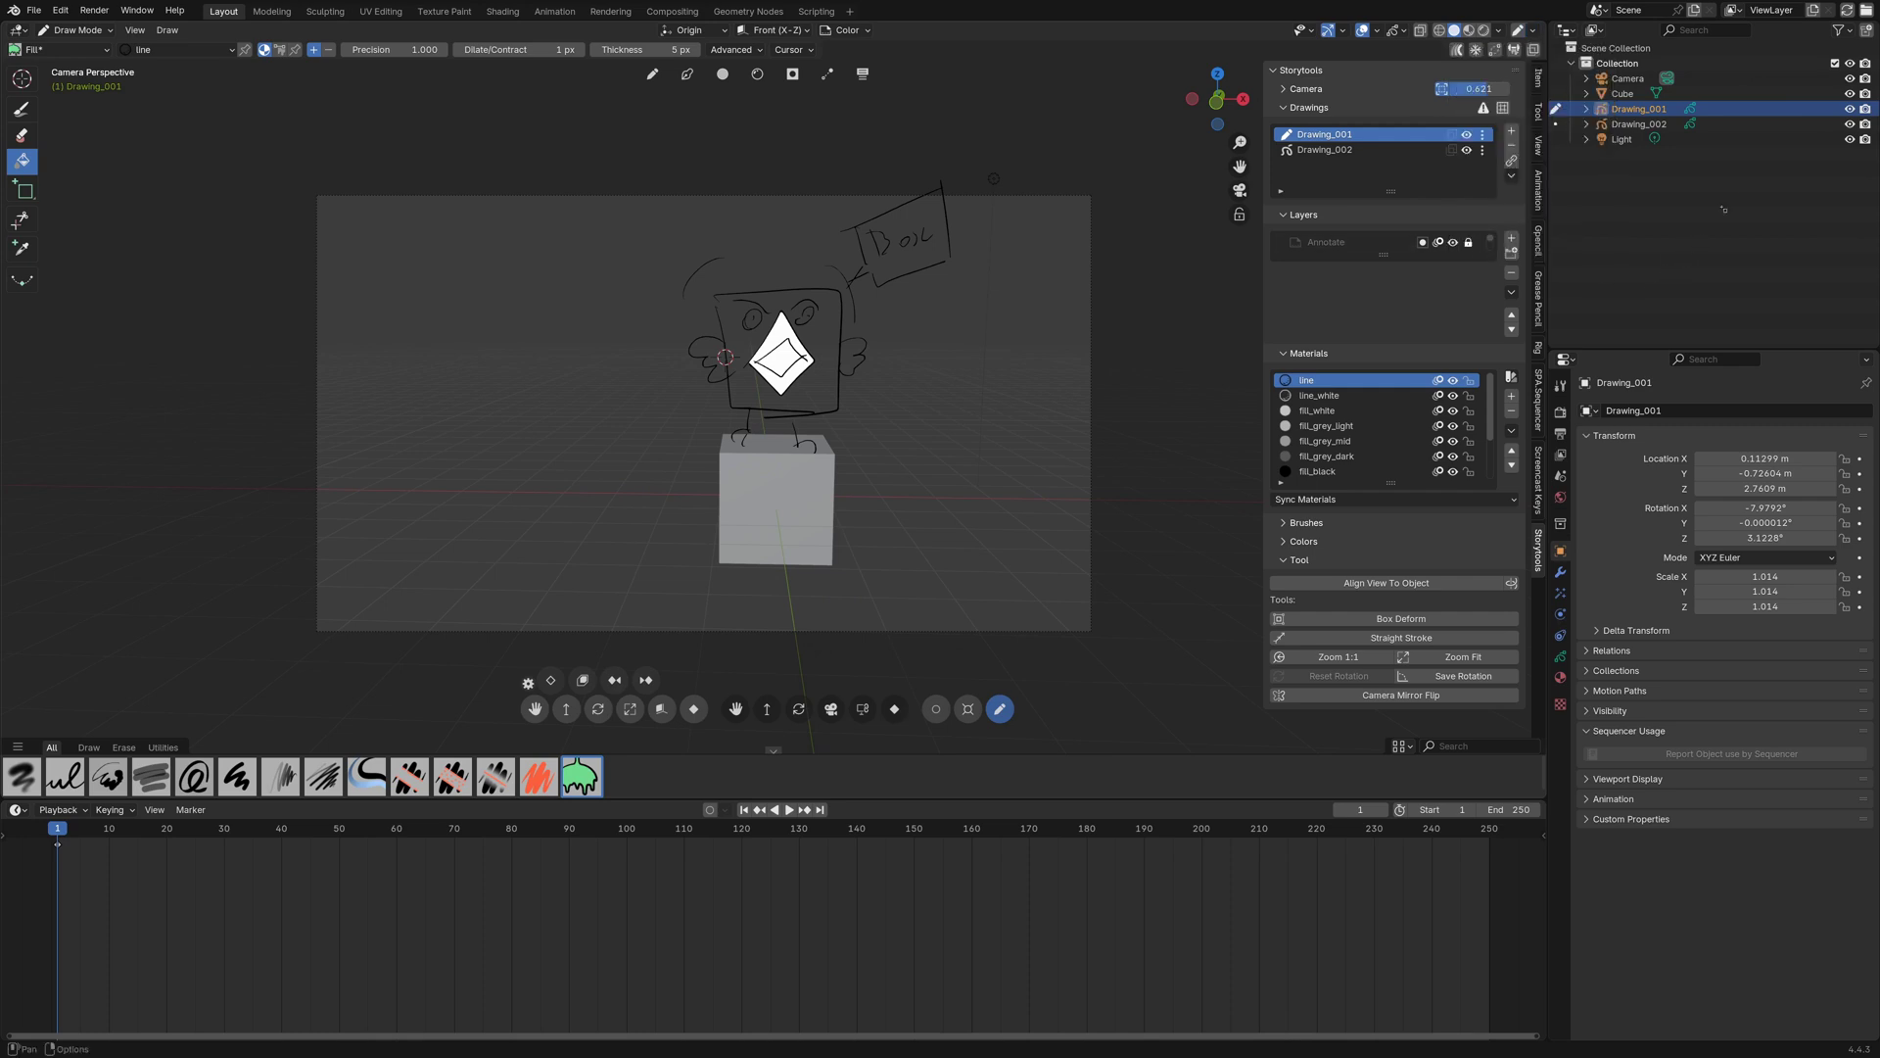
click(1759, 149)
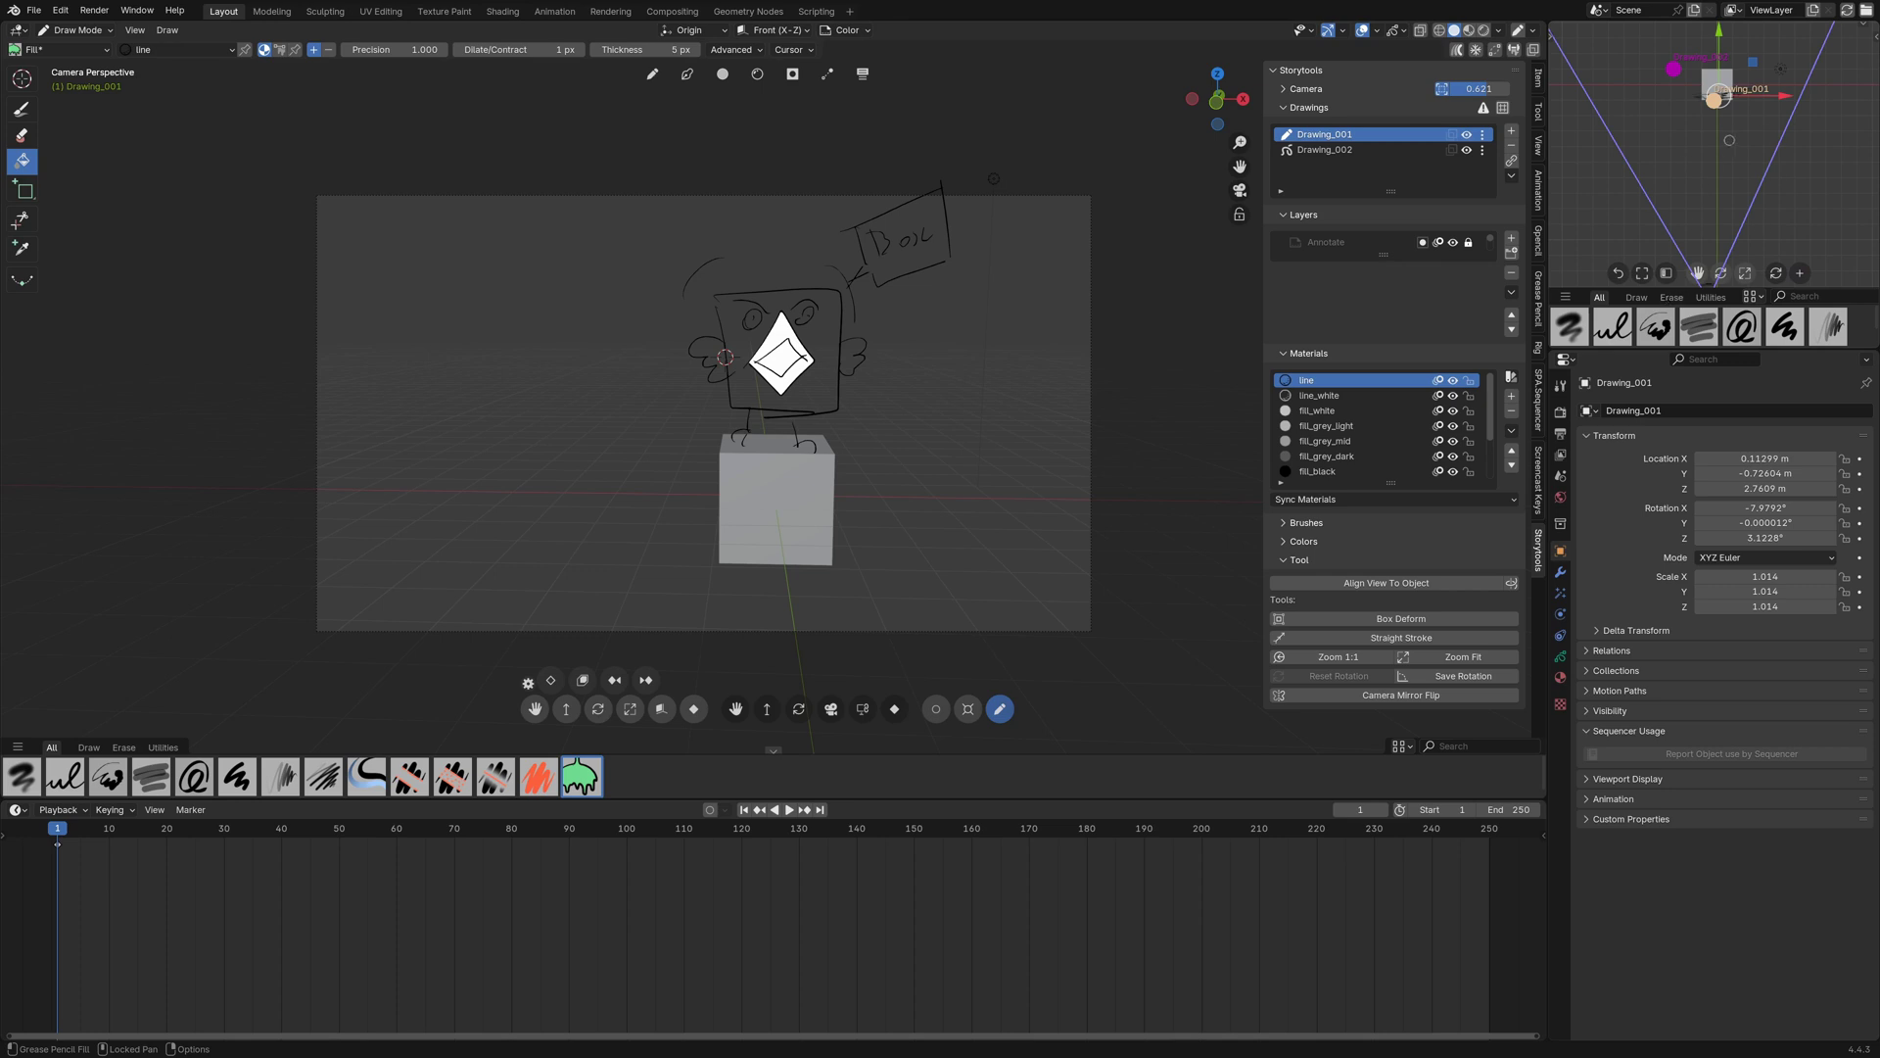
- Move Drawing_001 across the horizontal plane in the minimap to about X -0.07 m, Y -0.09 m
scroll(1735, 163, down, 2)
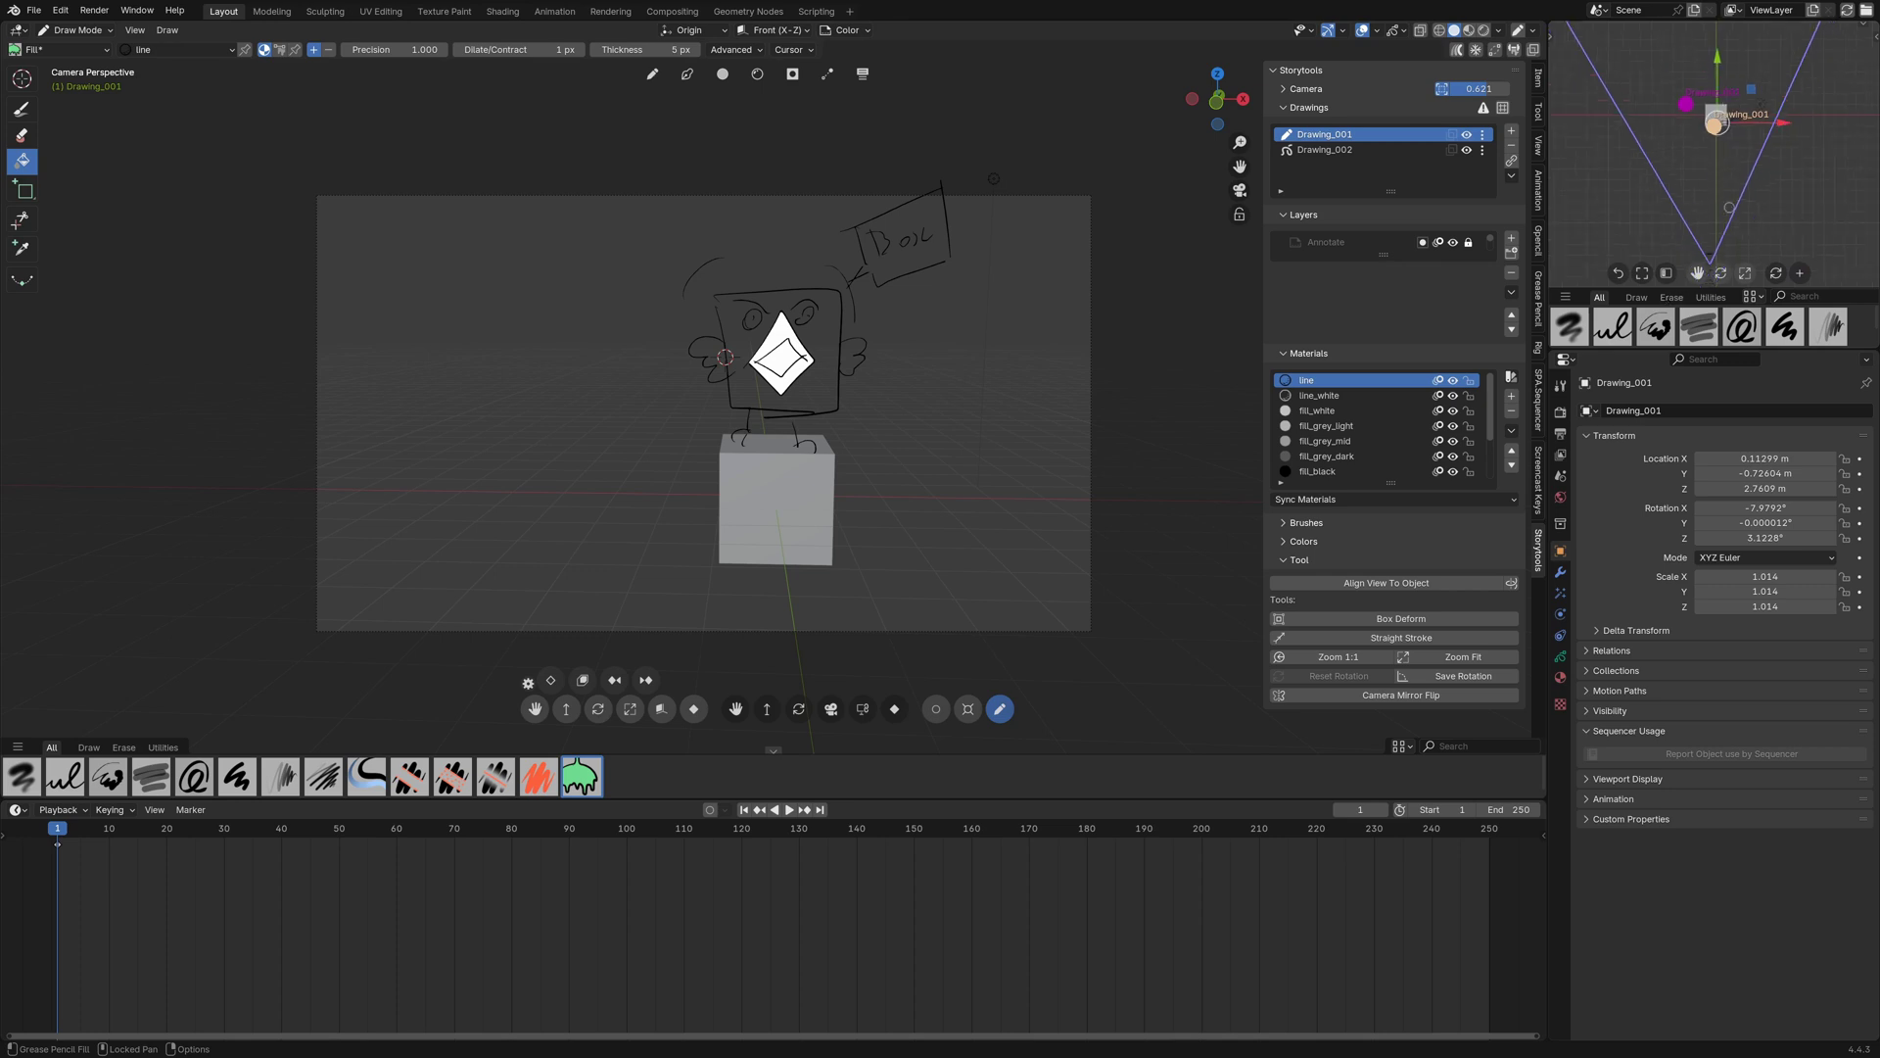
mouse_move(1738, 181)
middle_down()
mouse_move(1721, 181)
mouse_move(1751, 176)
middle_up()
drag(1697, 273, 1743, 274)
key(Escape)
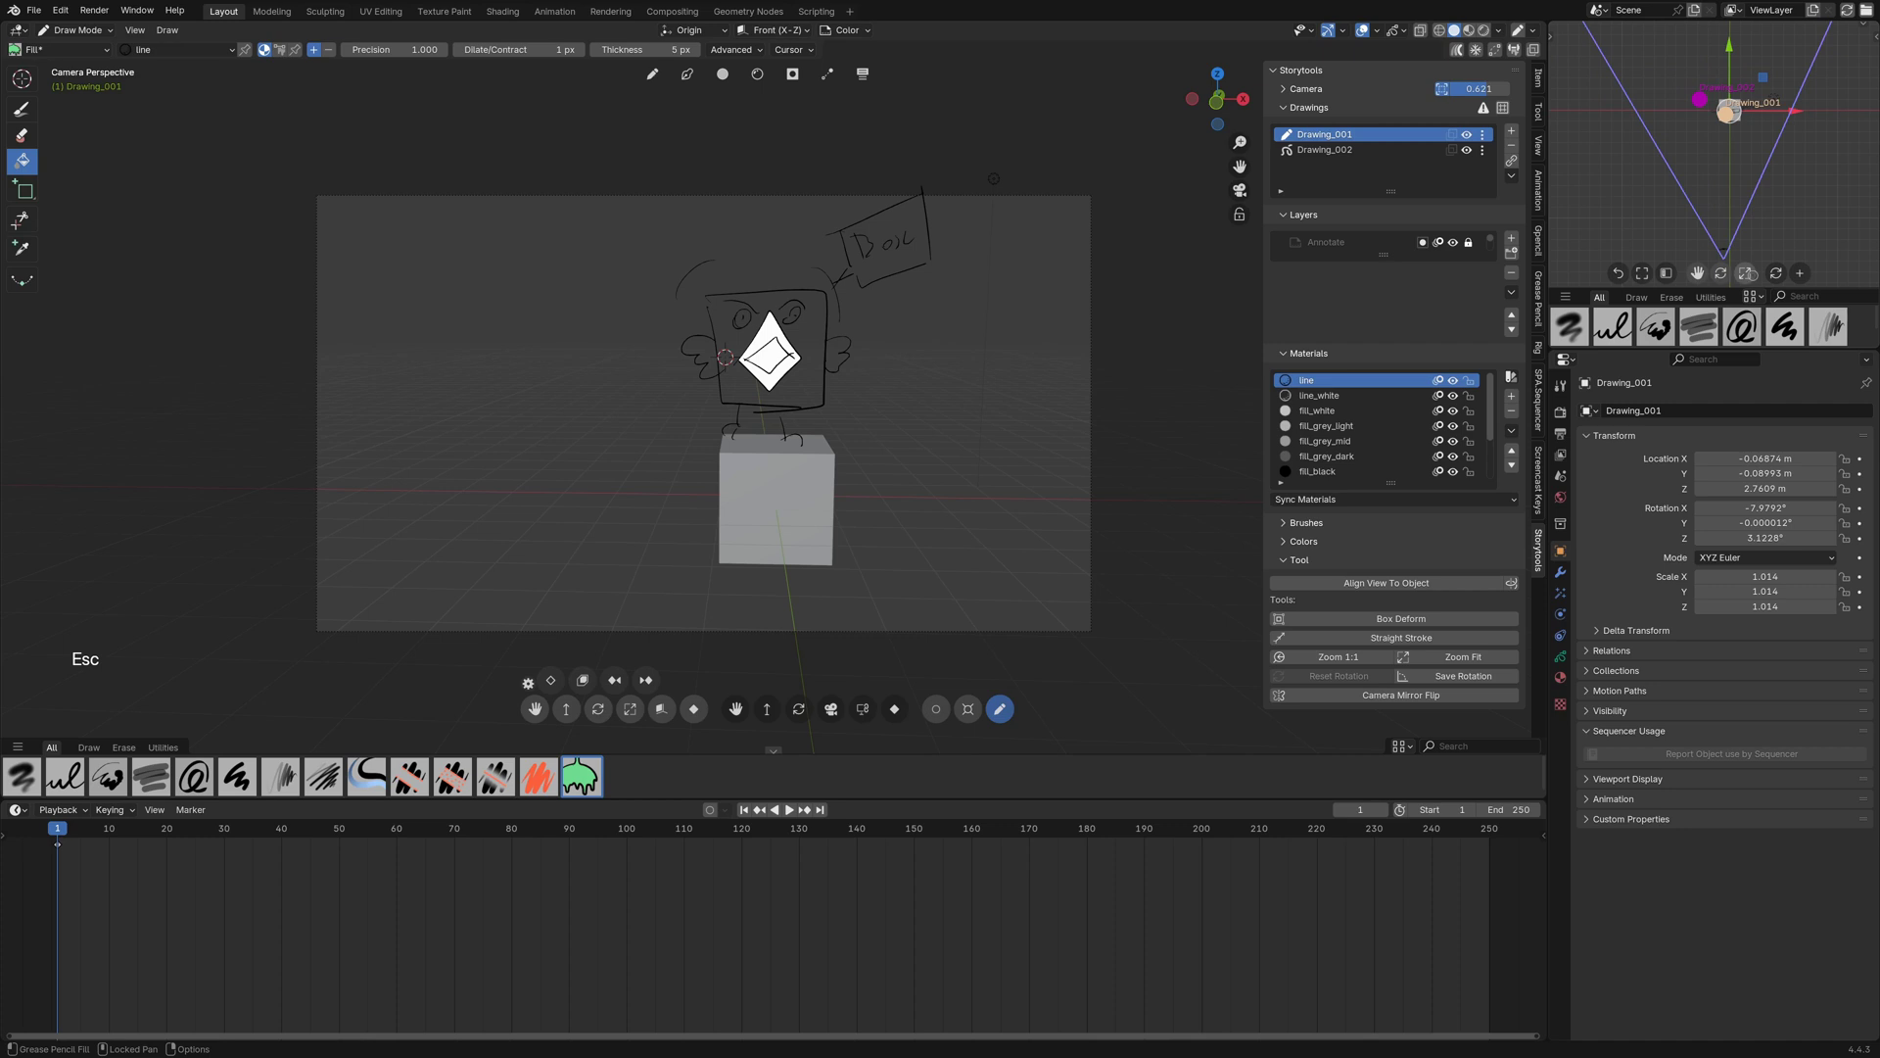
key(Escape)
- Recenter the minimap on the Grease Pencil objects, on the active object and on the whole scene
mouse_move(1780, 274)
middle_down()
mouse_move(1841, 402)
mouse_move(1838, 280)
mouse_move(1790, 267)
middle_up()
drag(1789, 268, 1806, 271)
click(1777, 272)
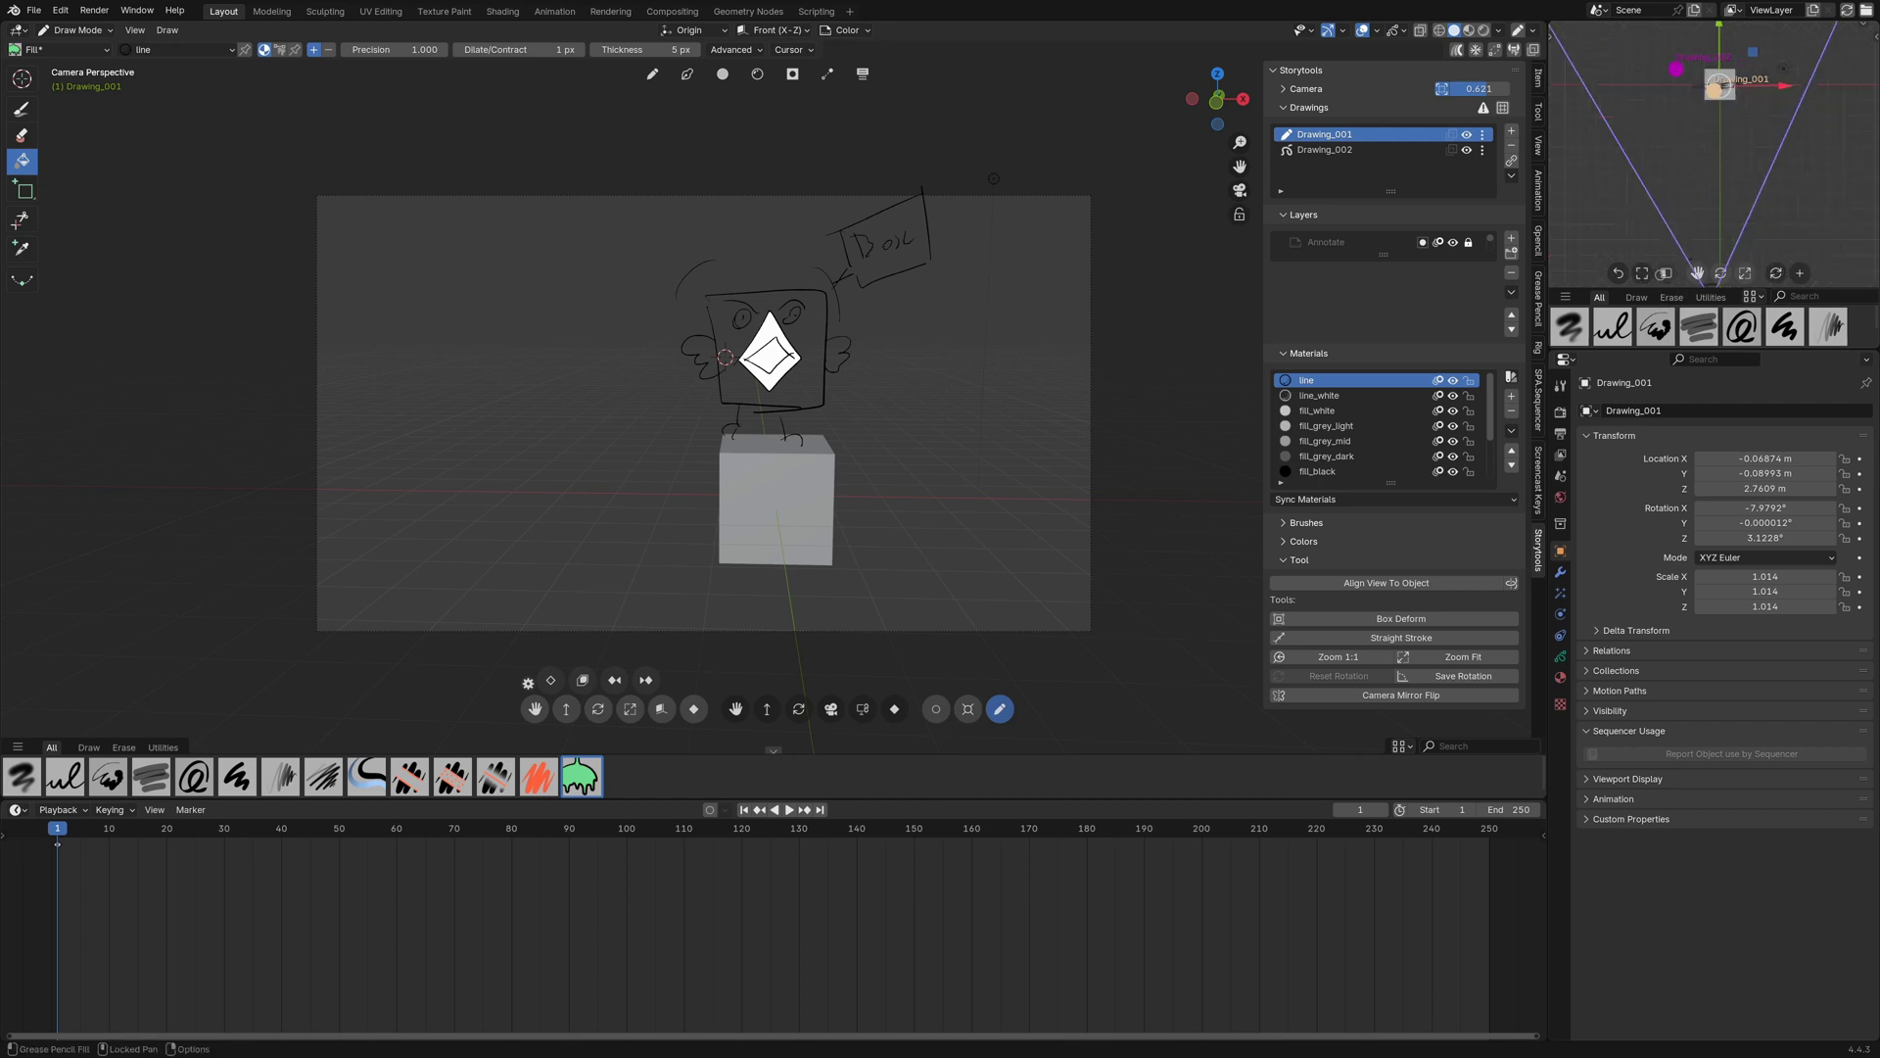
right_click(1655, 280)
click(1659, 325)
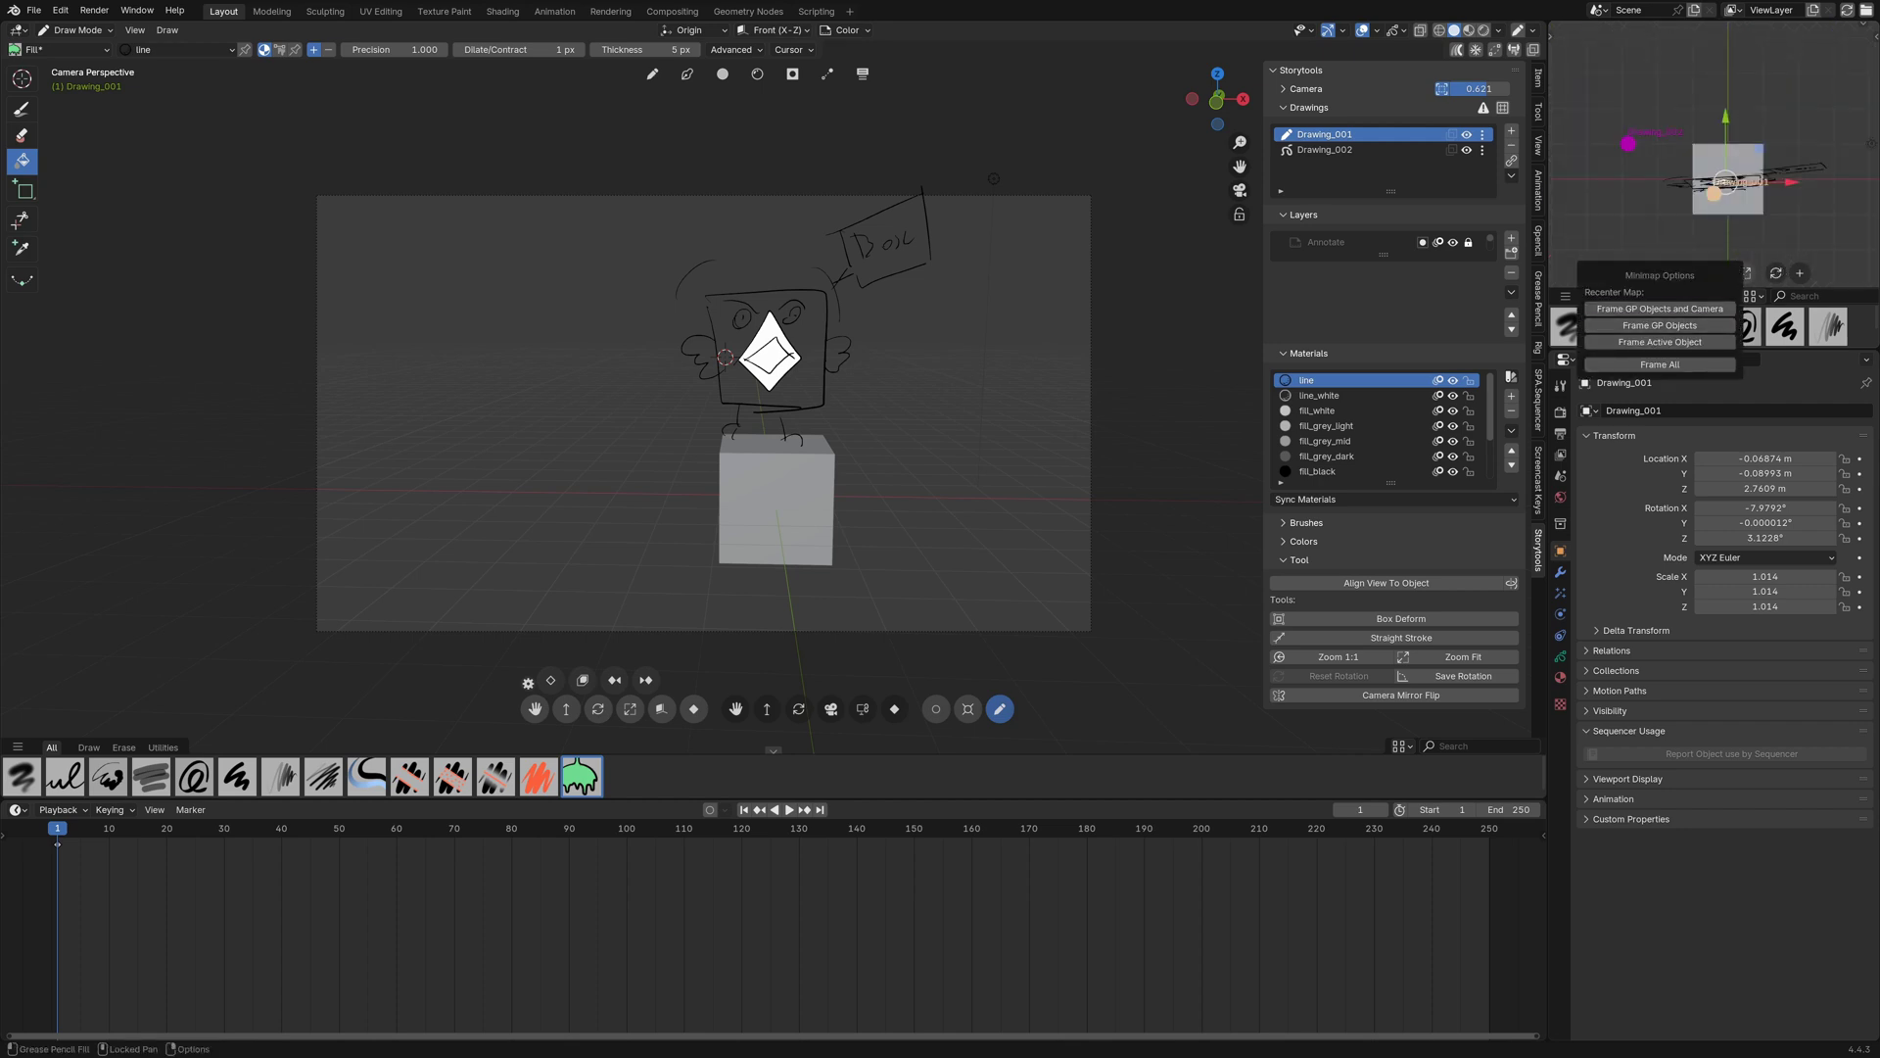
click(1659, 341)
click(1659, 364)
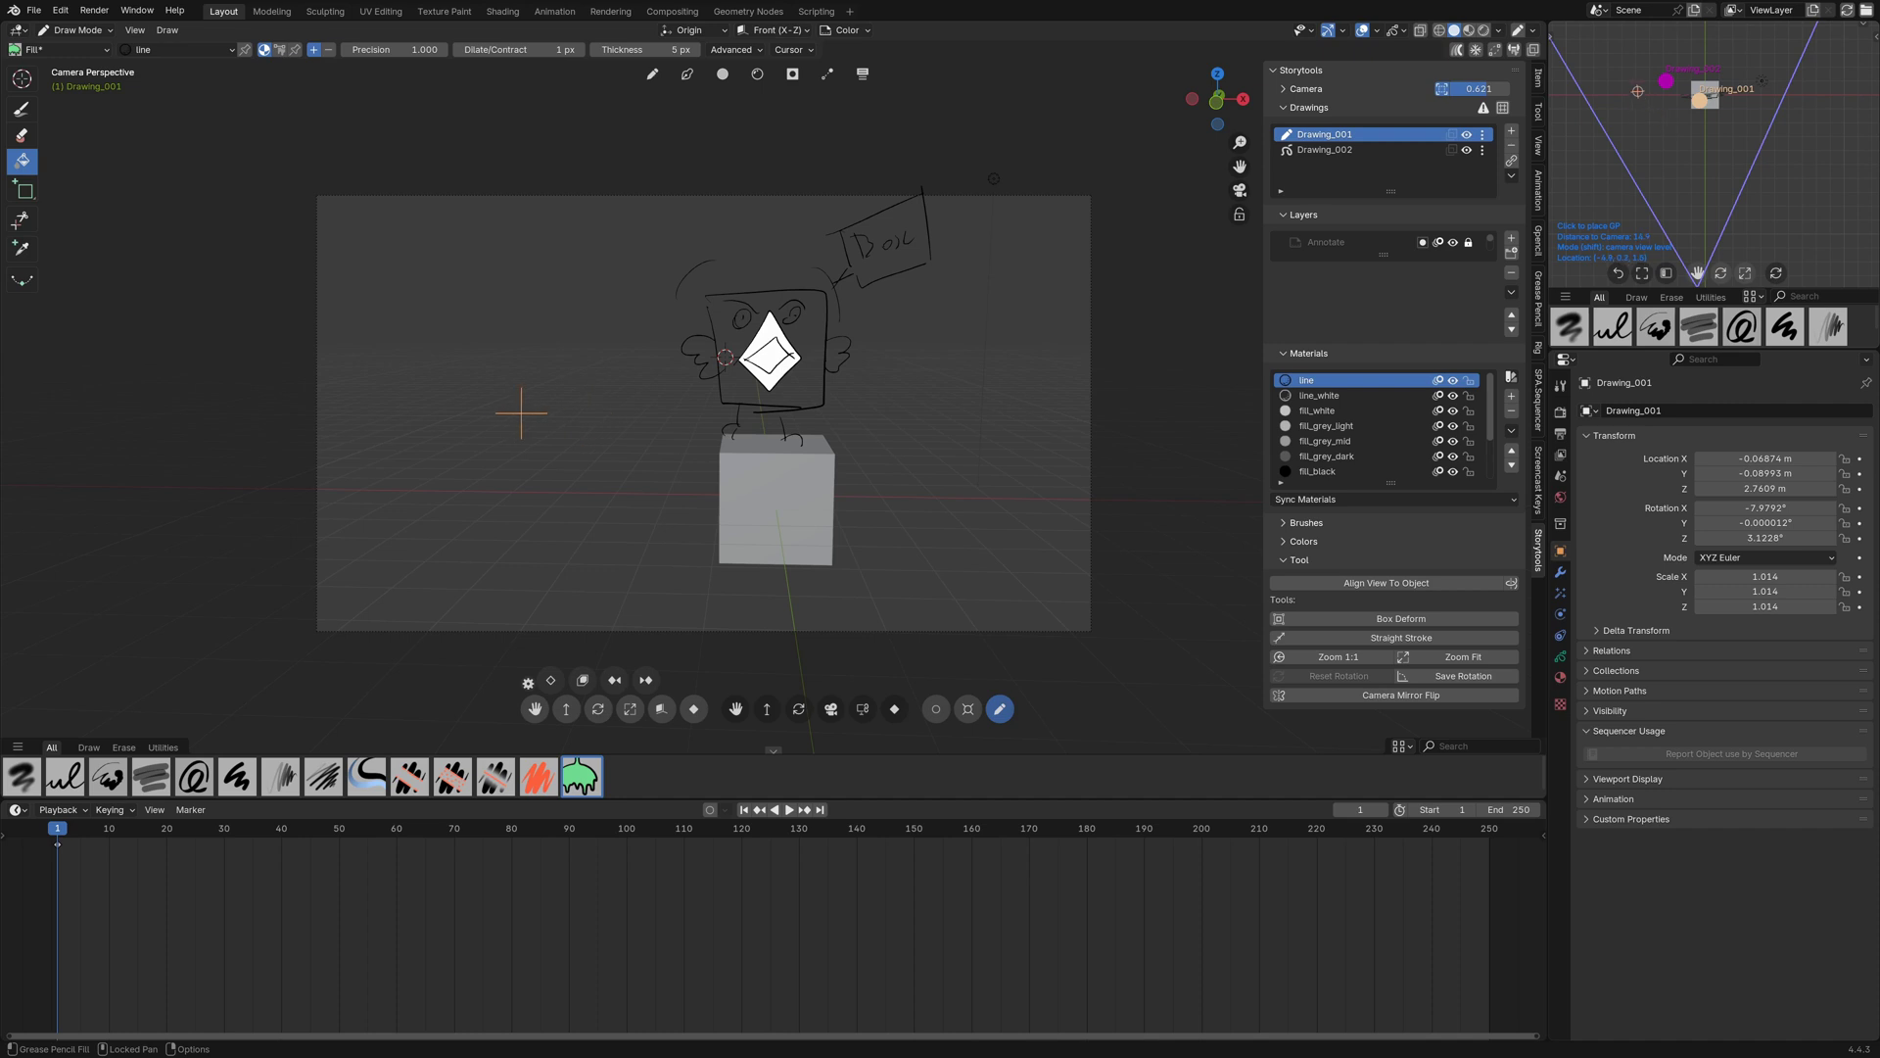
- Create two new drawings by placing them on the minimap, one left of the cube and one between the cube and the camera
click(1614, 83)
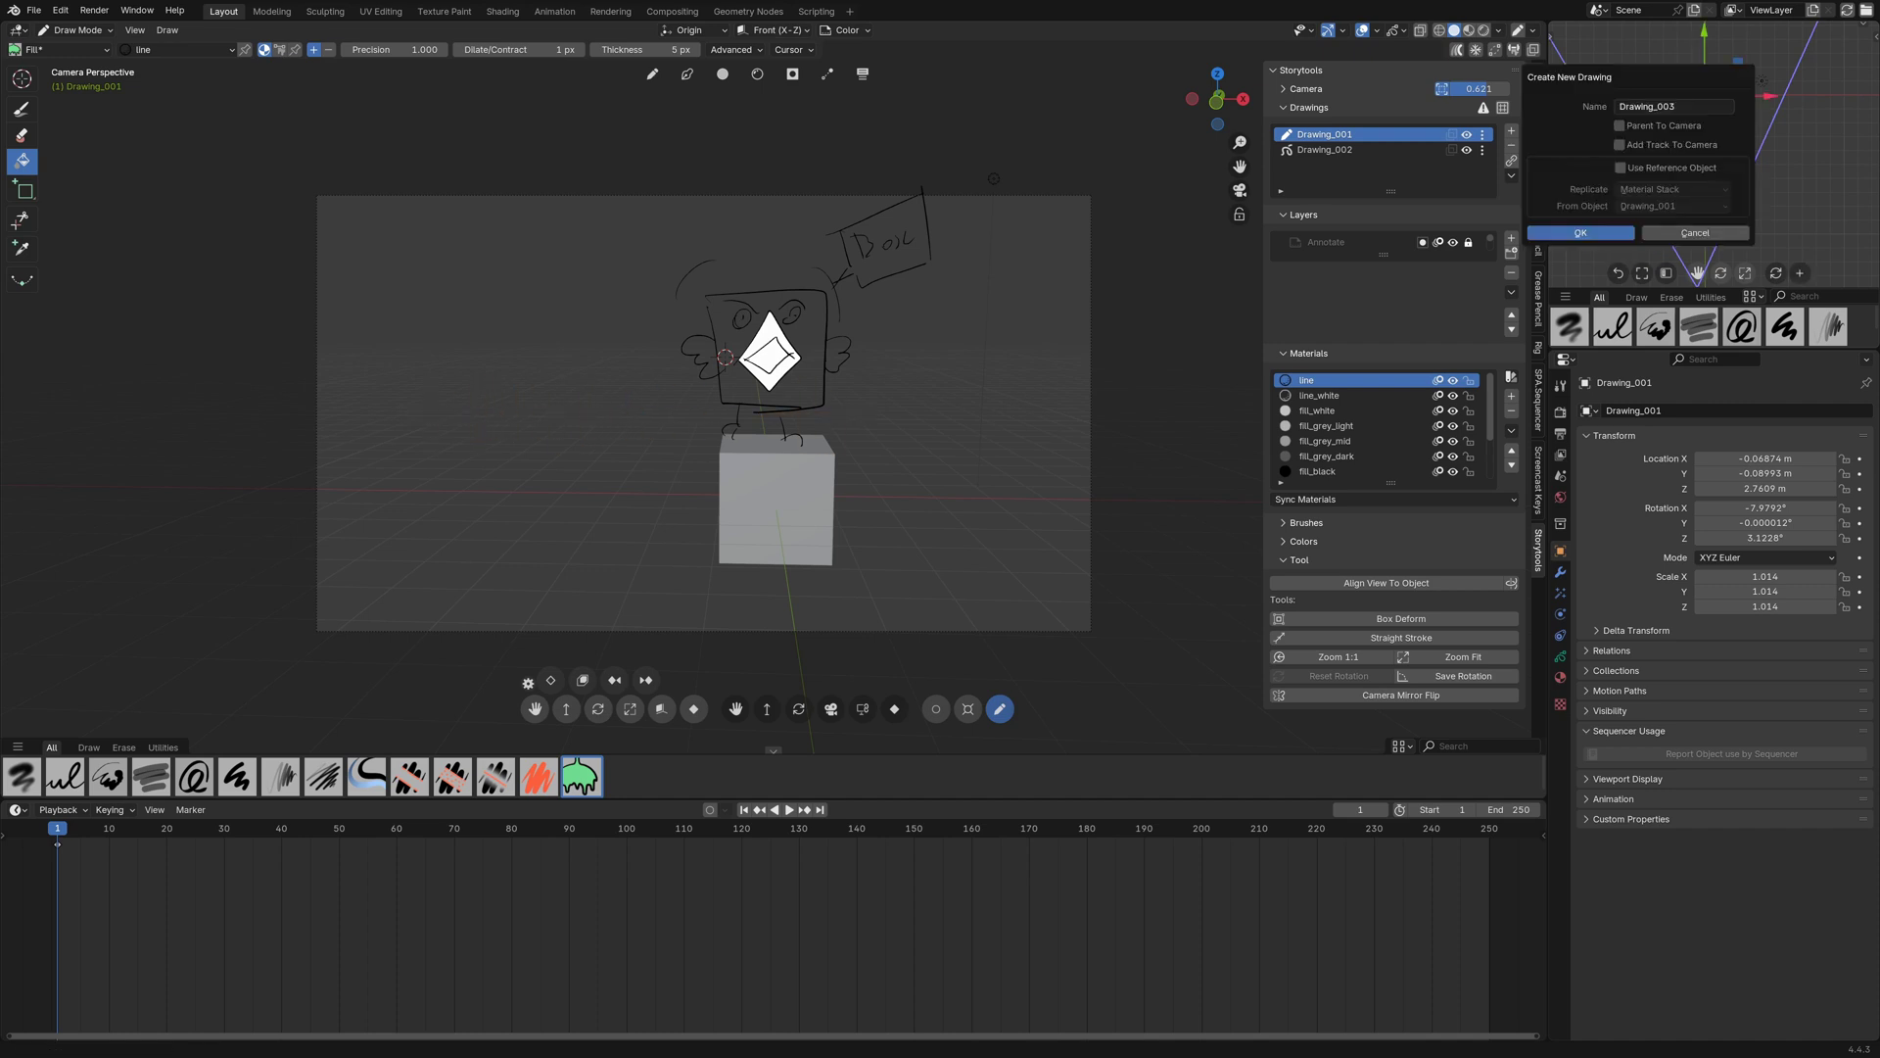
click(1581, 232)
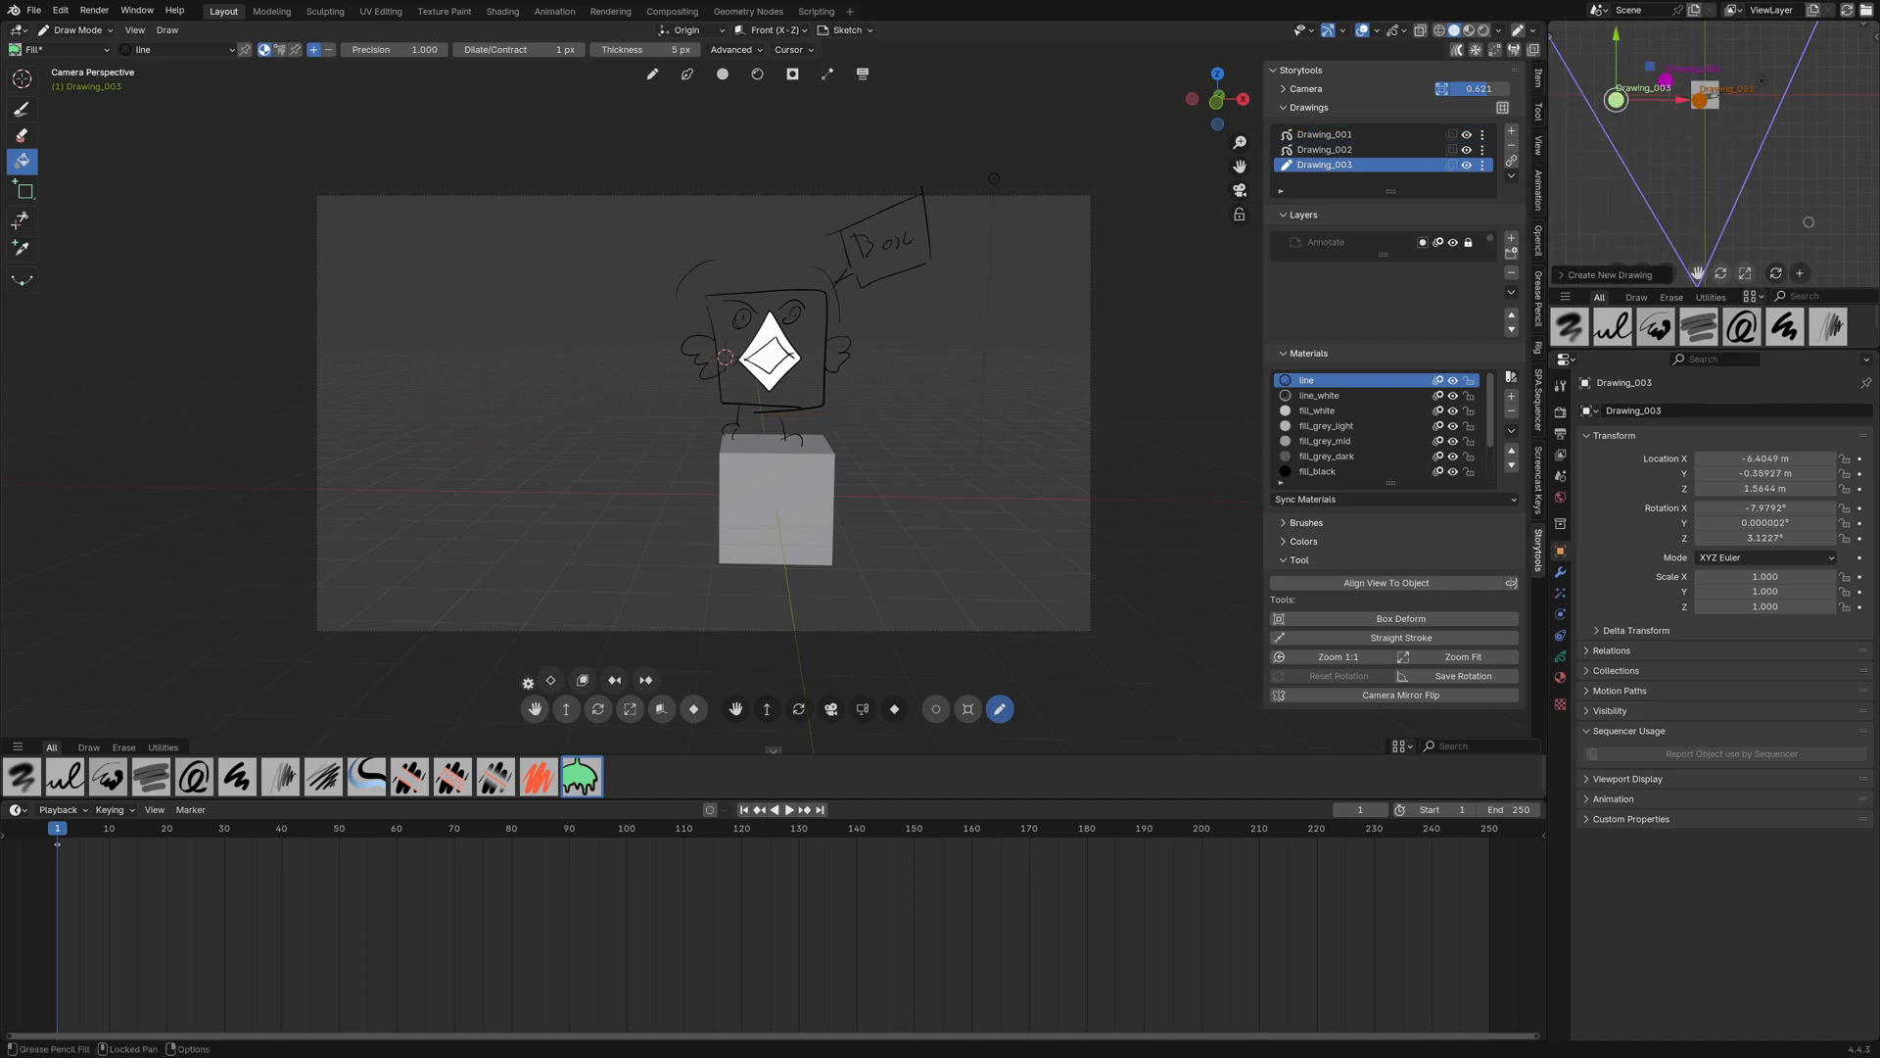
drag(1800, 273, 1749, 174)
drag(1092, 412, 898, 412)
click(1704, 303)
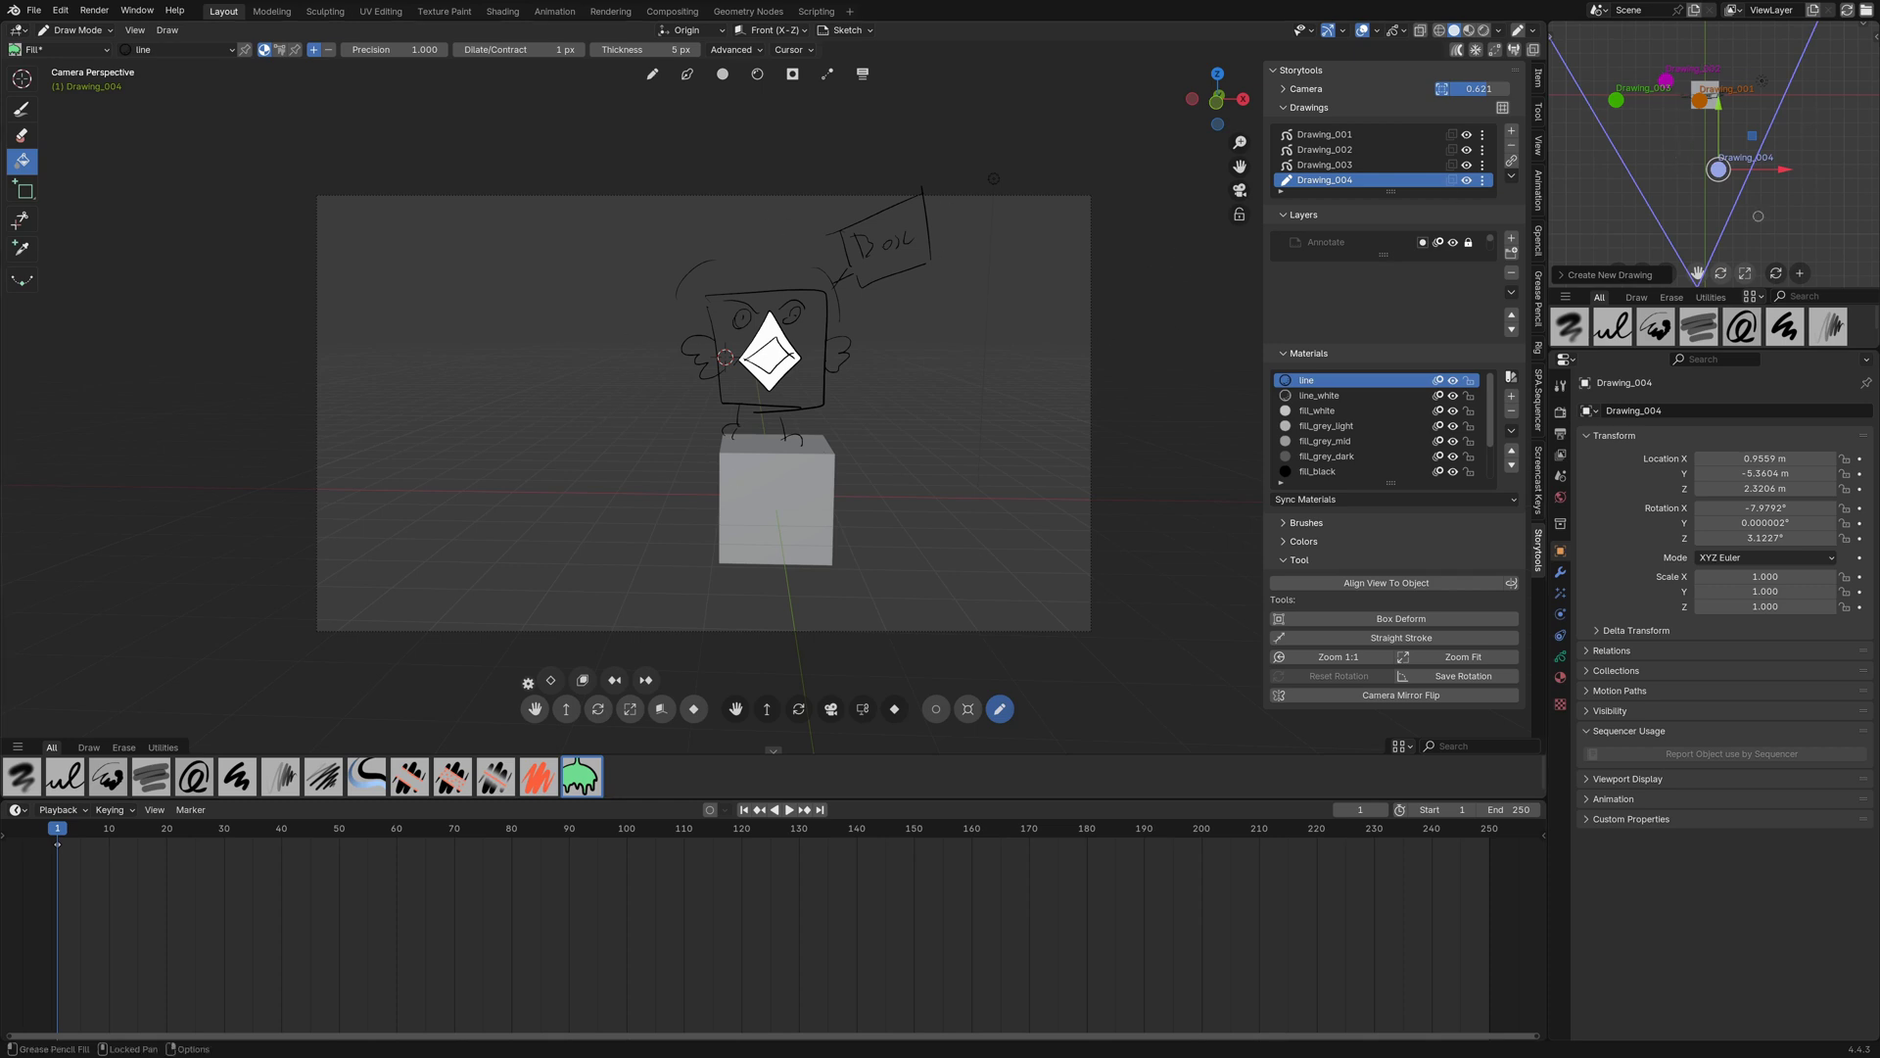
- Lock the camera to the view and orbit it slightly around the cube
click(831, 709)
middle_drag(736, 538, 748, 540)
drag(975, 182, 953, 169)
middle_drag(539, 446, 492, 431)
middle_drag(769, 422, 781, 419)
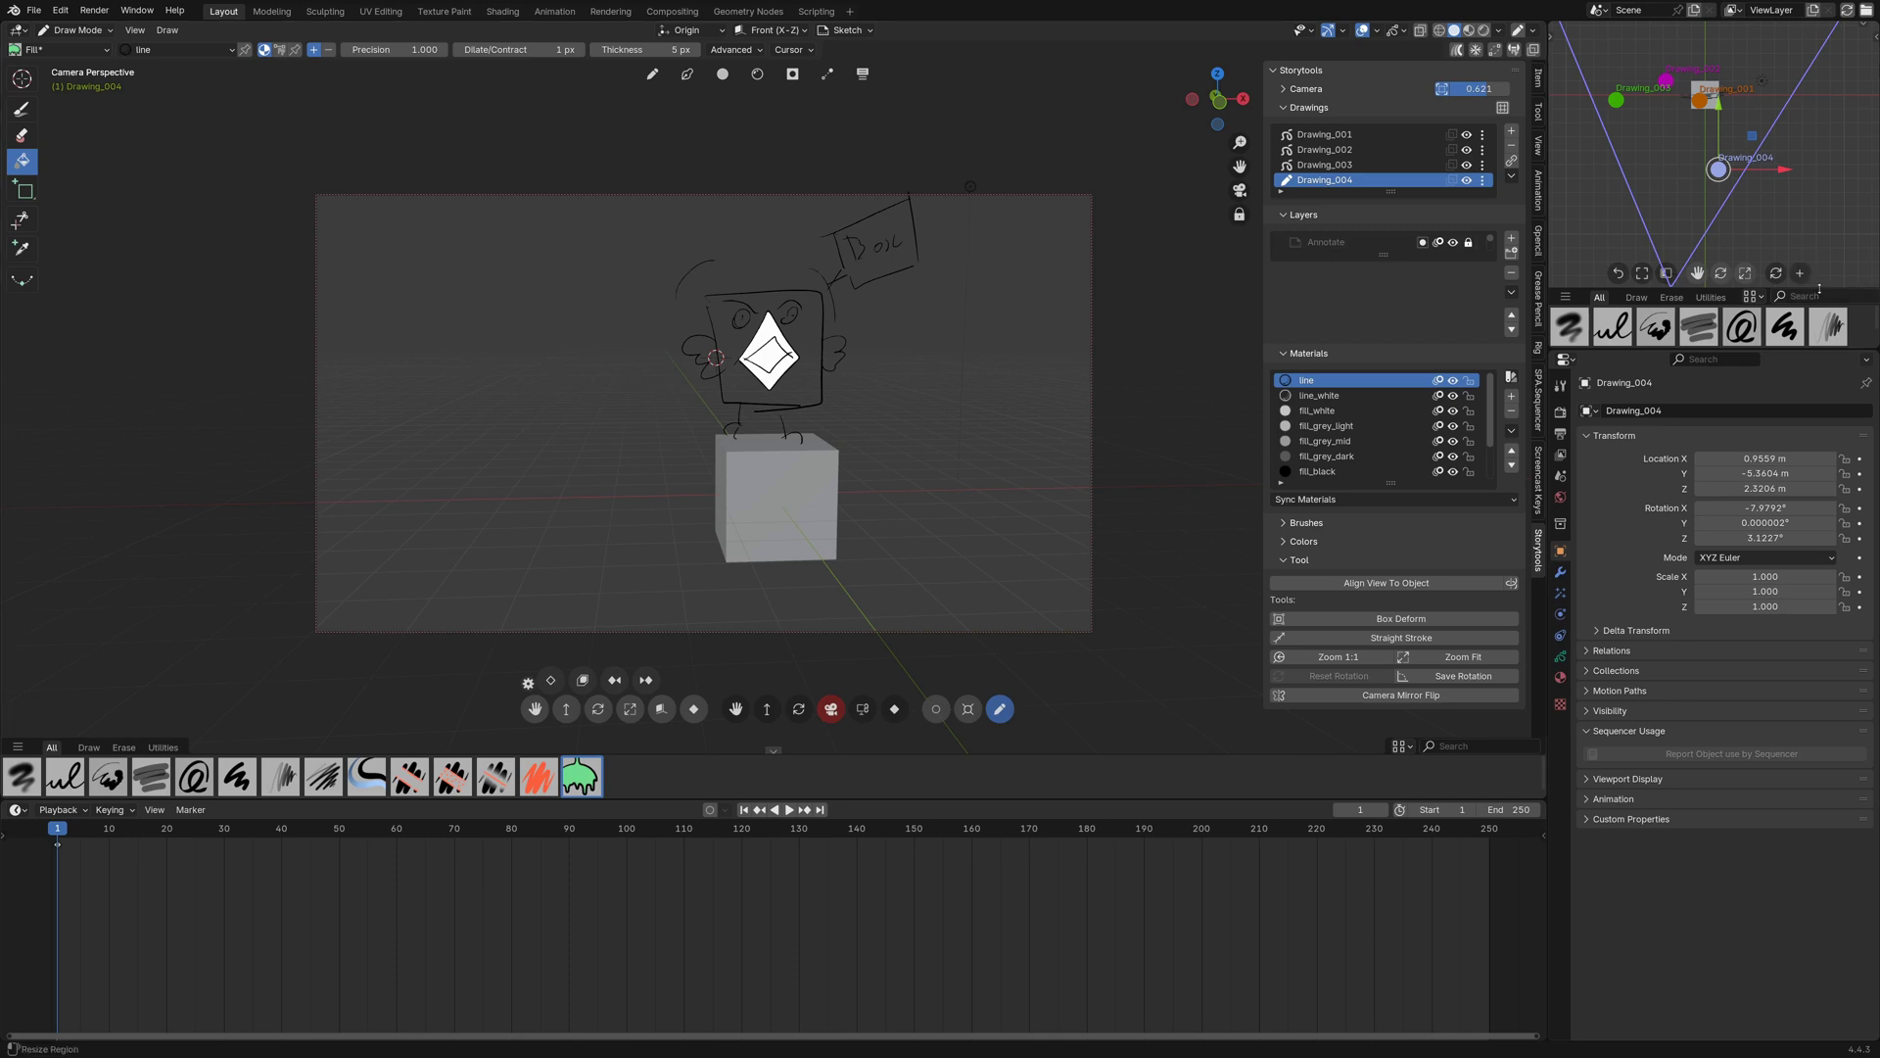
- Collapse the asset shelf in the minimap and switch from Draw Mode to Object Mode
drag(1818, 290, 1812, 343)
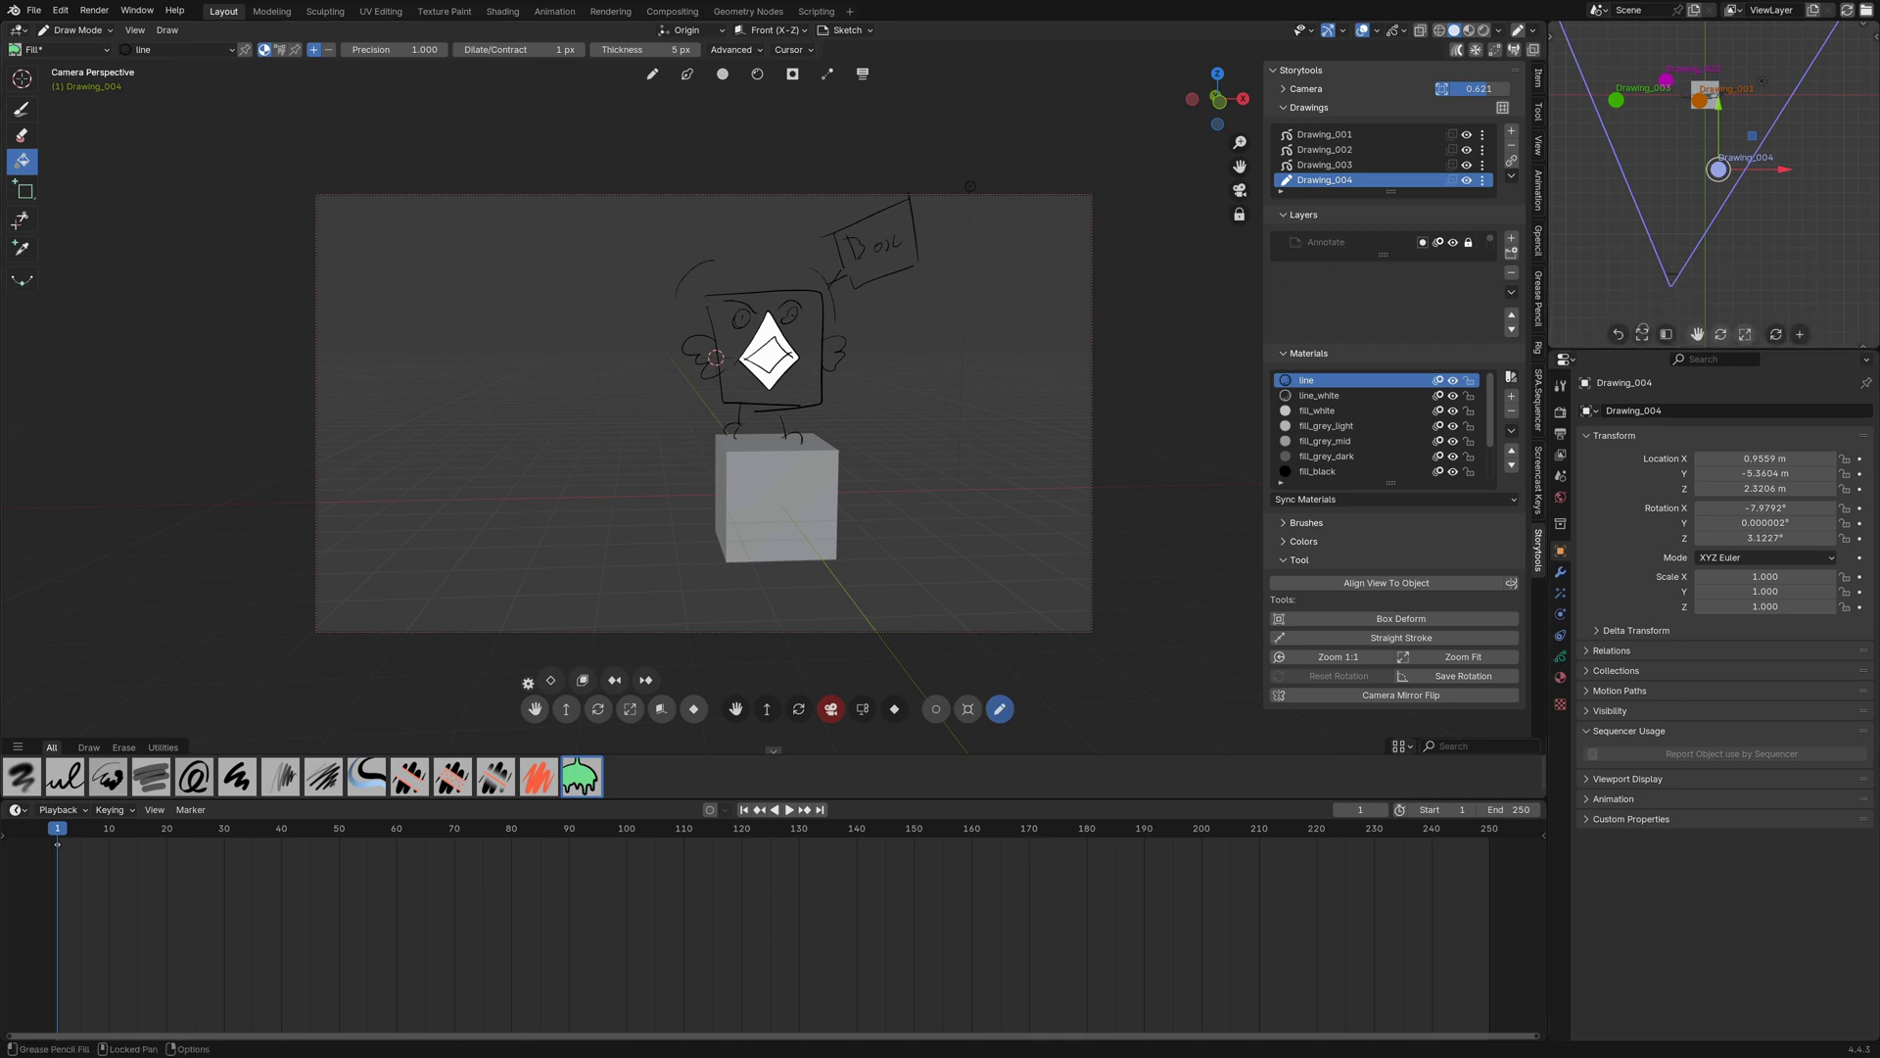
click(1642, 331)
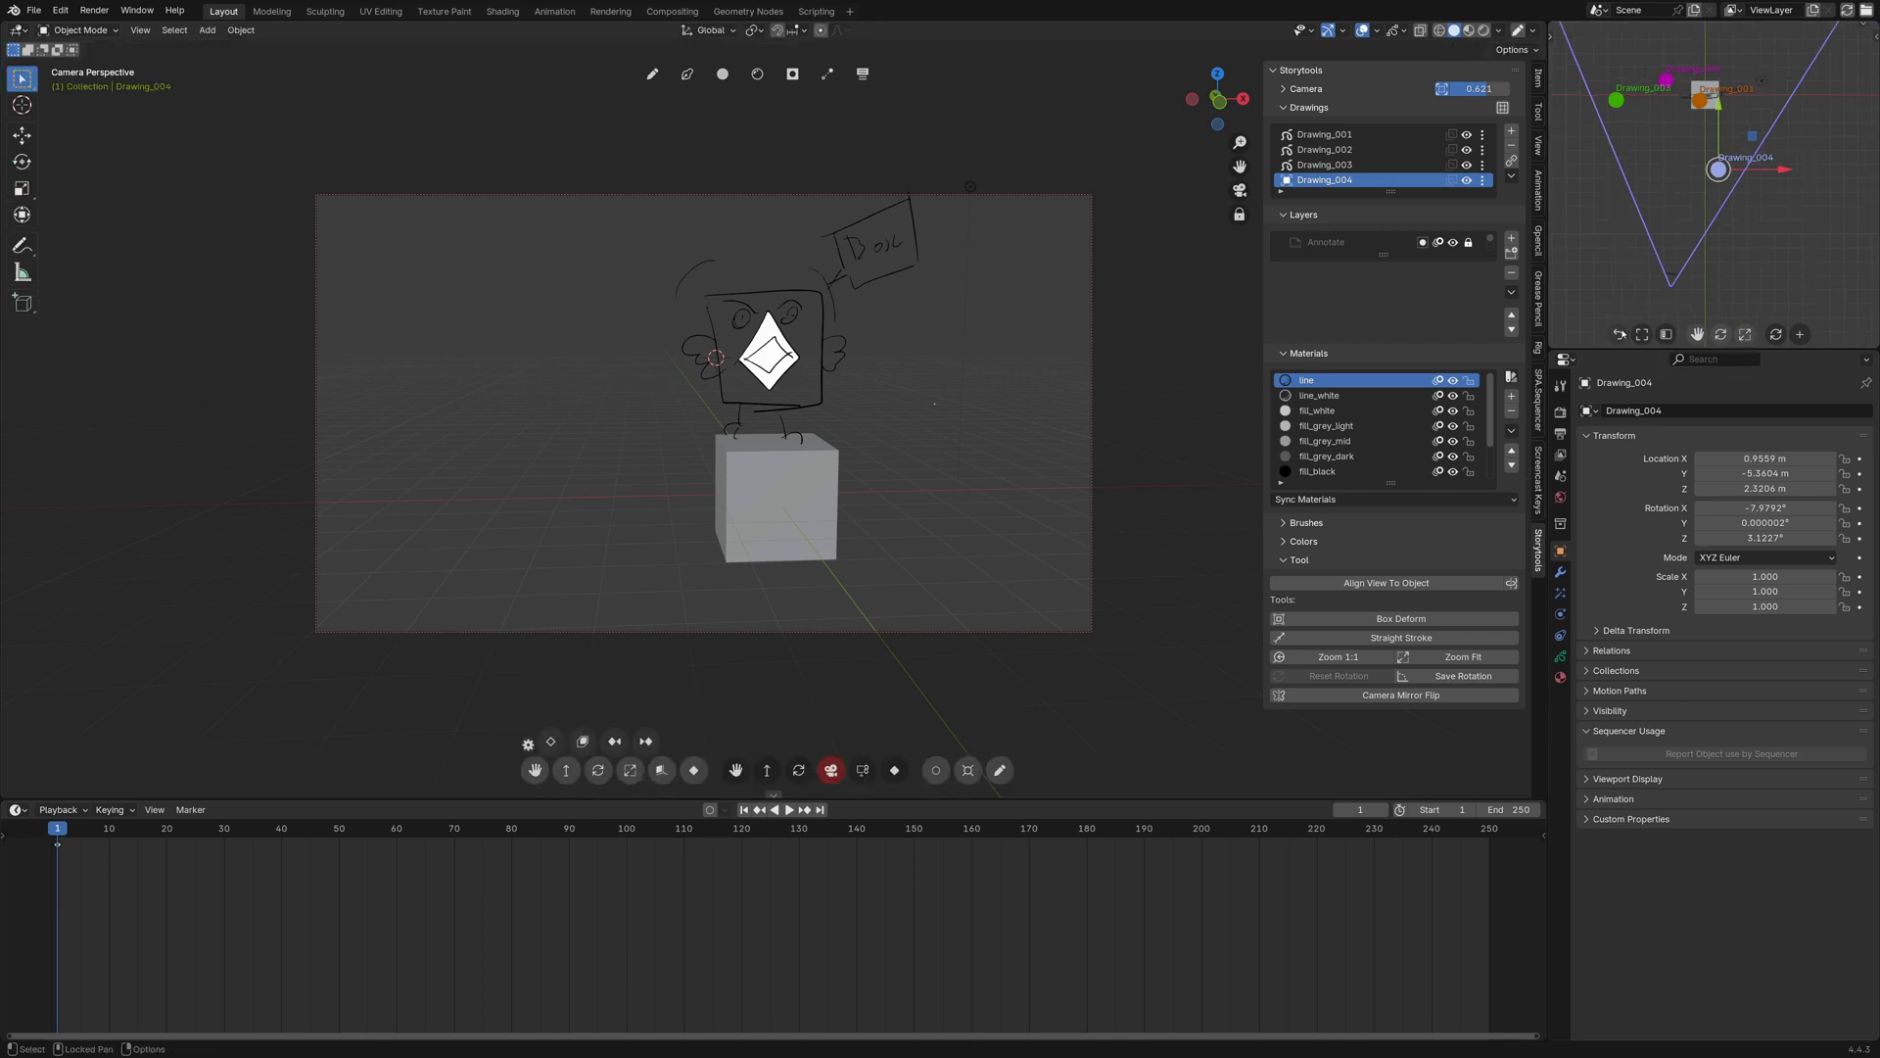
click(1617, 336)
middle_drag(1704, 253, 1746, 137)
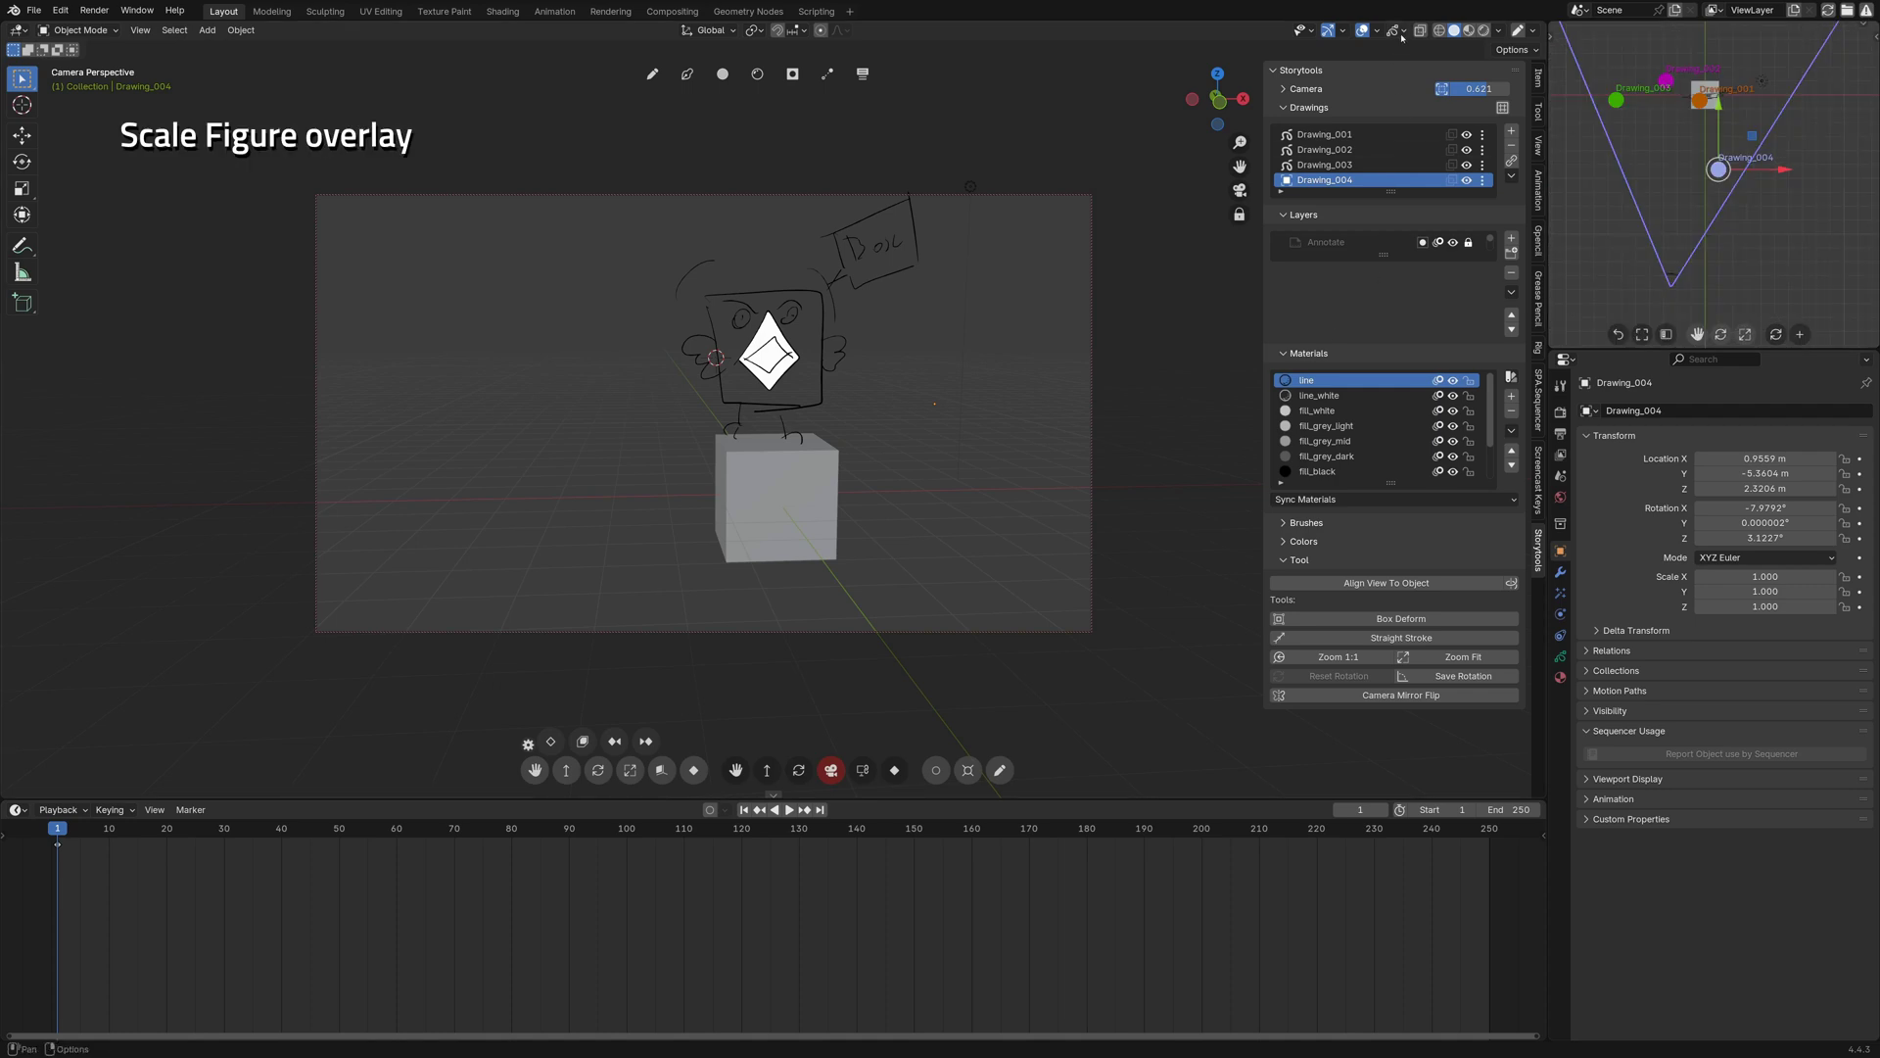
- Enable the Scale Figure overlay with opacity 1.00 and set its figure to Human Female
click(1403, 31)
click(1305, 159)
drag(1395, 160, 1469, 160)
mouse_move(1378, 210)
mouse_down()
mouse_move(1418, 212)
mouse_move(1378, 212)
mouse_up()
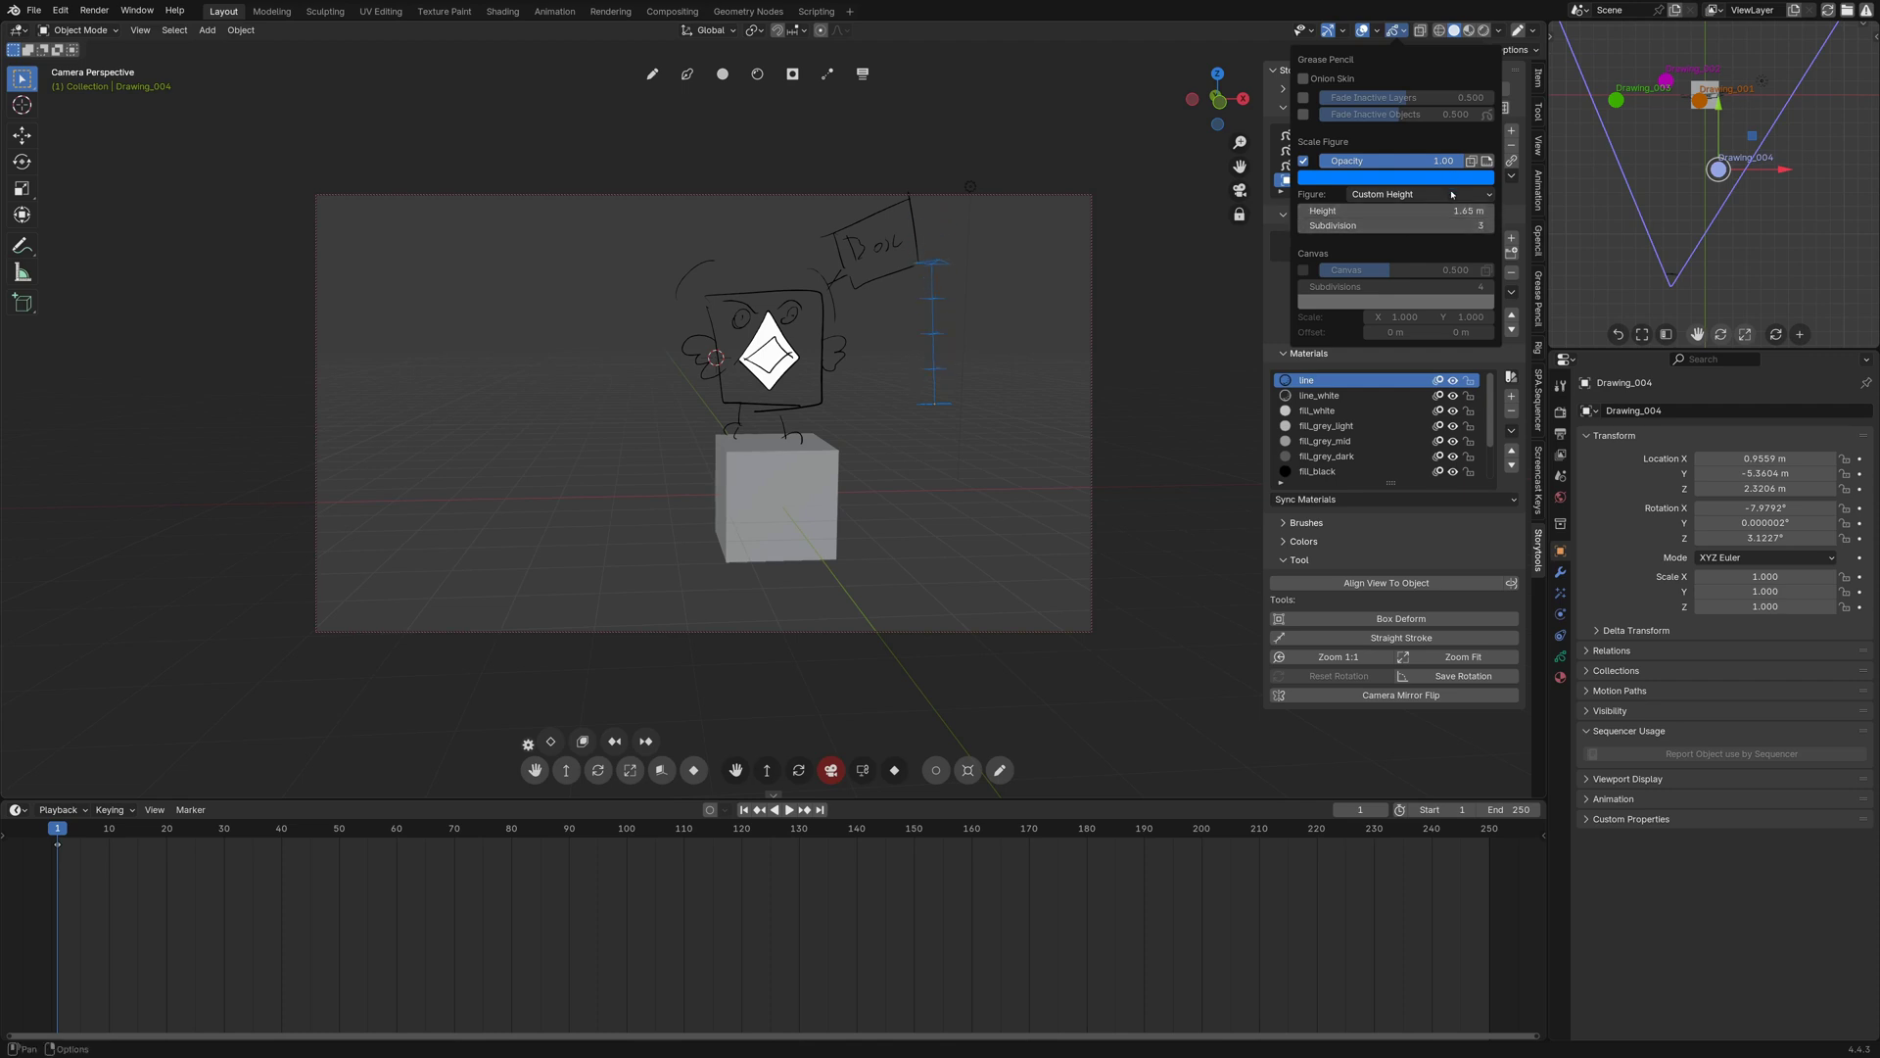
click(1410, 194)
click(1405, 242)
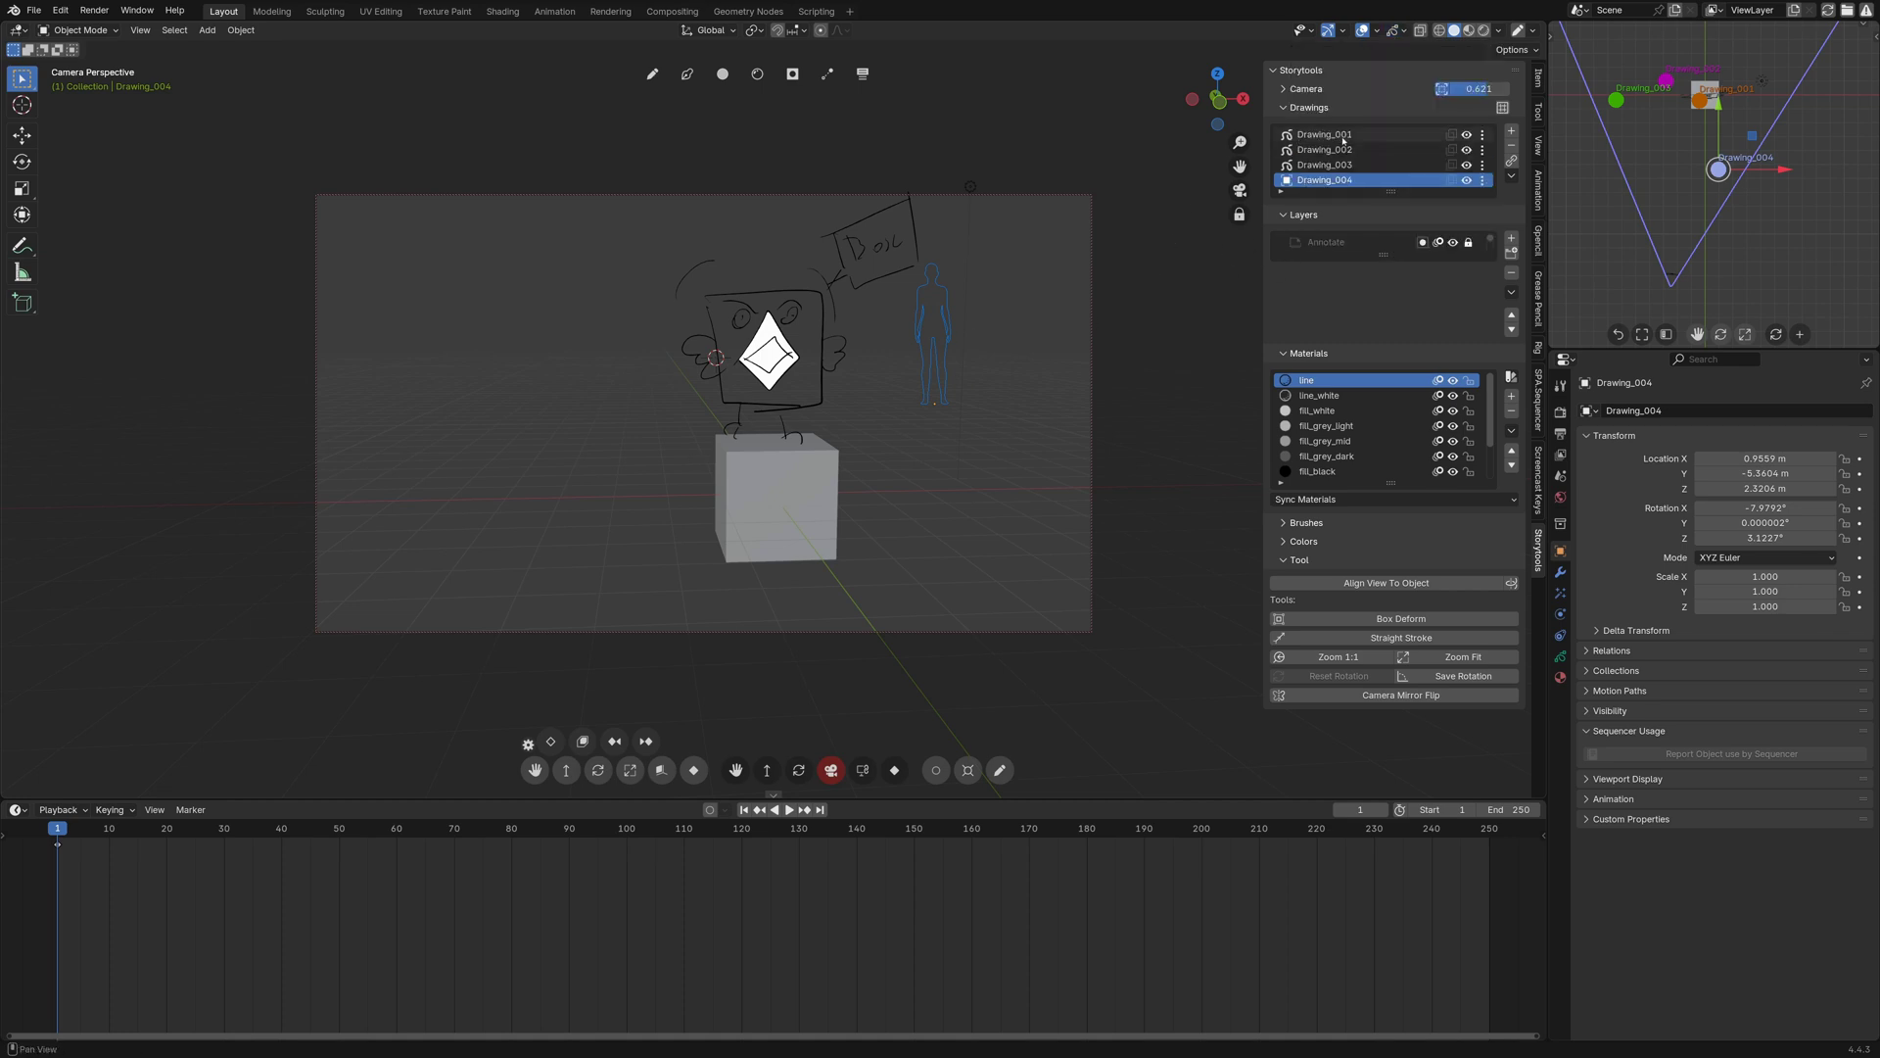
- Select the drawings in the list one after another to compare the scale figure at each drawing's location
click(1342, 136)
click(1342, 149)
click(1342, 164)
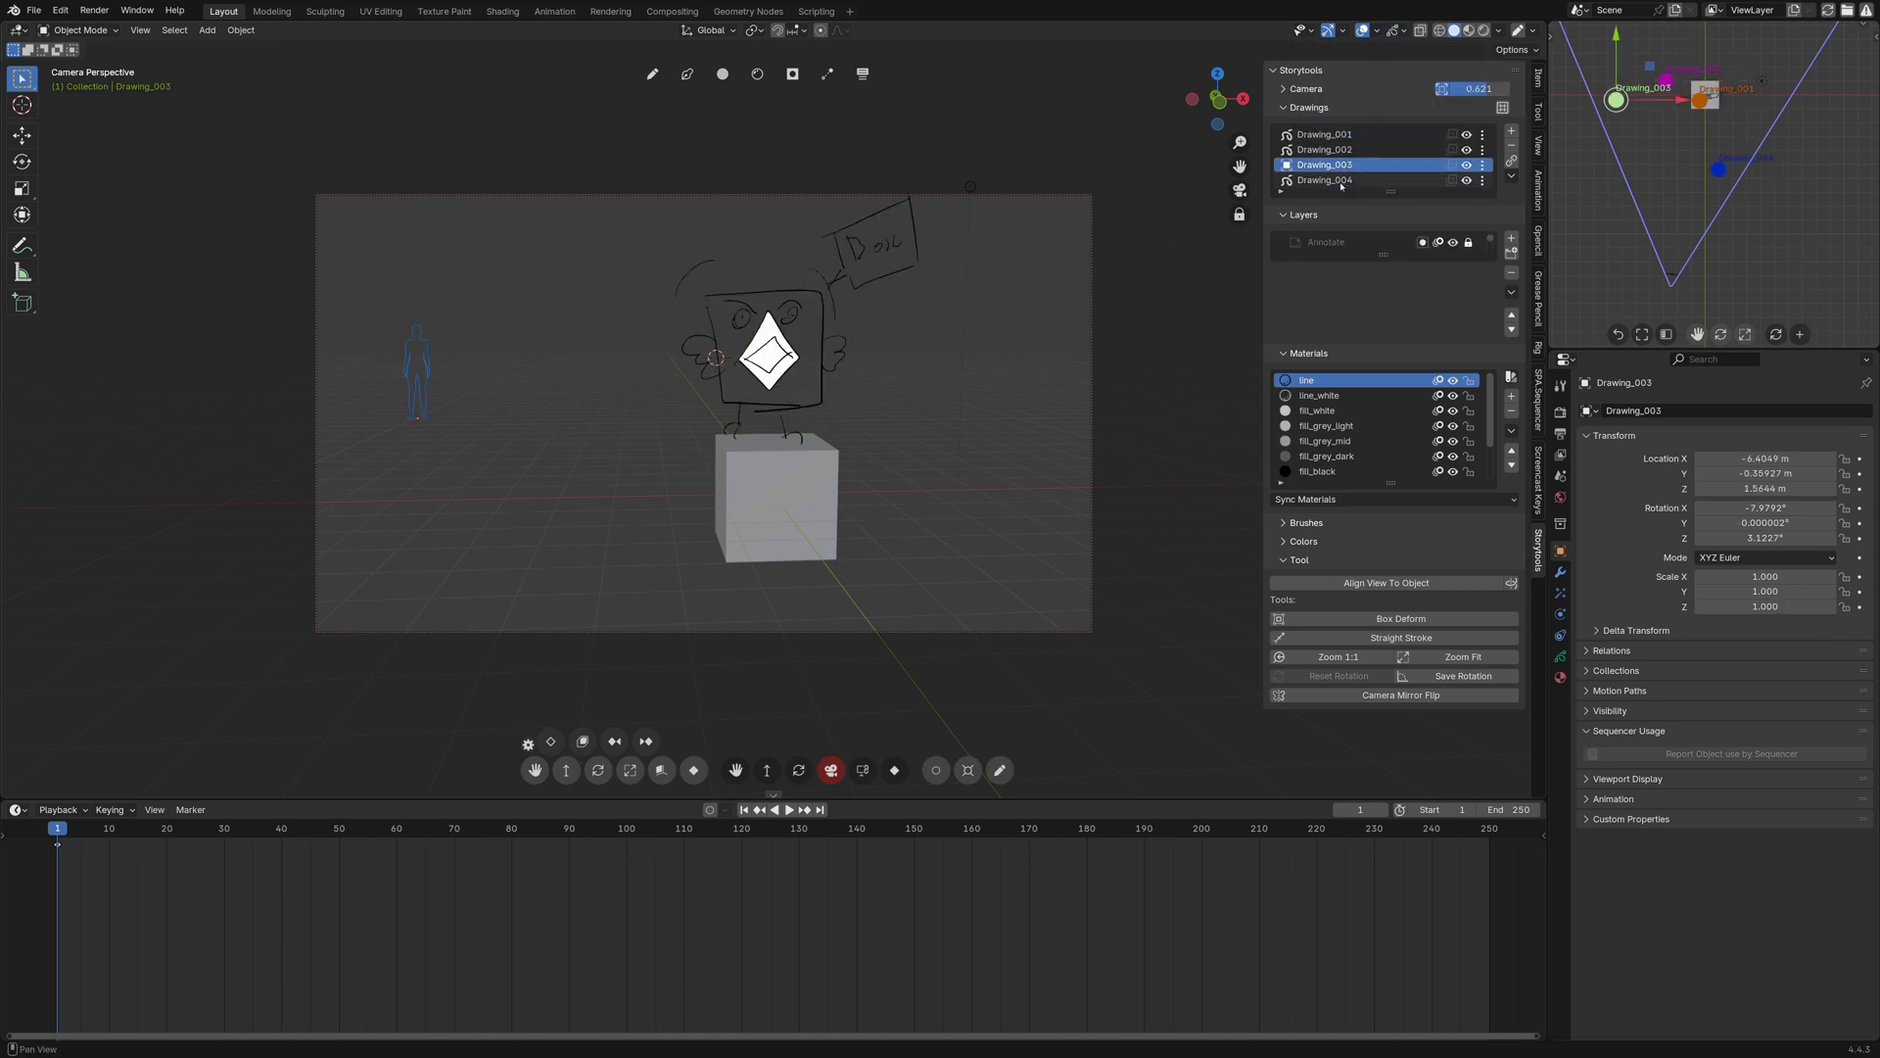
click(1343, 180)
click(1347, 164)
click(1351, 151)
- Select Drawing_001 and move it down about 1.7 m so its scale figure stands on the cube
click(1350, 135)
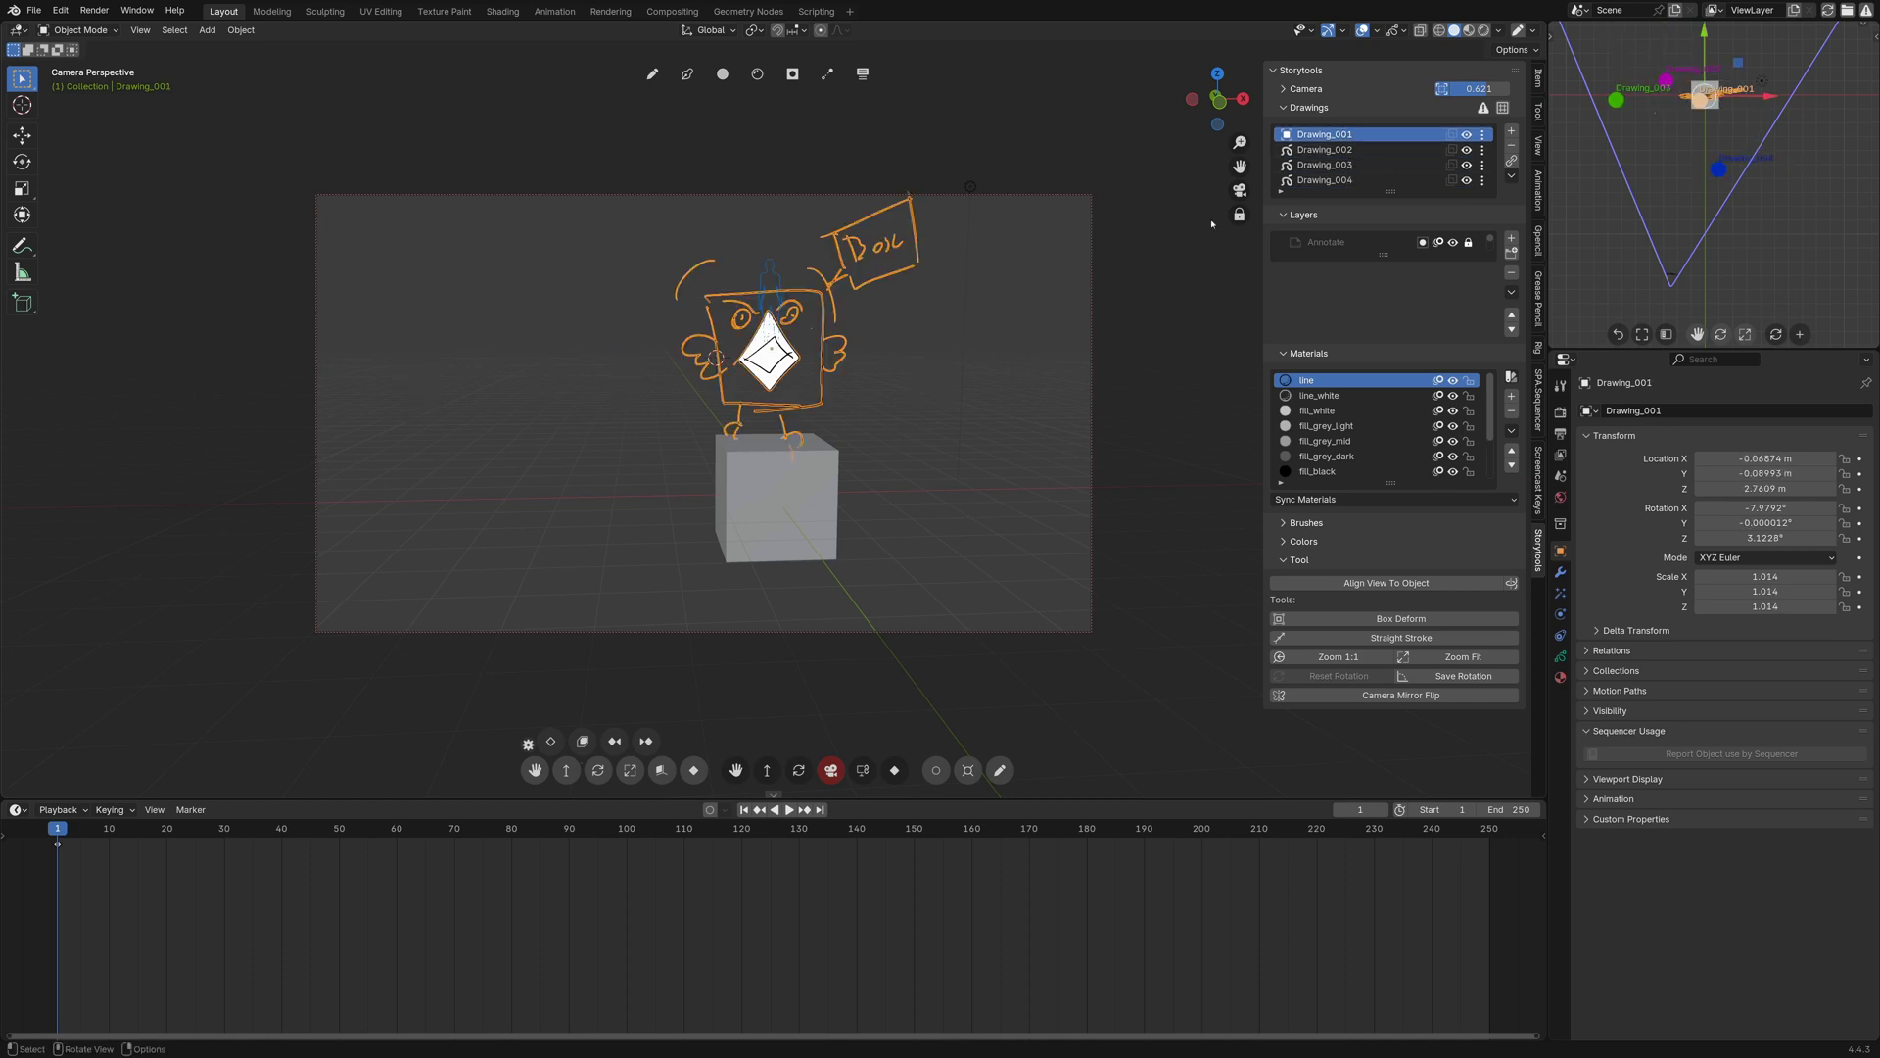
key(c)
right_click(854, 341)
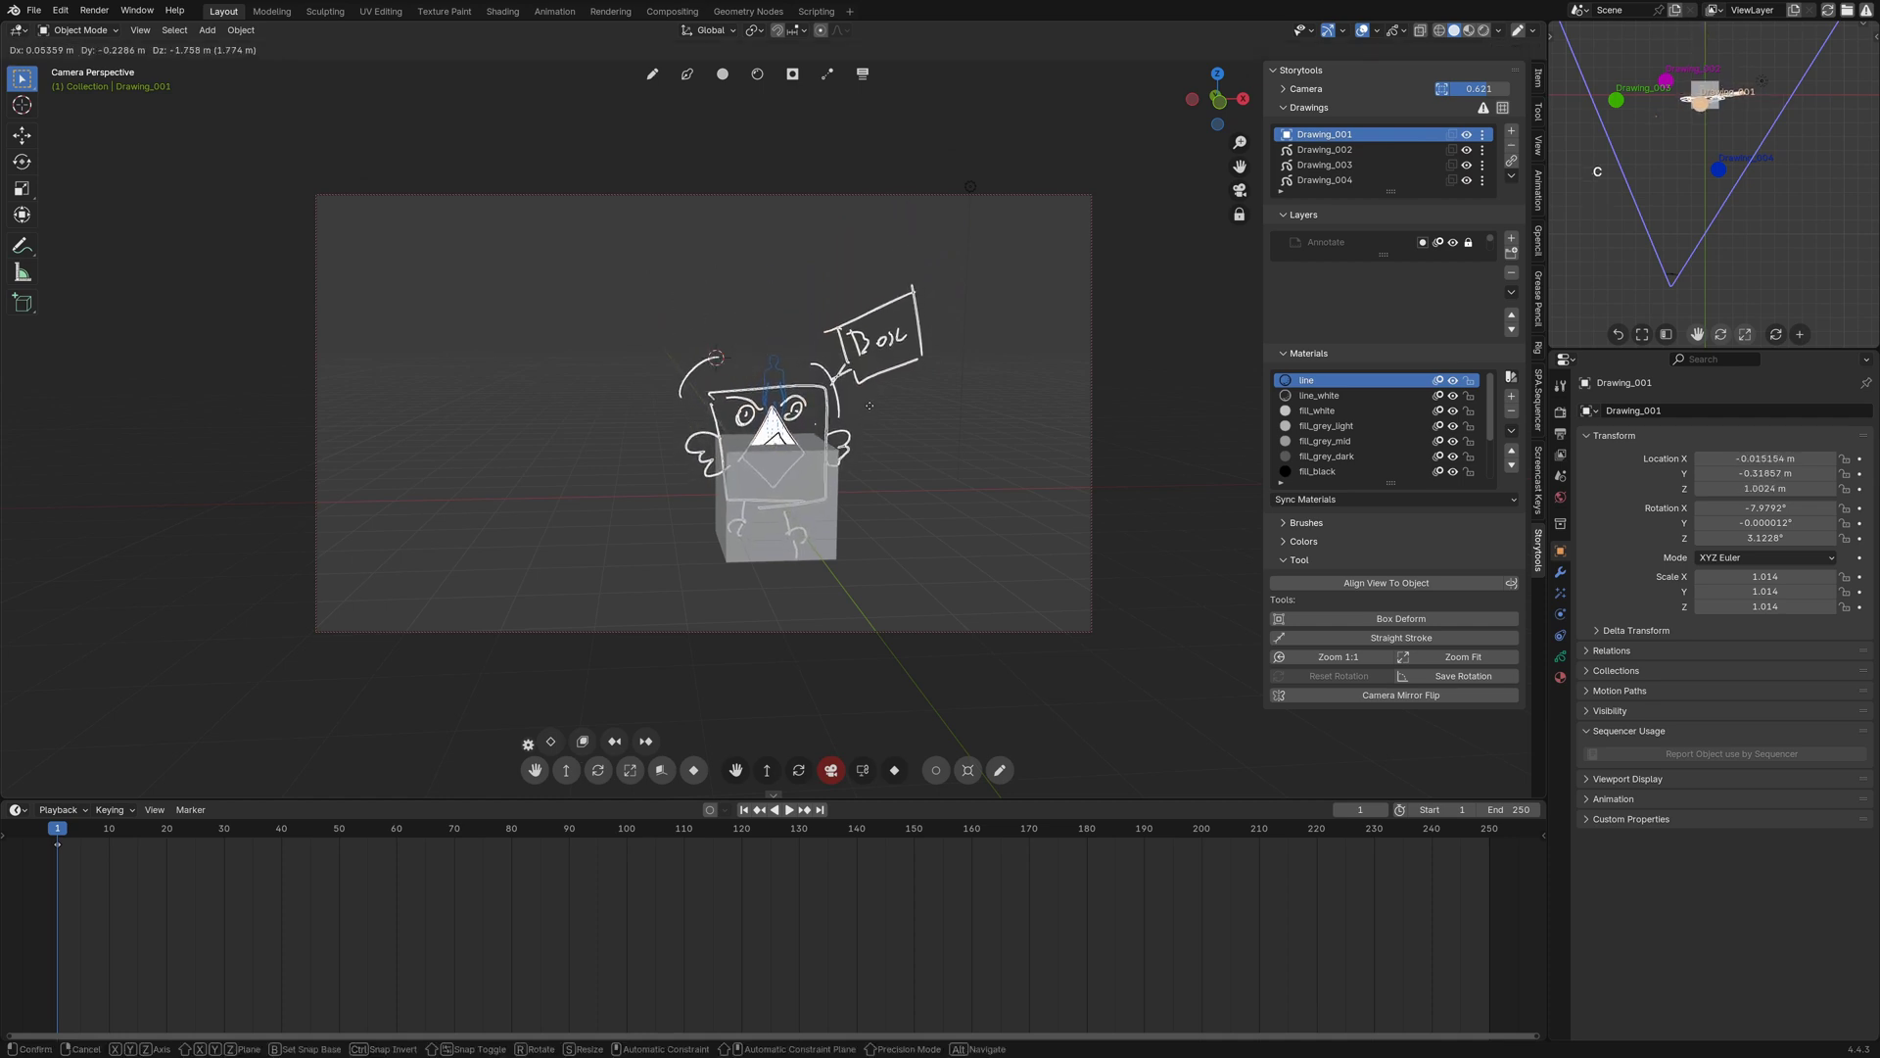
click(868, 409)
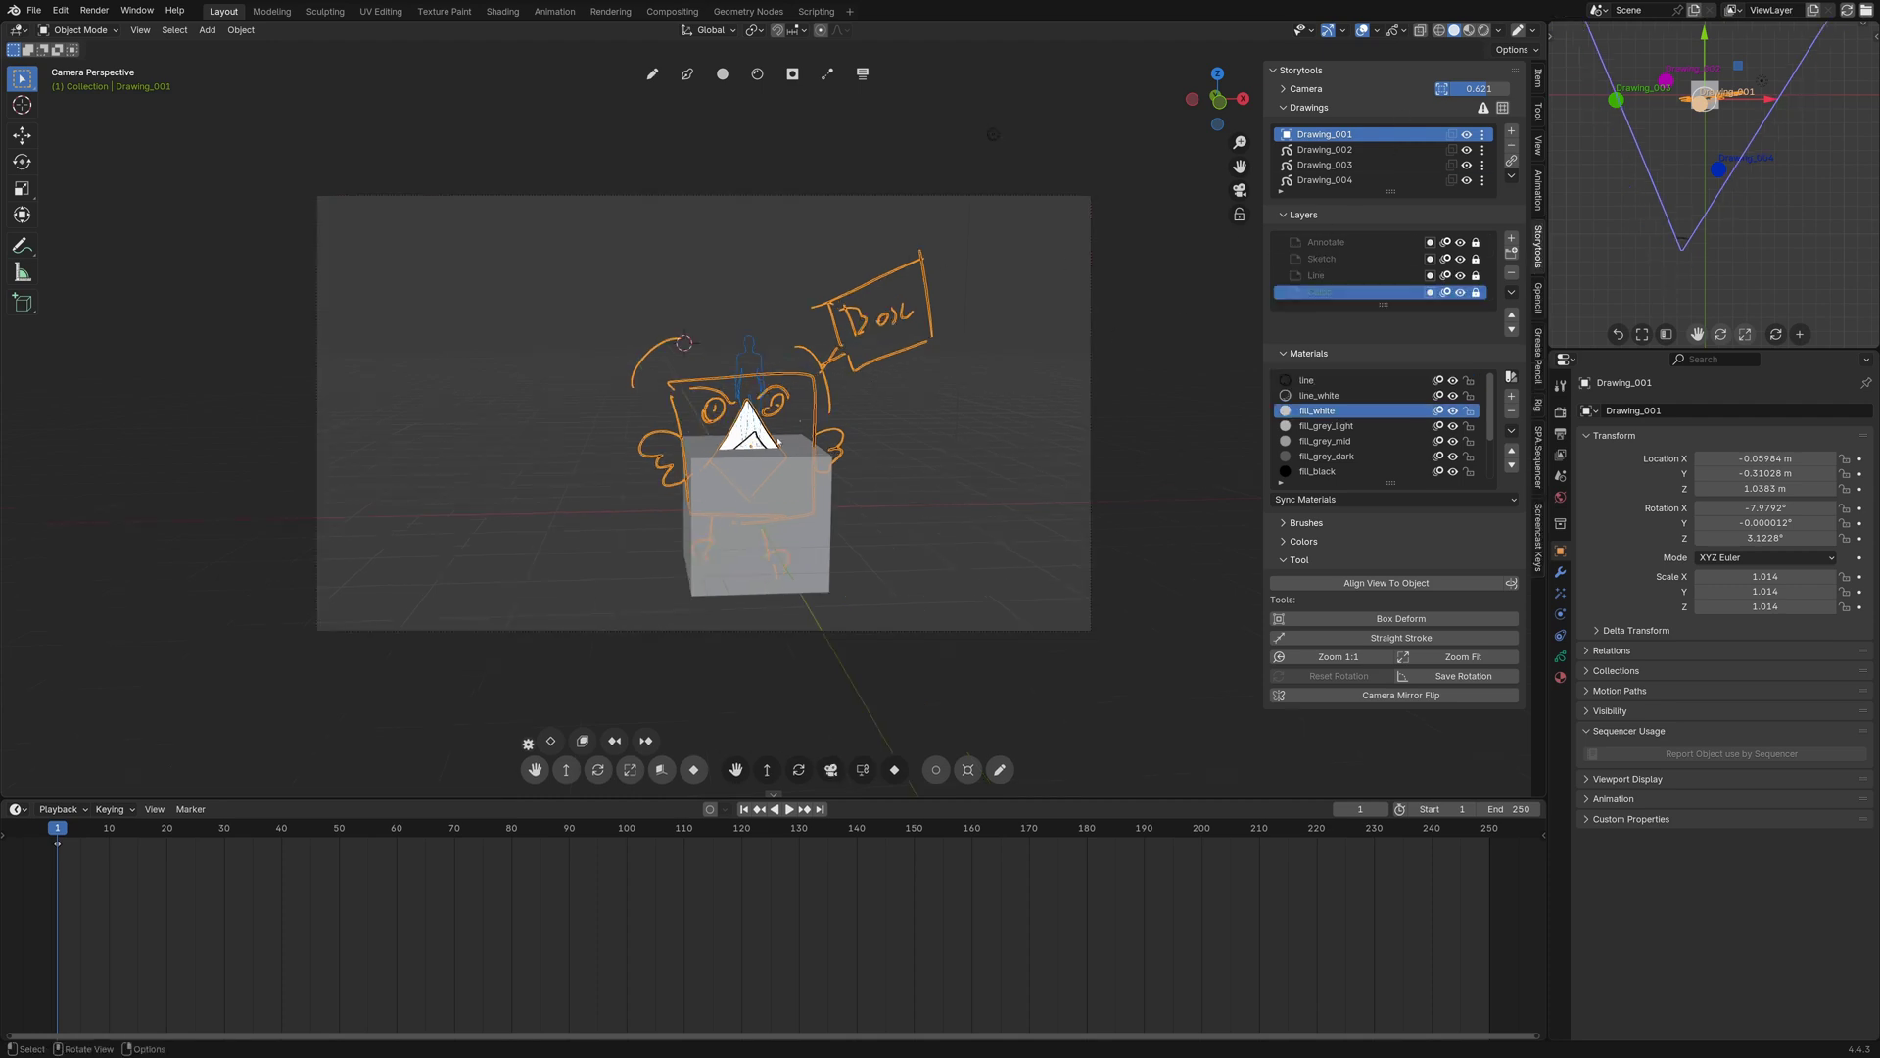
- Enter Draw Mode, add the scale figure to Drawing_001 as a layer, and hide the drawing's other layers
ctrl+middle_drag(783, 482, 795, 345)
click(999, 770)
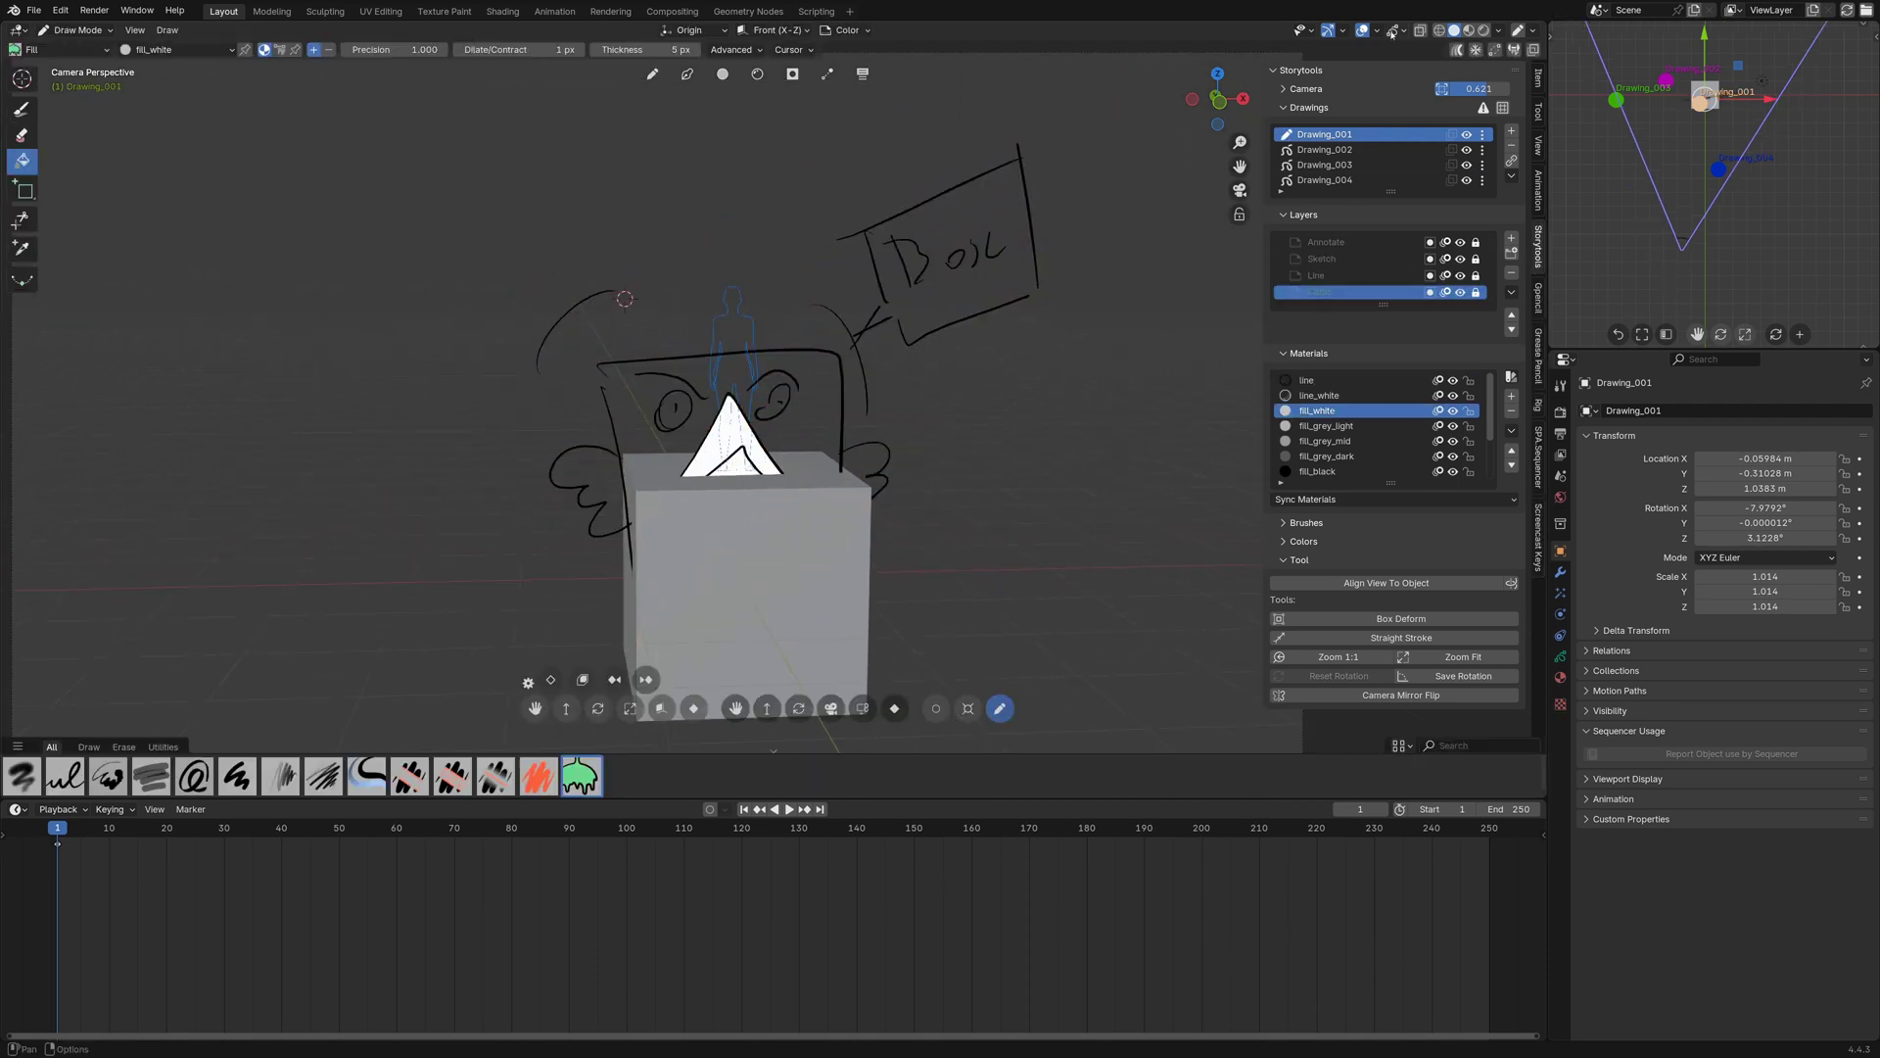
click(1392, 31)
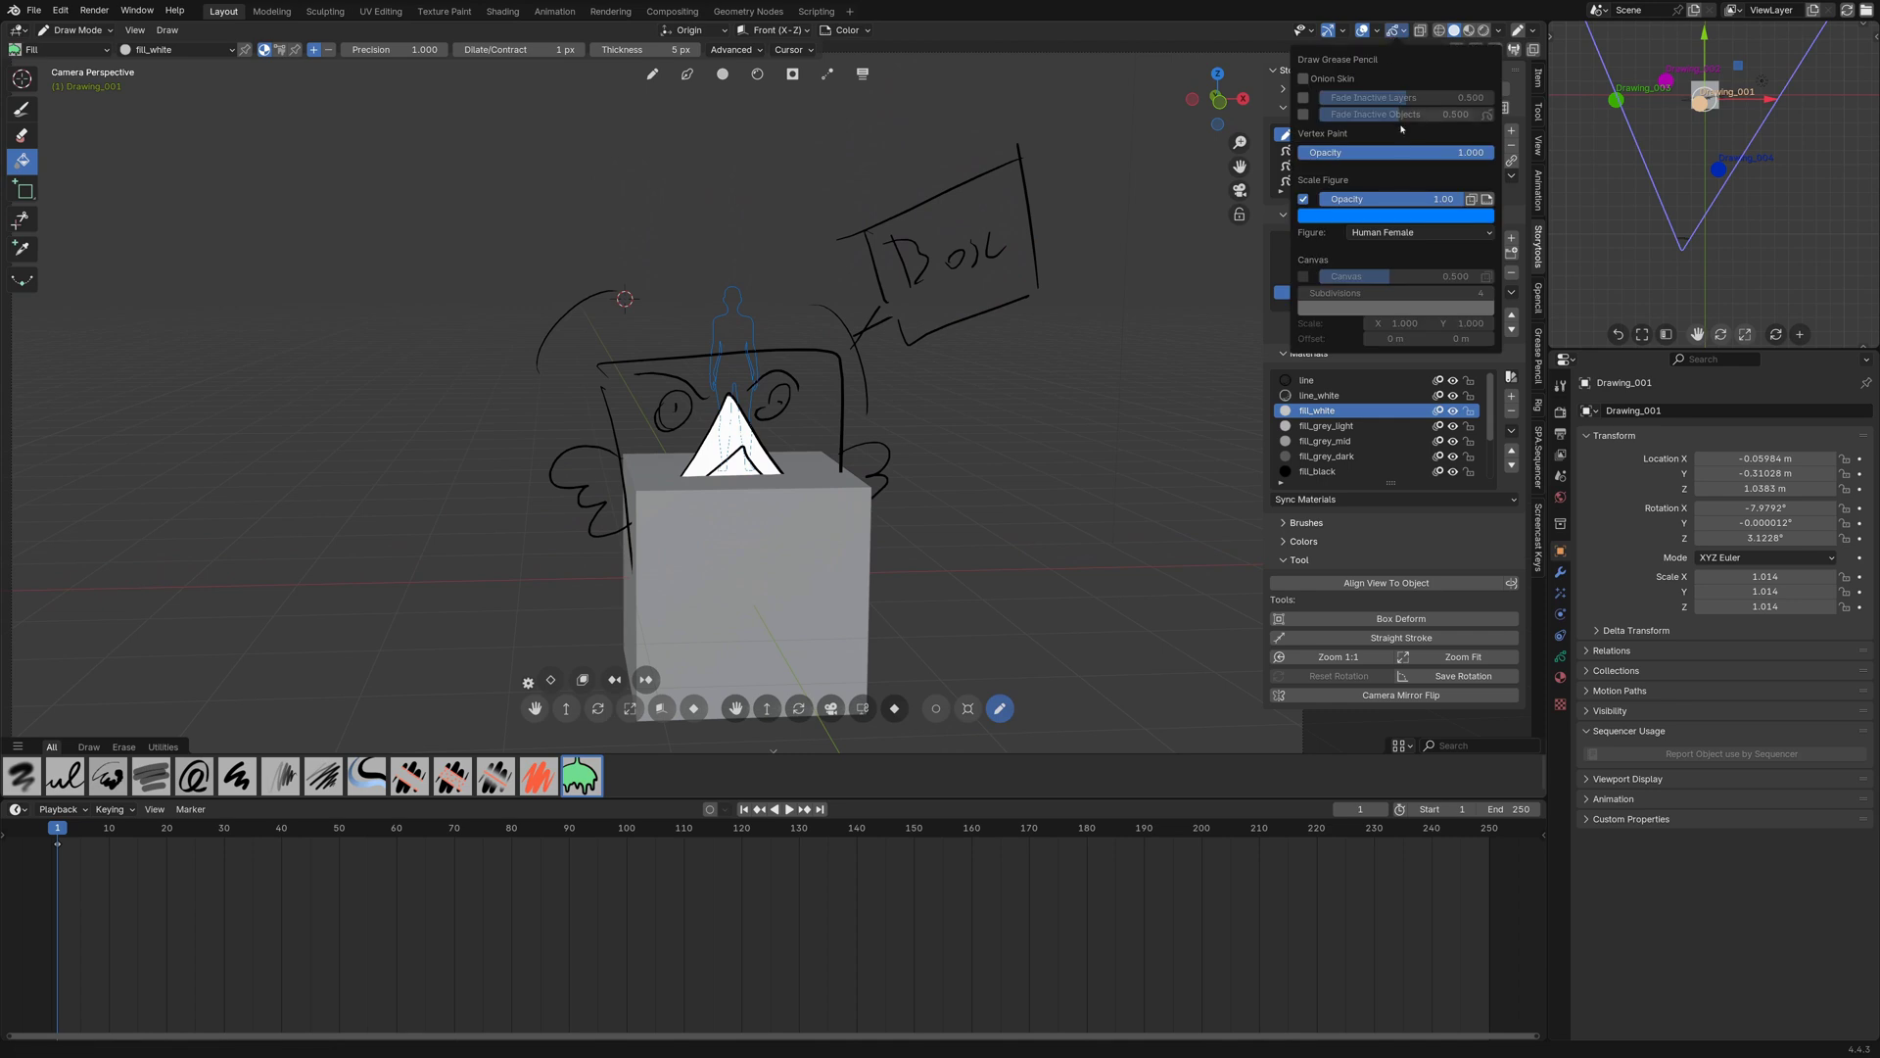
click(1487, 198)
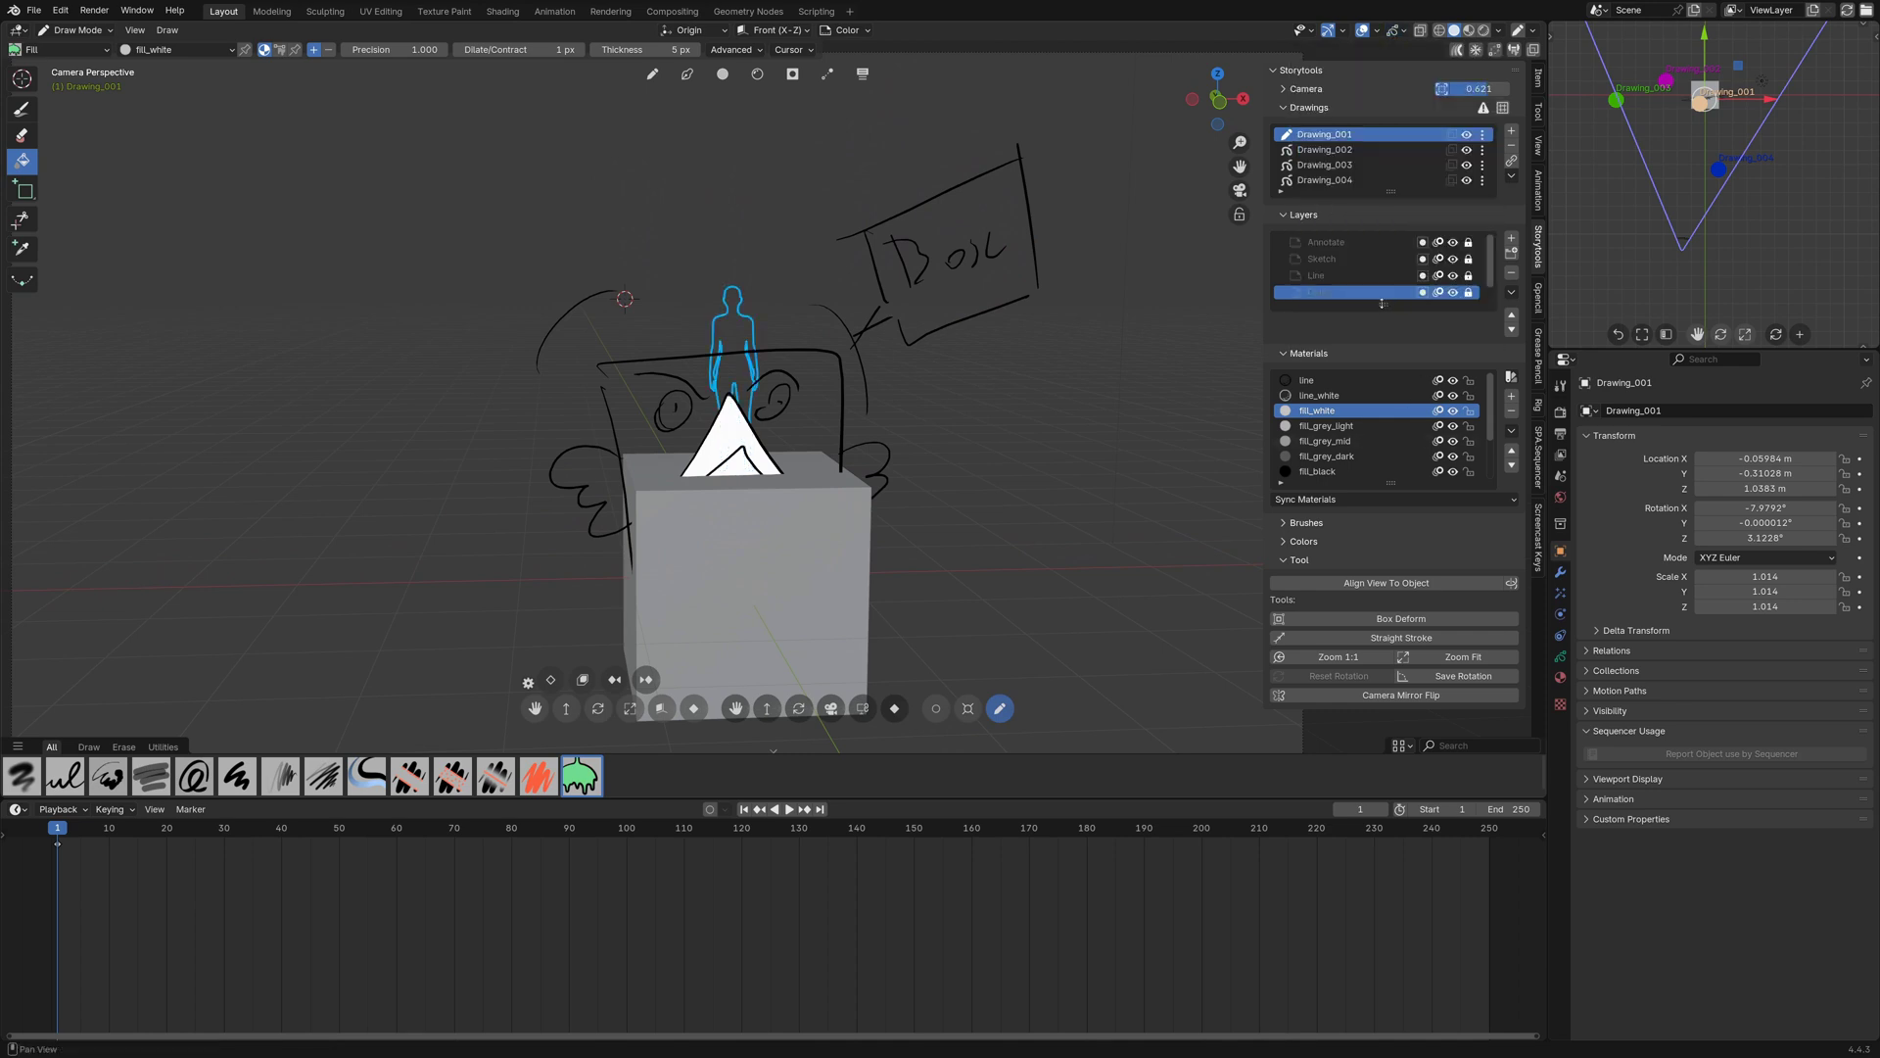
drag(1382, 303, 1457, 243)
click(1331, 308)
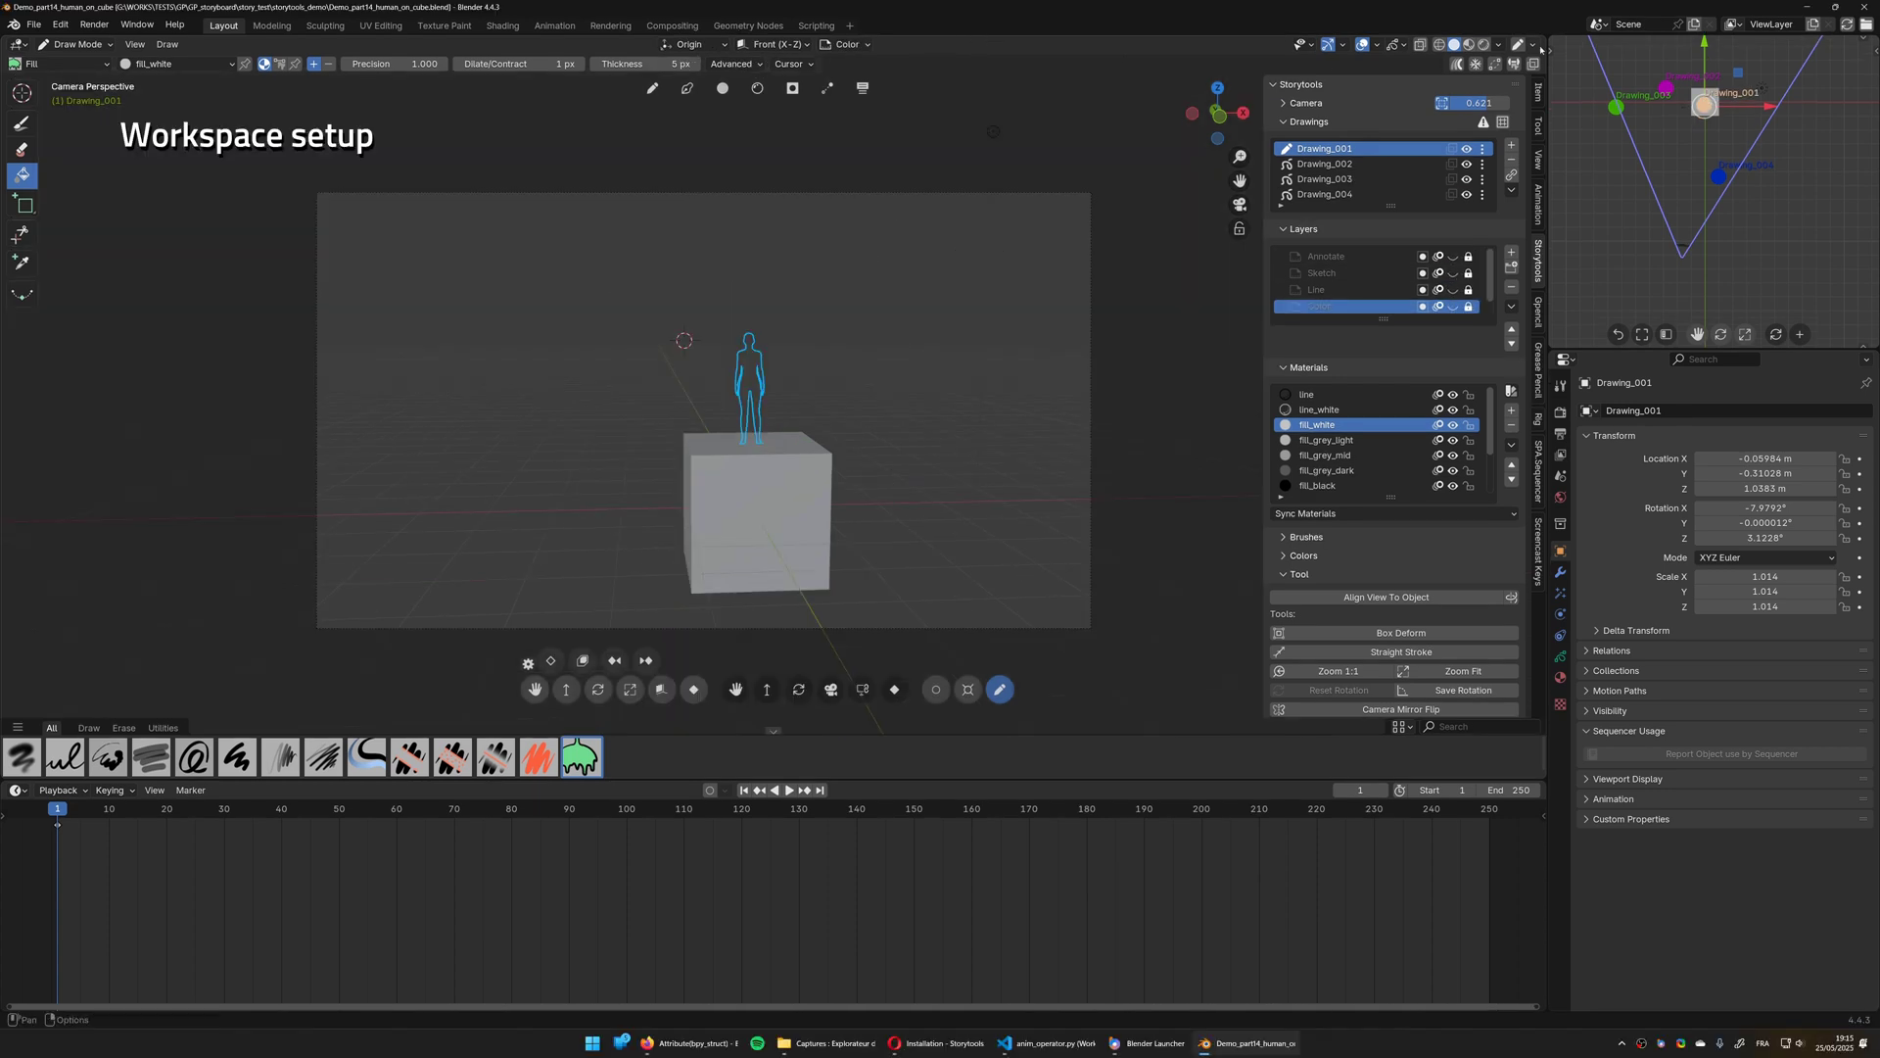
- Review the Default view settings preset and load the Storyboard workspace
click(1534, 45)
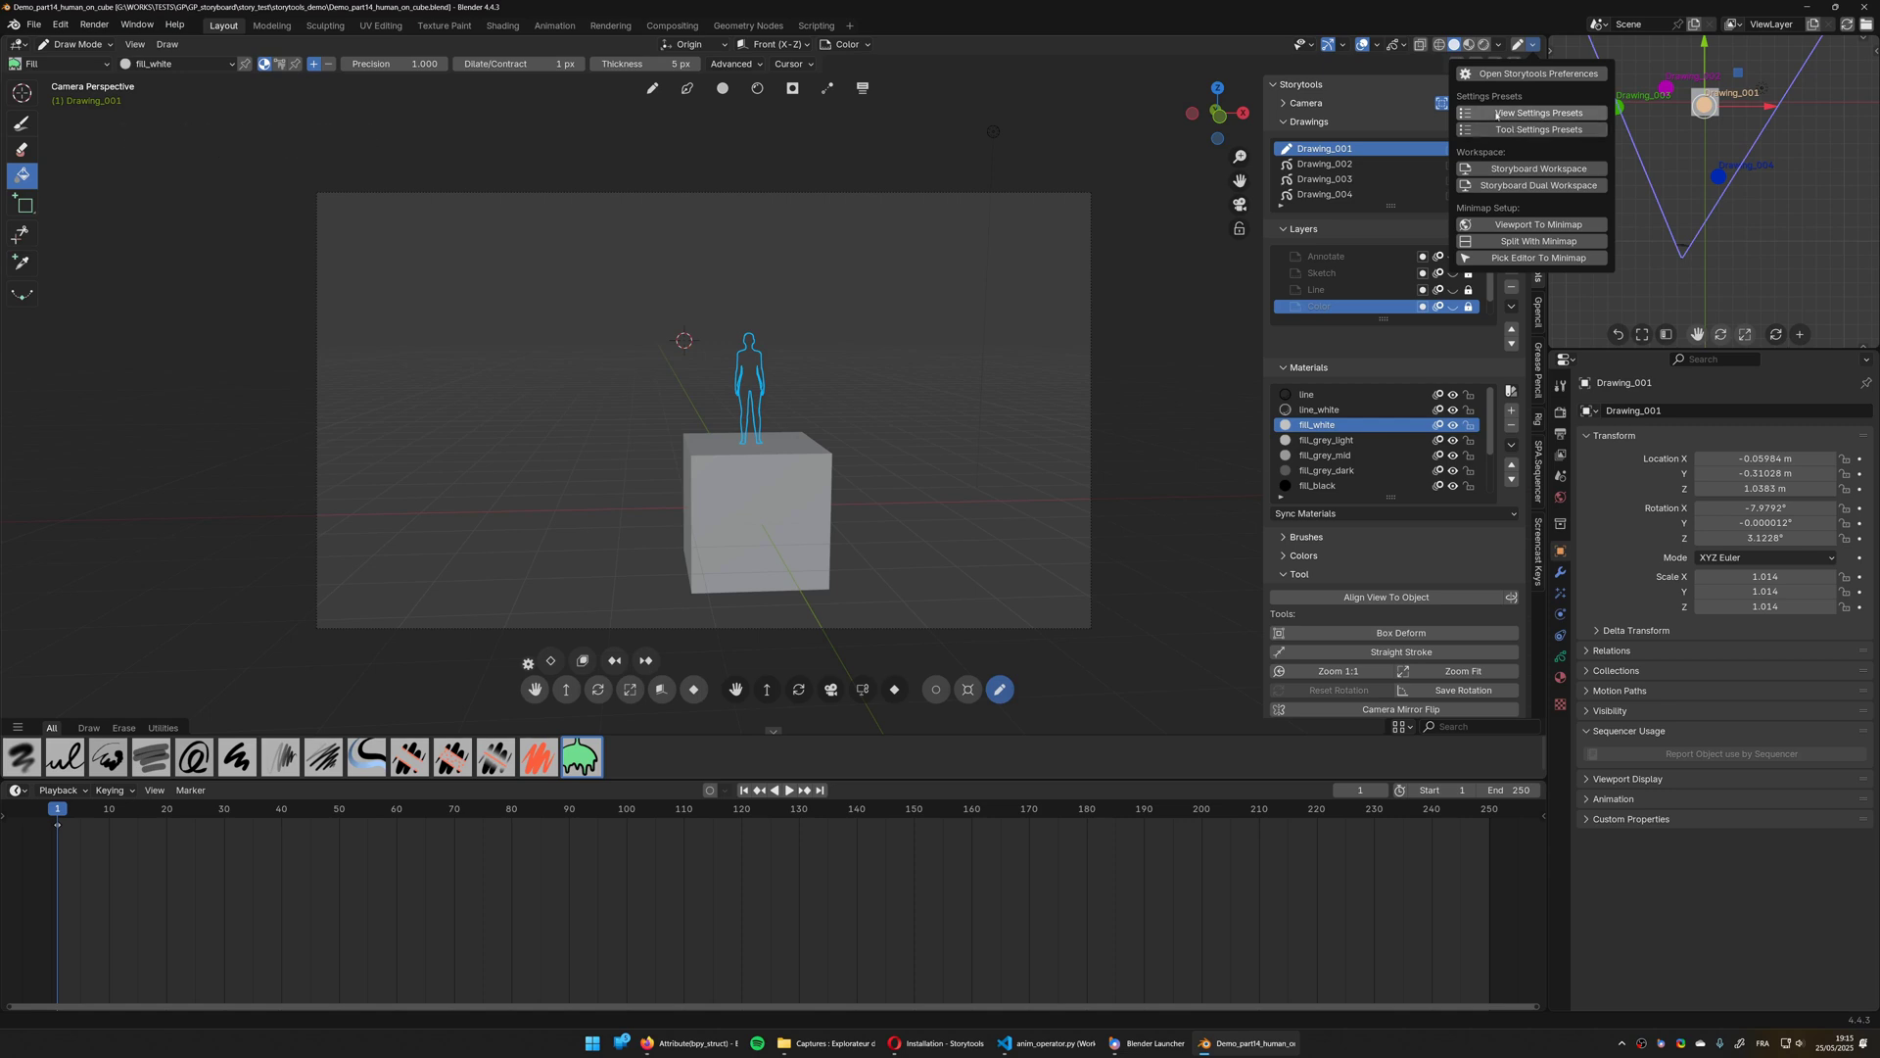
click(1523, 116)
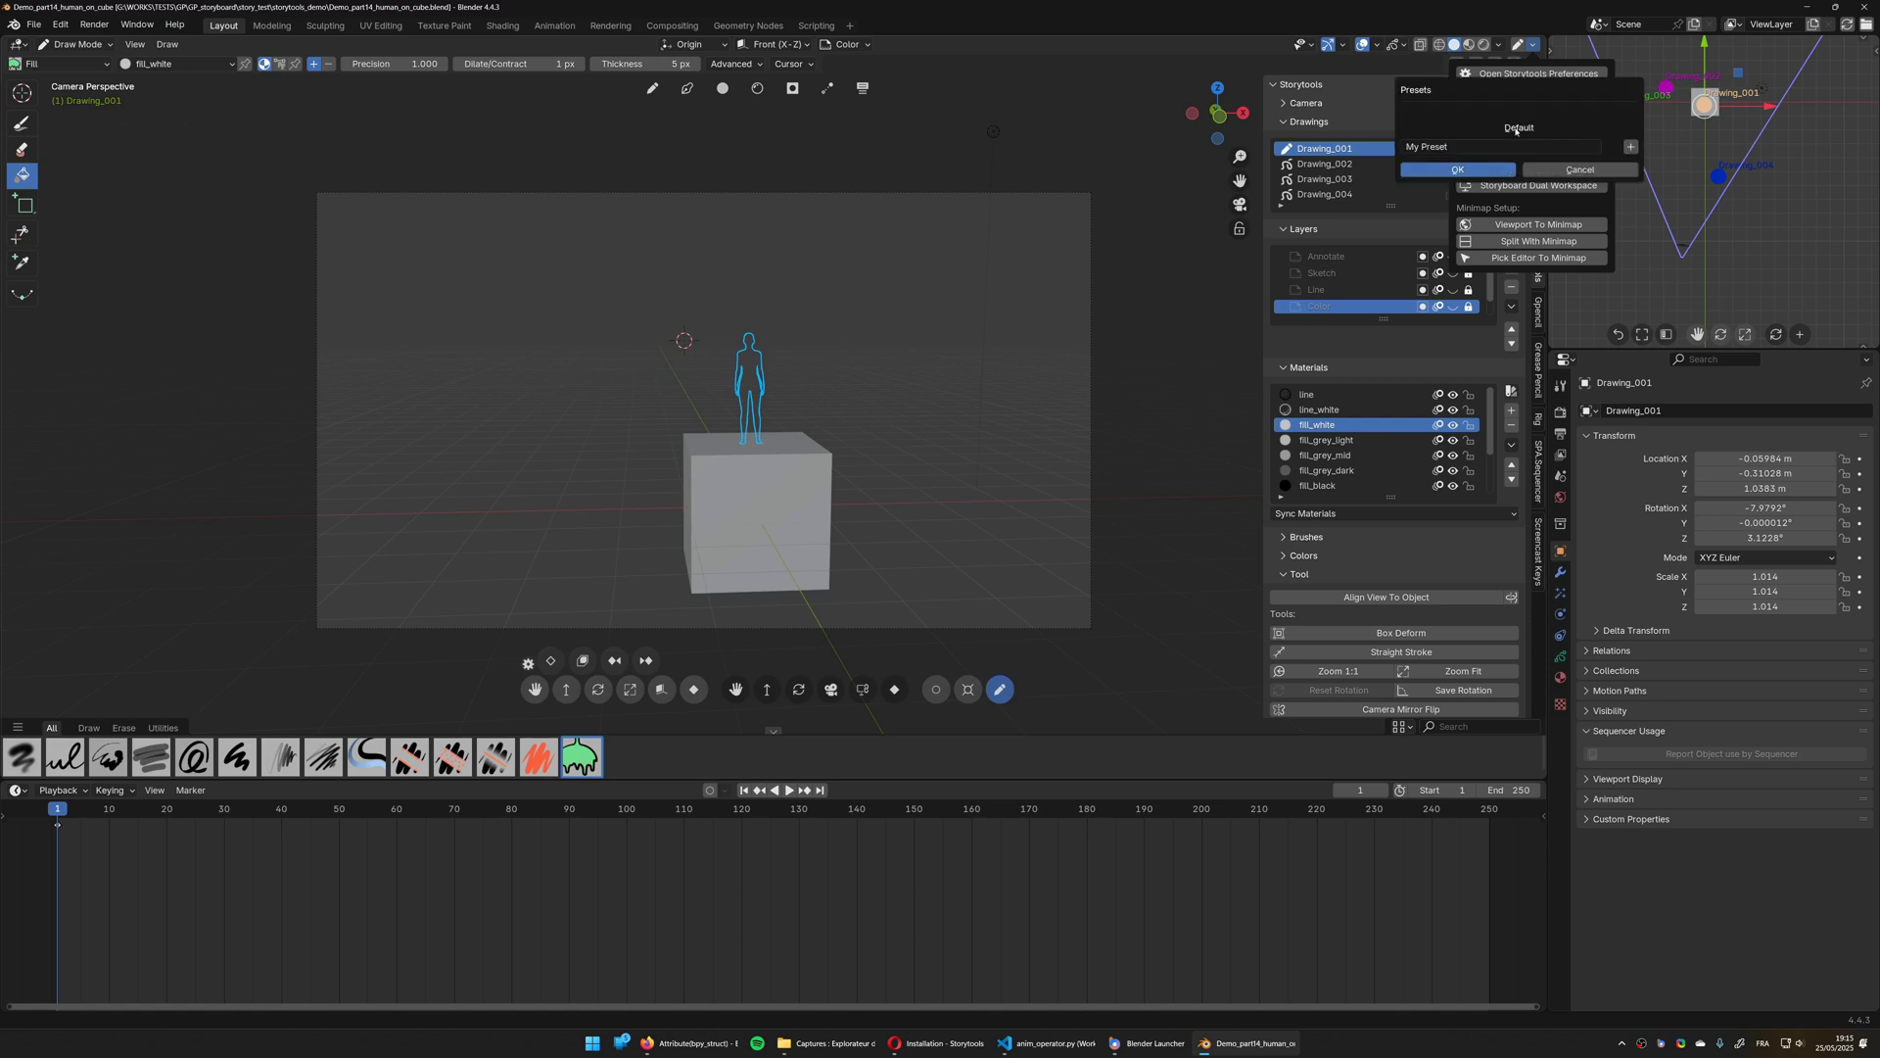
click(1516, 128)
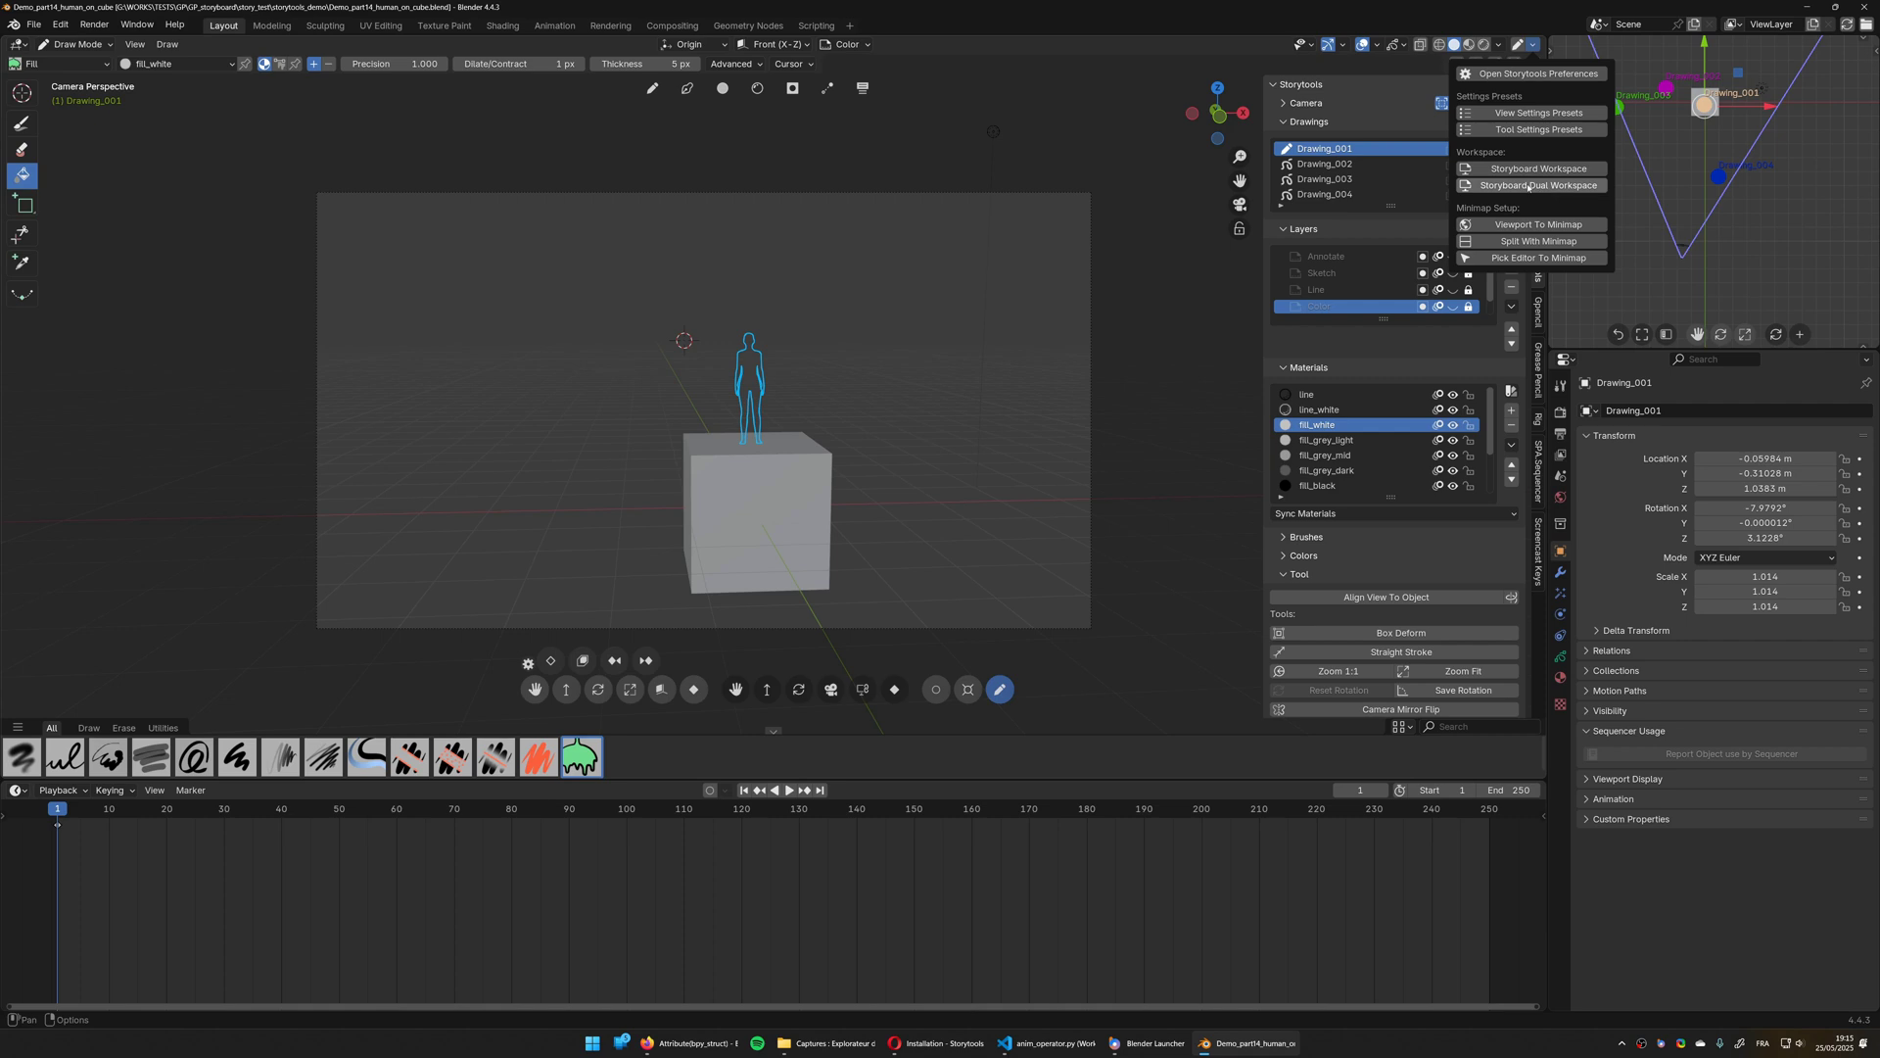
click(1533, 172)
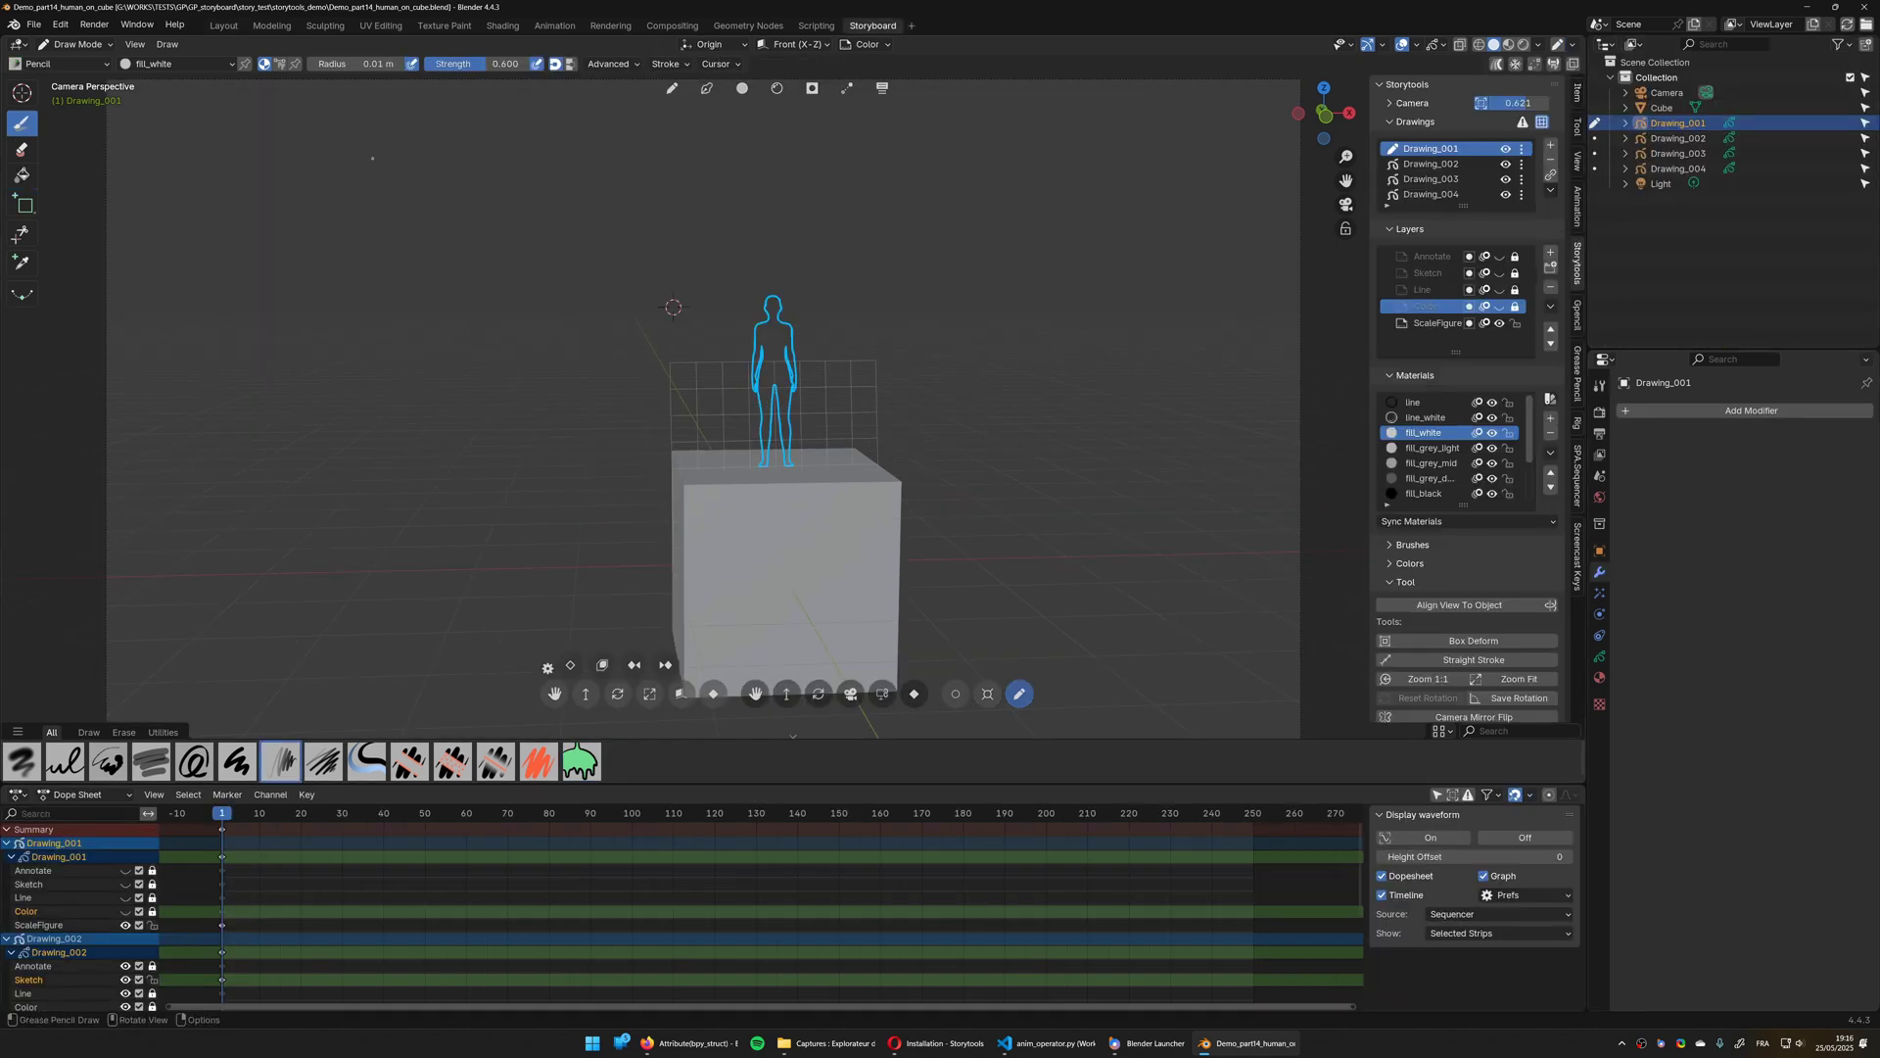
- Look up the templates for a new file, including Storyboard and Storyboard Dual Window
click(34, 24)
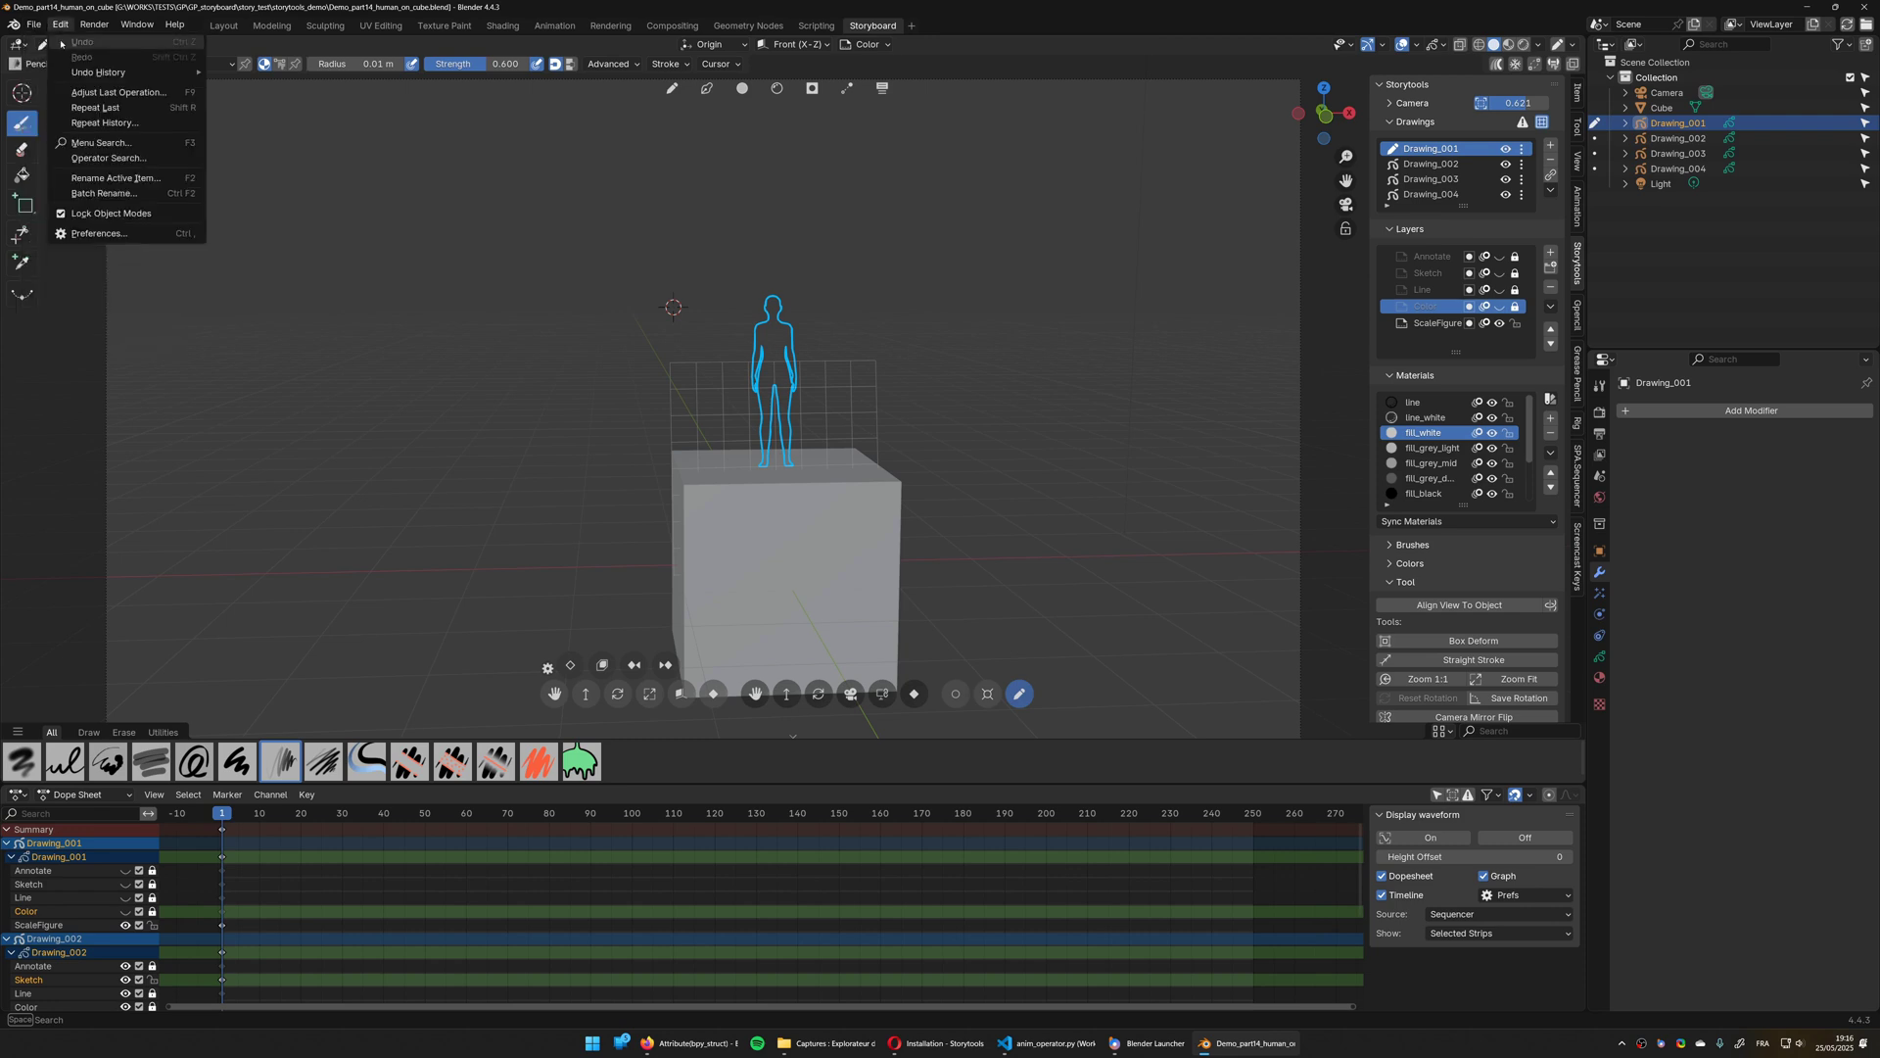
click(36, 25)
click(34, 24)
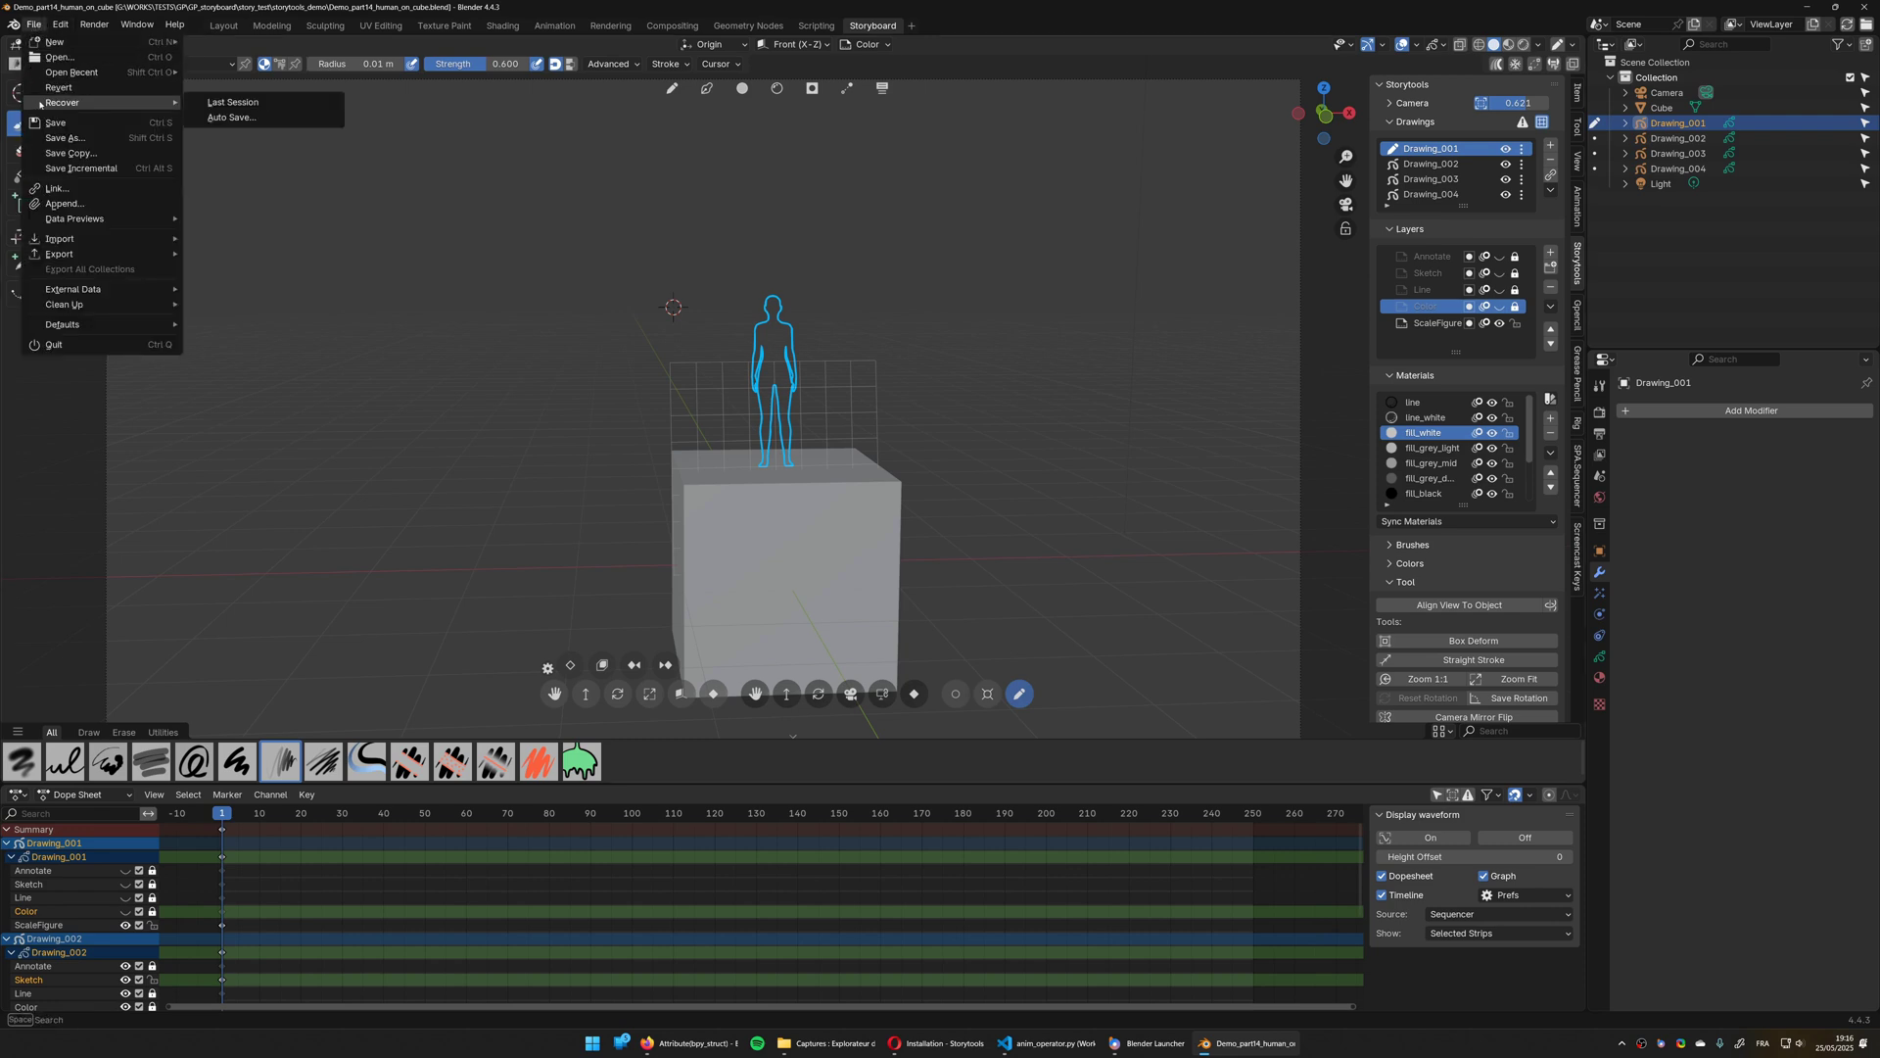
mouse_move(58, 42)
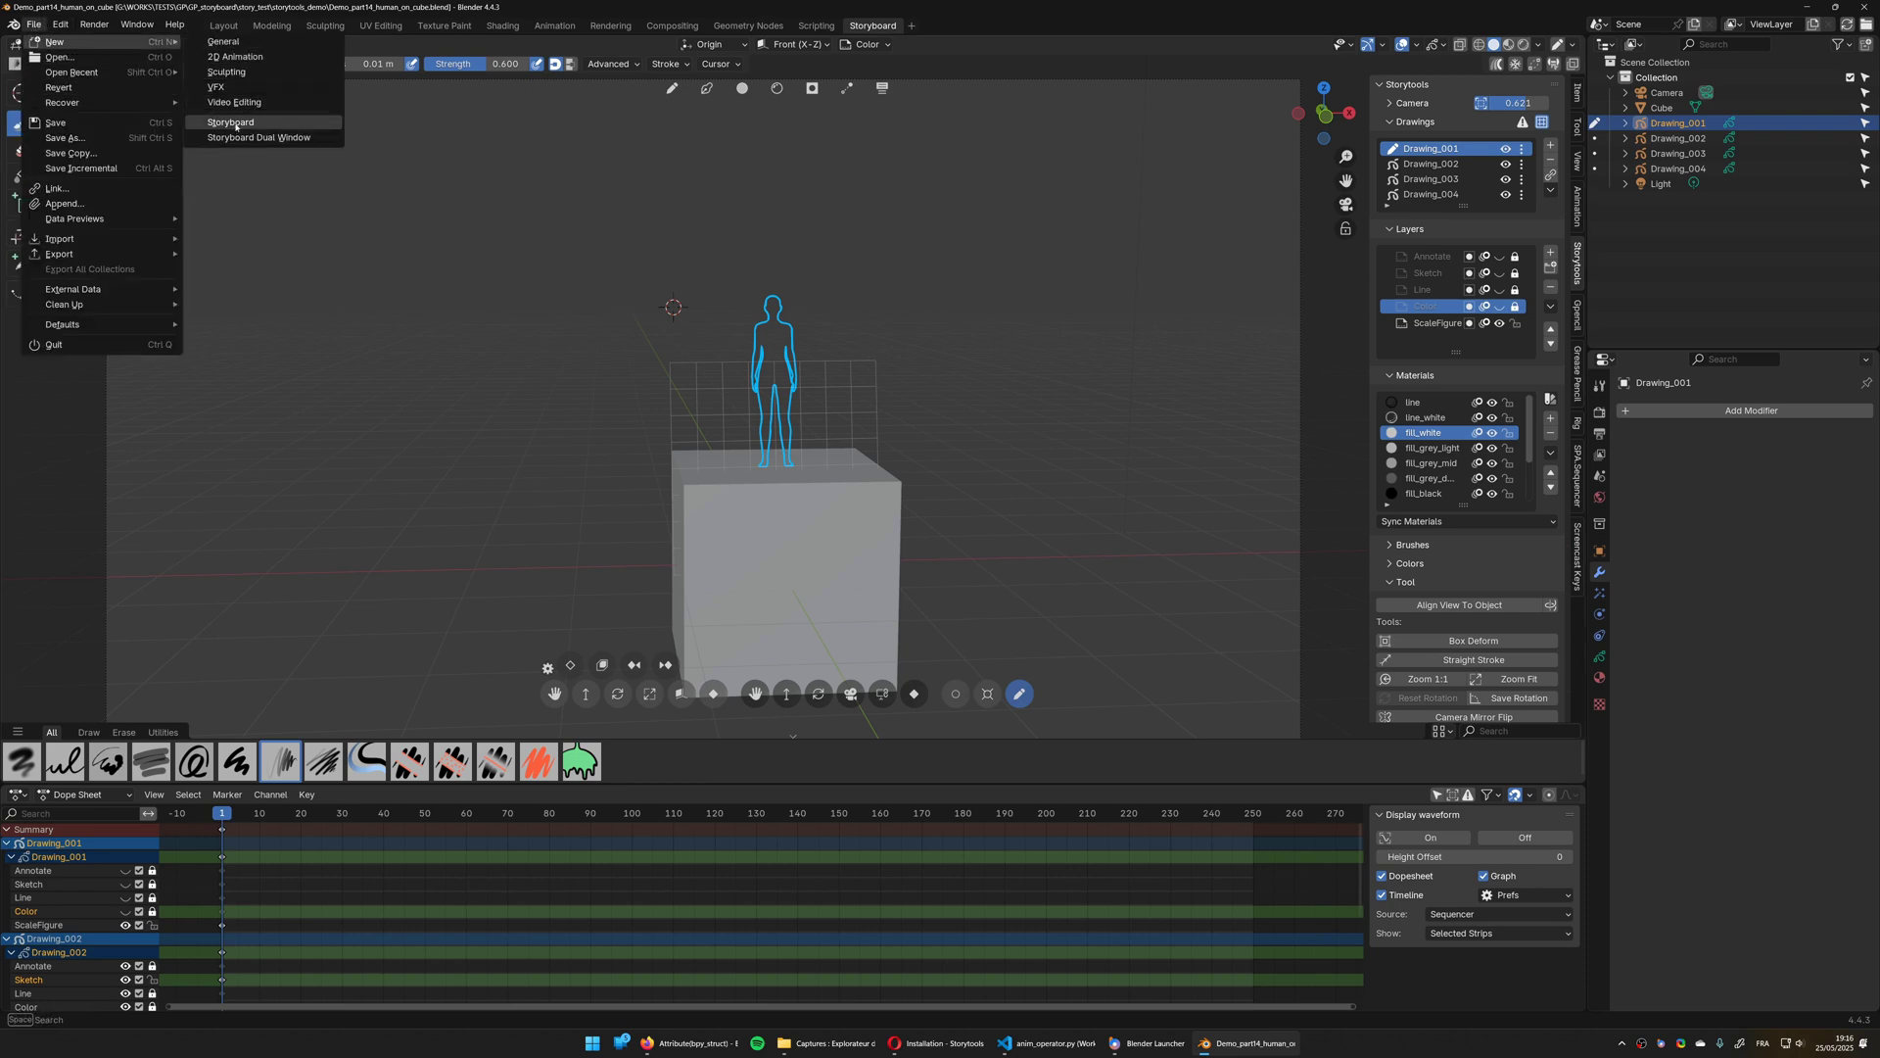